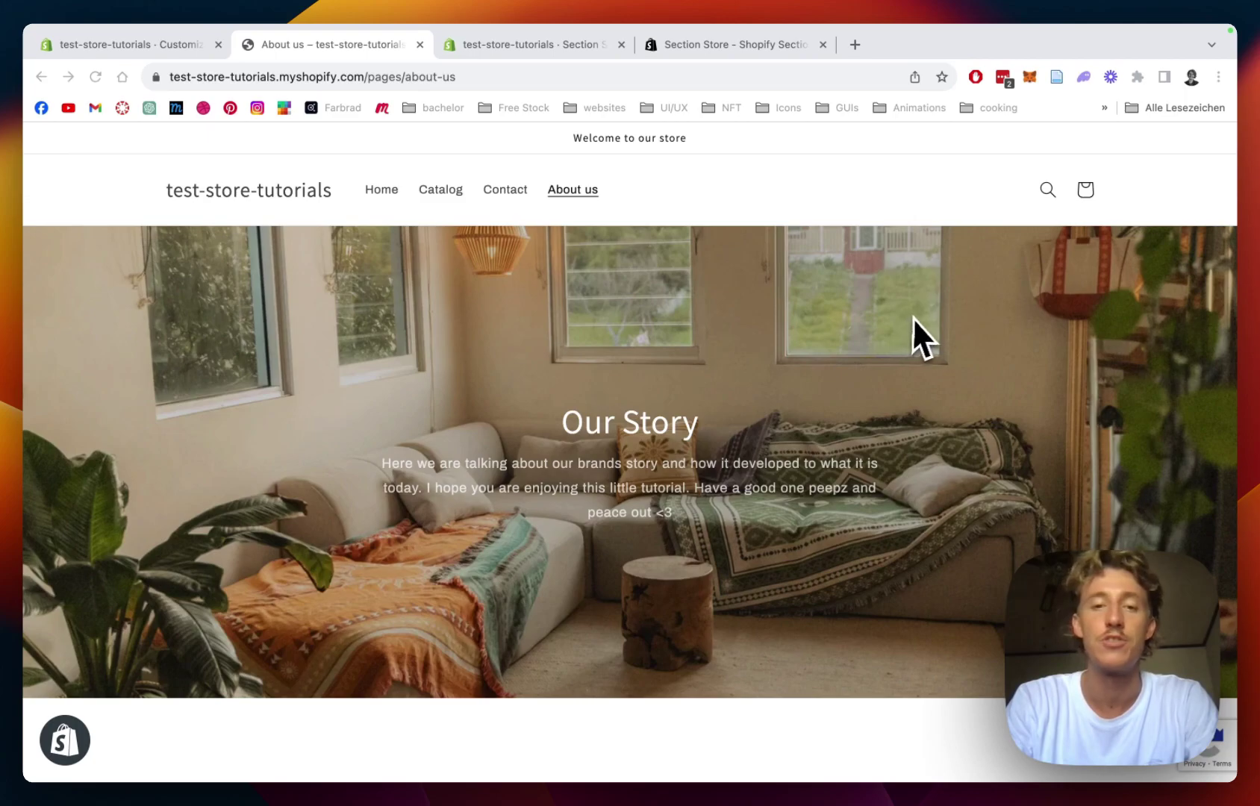
- Examine the published About us page from the Our Story banner through the feature icons, team cards, image gallery and testimonials
{"action": "scroll", "coordinate": [899, 298], "scroll_direction": "down", "scroll_amount": 1}
{"action": "scroll", "coordinate": [815, 339], "scroll_direction": "down", "scroll_amount": 1}
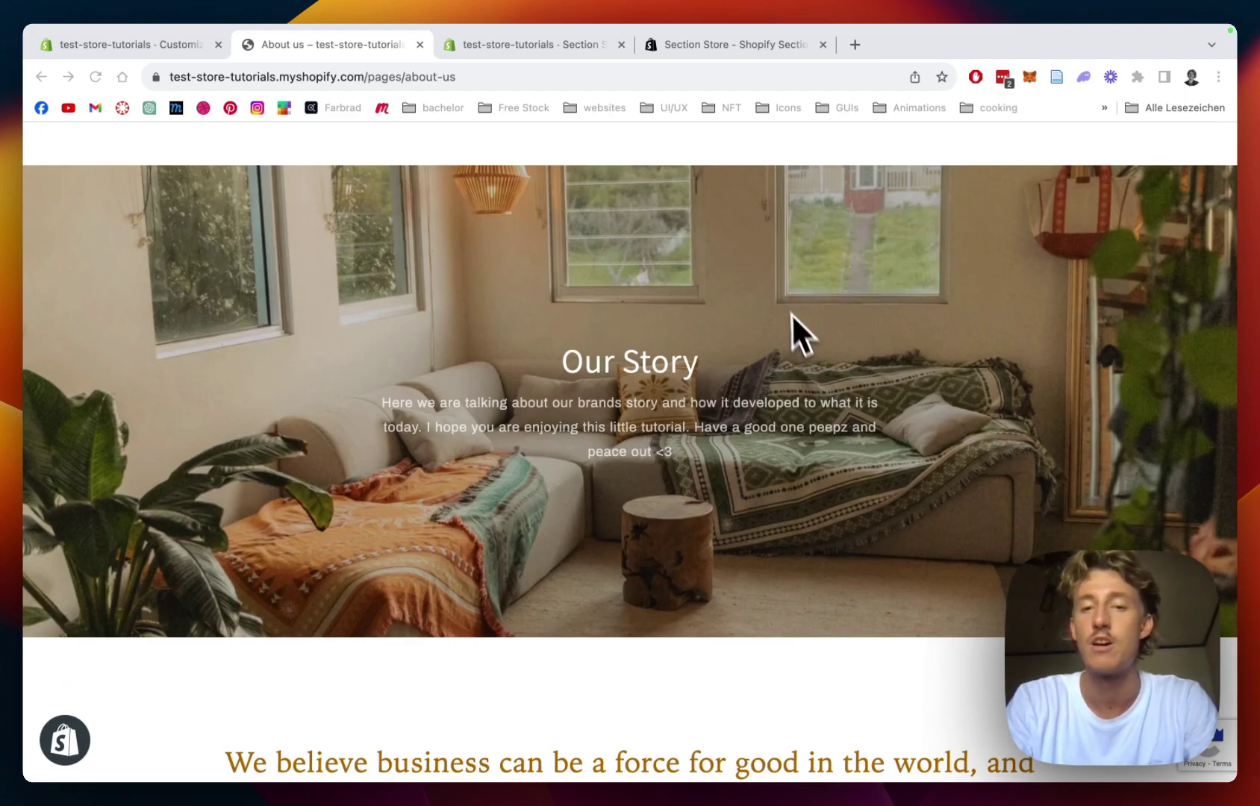
{"action": "scroll", "coordinate": [828, 284], "scroll_direction": "down", "scroll_amount": 5}
{"action": "scroll", "coordinate": [833, 274], "scroll_direction": "down", "scroll_amount": 6}
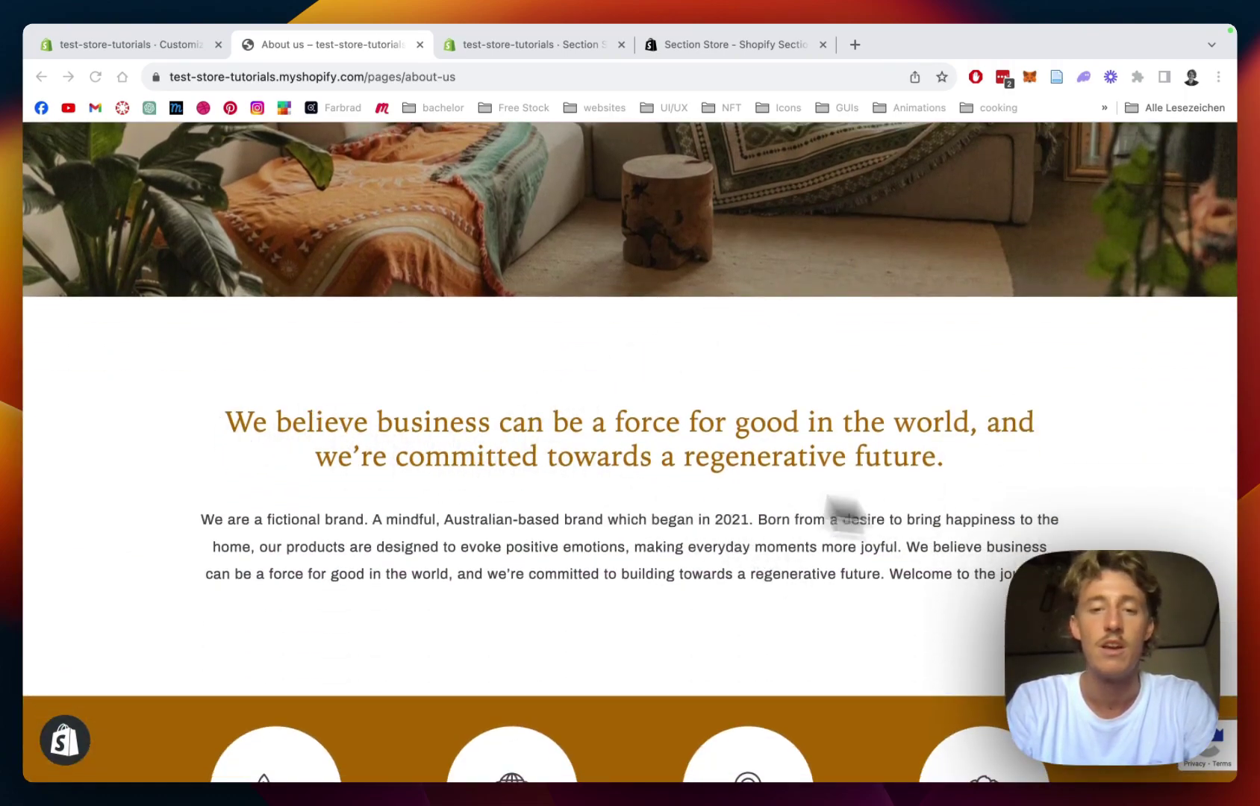
{"action": "scroll", "coordinate": [873, 418], "scroll_direction": "down", "scroll_amount": 5}
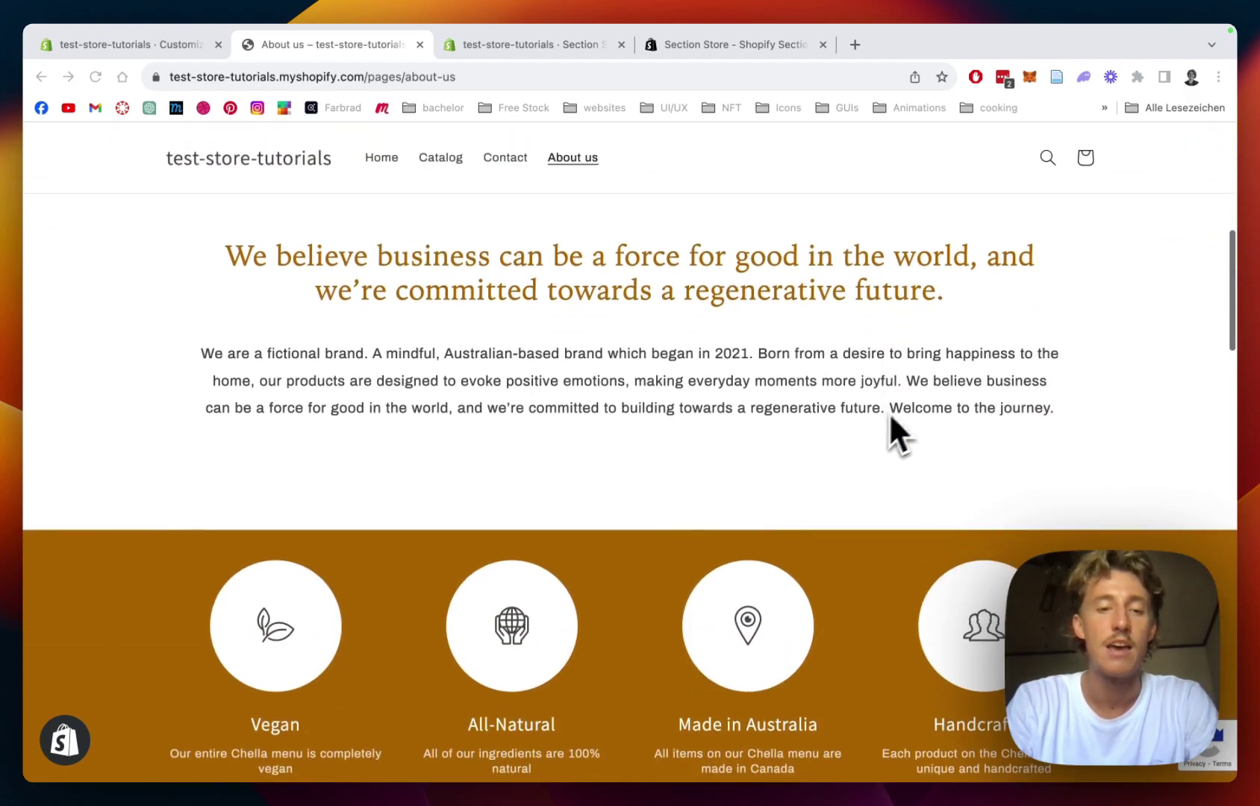
{"action": "scroll", "coordinate": [388, 568], "scroll_direction": "down", "scroll_amount": 2}
{"action": "scroll", "coordinate": [277, 651], "scroll_direction": "down", "scroll_amount": 1}
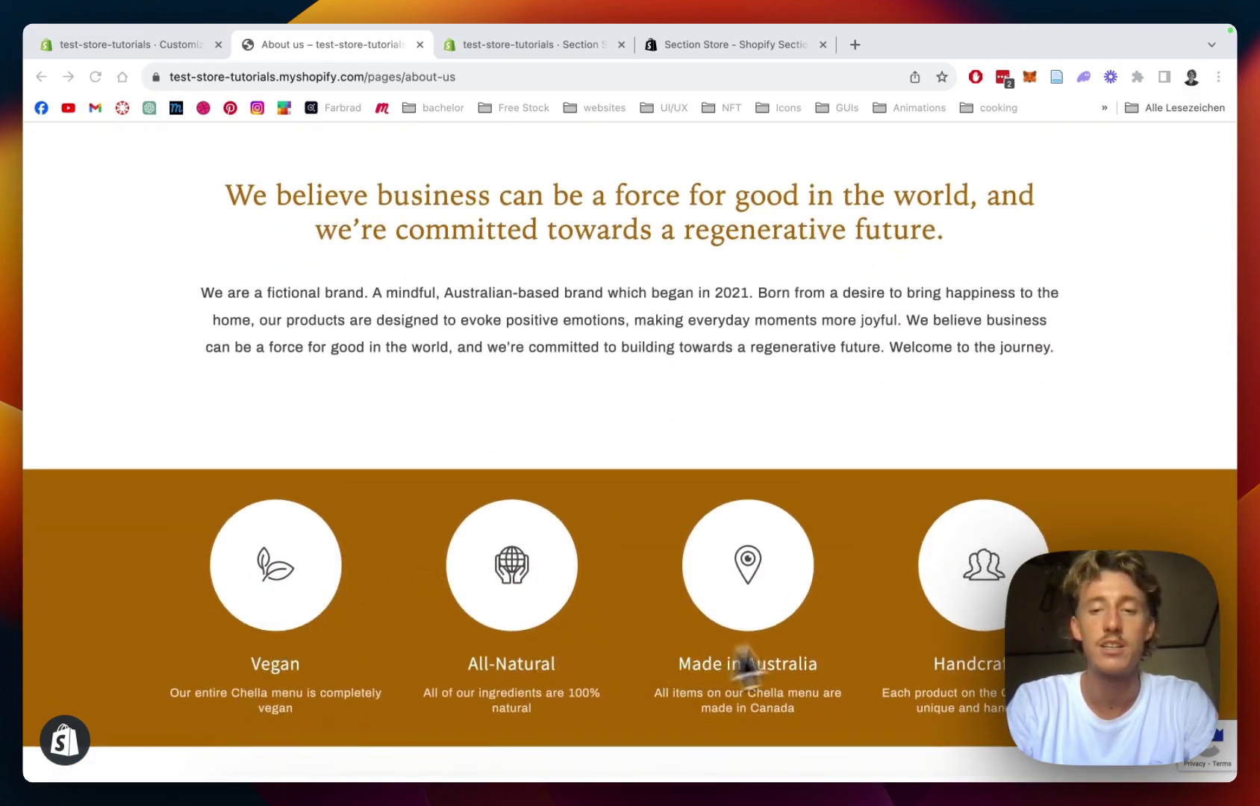
{"action": "scroll", "coordinate": [1135, 348], "scroll_direction": "down", "scroll_amount": 5}
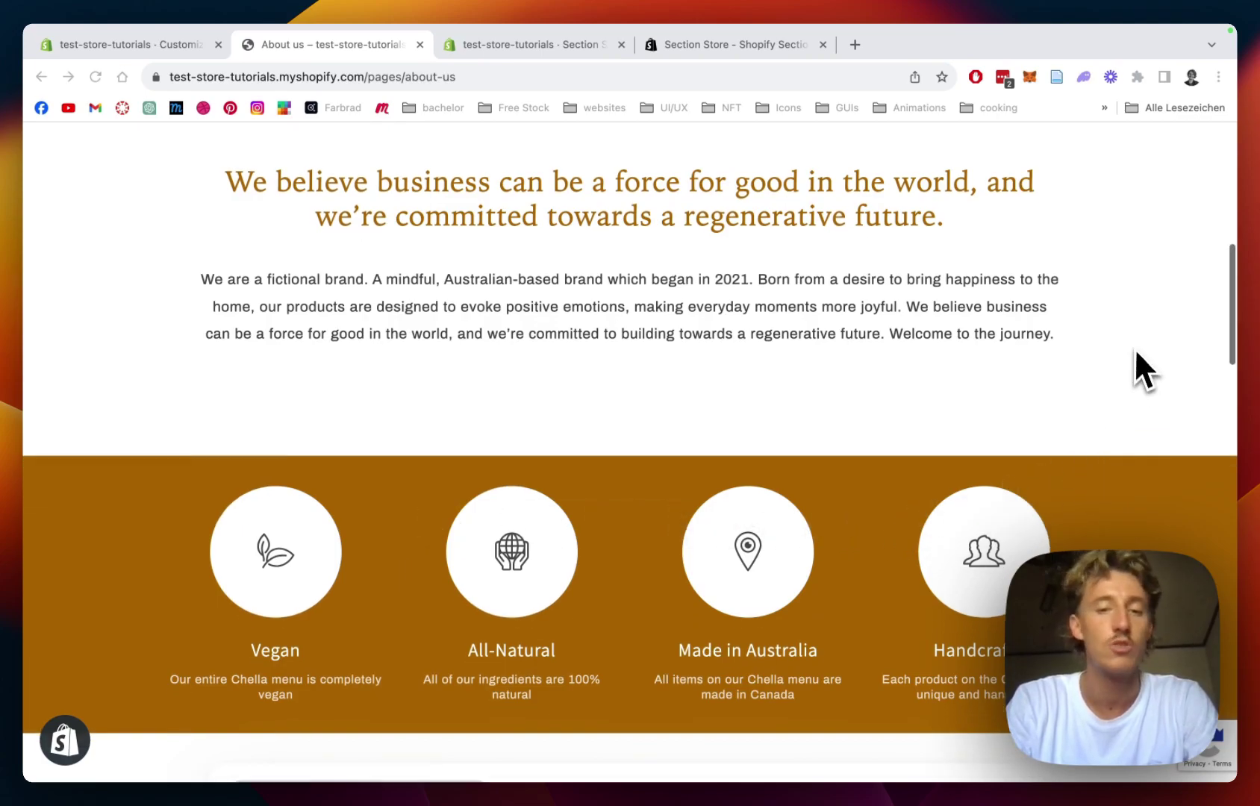
{"action": "scroll", "coordinate": [1091, 490], "scroll_direction": "down", "scroll_amount": 10}
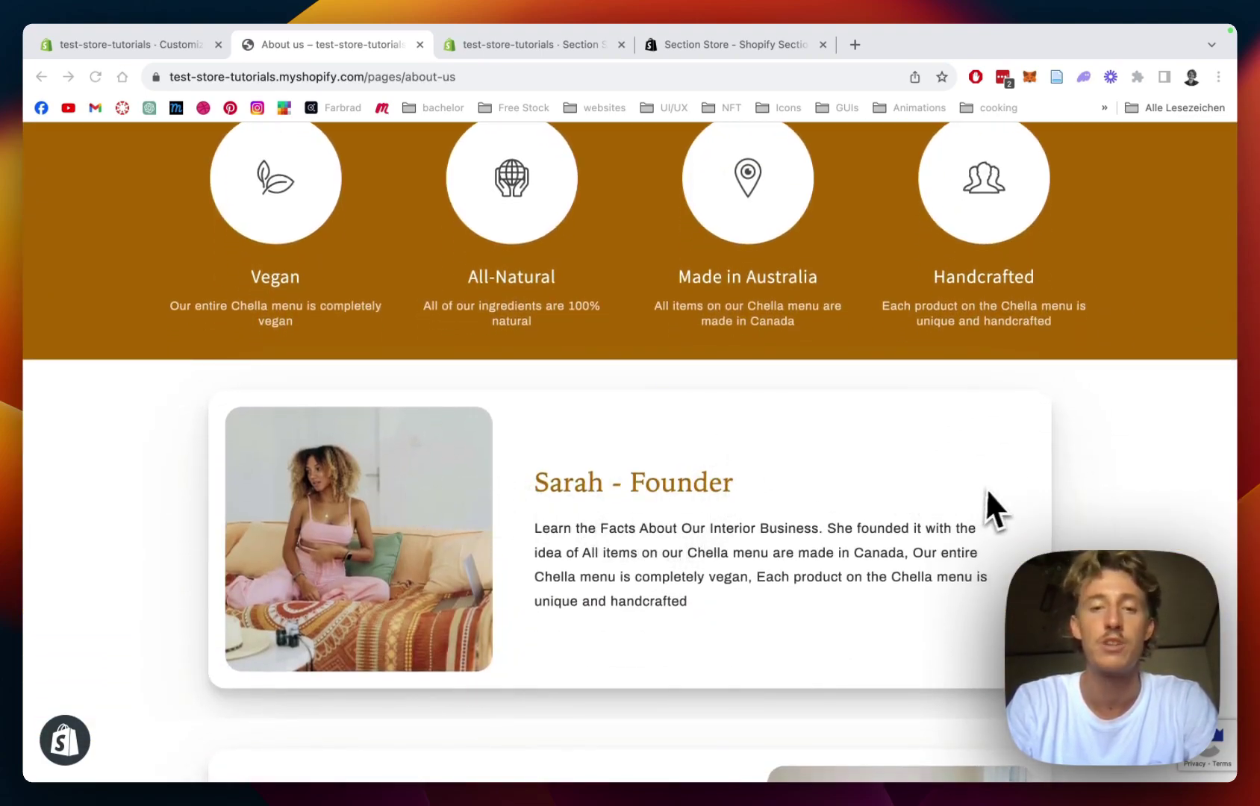
{"action": "scroll", "coordinate": [1108, 371], "scroll_direction": "down", "scroll_amount": 1}
{"action": "scroll", "coordinate": [1076, 324], "scroll_direction": "down", "scroll_amount": 10}
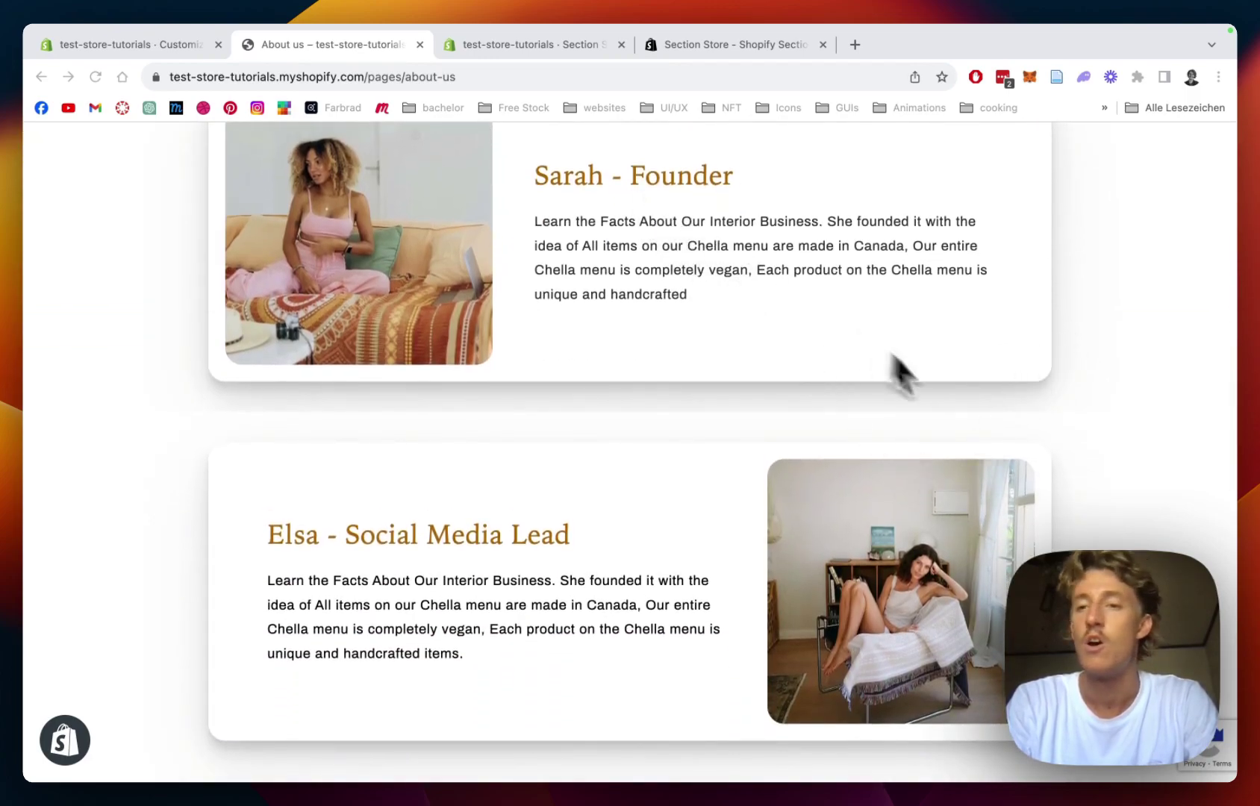
{"action": "scroll", "coordinate": [779, 337], "scroll_direction": "down", "scroll_amount": 10}
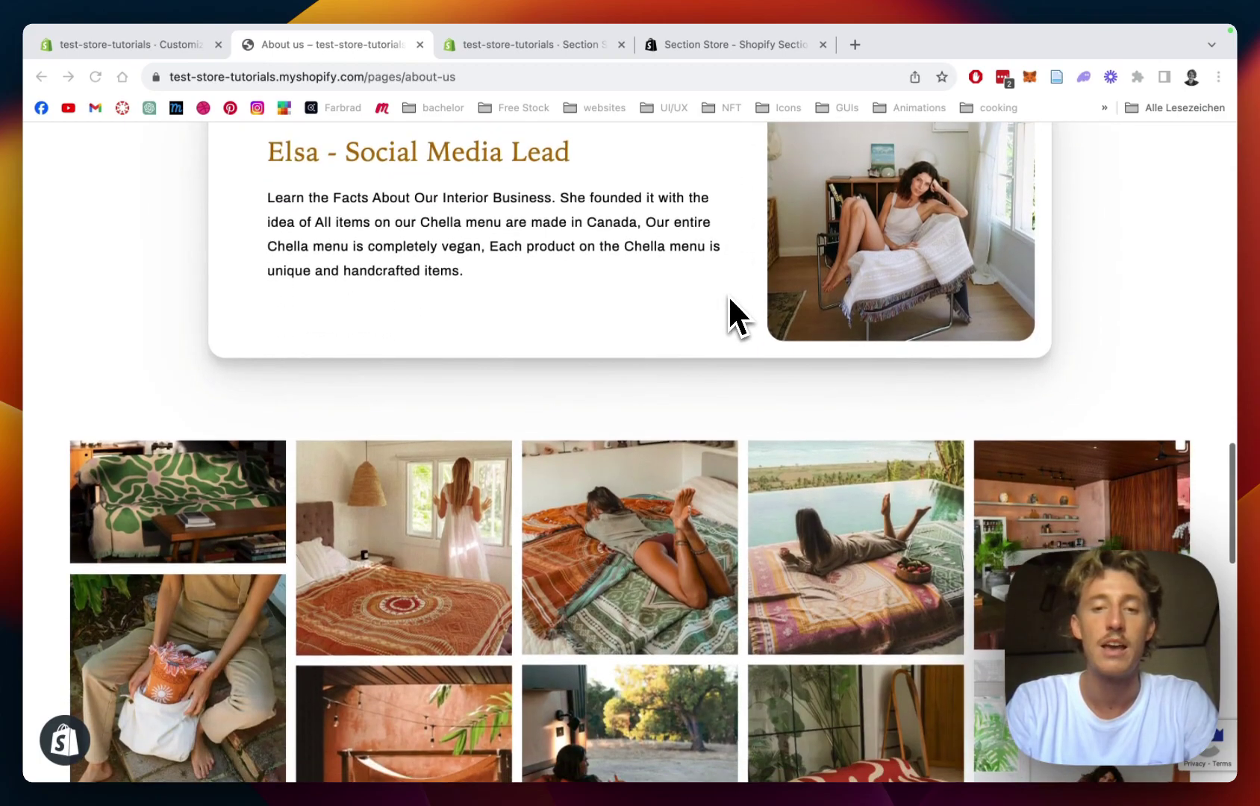
{"action": "scroll", "coordinate": [728, 296], "scroll_direction": "down", "scroll_amount": 4}
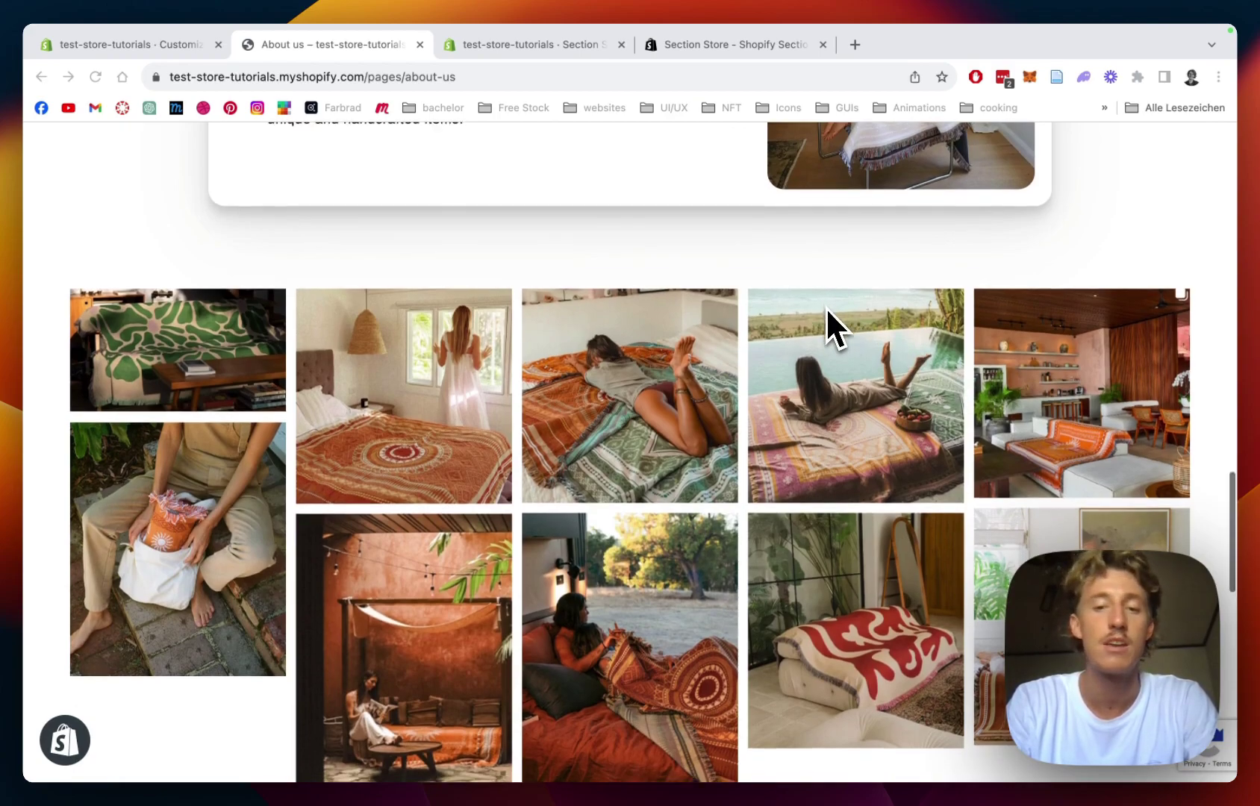
{"action": "scroll", "coordinate": [826, 307], "scroll_direction": "down", "scroll_amount": 8}
{"action": "scroll", "coordinate": [826, 307], "scroll_direction": "down", "scroll_amount": 11}
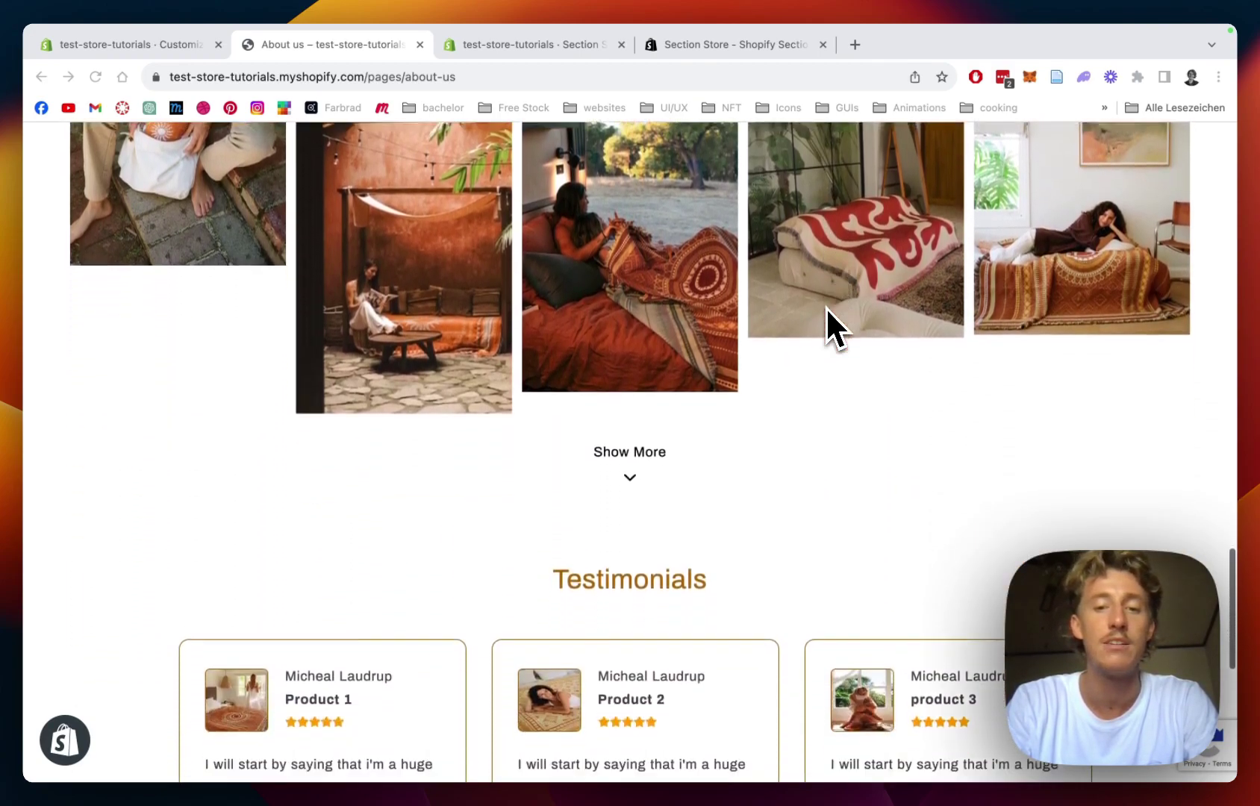
{"action": "scroll", "coordinate": [752, 375], "scroll_direction": "up", "scroll_amount": 2}
{"action": "scroll", "coordinate": [751, 375], "scroll_direction": "up", "scroll_amount": 1}
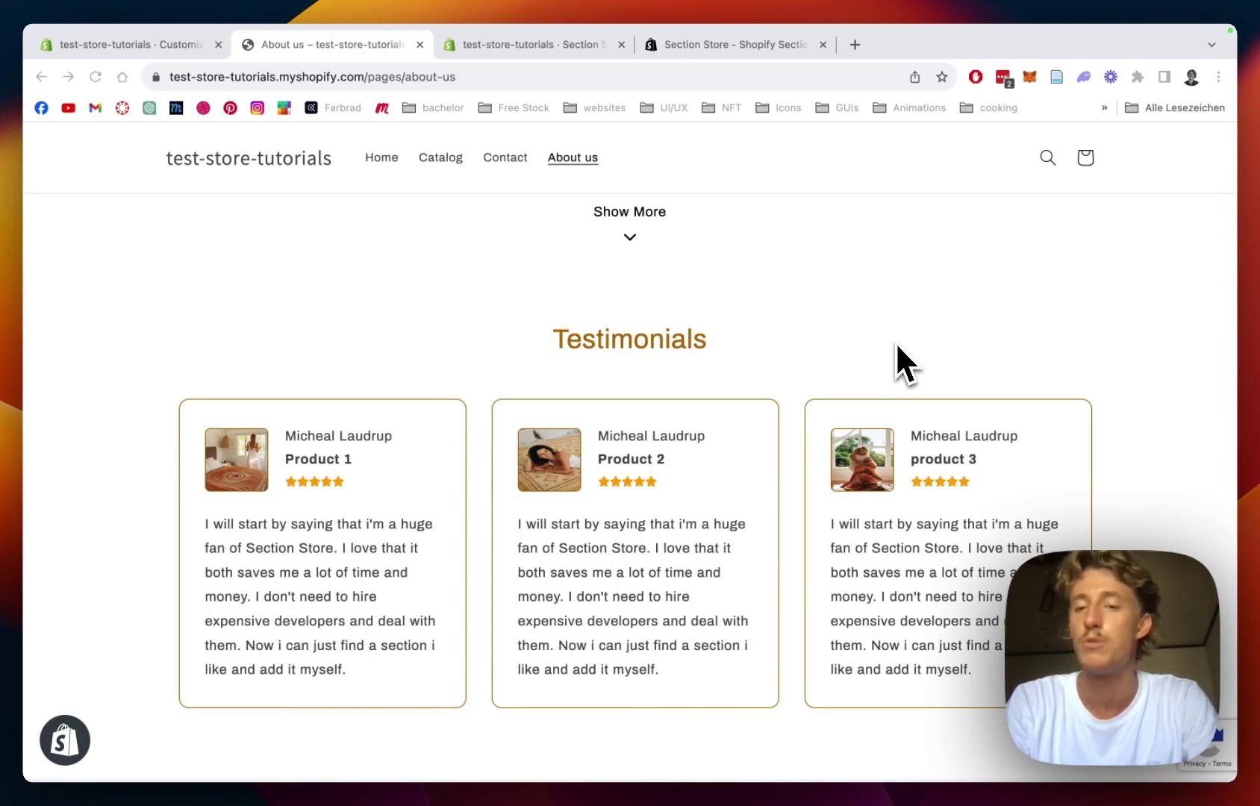
{"action": "scroll", "coordinate": [896, 344], "scroll_direction": "up", "scroll_amount": 10}
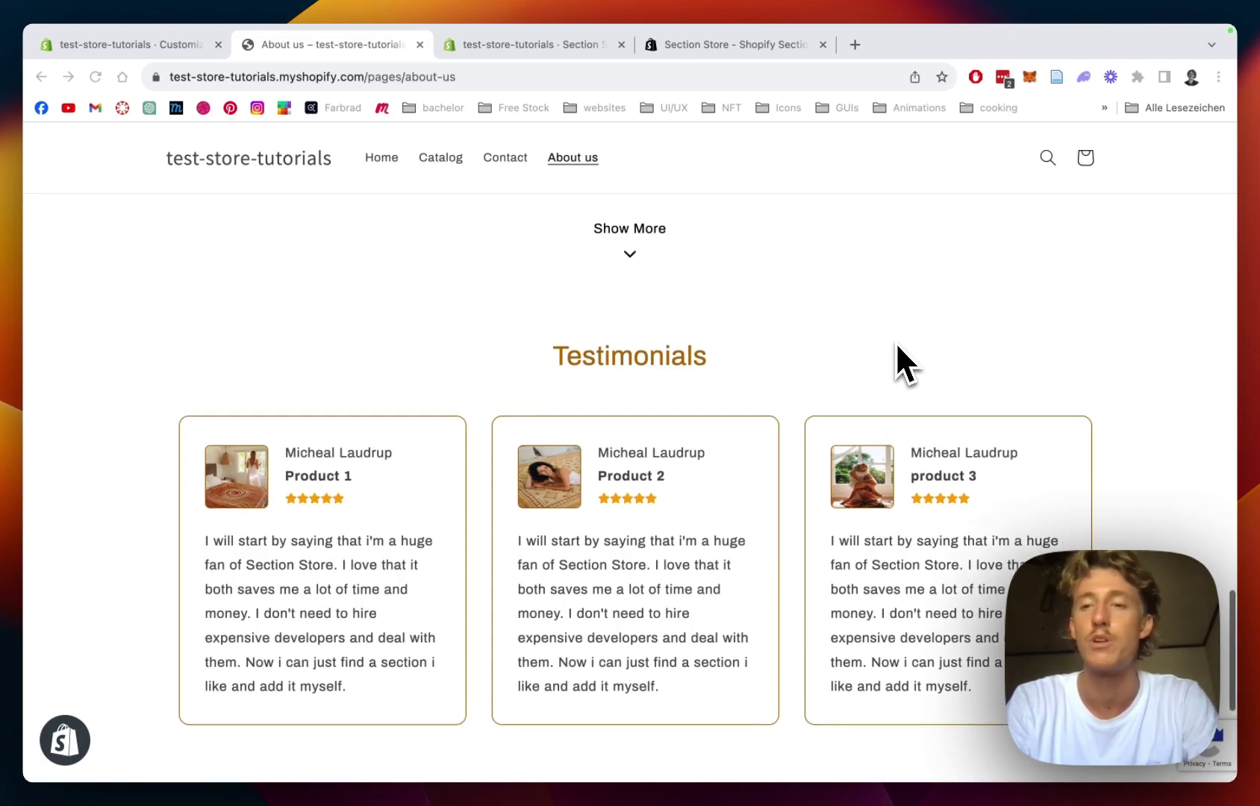
{"action": "scroll", "coordinate": [896, 342], "scroll_direction": "up", "scroll_amount": 10}
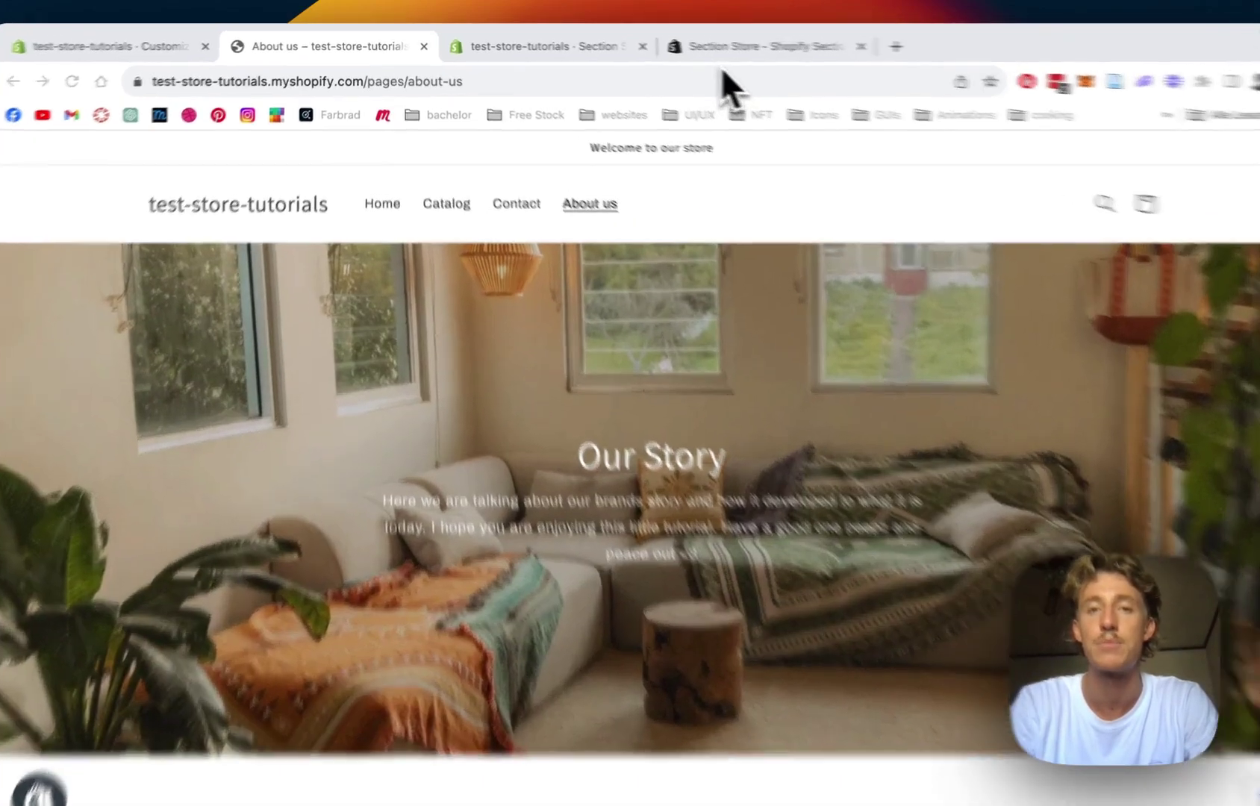
- Switch to the Shopify App Store listing for Section Store: Theme sections and look over it
{"action": "left_click", "coordinate": [698, 44]}
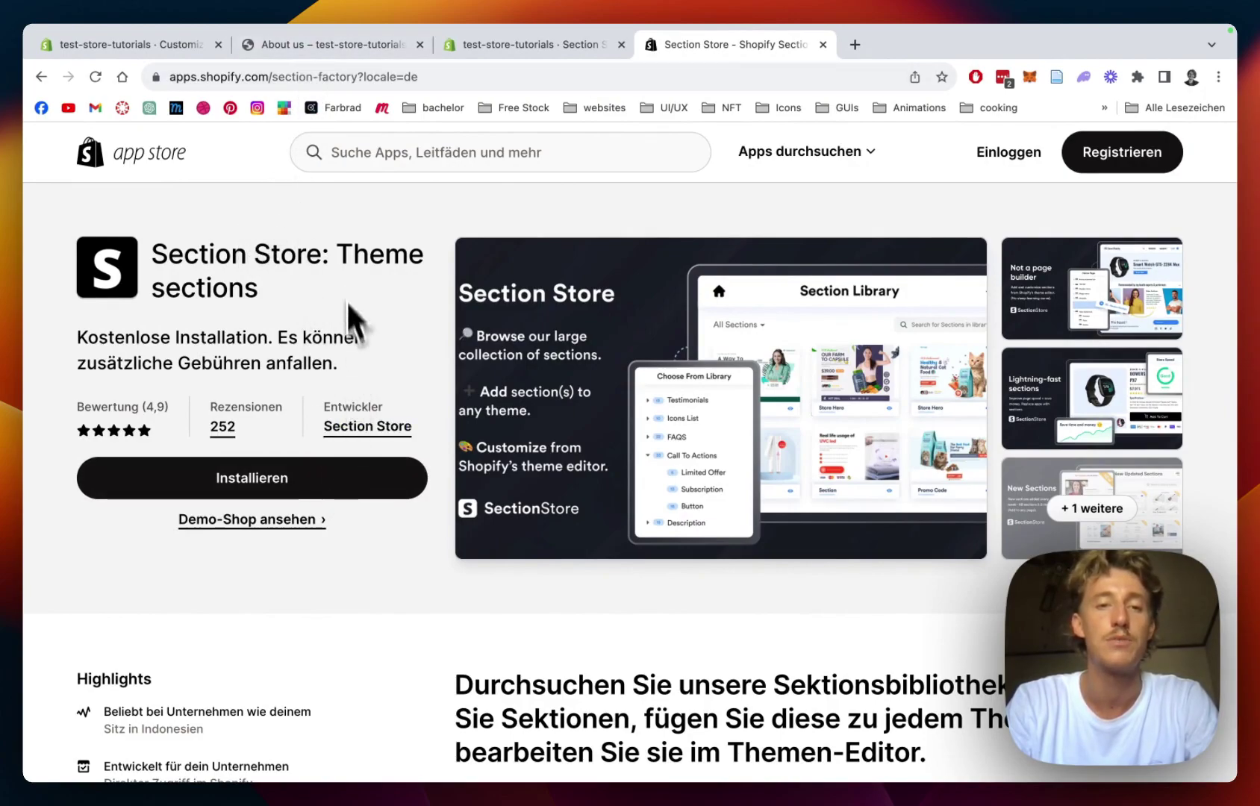
{"action": "scroll", "coordinate": [415, 269], "scroll_direction": "down", "scroll_amount": 3}
{"action": "scroll", "coordinate": [415, 269], "scroll_direction": "up", "scroll_amount": 3}
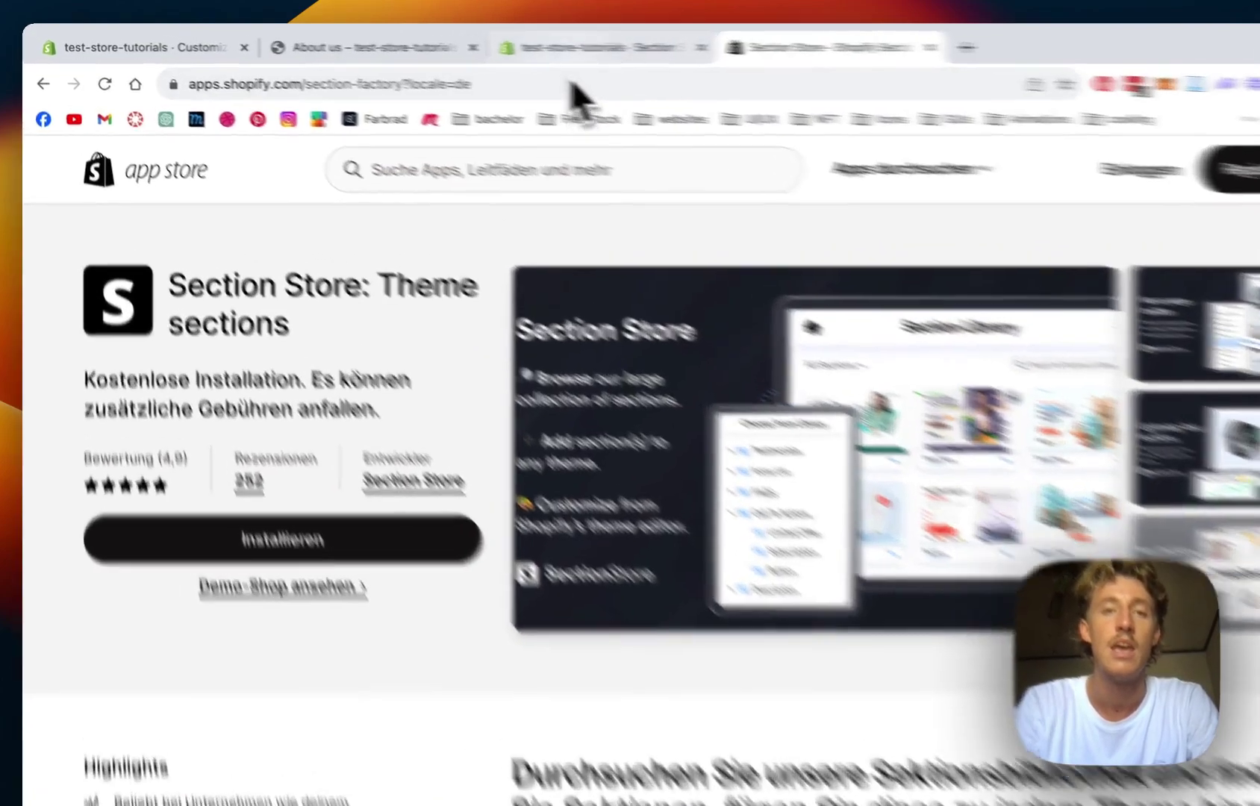
- Switch to the Shopify admin and open the About us page from the online store's list of pages
{"action": "left_click", "coordinate": [512, 45]}
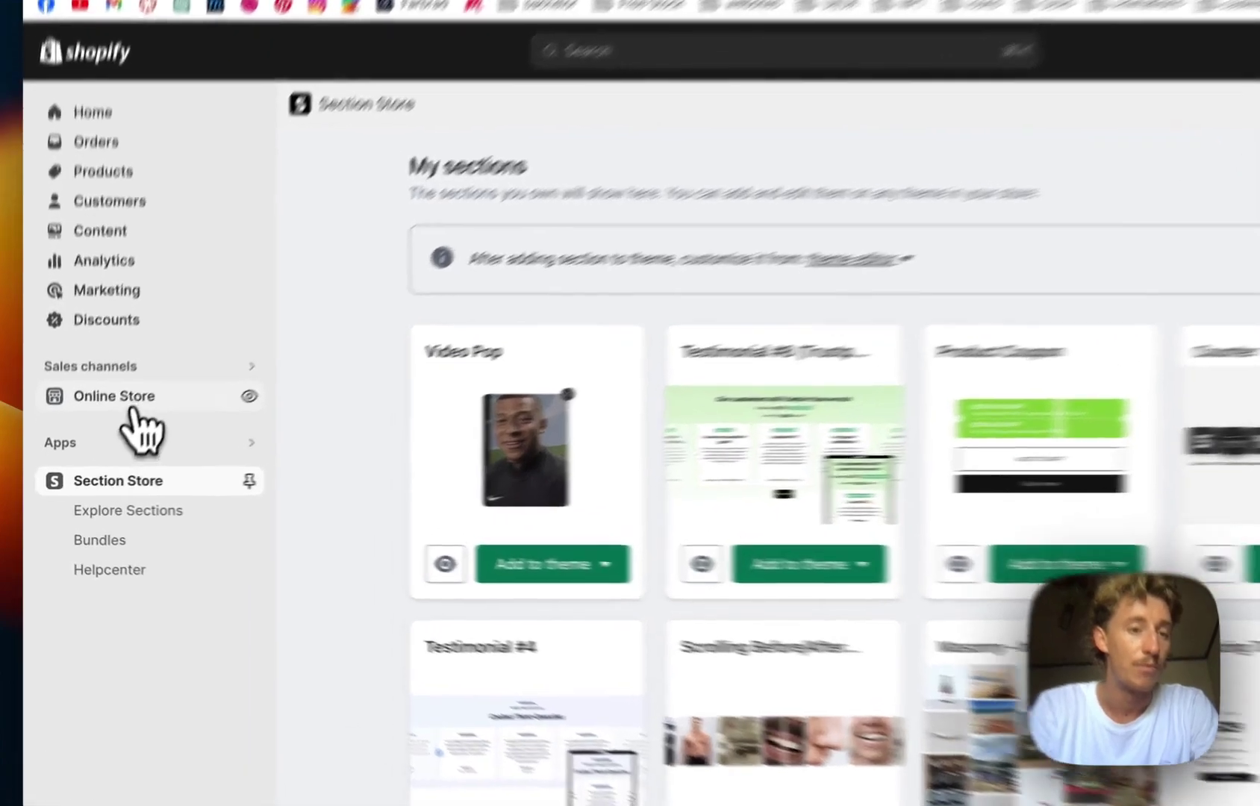
{"action": "left_click", "coordinate": [109, 422]}
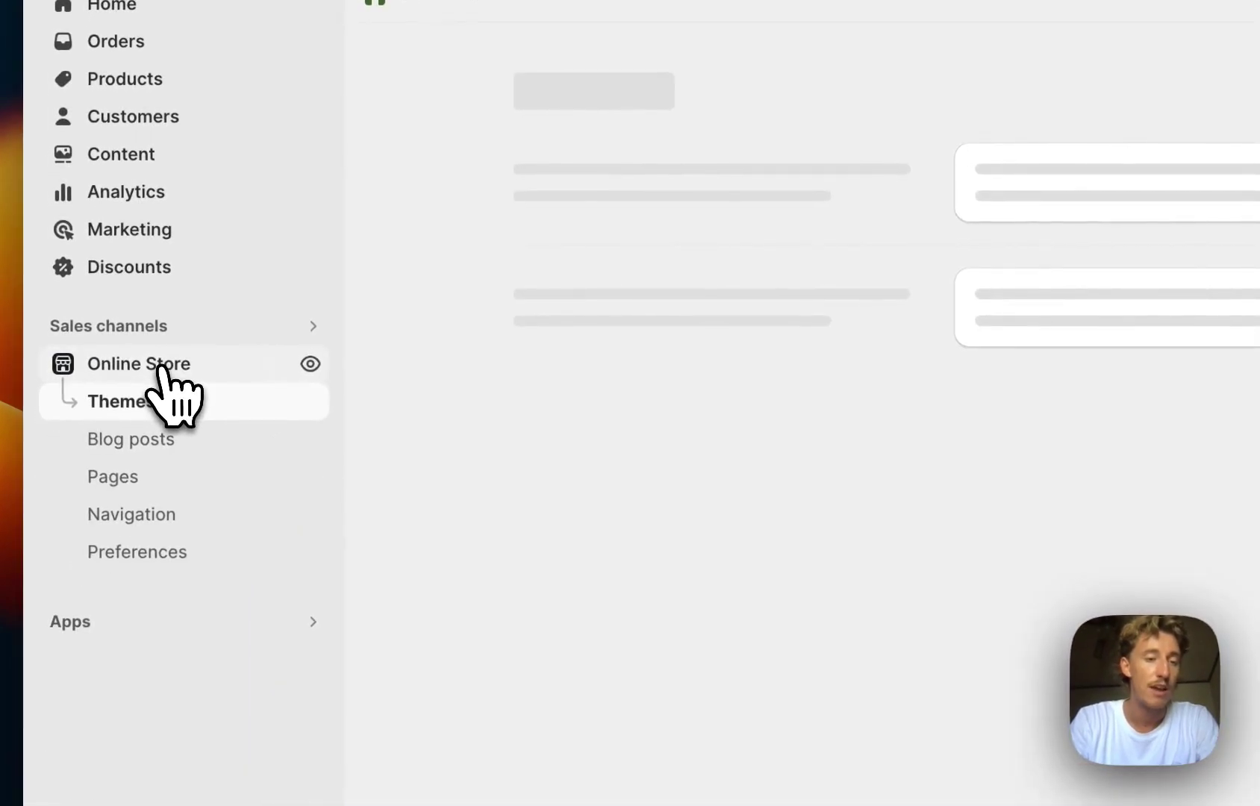
{"action": "left_click", "coordinate": [150, 488]}
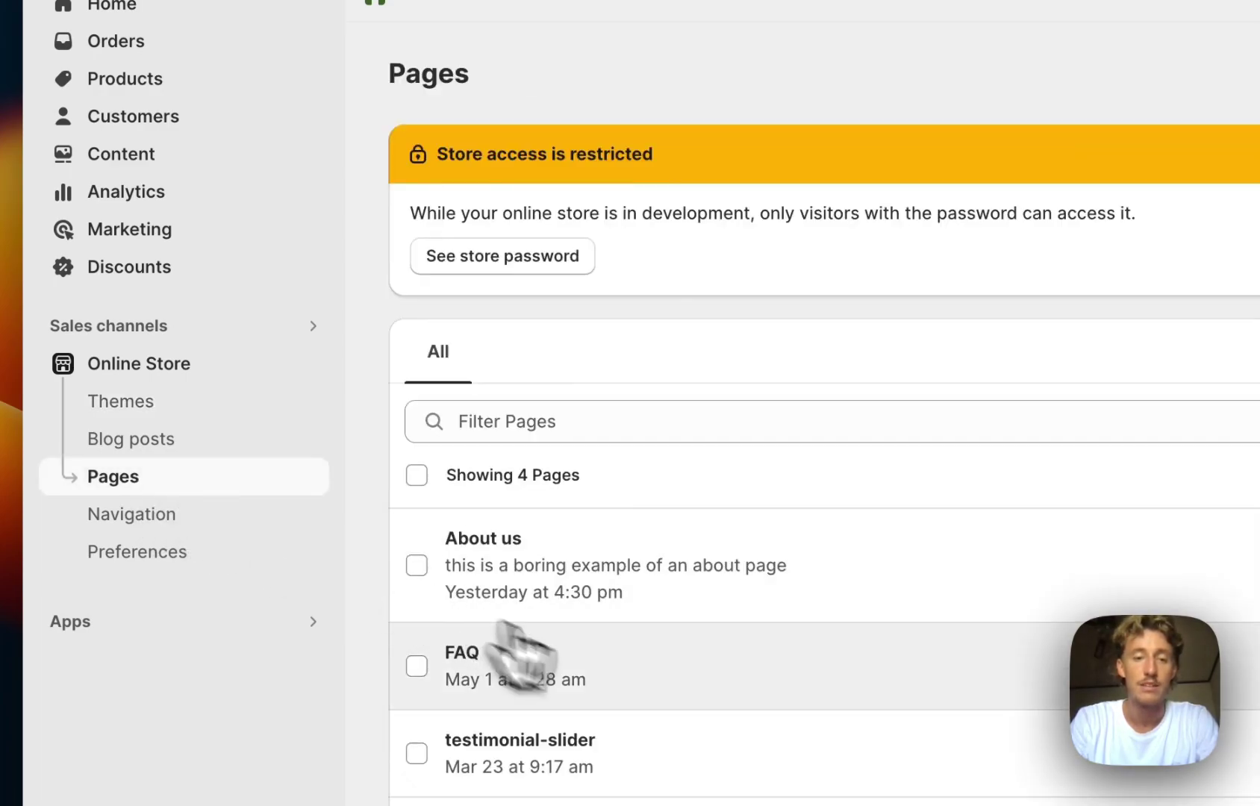
{"action": "scroll", "coordinate": [583, 684], "scroll_direction": "down", "scroll_amount": 1}
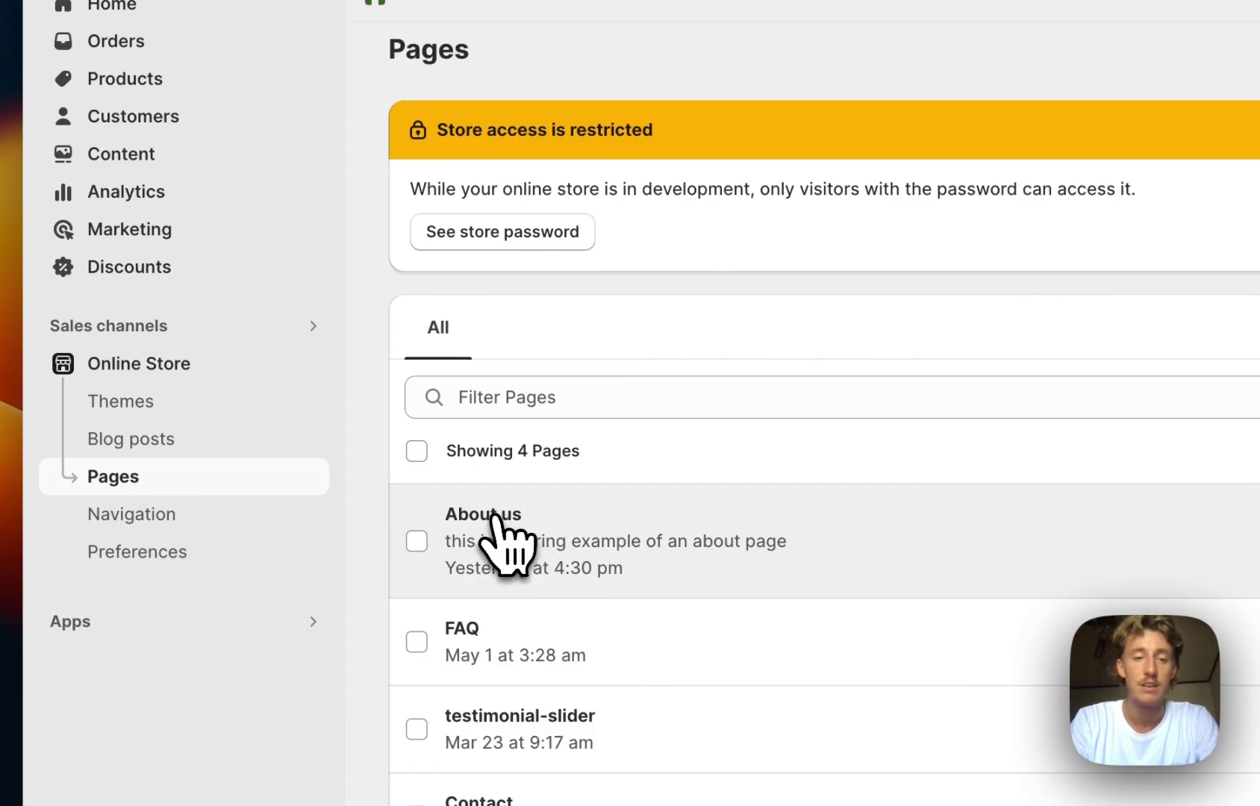
{"action": "left_click", "coordinate": [507, 545]}
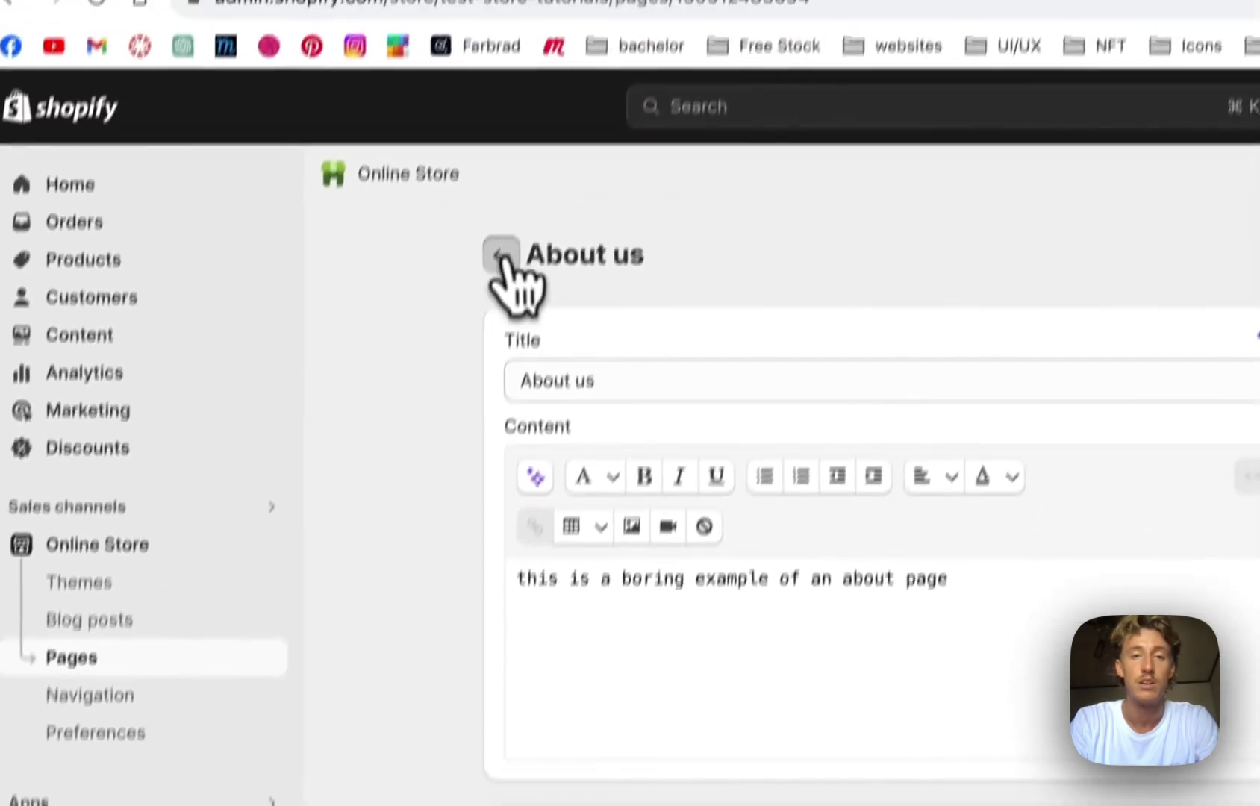
- Go back to the page list, reopen the About us page and choose about-us as its theme template
{"action": "left_click", "coordinate": [543, 73]}
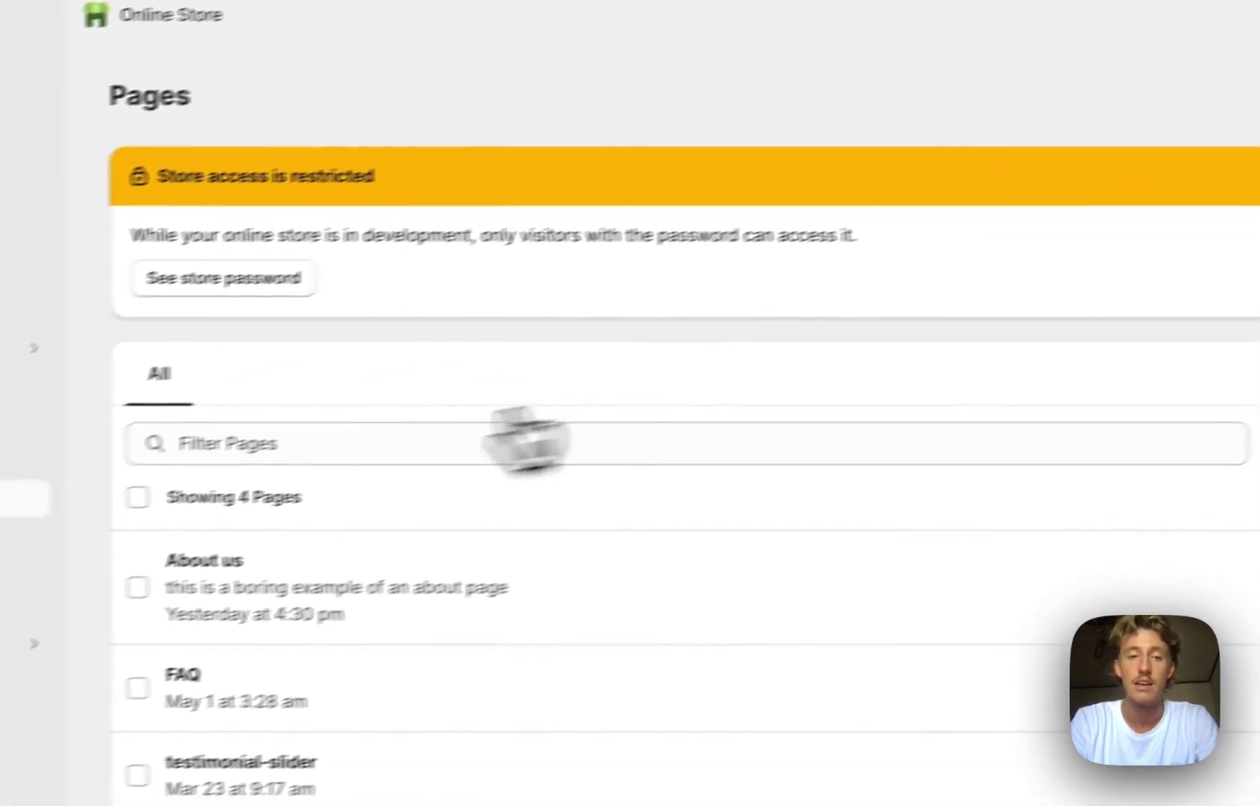
{"action": "left_click", "coordinate": [37, 680]}
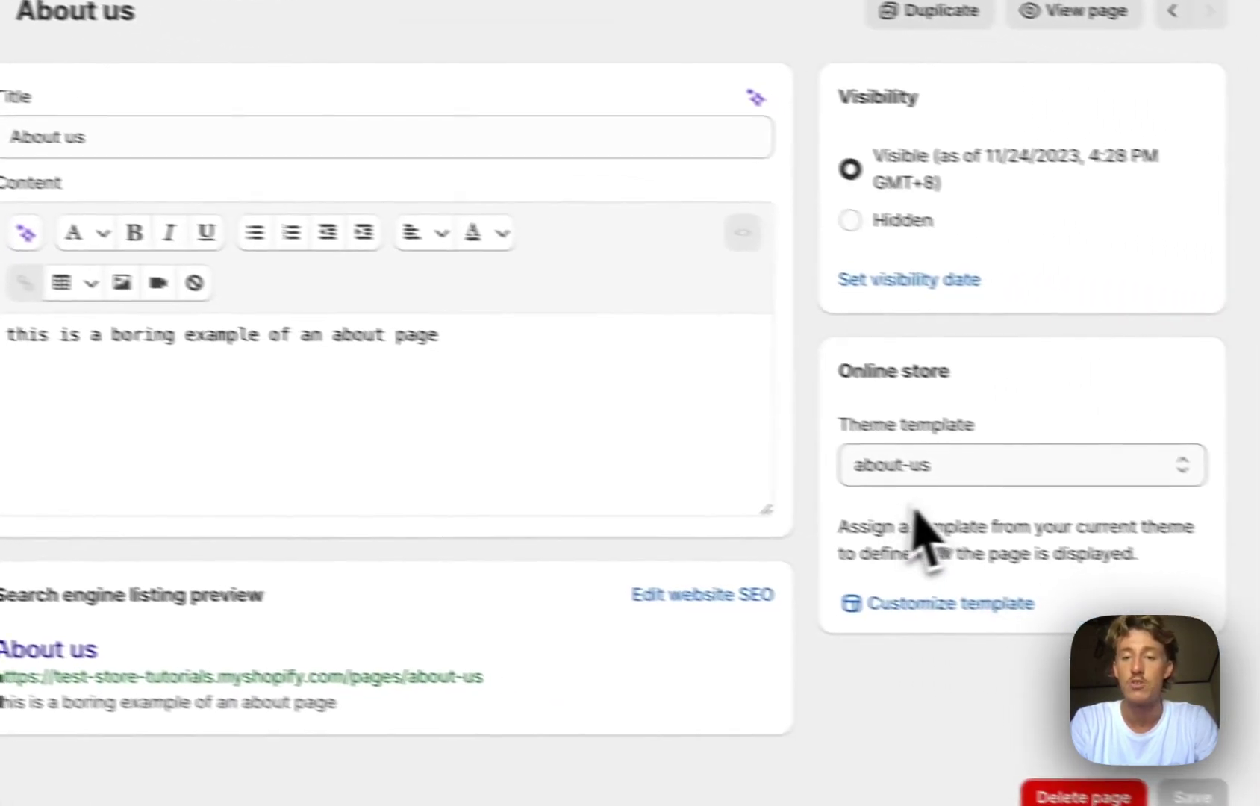
{"action": "left_click", "coordinate": [1253, 543]}
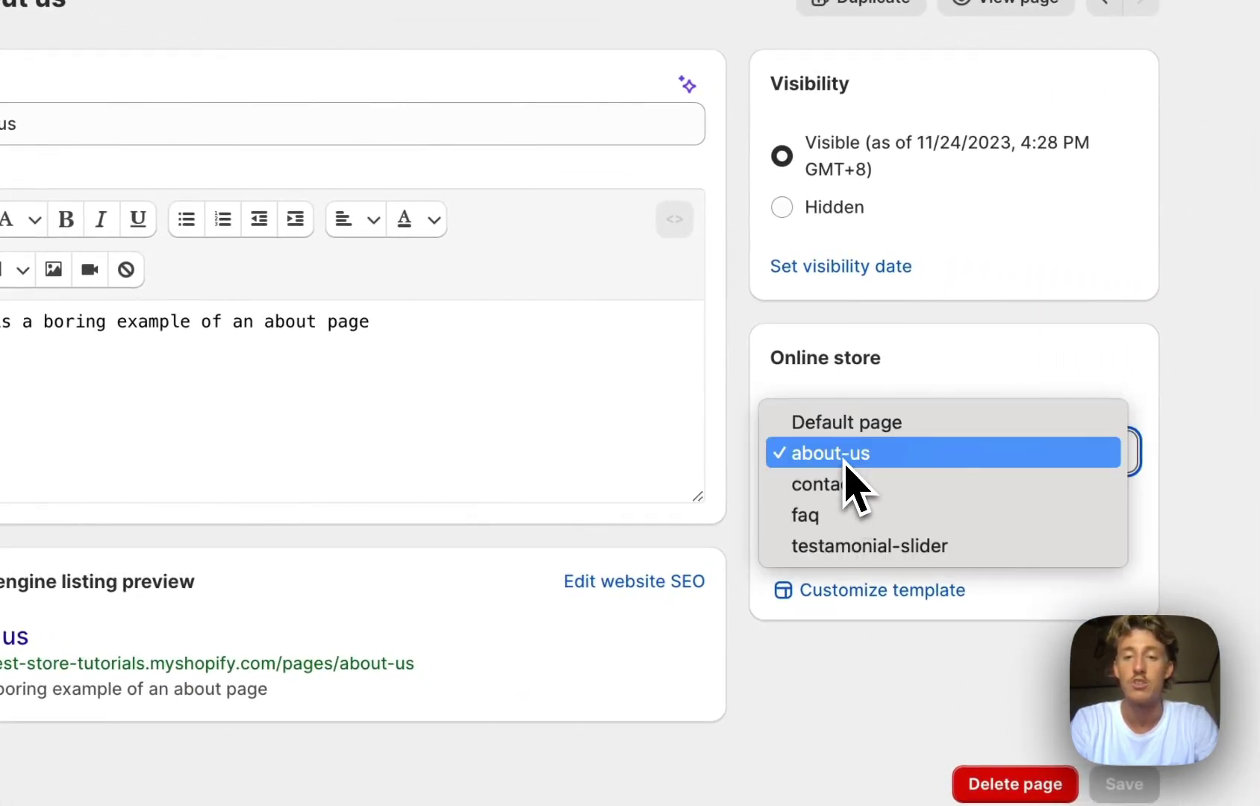
{"action": "left_click", "coordinate": [844, 457]}
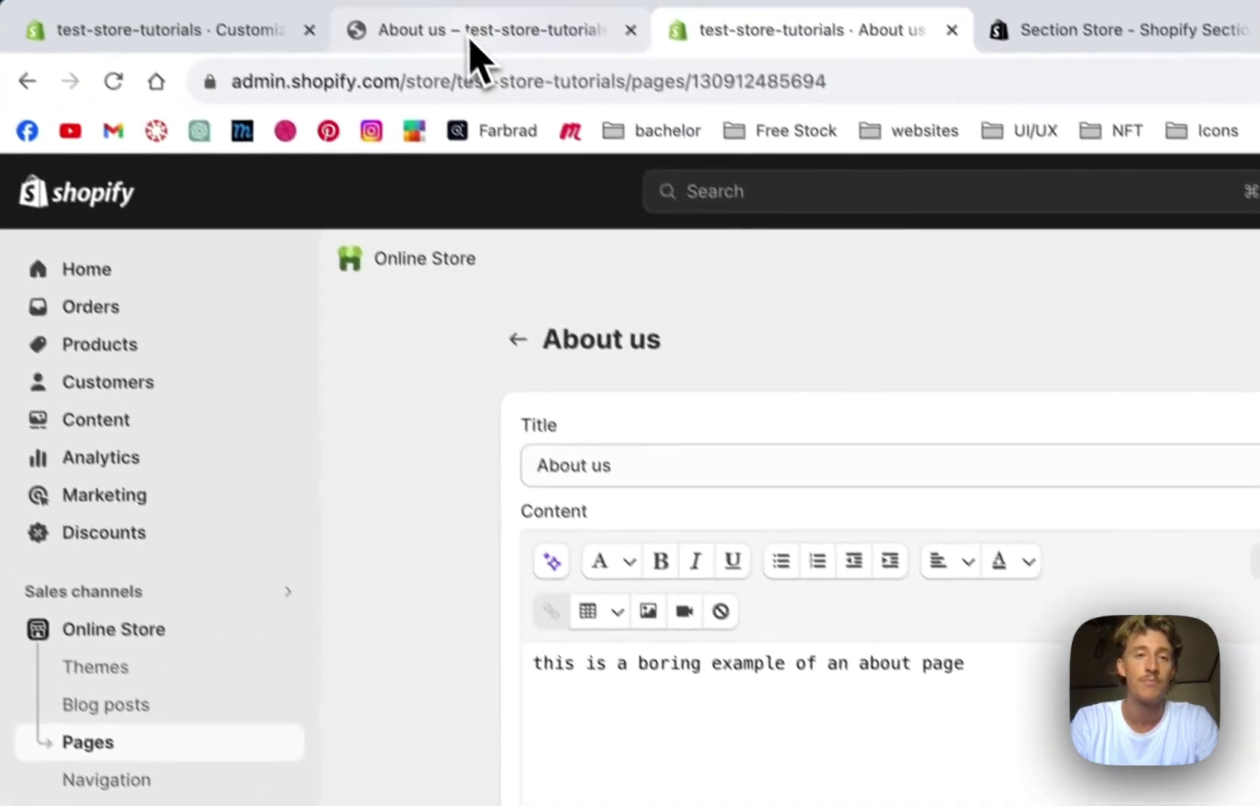
- Switch past the live About us page to the theme editor and show the list of available page templates
{"action": "left_click", "coordinate": [478, 54]}
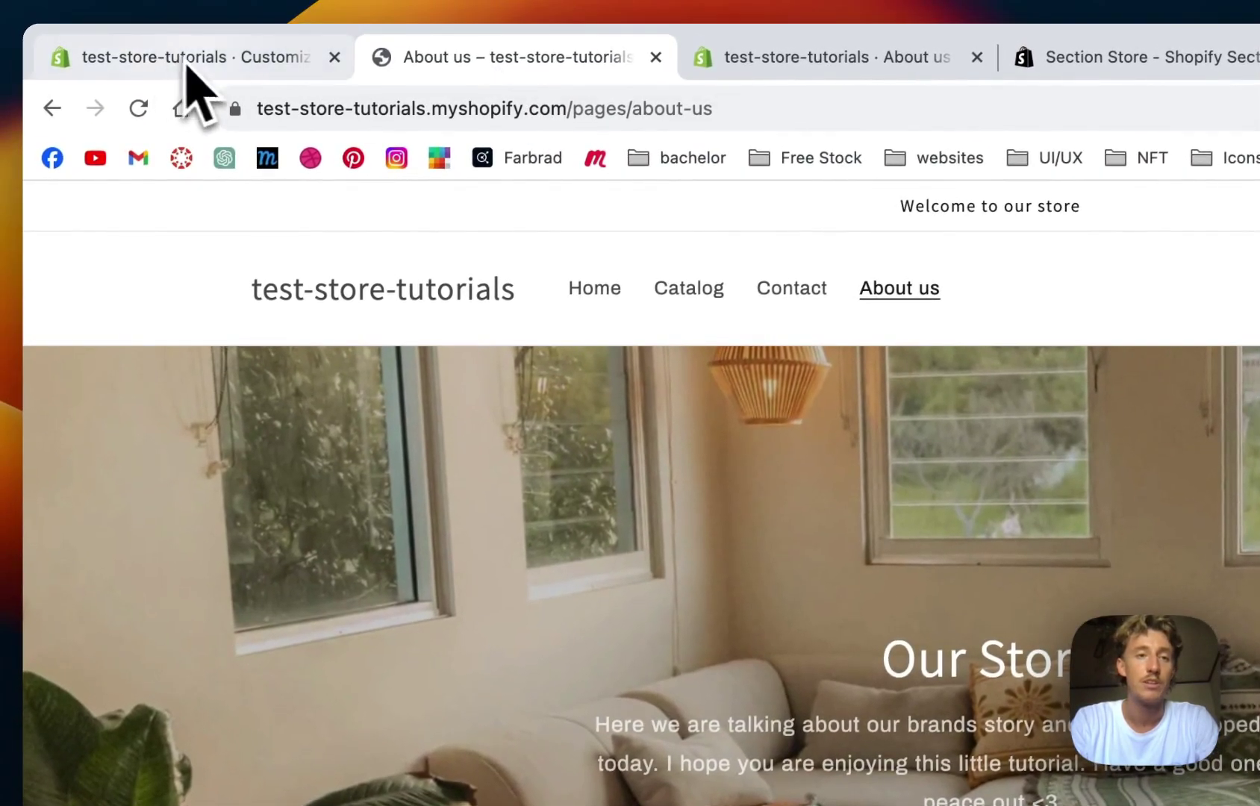
{"action": "left_click", "coordinate": [200, 64]}
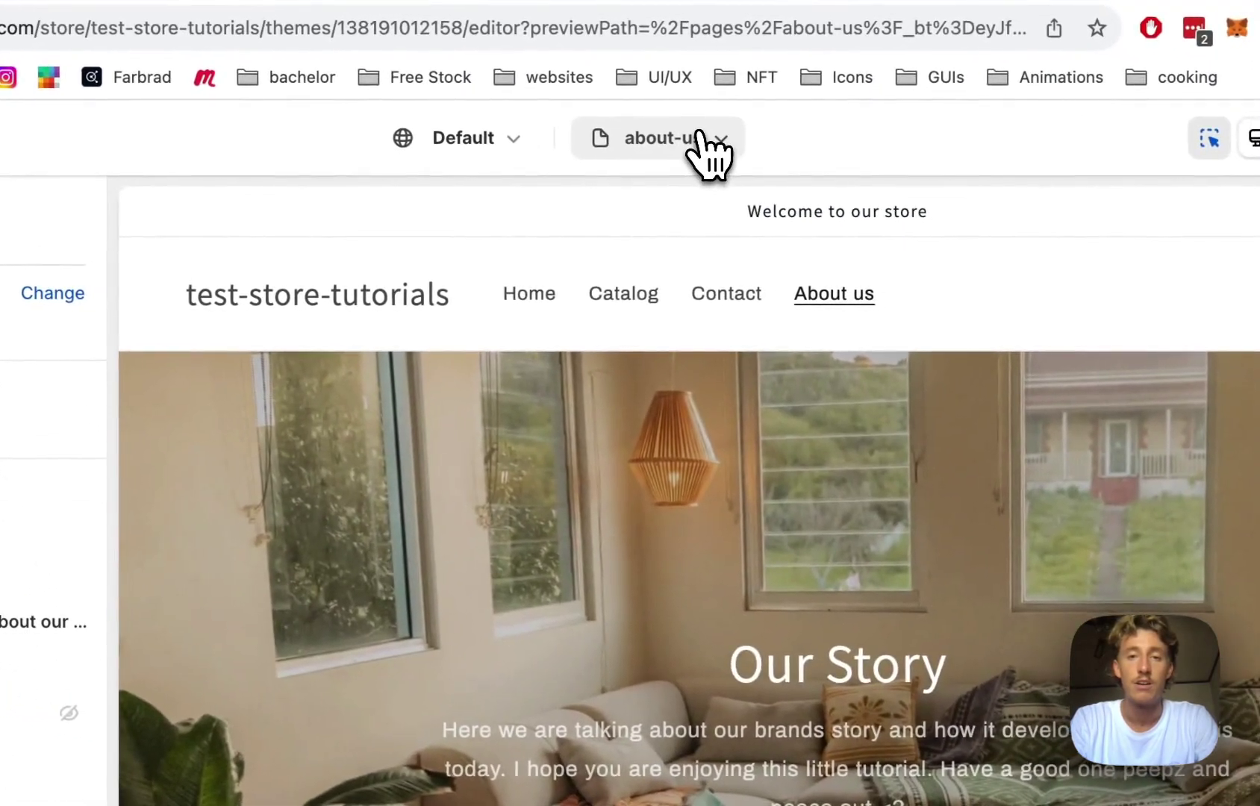
{"action": "left_click", "coordinate": [698, 138]}
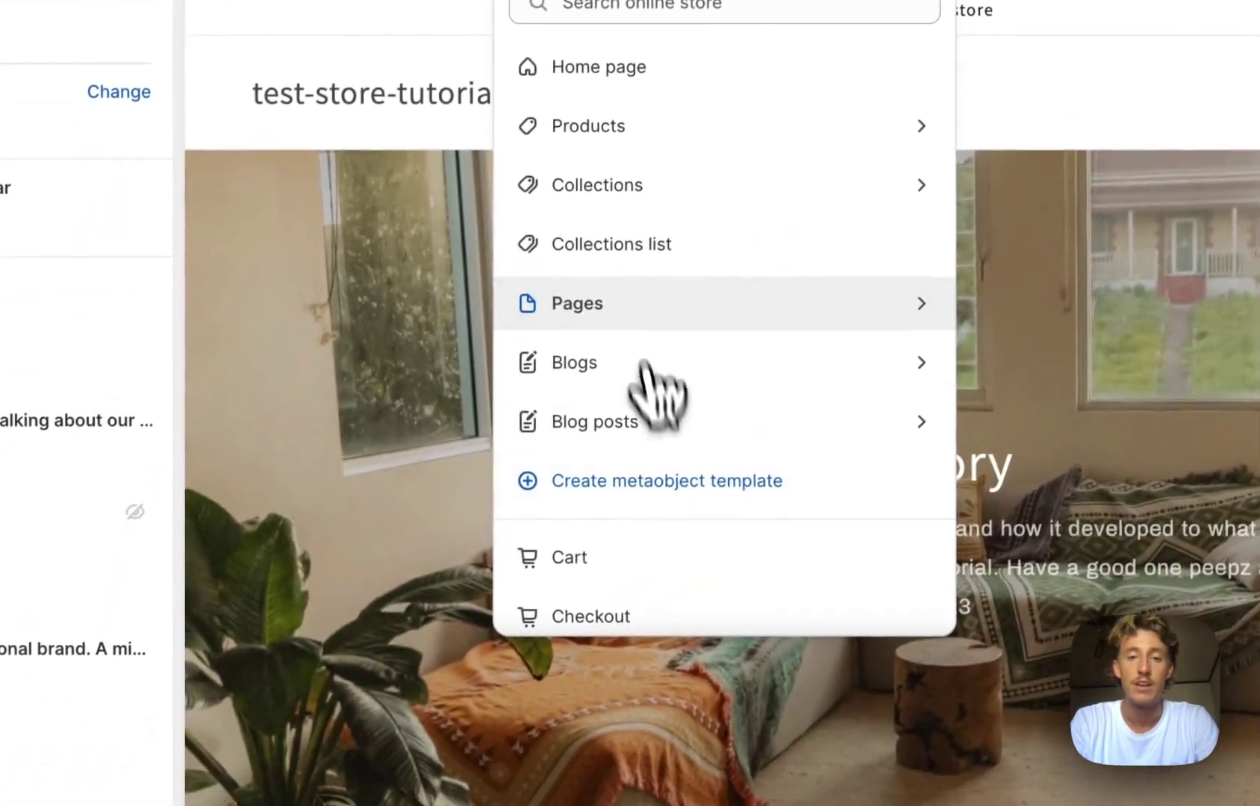
{"action": "left_click", "coordinate": [565, 512]}
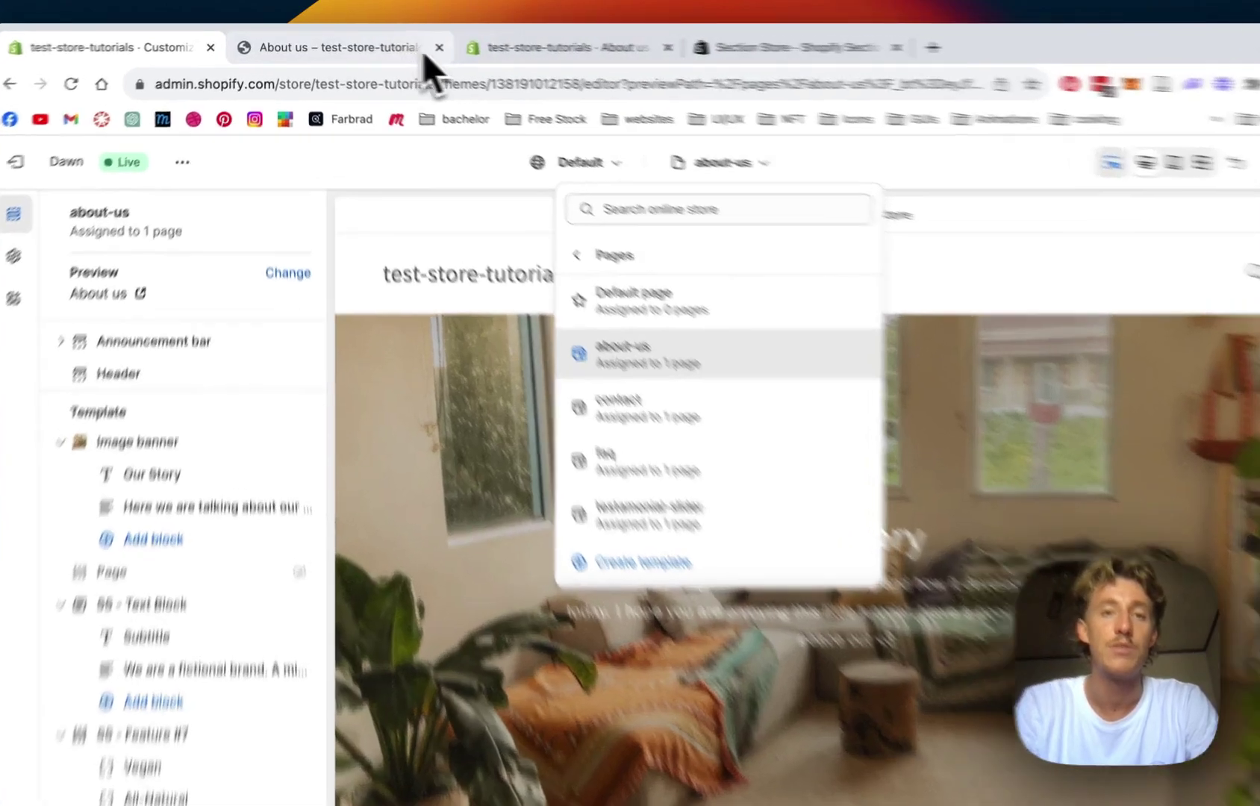
- Return to the About us page in the Shopify admin and pick about-us again from its theme template options
{"action": "left_click", "coordinate": [489, 46]}
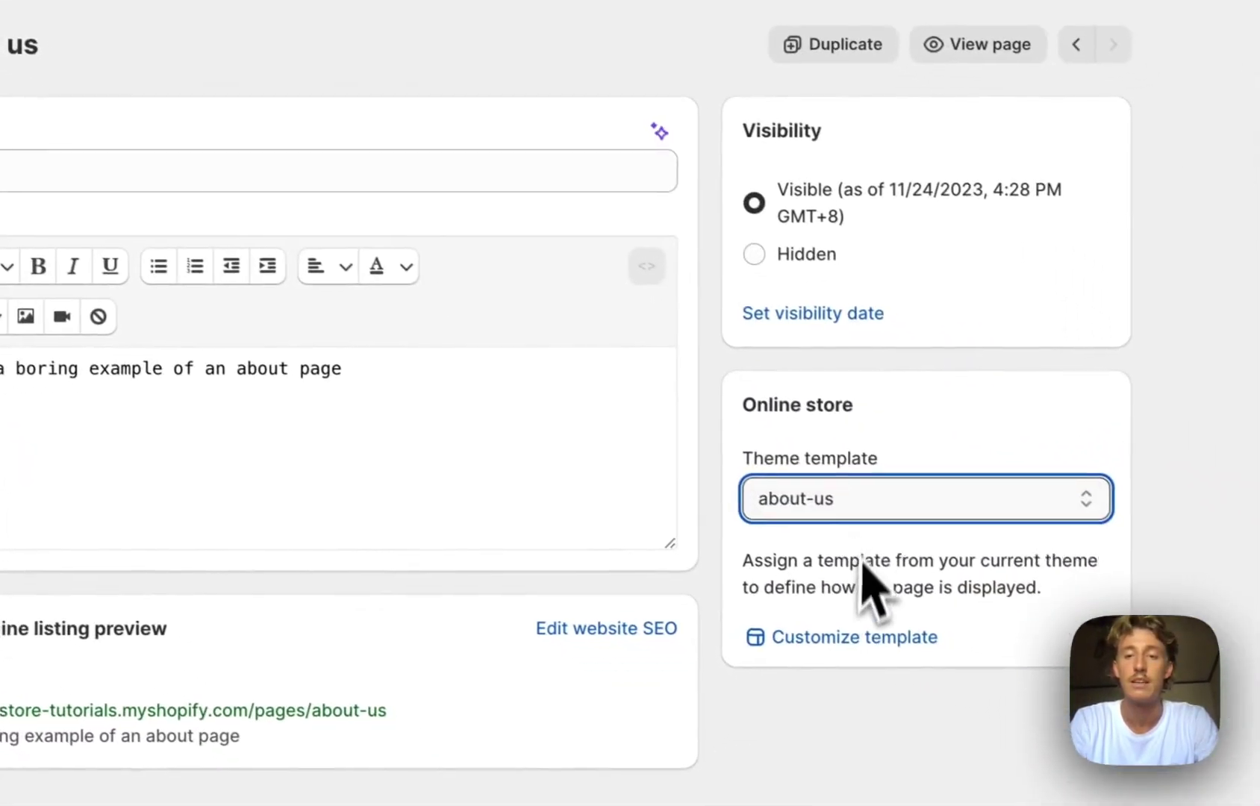
{"action": "left_click", "coordinate": [836, 499]}
{"action": "left_click", "coordinate": [825, 499]}
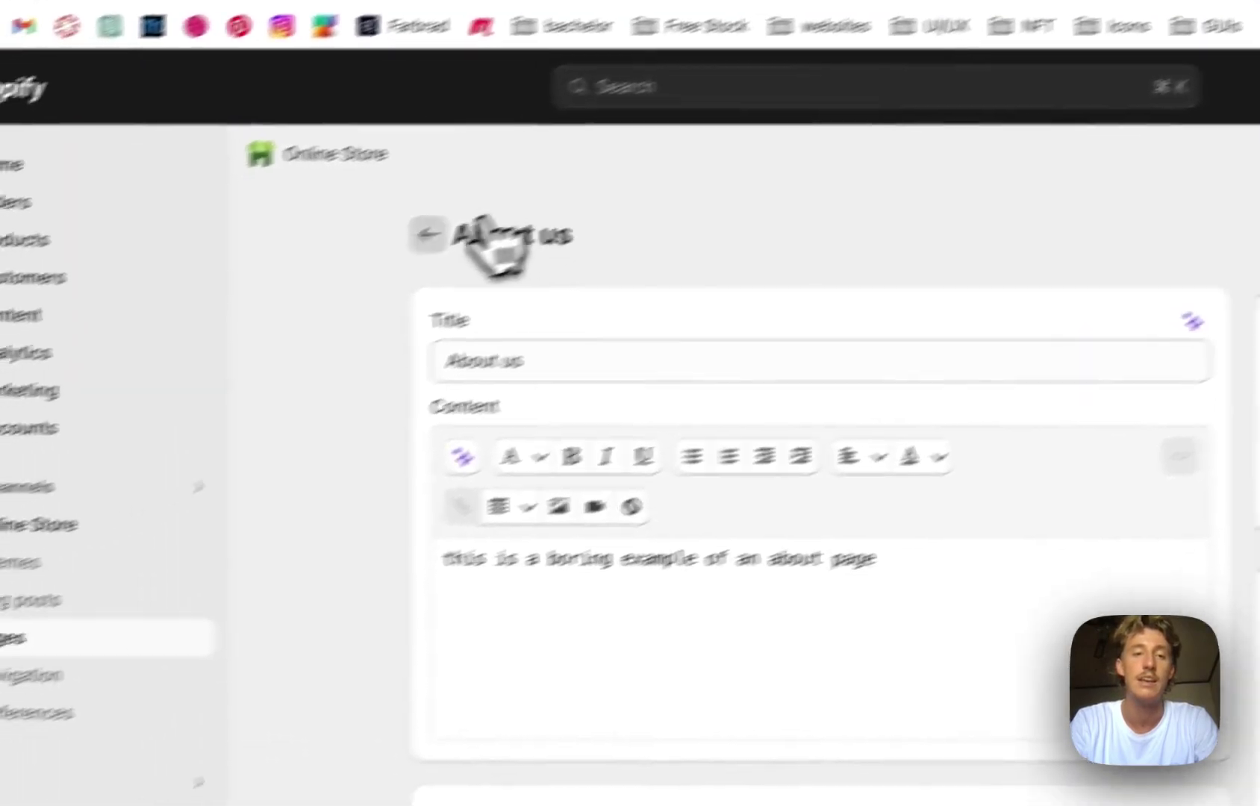
- Open the Main menu in the online store's navigation, view the About us item's settings and close them without changes
{"action": "left_click", "coordinate": [444, 234]}
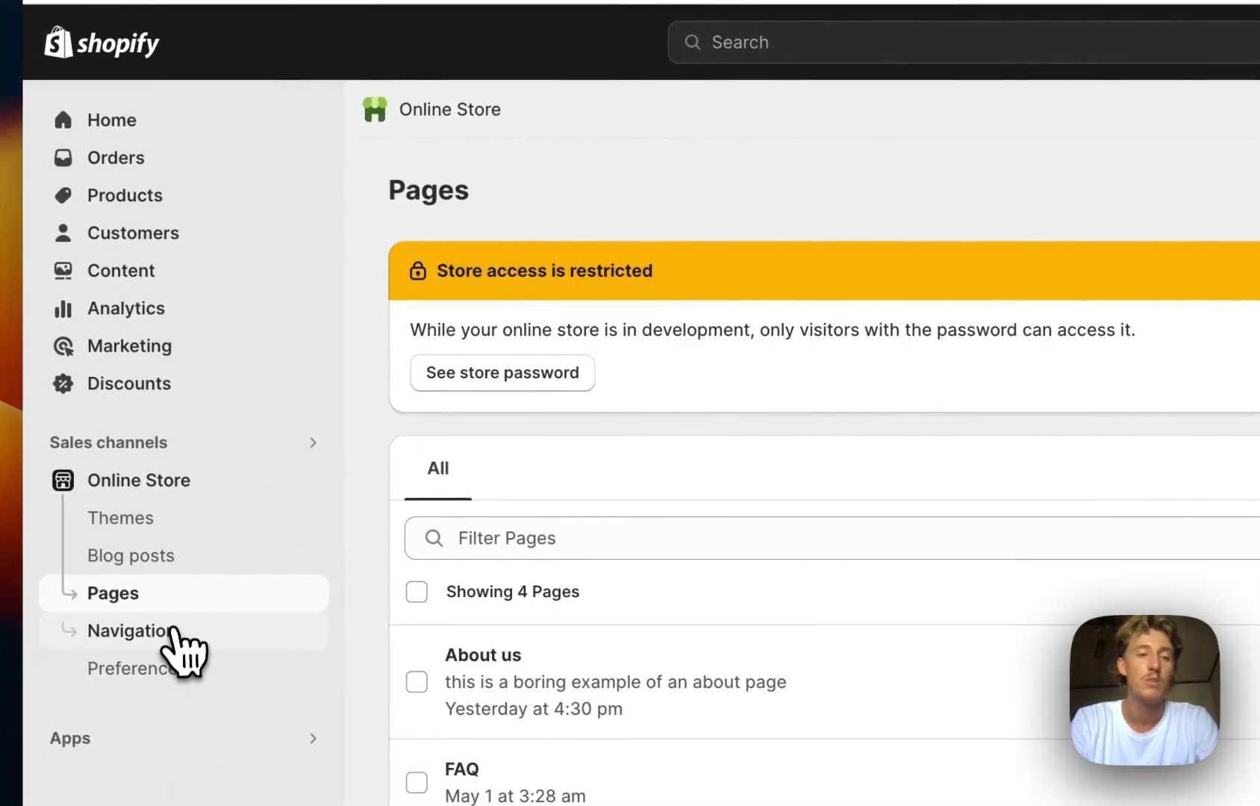
{"action": "left_click", "coordinate": [158, 636]}
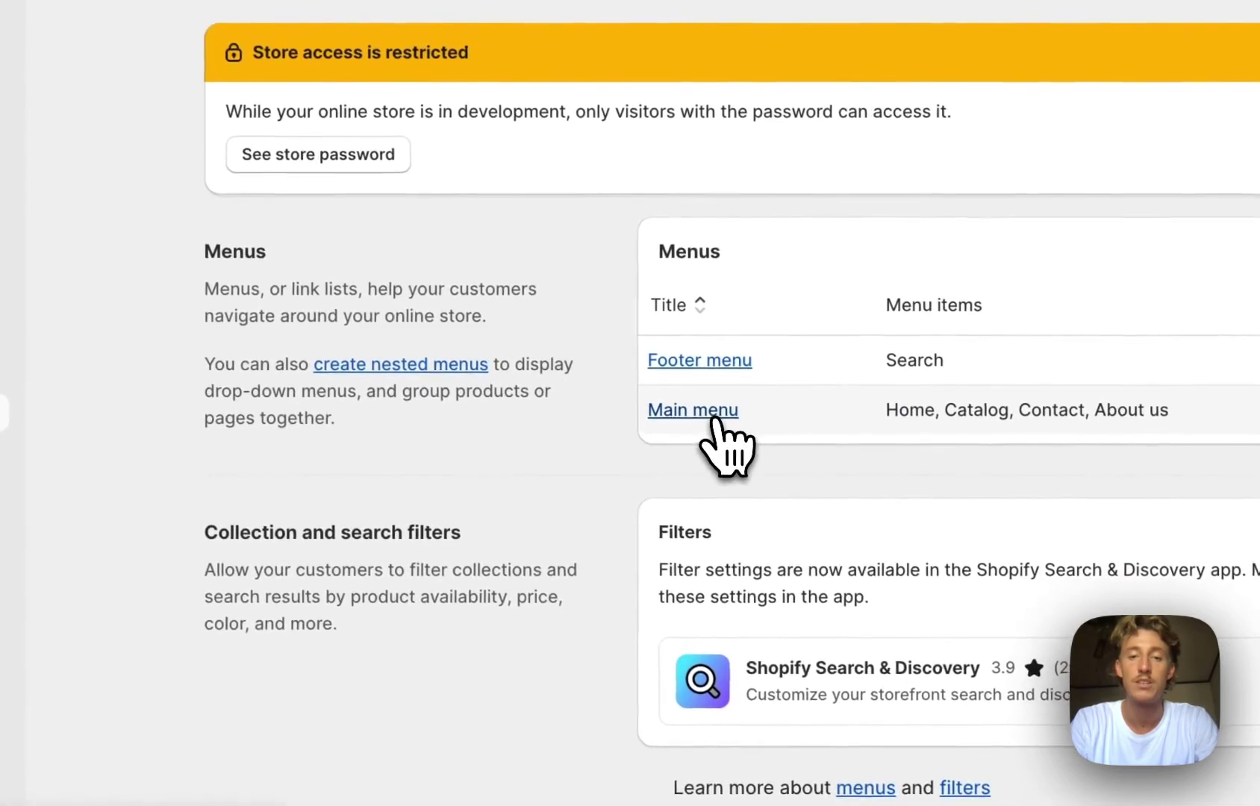
{"action": "left_click", "coordinate": [731, 422]}
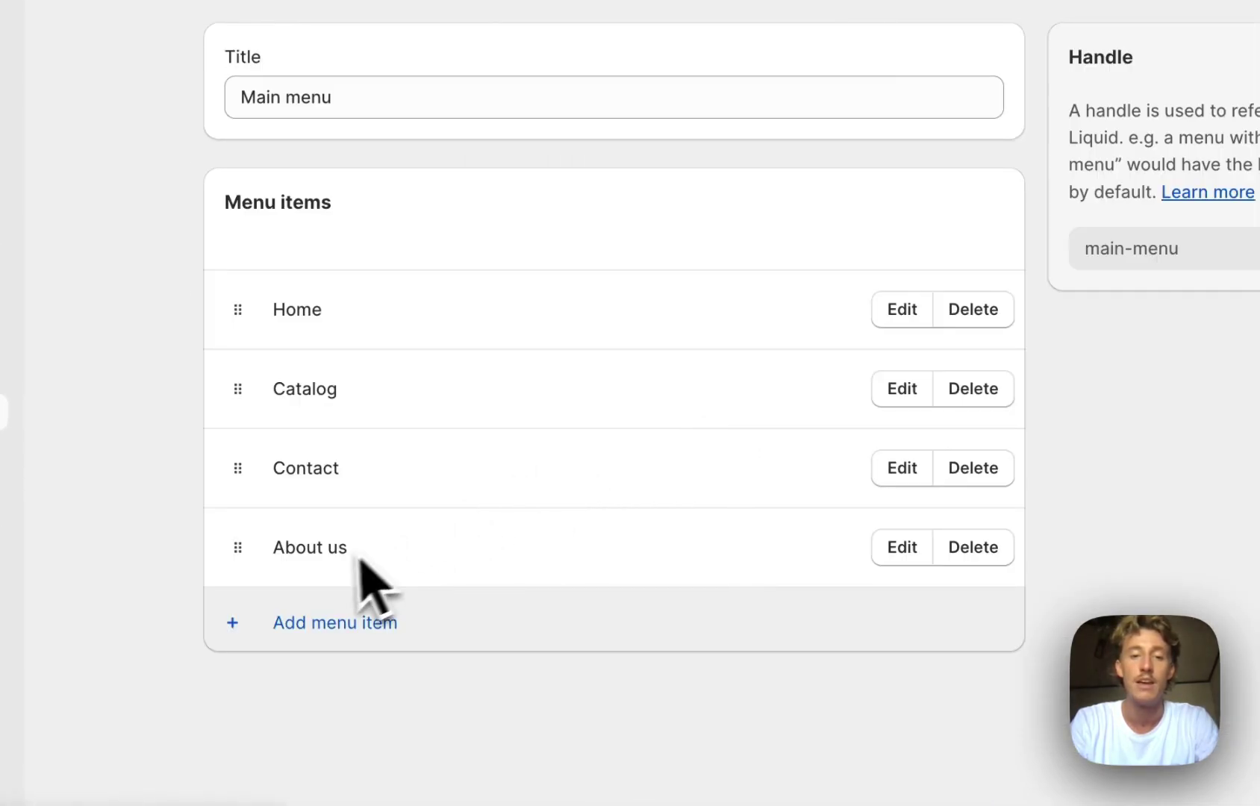
{"action": "left_click", "coordinate": [902, 549]}
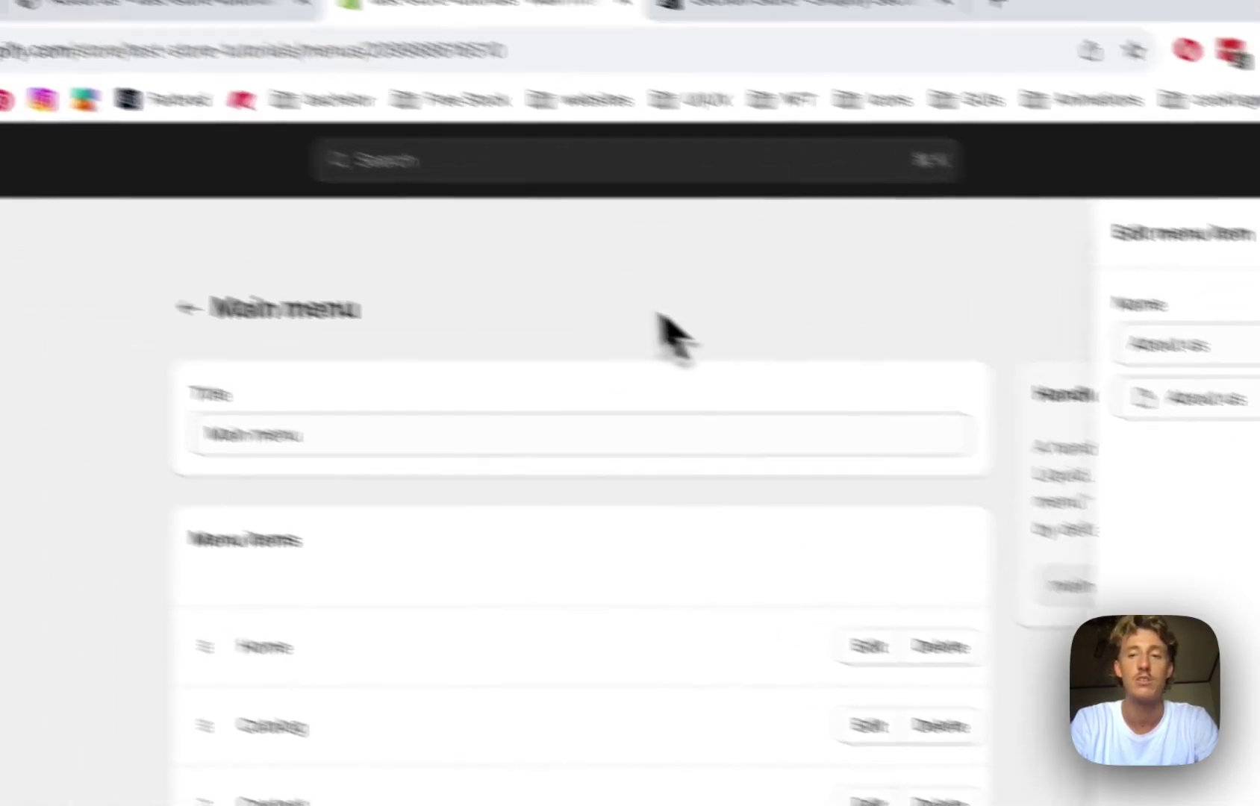
{"action": "key", "text": "Escape"}
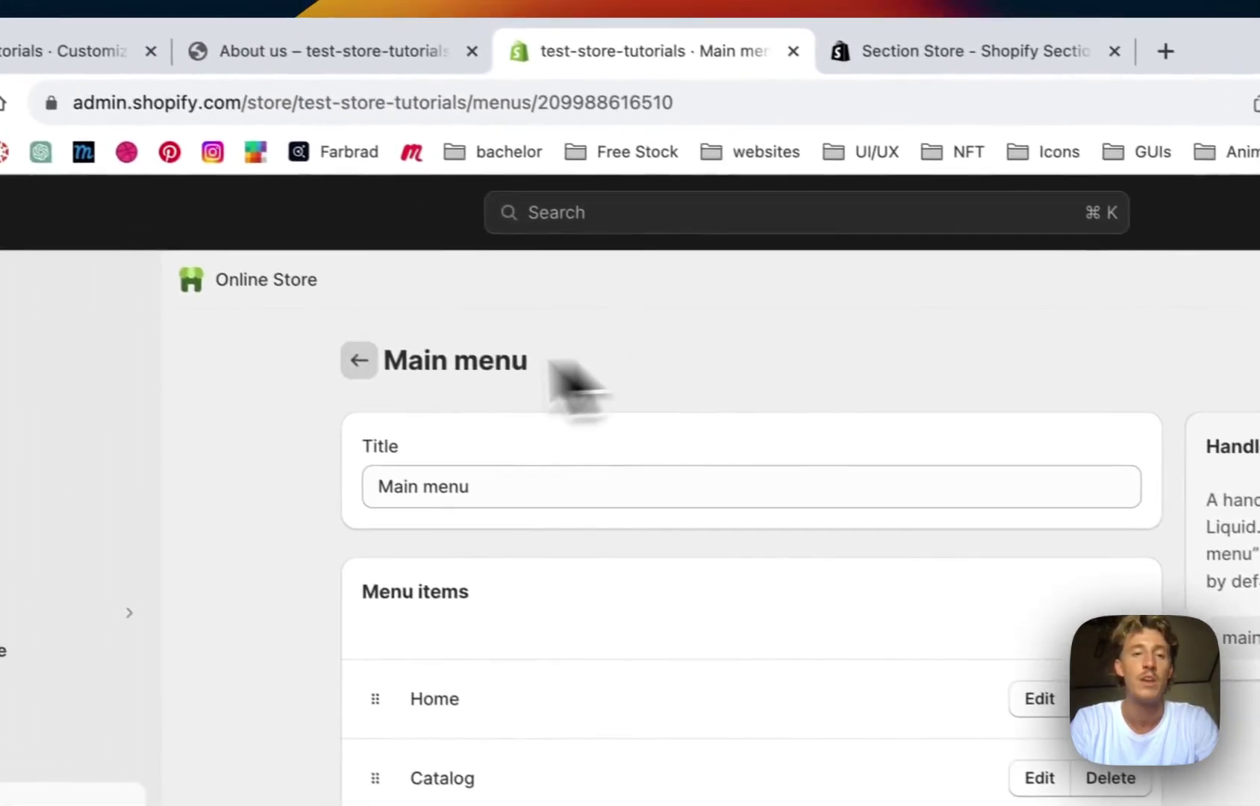
- Leave the Main menu settings, switch to the live storefront, visit the Home page and follow the About us link
{"action": "left_click", "coordinate": [374, 367]}
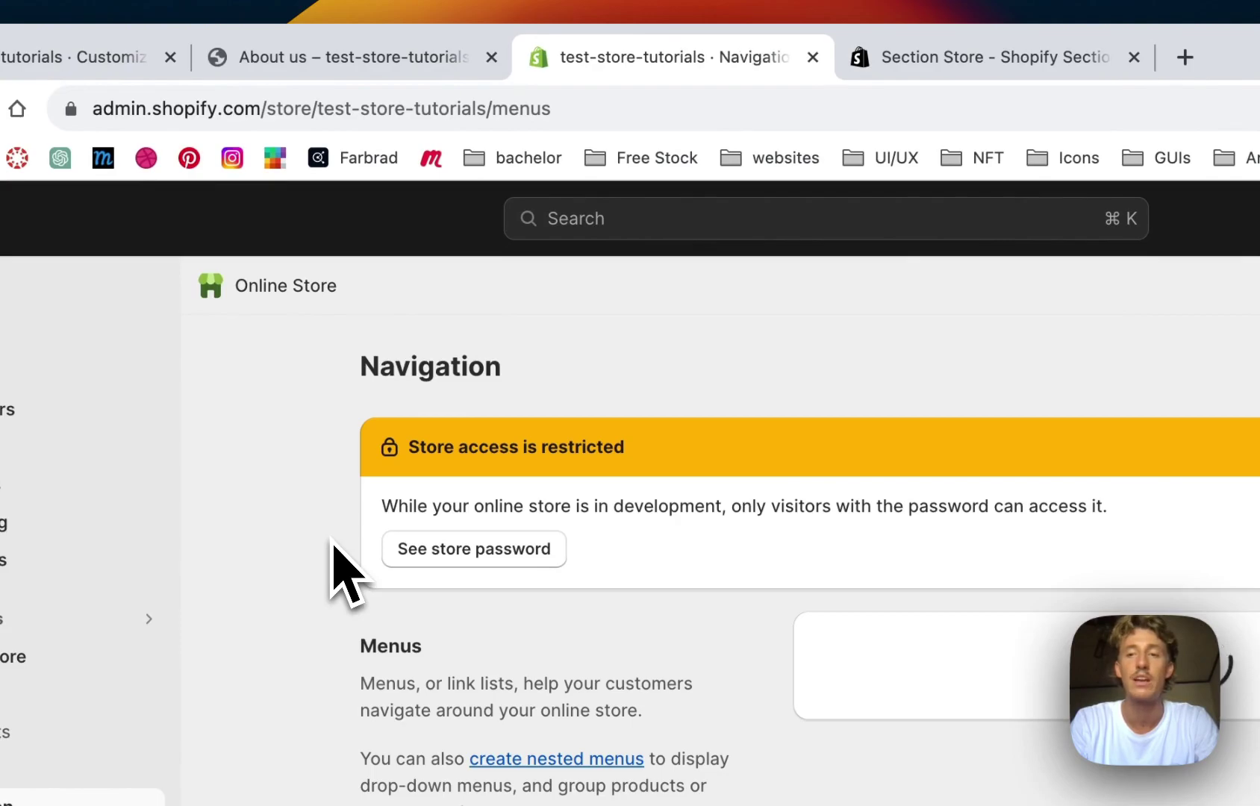
{"action": "left_click", "coordinate": [416, 63]}
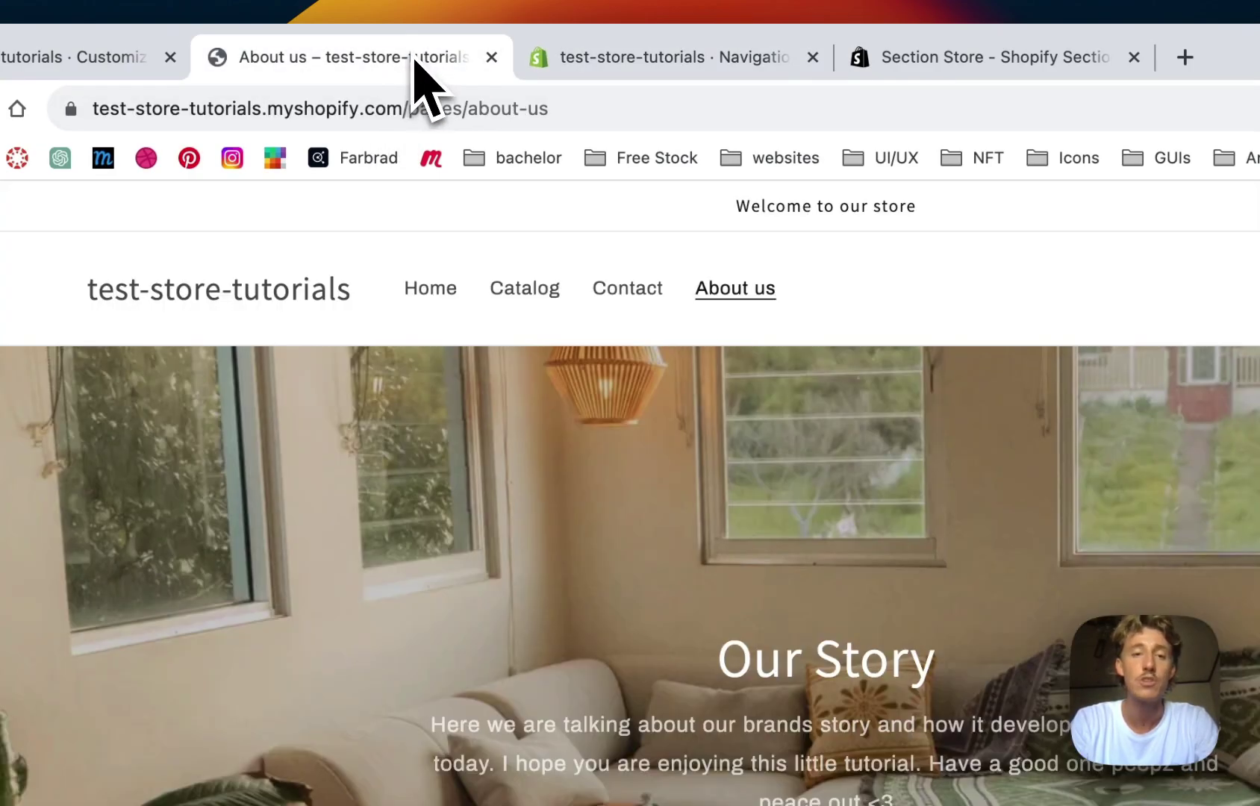
{"action": "left_click", "coordinate": [471, 290]}
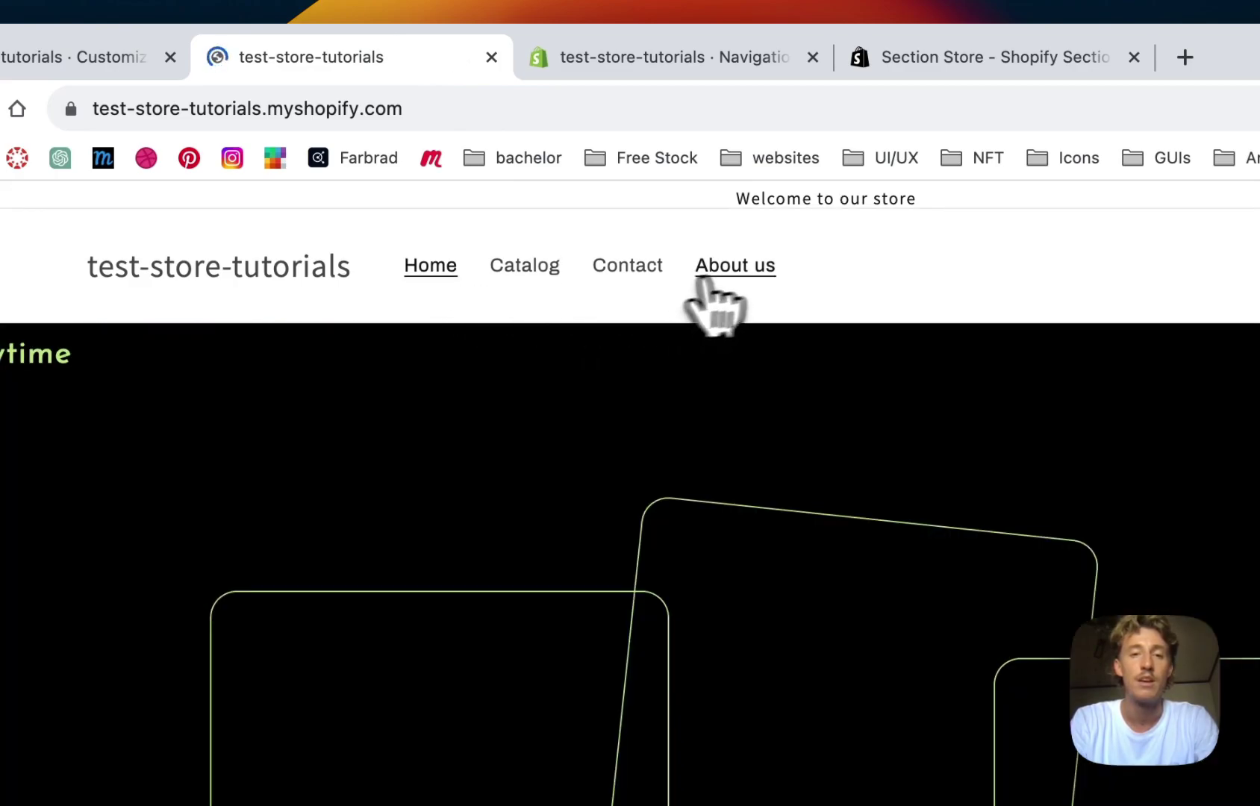
{"action": "left_click", "coordinate": [718, 289]}
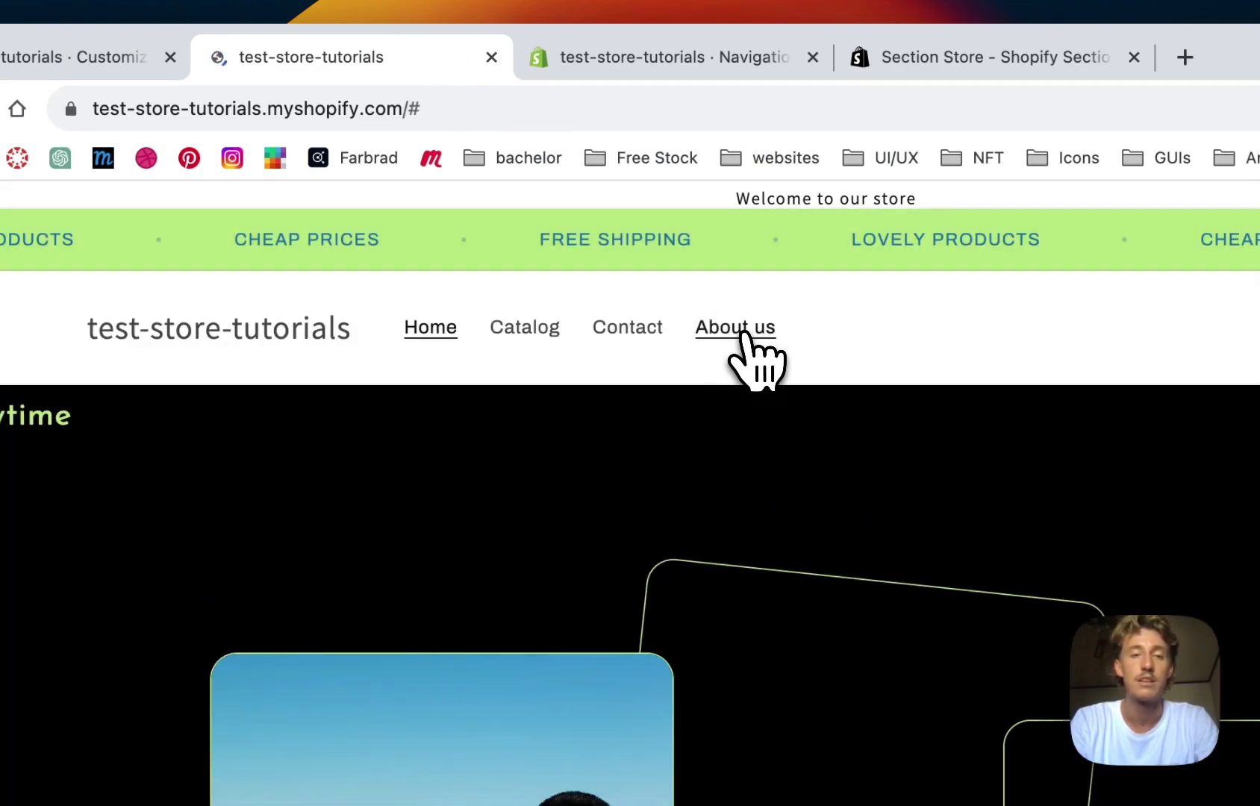
{"action": "left_click", "coordinate": [743, 330]}
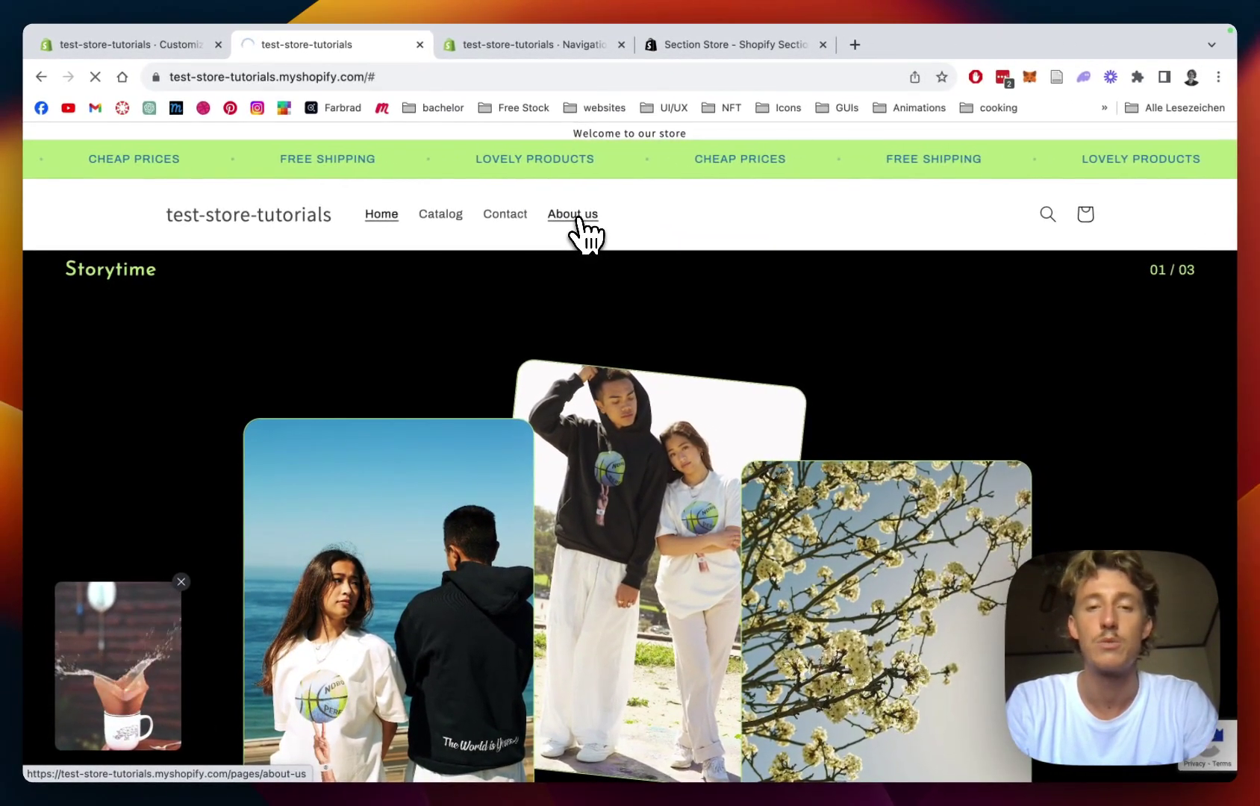
- Look through the whole live About us page and return to its Our Story banner
{"action": "scroll", "coordinate": [781, 262], "scroll_direction": "down", "scroll_amount": 15}
{"action": "scroll", "coordinate": [781, 263], "scroll_direction": "down", "scroll_amount": 15}
{"action": "scroll", "coordinate": [781, 263], "scroll_direction": "up", "scroll_amount": 14}
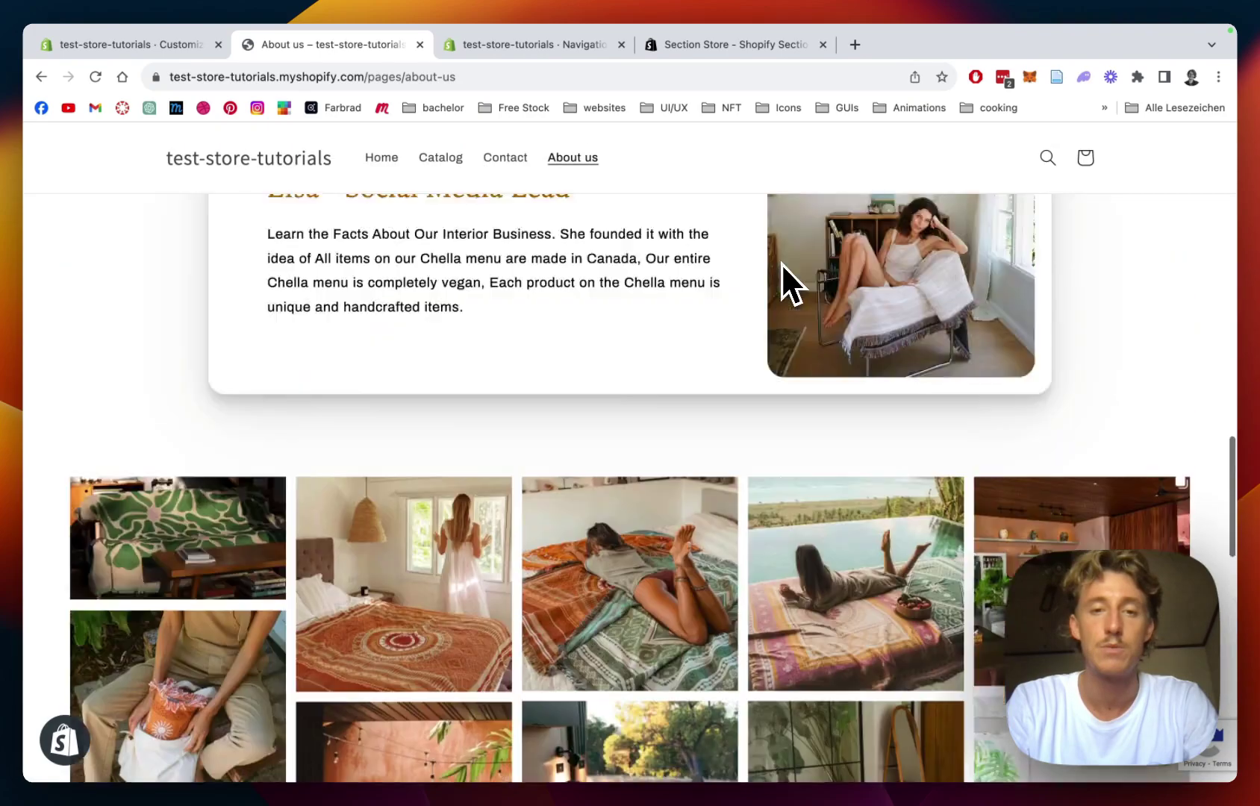
{"action": "scroll", "coordinate": [782, 263], "scroll_direction": "up", "scroll_amount": 12}
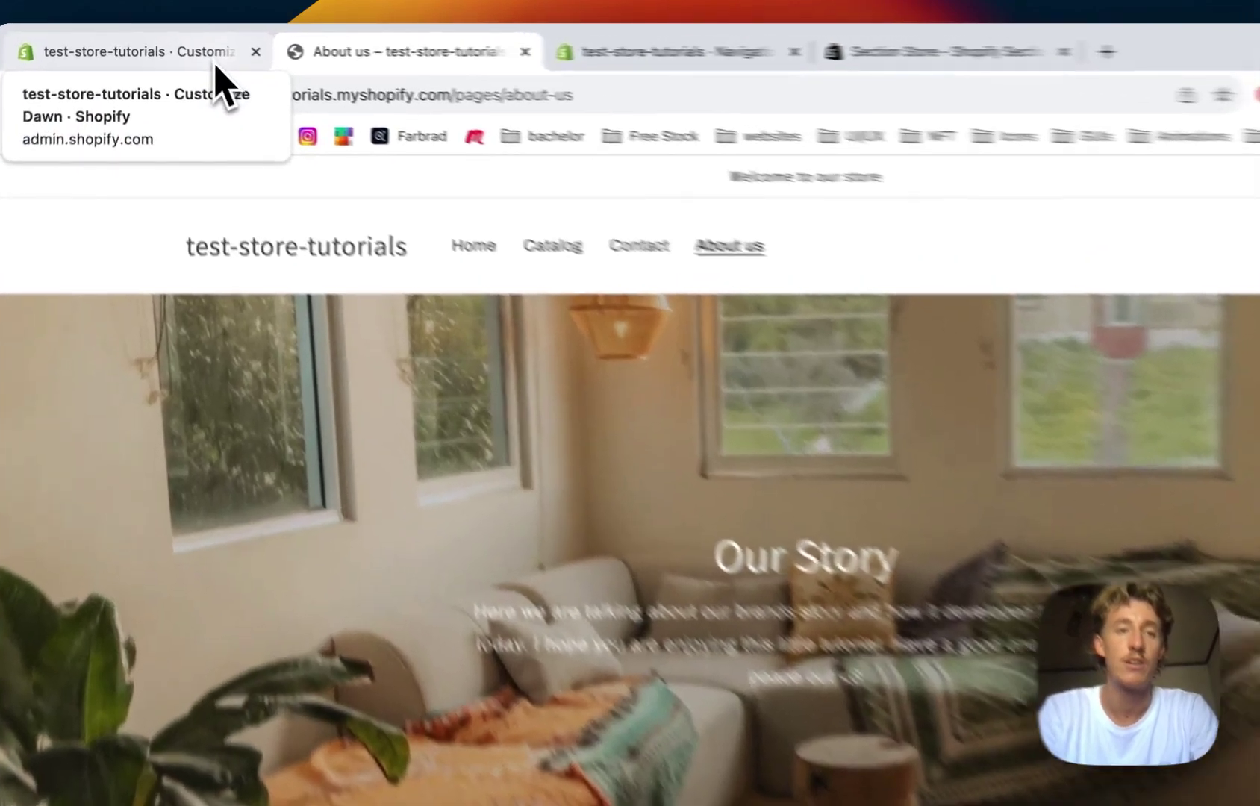
- Show the installed apps in the Shopify admin, return to the theme editor and close its page template list
{"action": "left_click", "coordinate": [187, 51]}
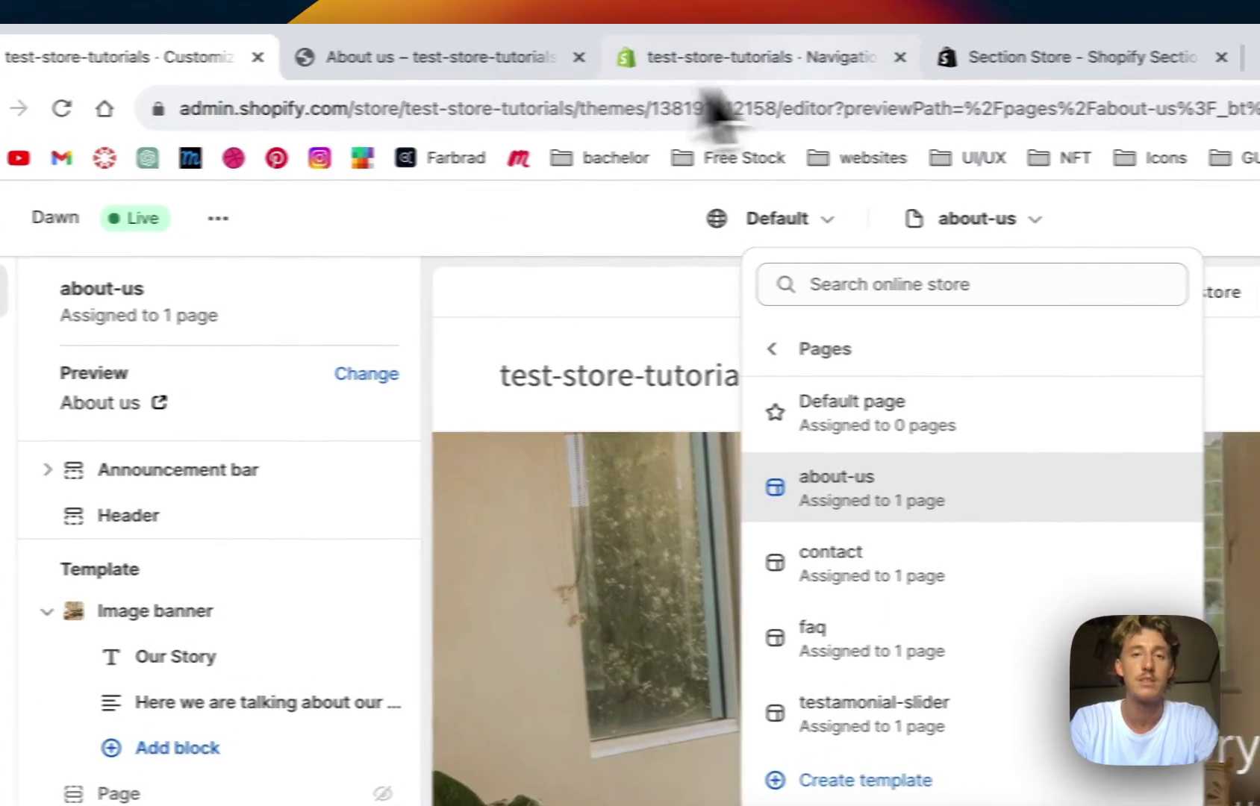
{"action": "left_click", "coordinate": [788, 58]}
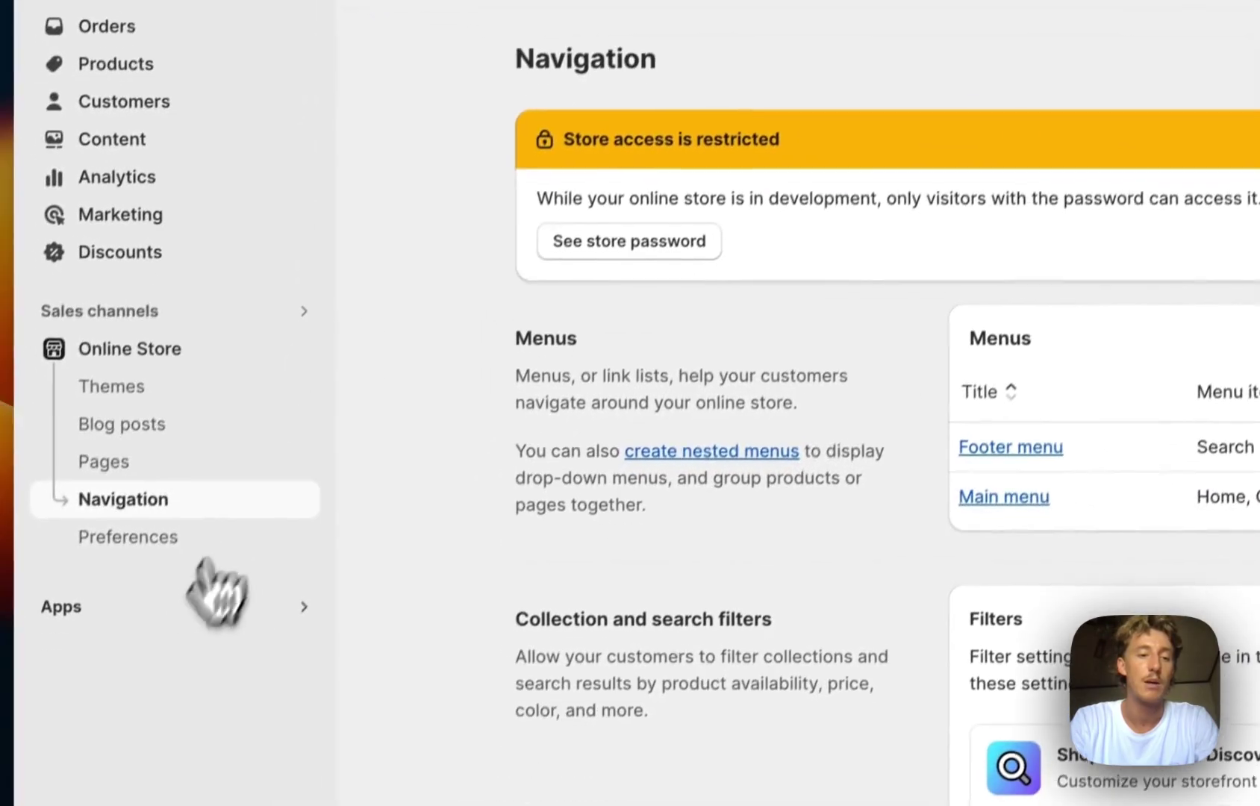
{"action": "left_click", "coordinate": [187, 590]}
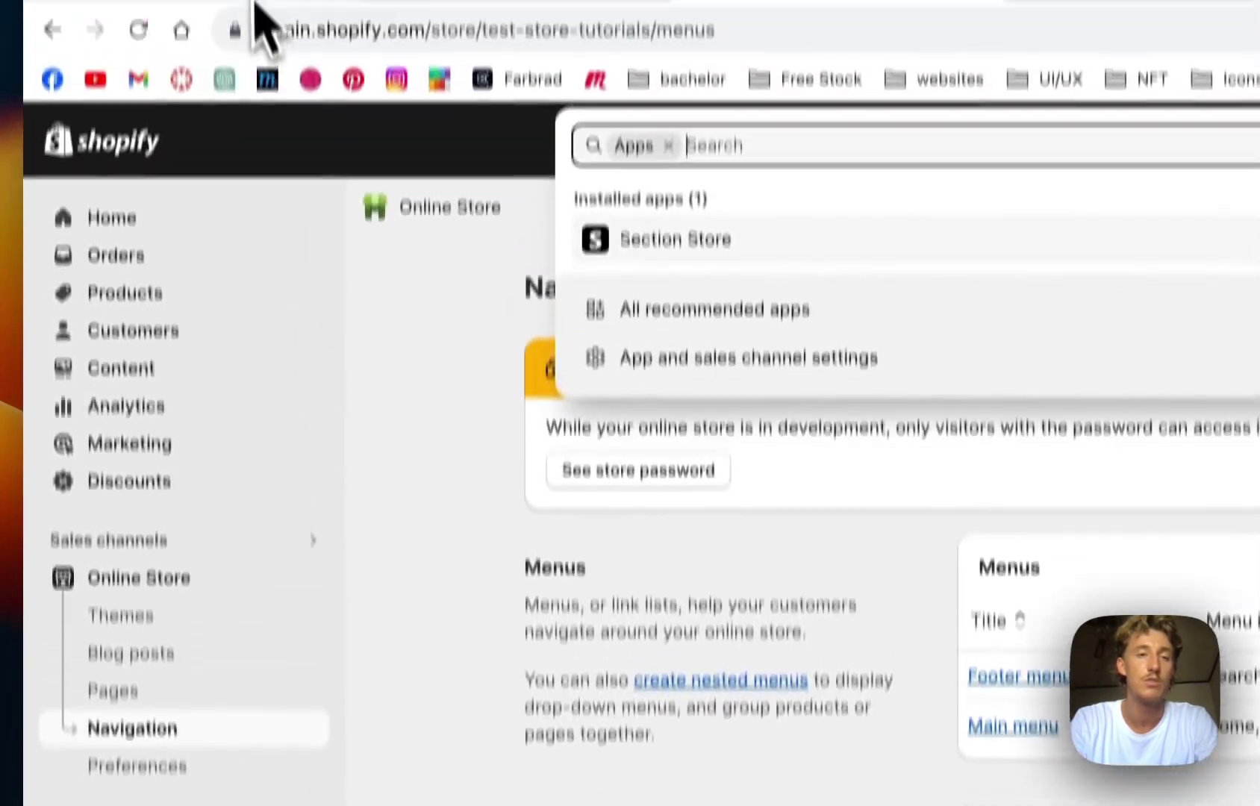
{"action": "left_click", "coordinate": [249, 53]}
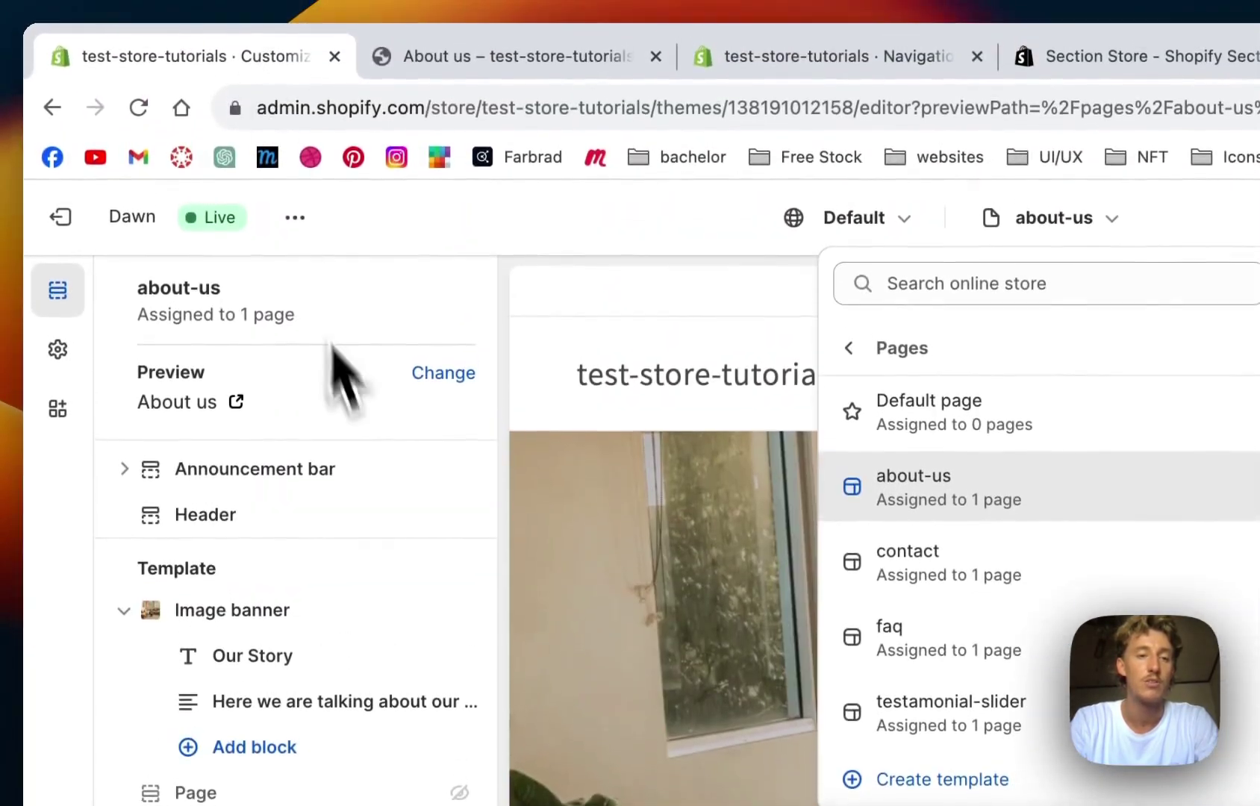
{"action": "left_click", "coordinate": [493, 575]}
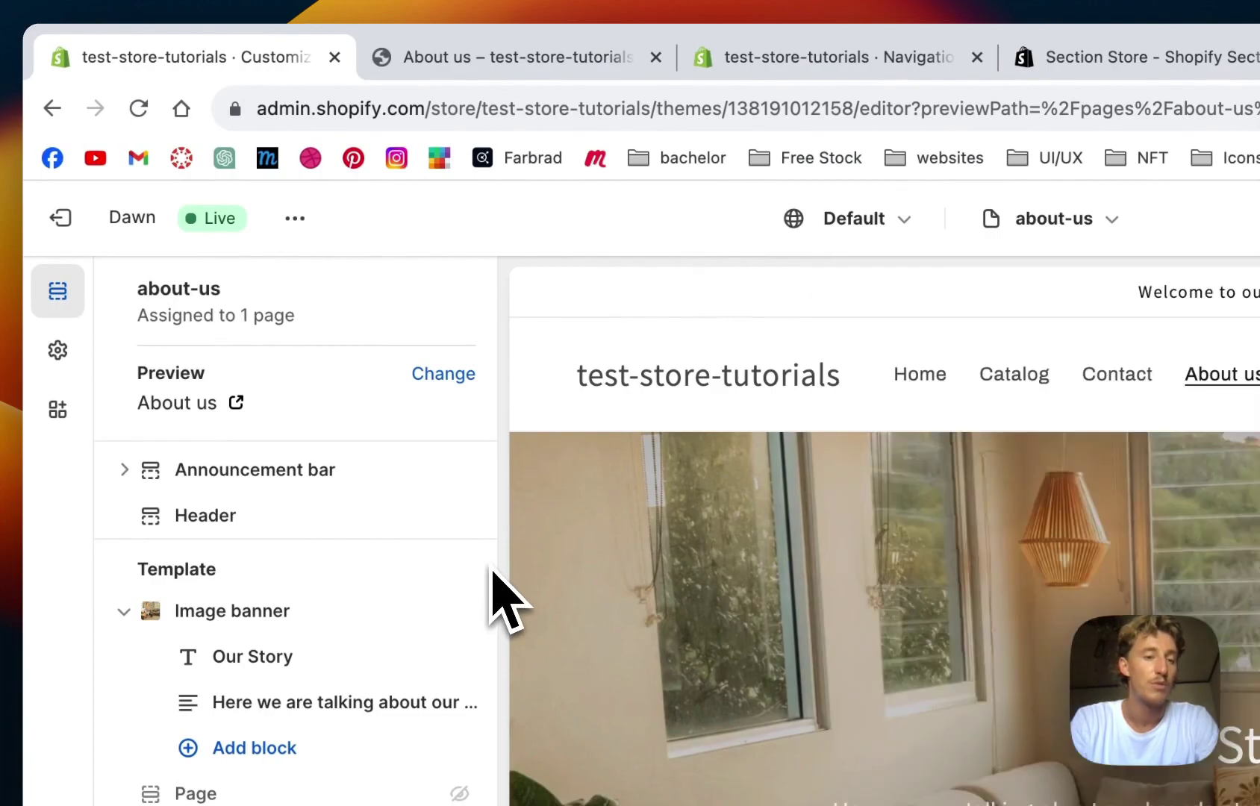
- Examine the Image banner, SS - Text Block and SS - Feature #7 sections of the about-us template in the editor
{"action": "scroll", "coordinate": [493, 575], "scroll_direction": "down", "scroll_amount": 1}
{"action": "mouse_move", "coordinate": [310, 591]}
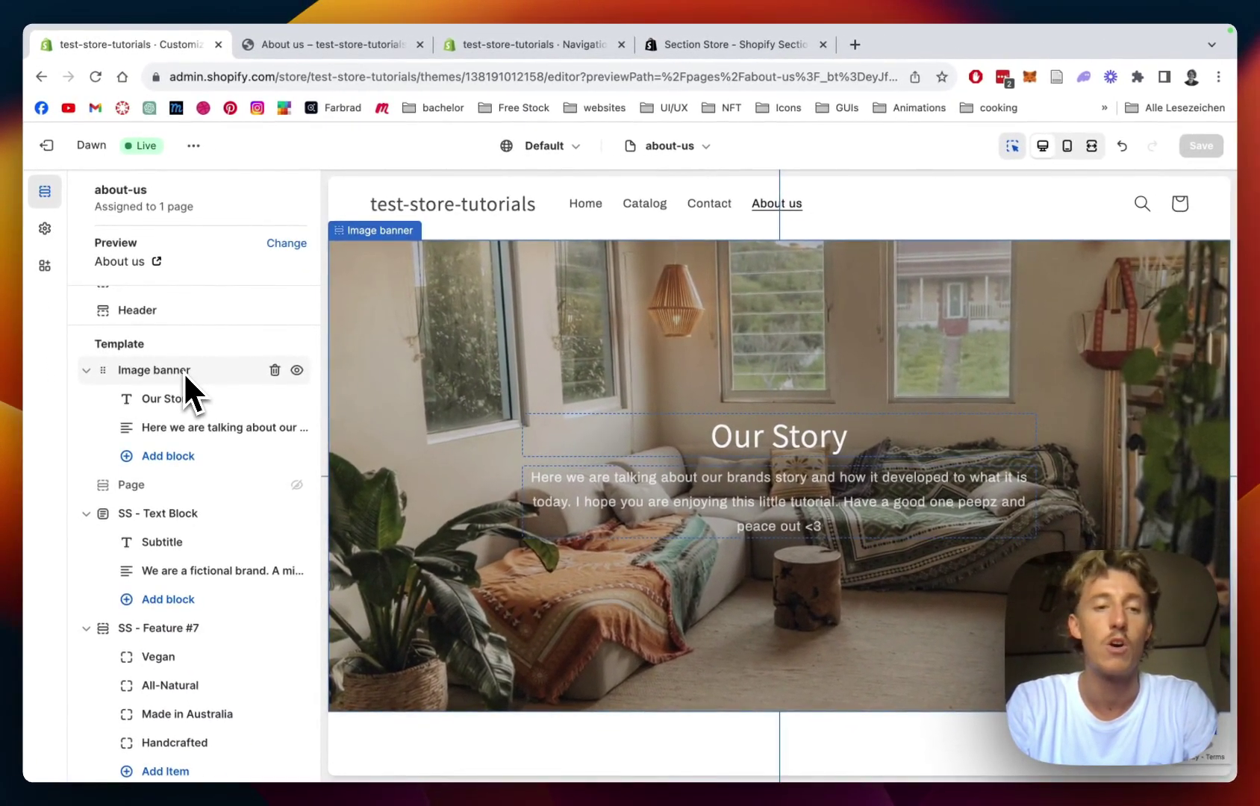
{"action": "scroll", "coordinate": [184, 372], "scroll_direction": "down", "scroll_amount": 3}
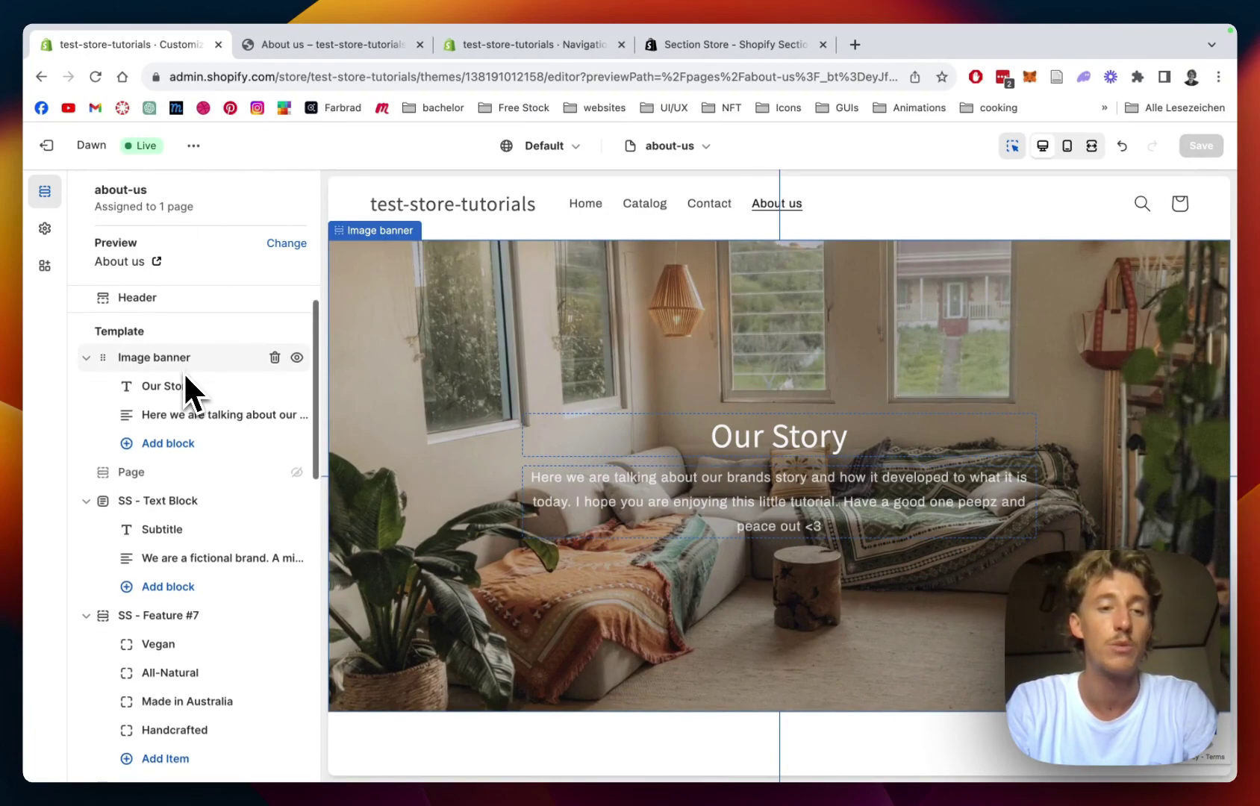
{"action": "scroll", "coordinate": [686, 548], "scroll_direction": "down", "scroll_amount": 5}
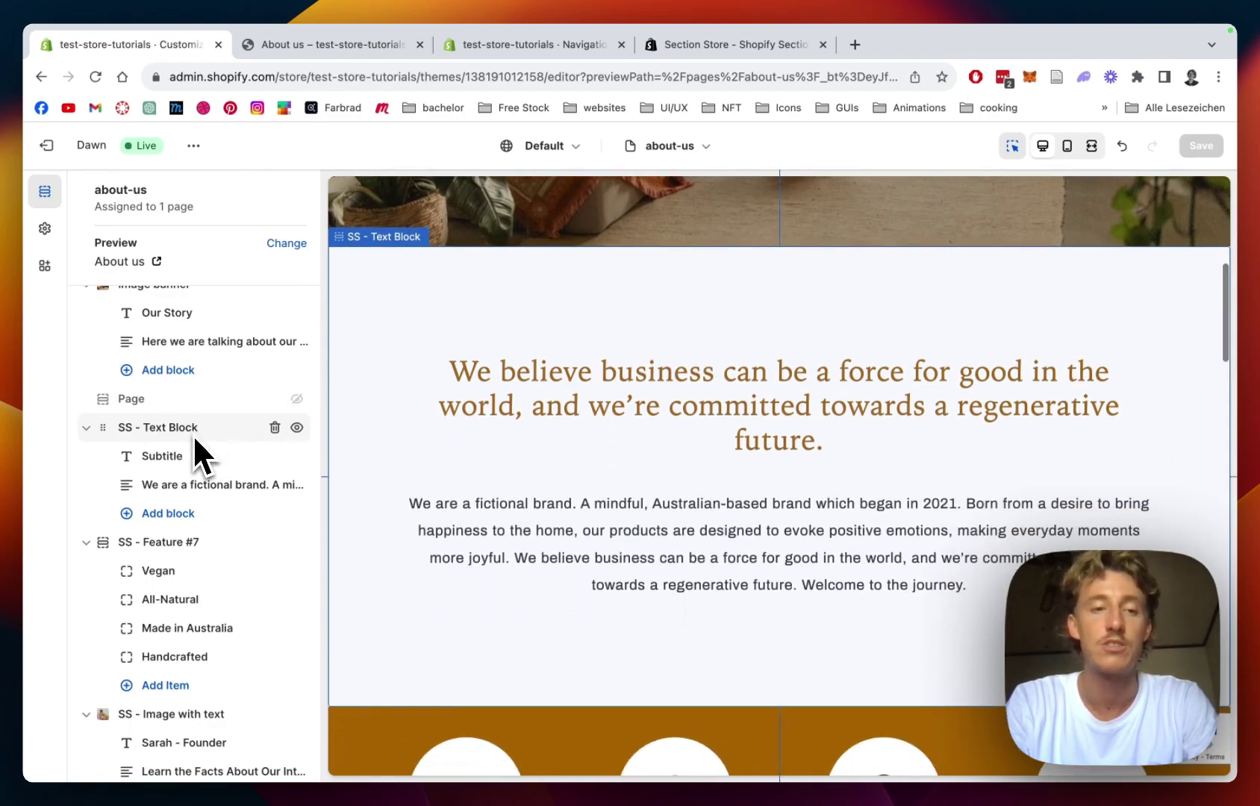
{"action": "scroll", "coordinate": [543, 520], "scroll_direction": "down", "scroll_amount": 5}
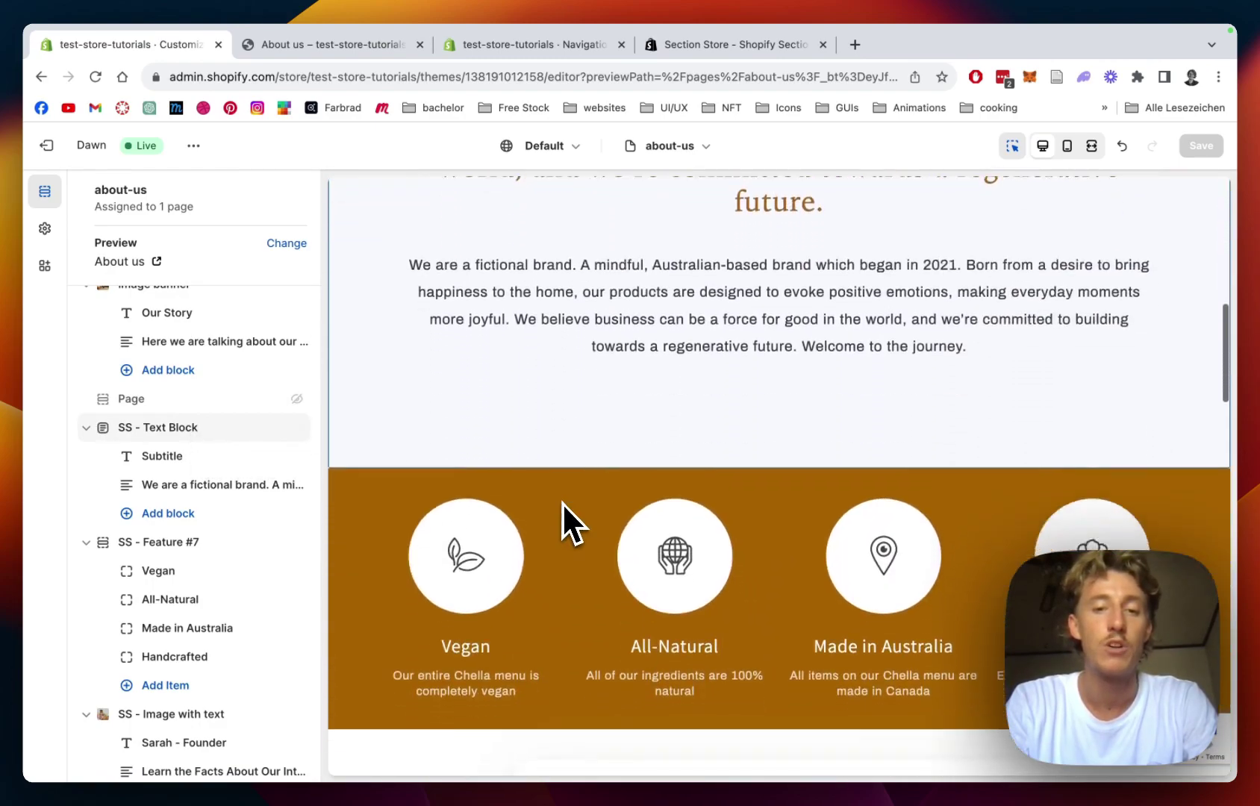
{"action": "scroll", "coordinate": [202, 548], "scroll_direction": "up", "scroll_amount": 1}
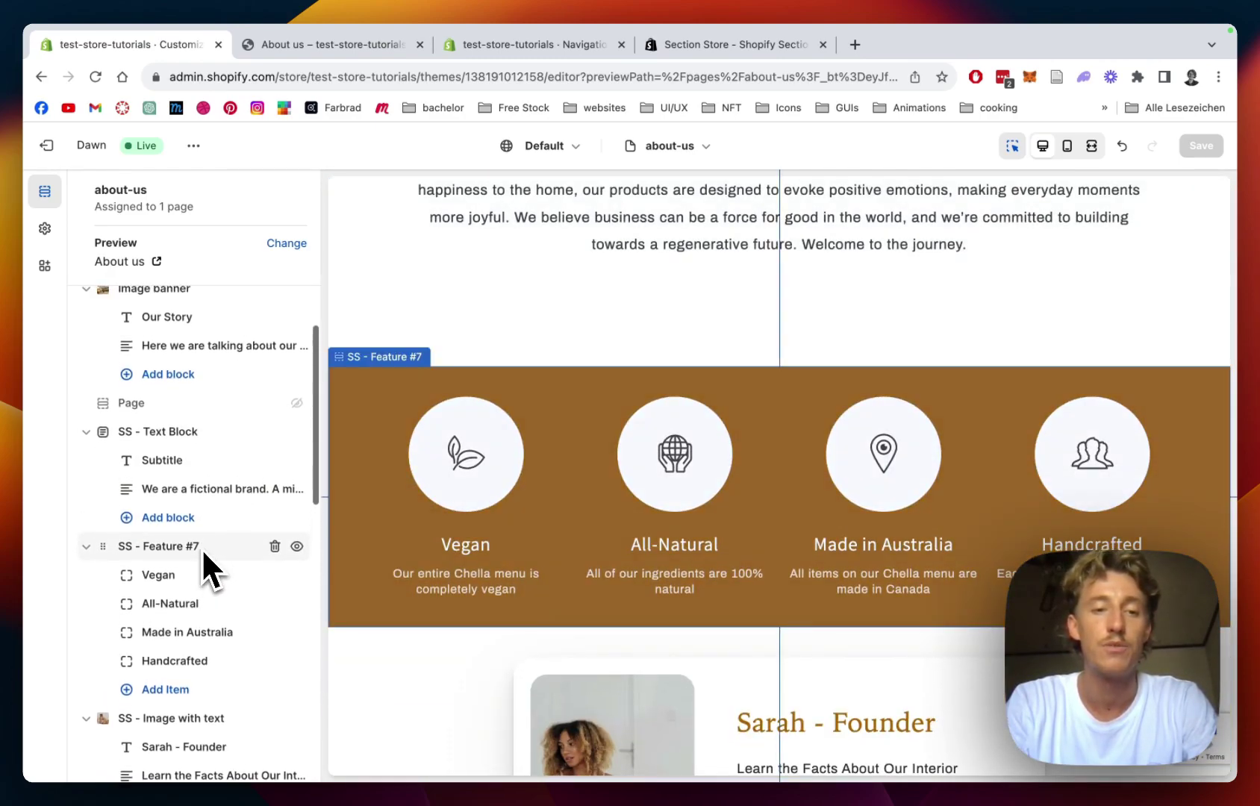
{"action": "scroll", "coordinate": [516, 500], "scroll_direction": "down", "scroll_amount": 3}
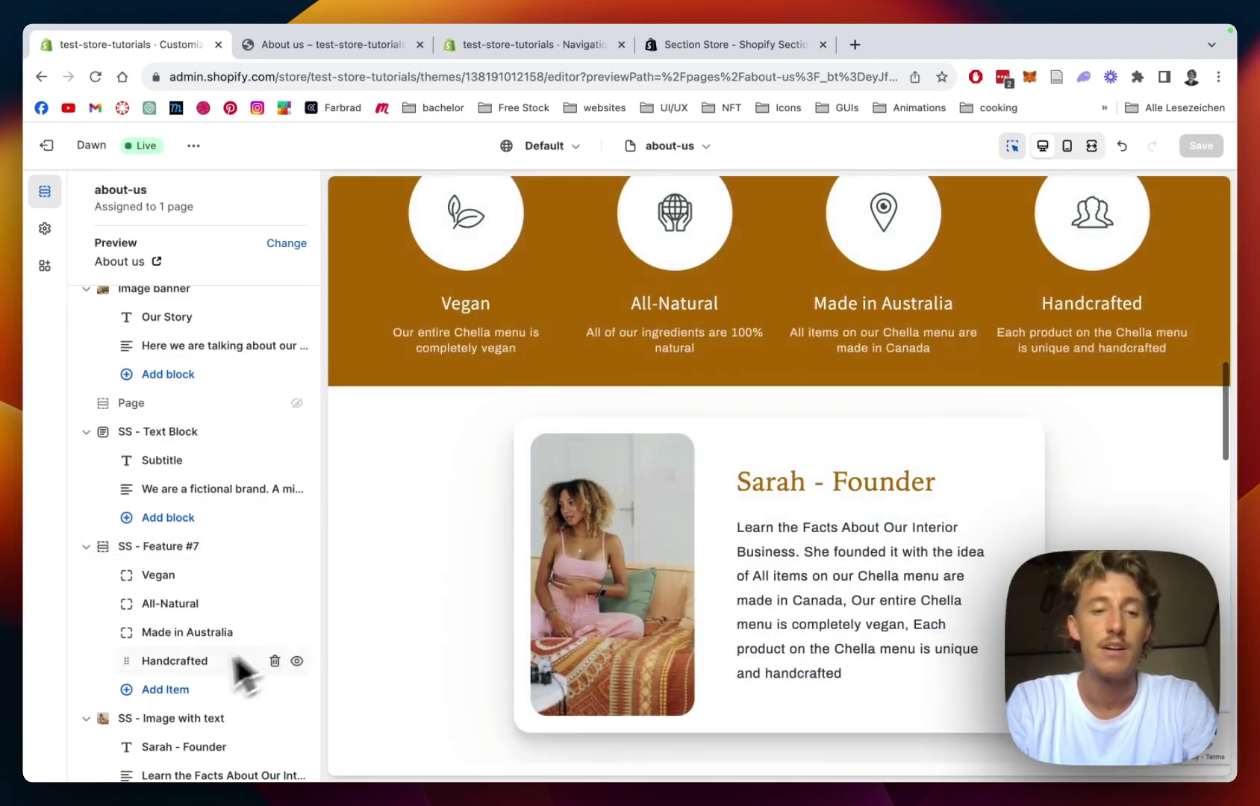
- Examine the two SS - Image with text sections, SS - Masonry and SS - Testimonial in the about-us template
{"action": "scroll", "coordinate": [242, 667], "scroll_direction": "down", "scroll_amount": 2}
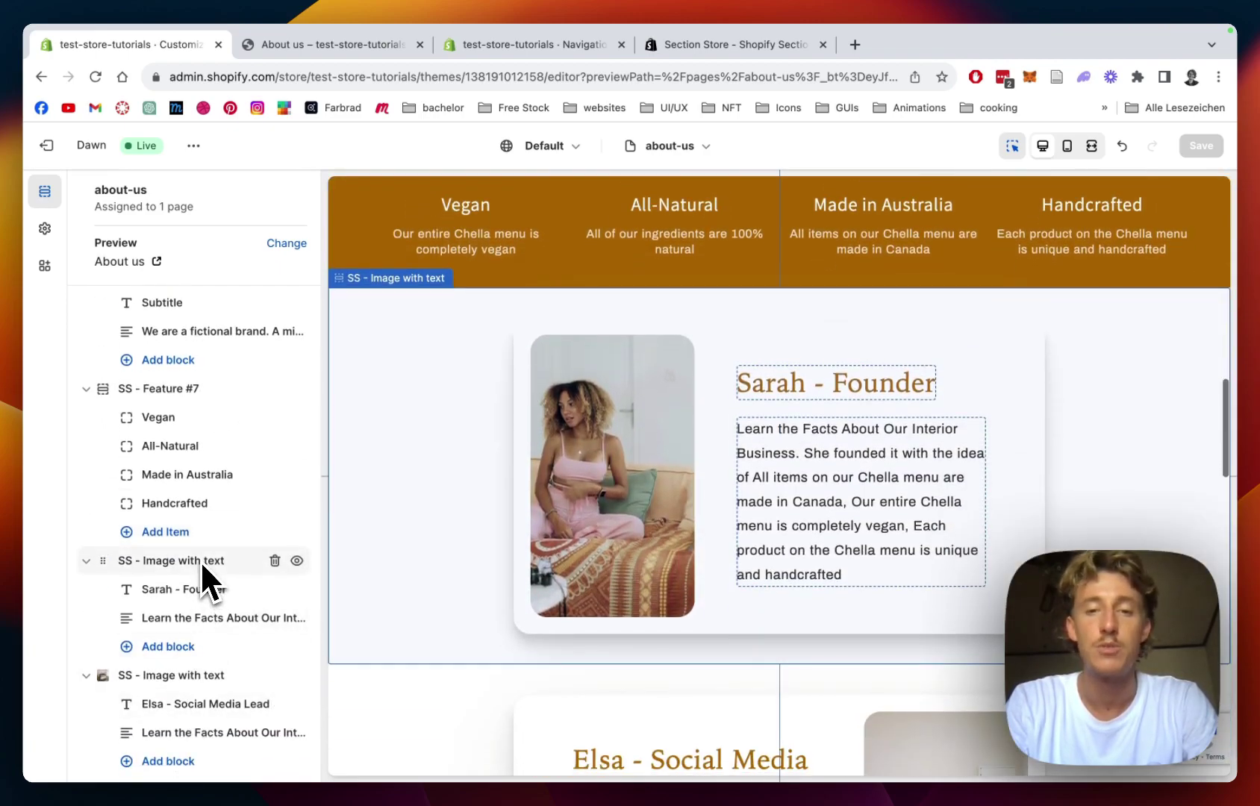
{"action": "scroll", "coordinate": [200, 560], "scroll_direction": "down", "scroll_amount": 3}
{"action": "mouse_move", "coordinate": [192, 565]}
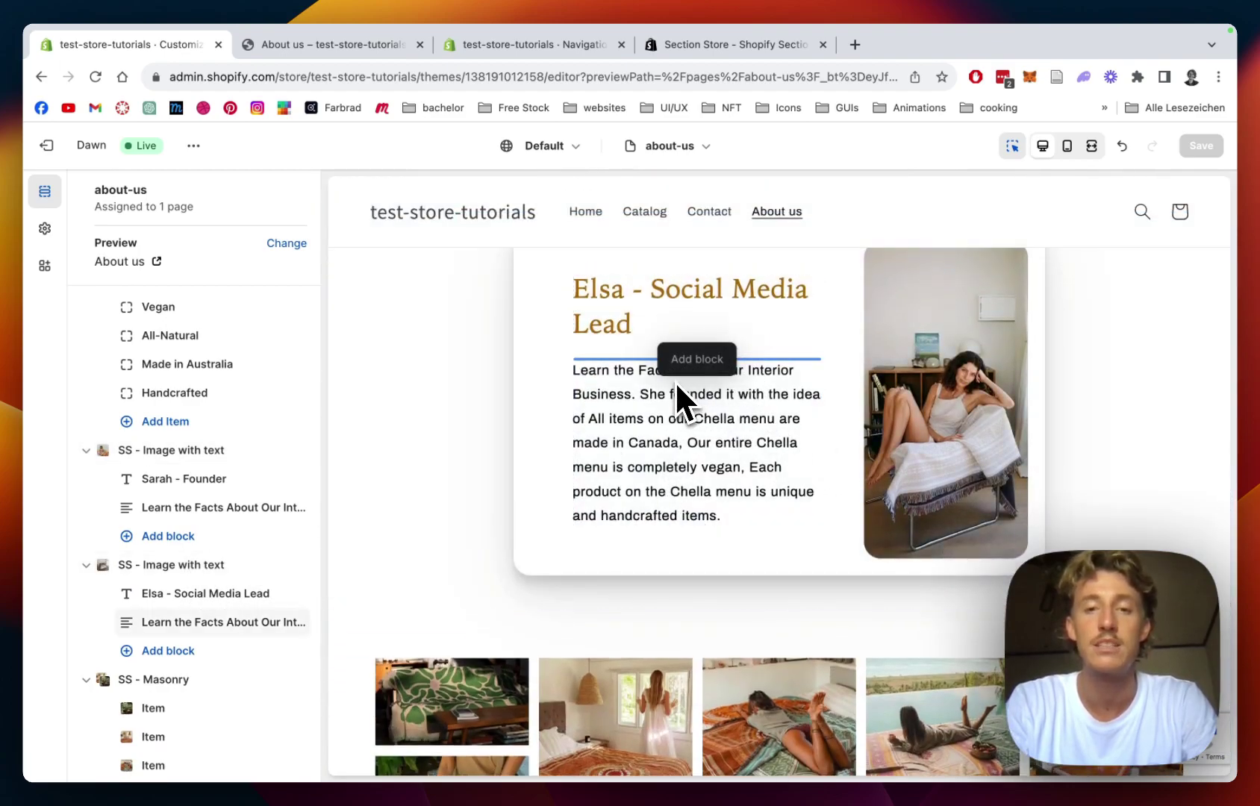
{"action": "scroll", "coordinate": [202, 467], "scroll_direction": "down", "scroll_amount": 3}
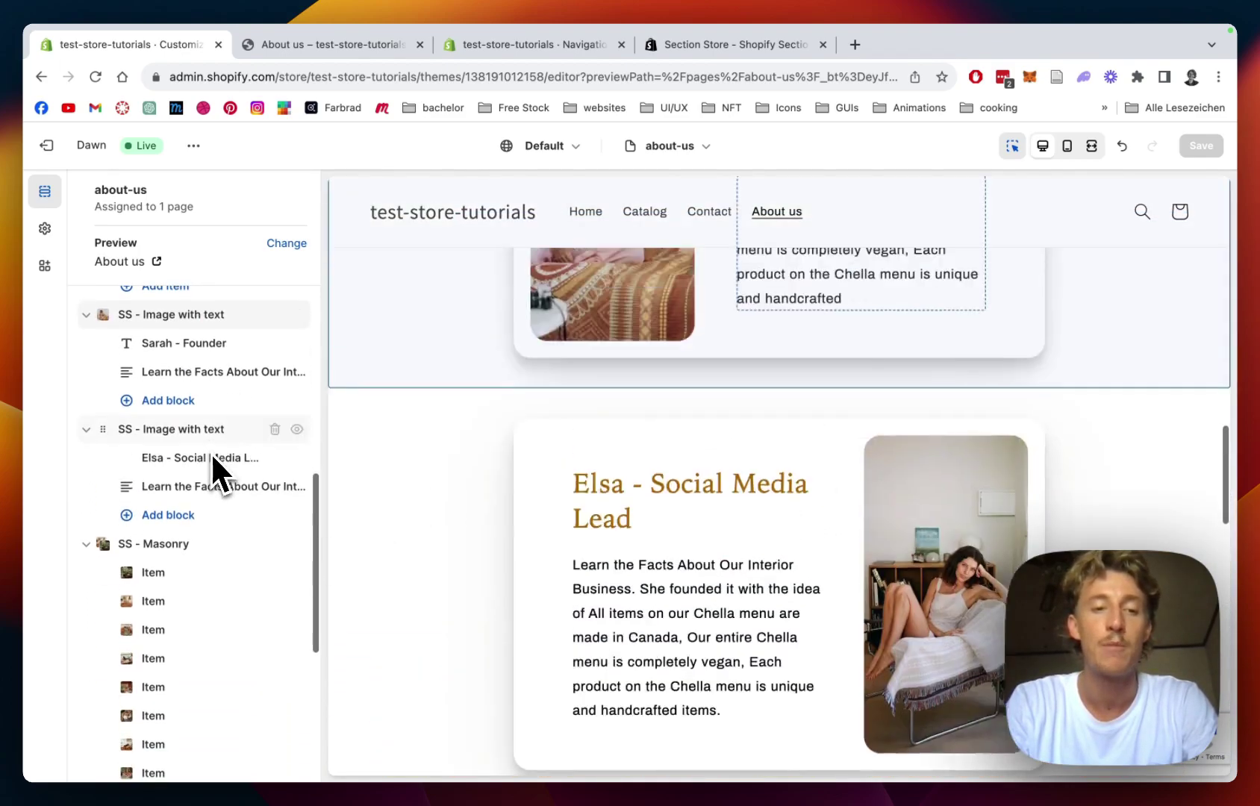
{"action": "scroll", "coordinate": [422, 548], "scroll_direction": "down", "scroll_amount": 5}
{"action": "scroll", "coordinate": [512, 562], "scroll_direction": "down", "scroll_amount": 5}
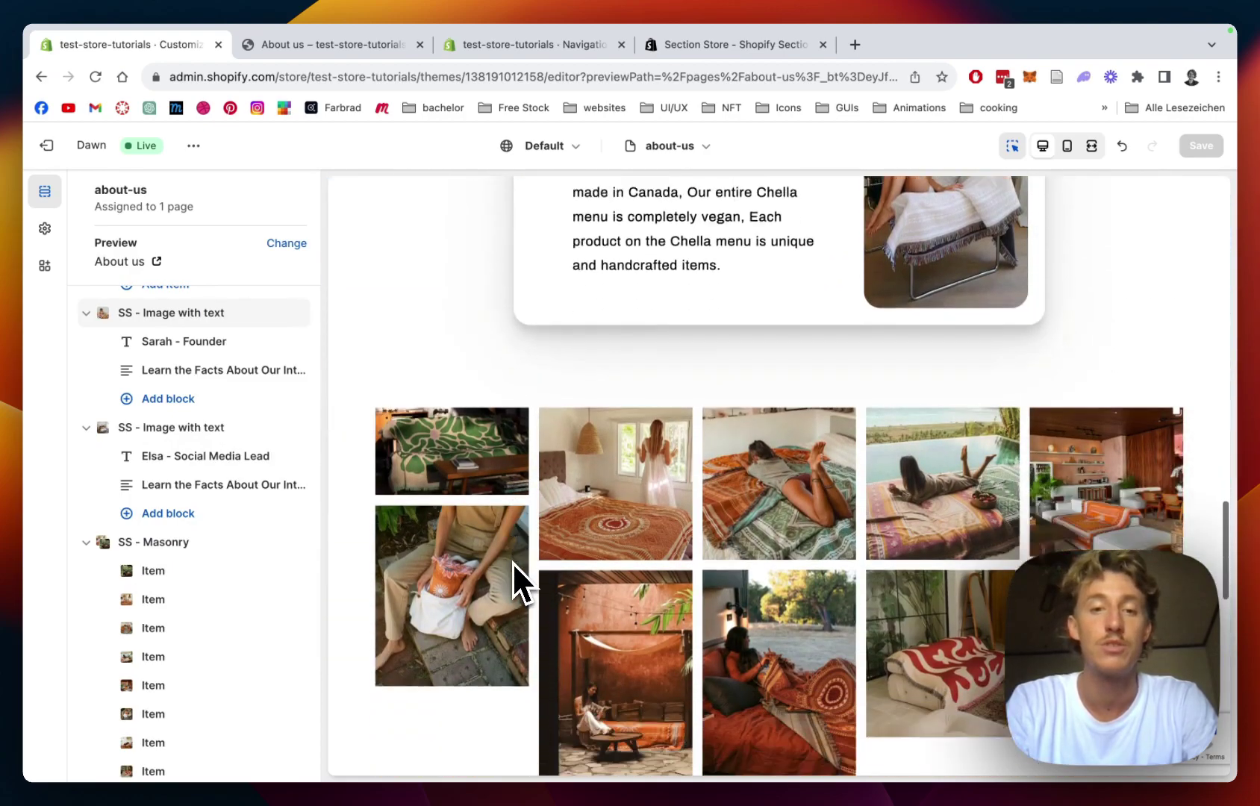
{"action": "scroll", "coordinate": [261, 564], "scroll_direction": "down", "scroll_amount": 2}
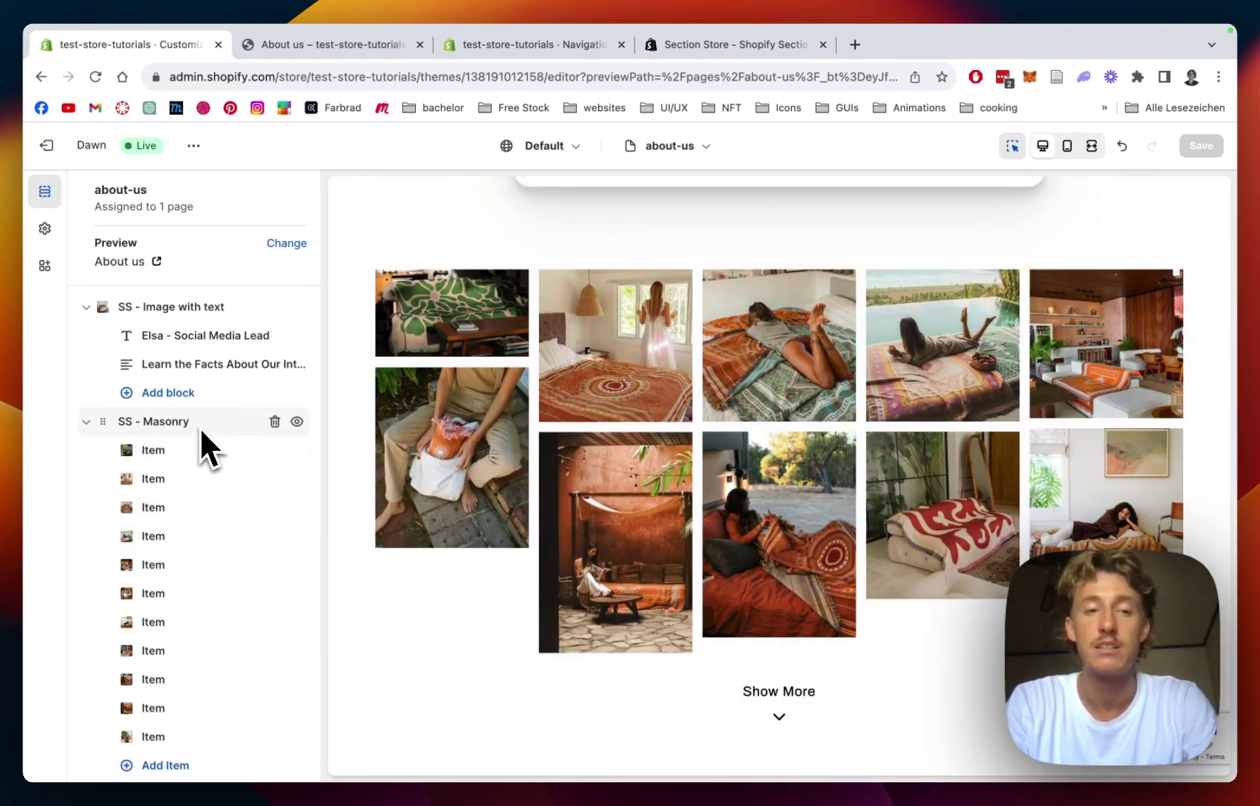
{"action": "scroll", "coordinate": [199, 429], "scroll_direction": "down", "scroll_amount": 5}
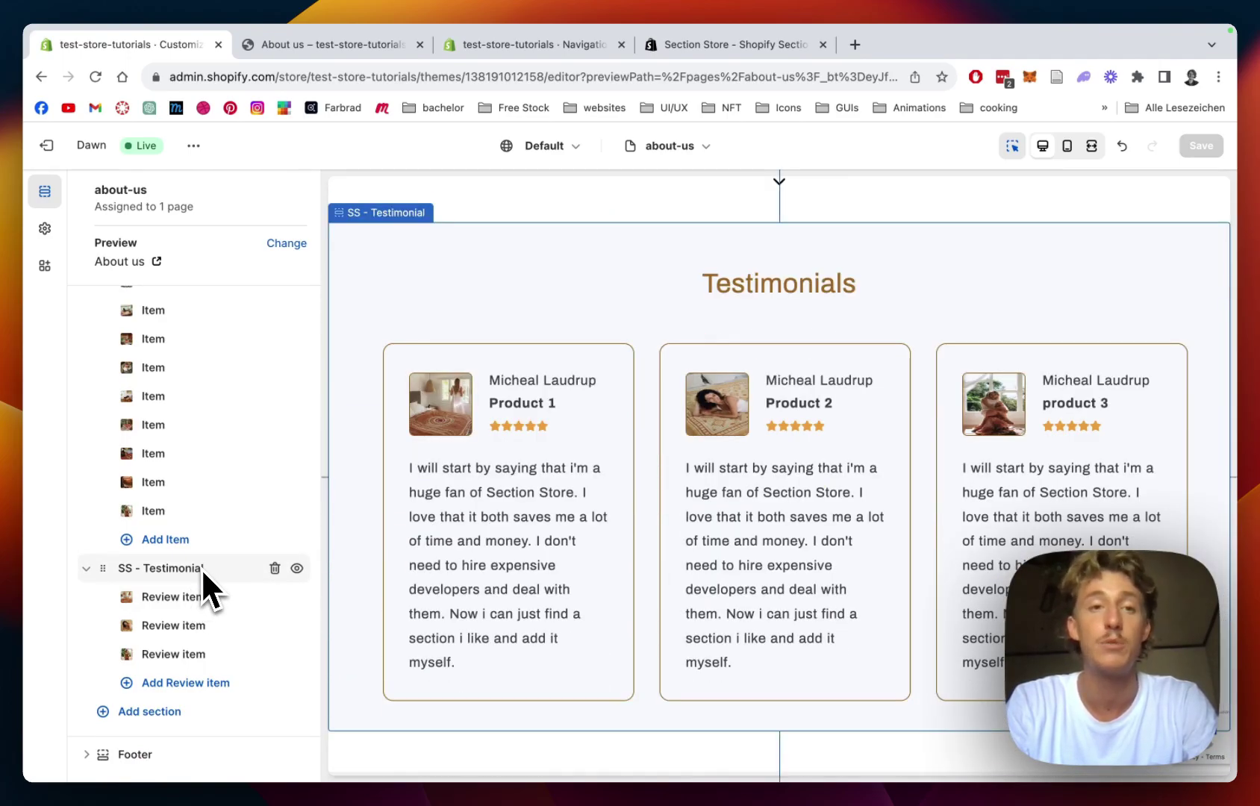
- Switch to the Shopify admin, open the installed Section Store app and go from My sections to Explore Sections
{"action": "left_click", "coordinate": [523, 46]}
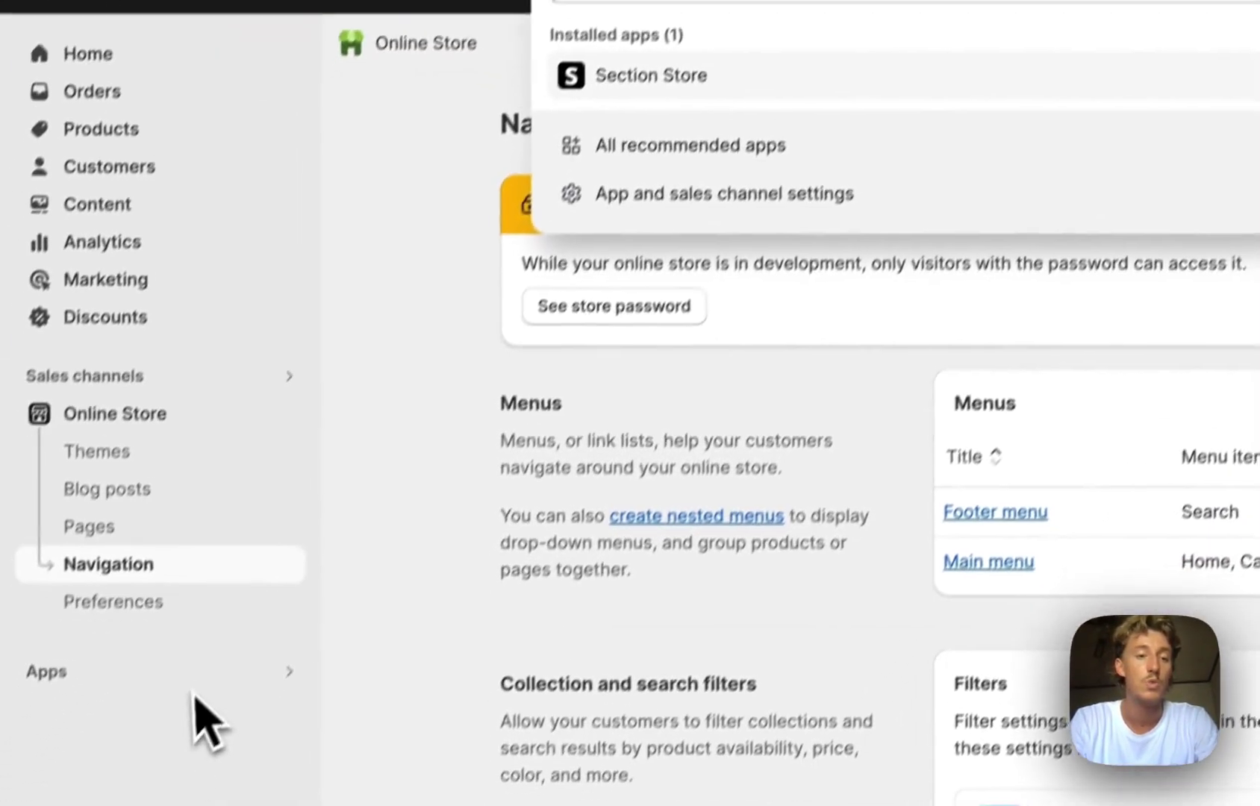
{"action": "left_click", "coordinate": [202, 672]}
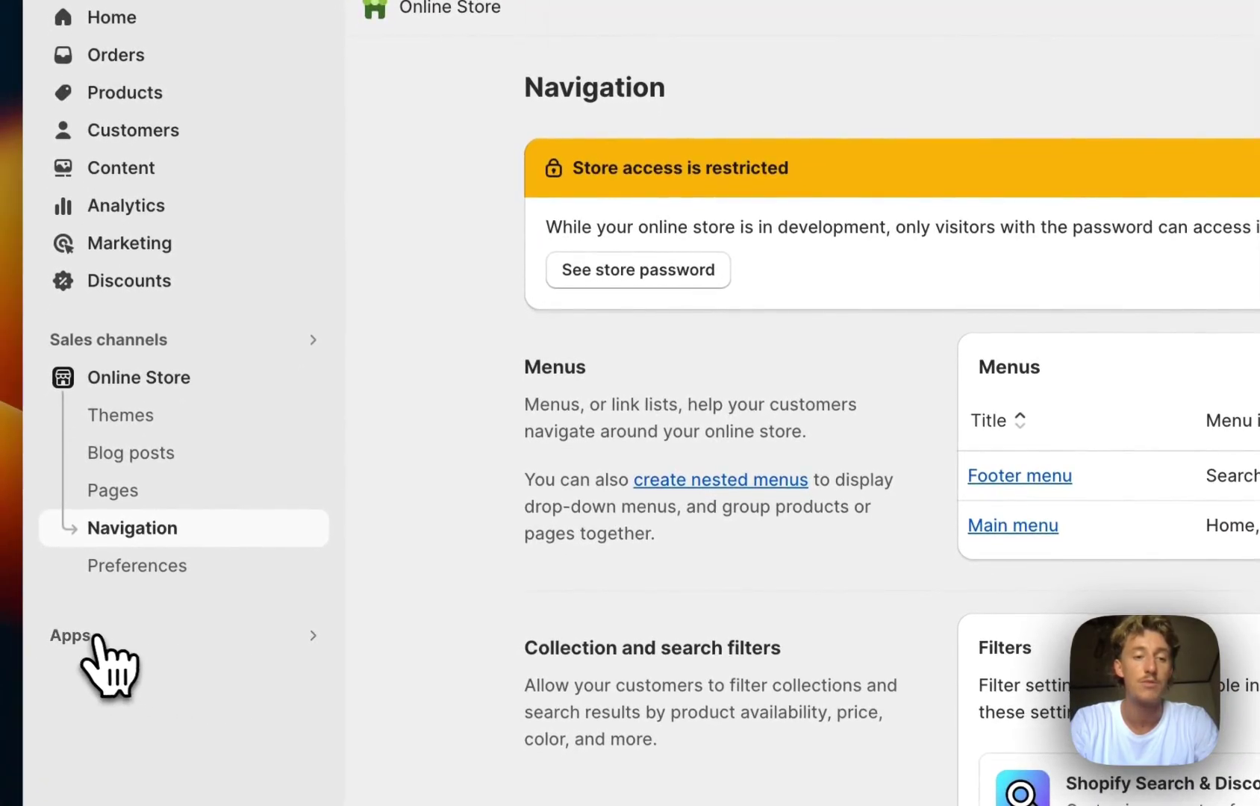
{"action": "left_click", "coordinate": [96, 638]}
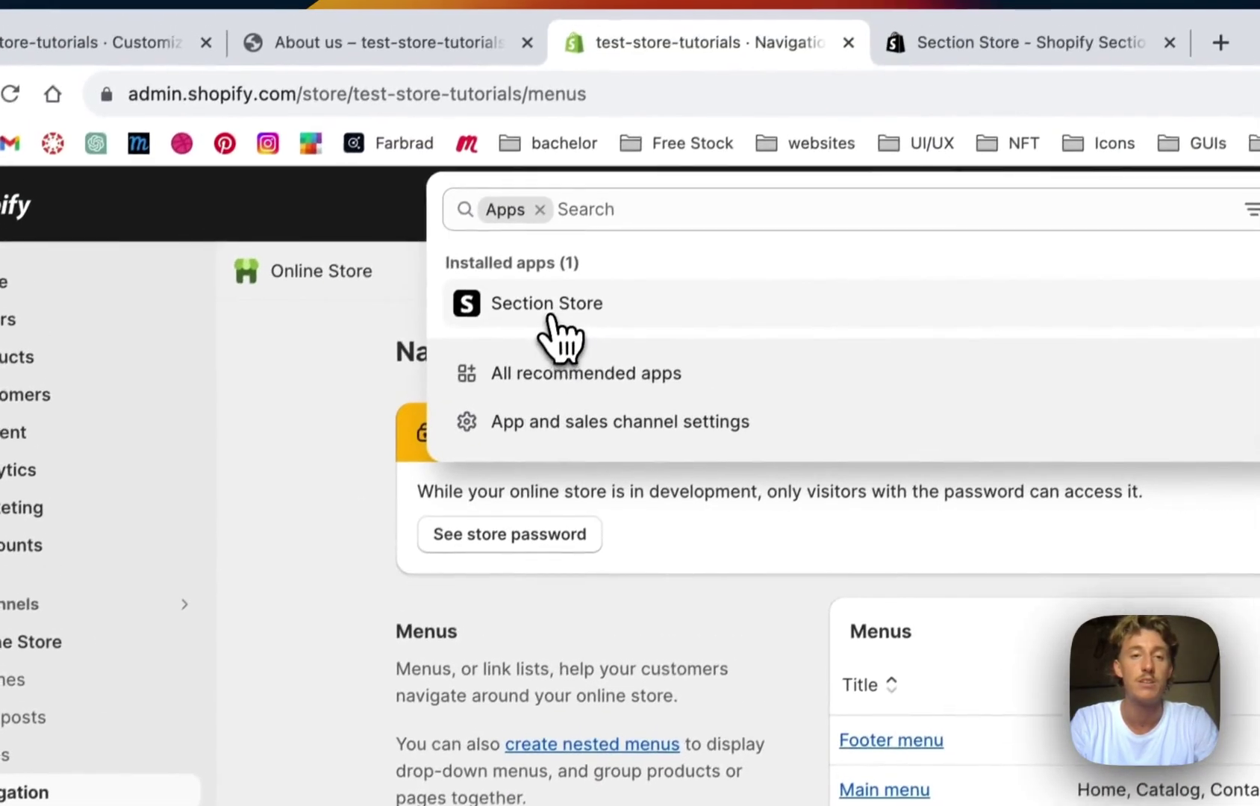
{"action": "left_click", "coordinate": [713, 40]}
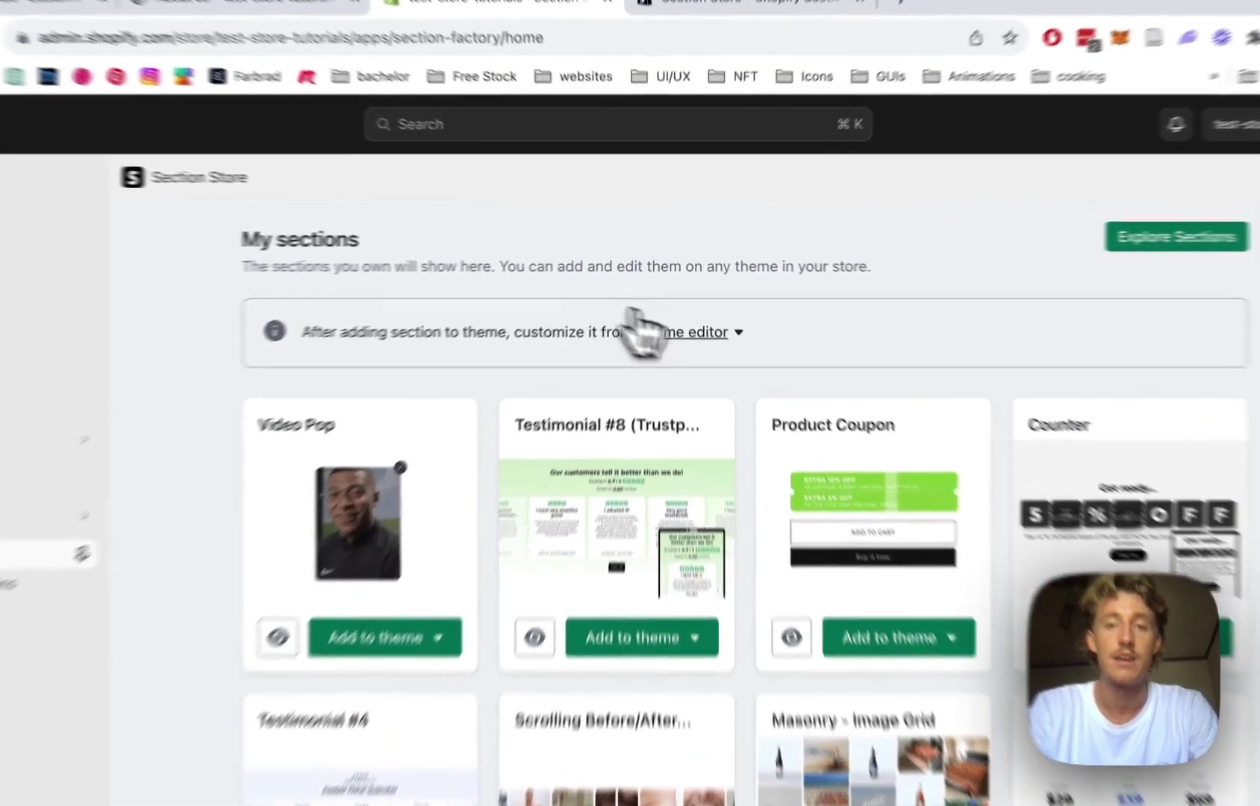
{"action": "left_click", "coordinate": [691, 313]}
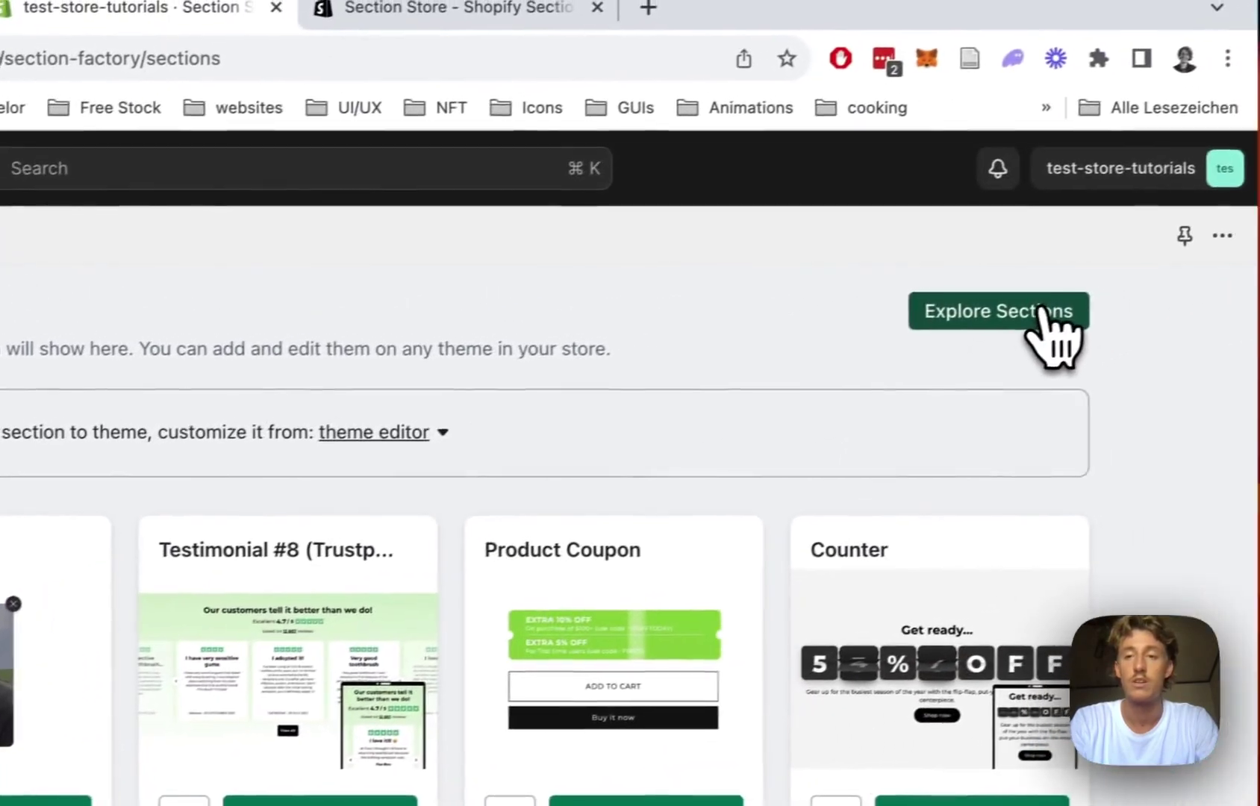
{"action": "left_click", "coordinate": [1243, 239]}
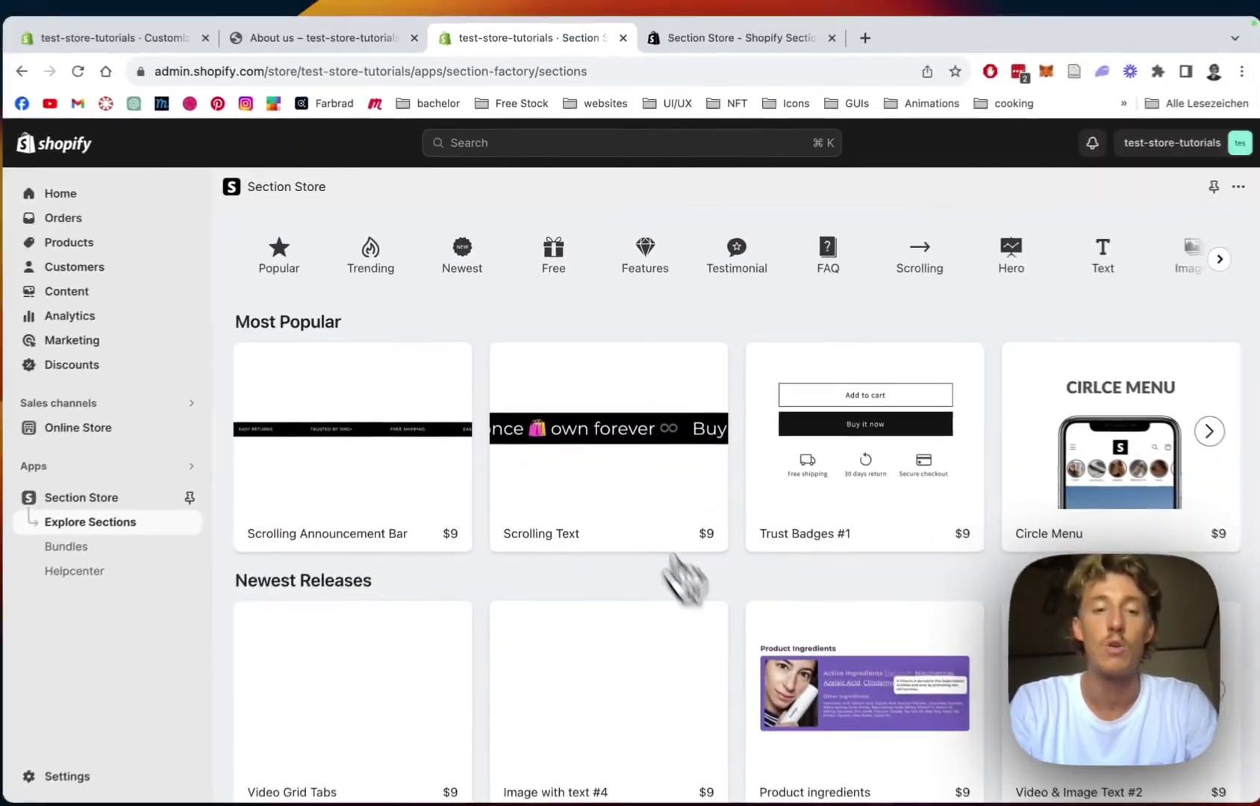
- Look over the Section Store catalog and search it for "mason"
{"action": "scroll", "coordinate": [672, 571], "scroll_direction": "down", "scroll_amount": 1}
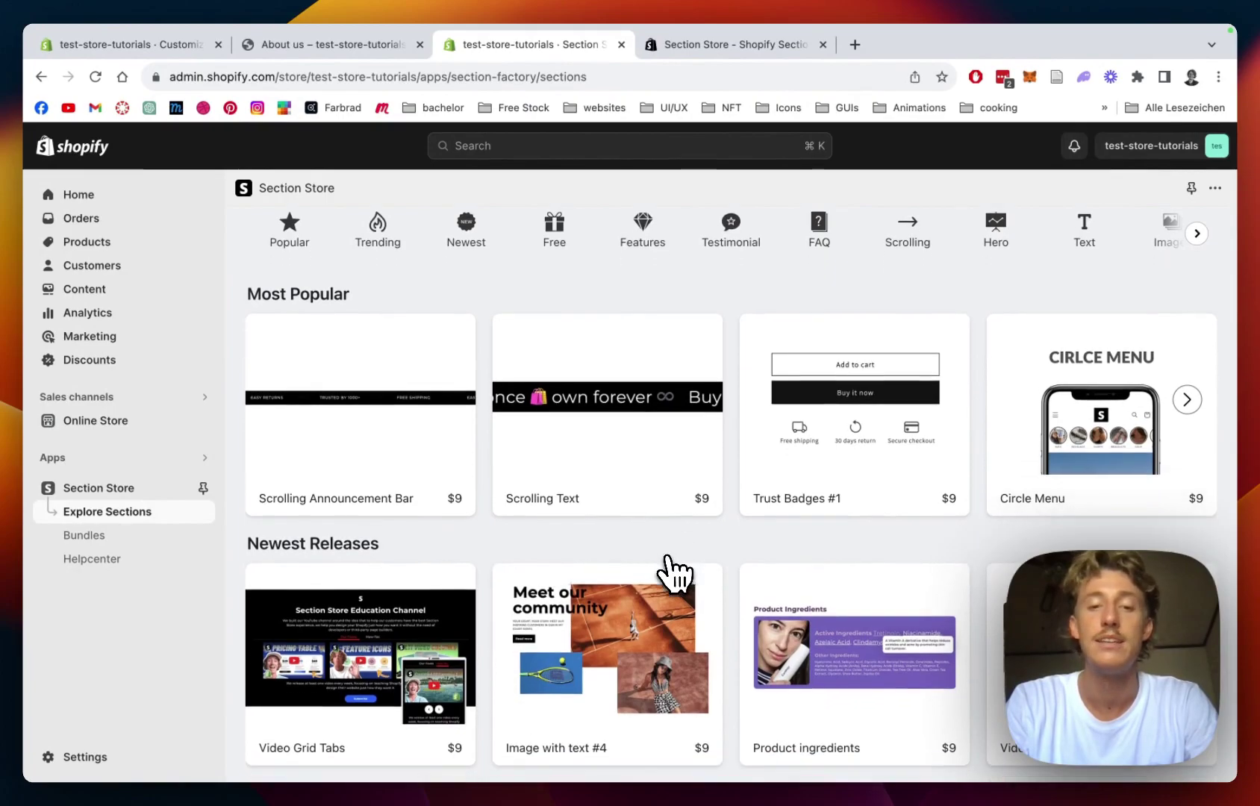
{"action": "scroll", "coordinate": [702, 572], "scroll_direction": "up", "scroll_amount": 1}
{"action": "scroll", "coordinate": [744, 552], "scroll_direction": "down", "scroll_amount": 1}
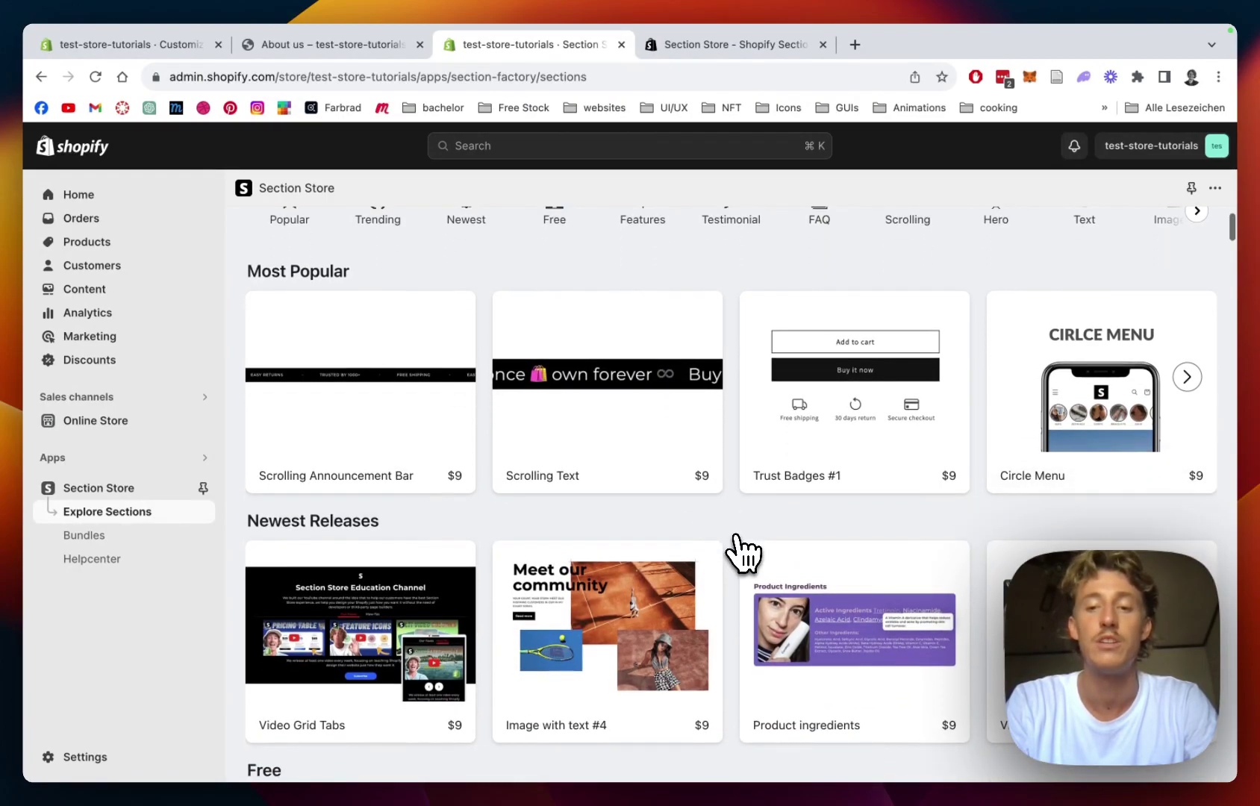
{"action": "scroll", "coordinate": [743, 553], "scroll_direction": "up", "scroll_amount": 3}
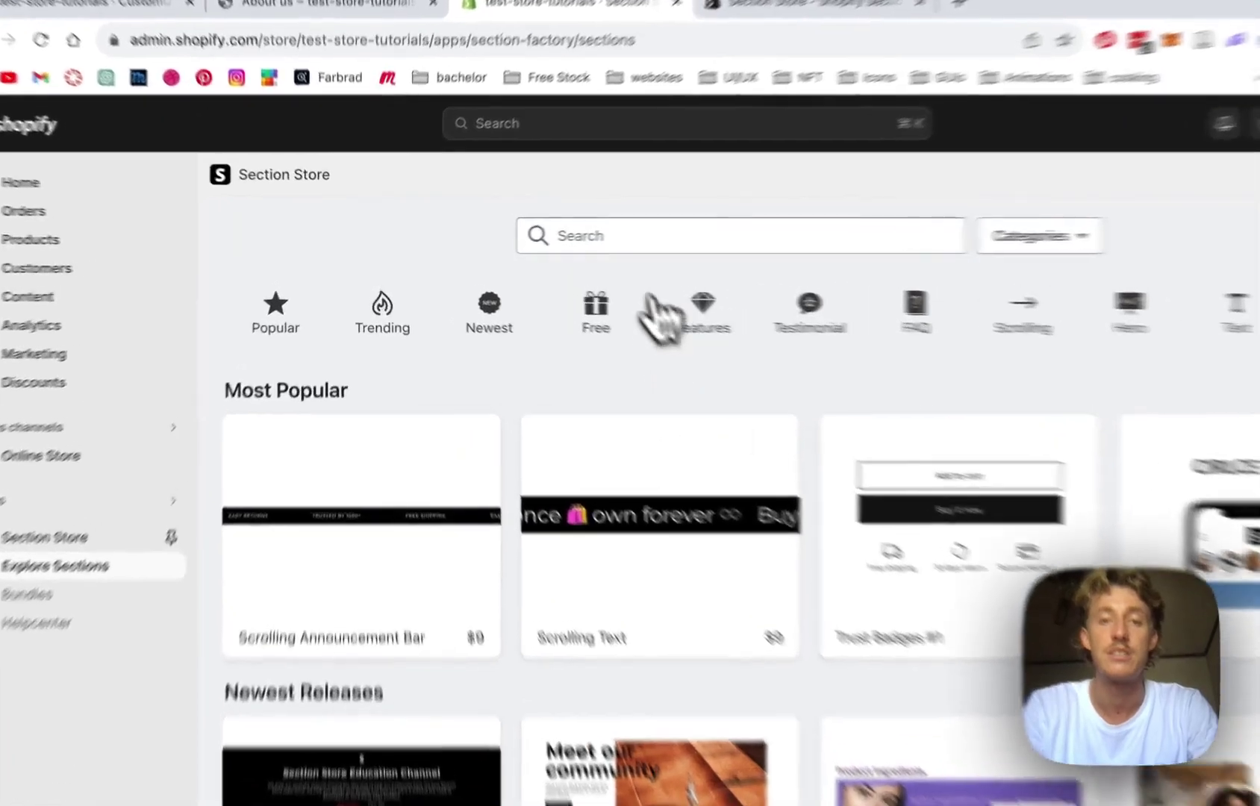
{"action": "left_click", "coordinate": [592, 234]}
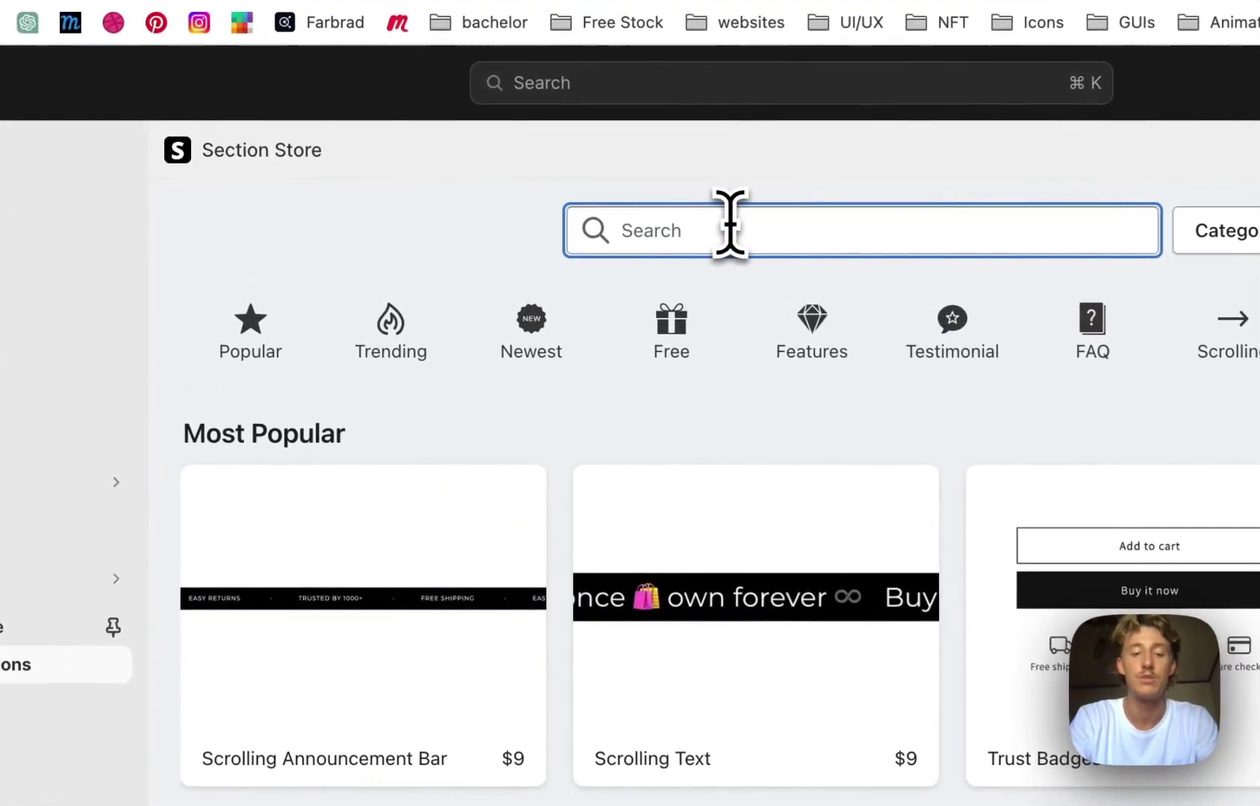
{"action": "type", "text": "mason"}
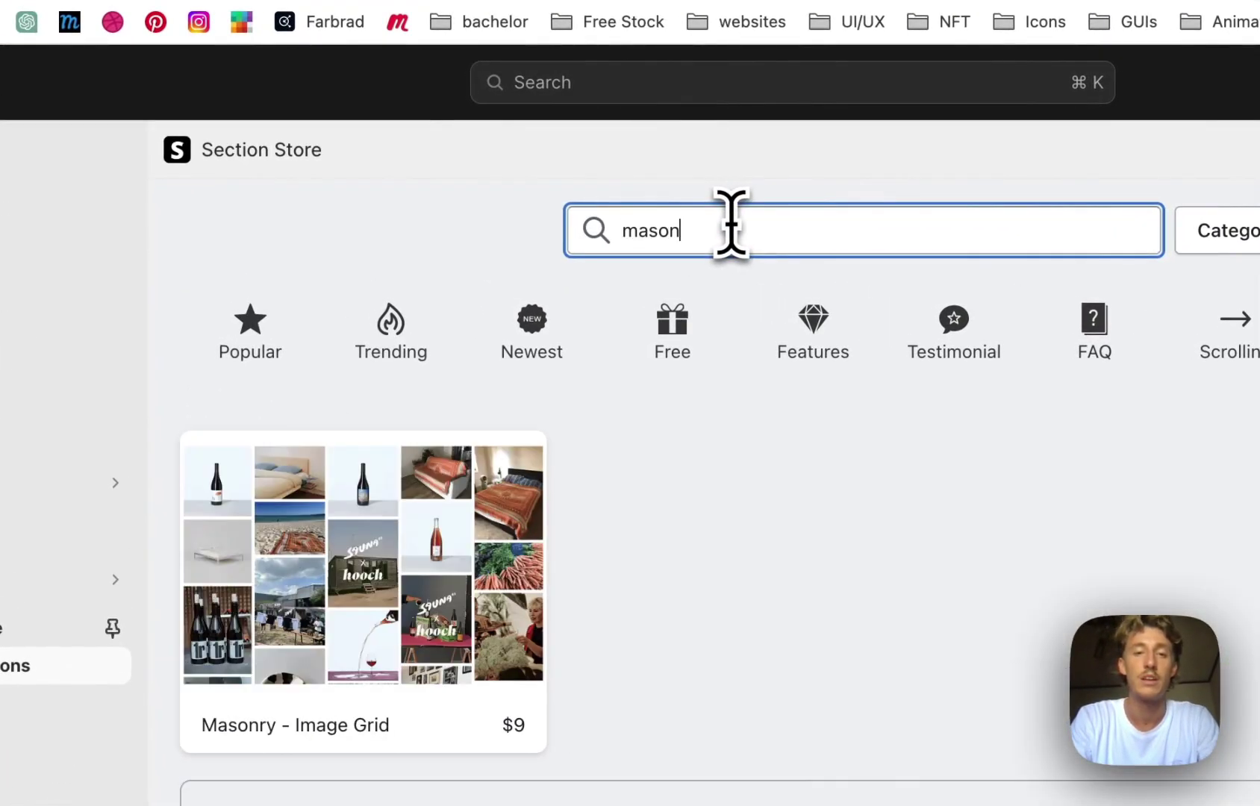
- Open the Masonry - Image Grid result and look over its preview, description, ownership and pricing details
{"action": "left_click", "coordinate": [418, 528]}
{"action": "left_click", "coordinate": [420, 530]}
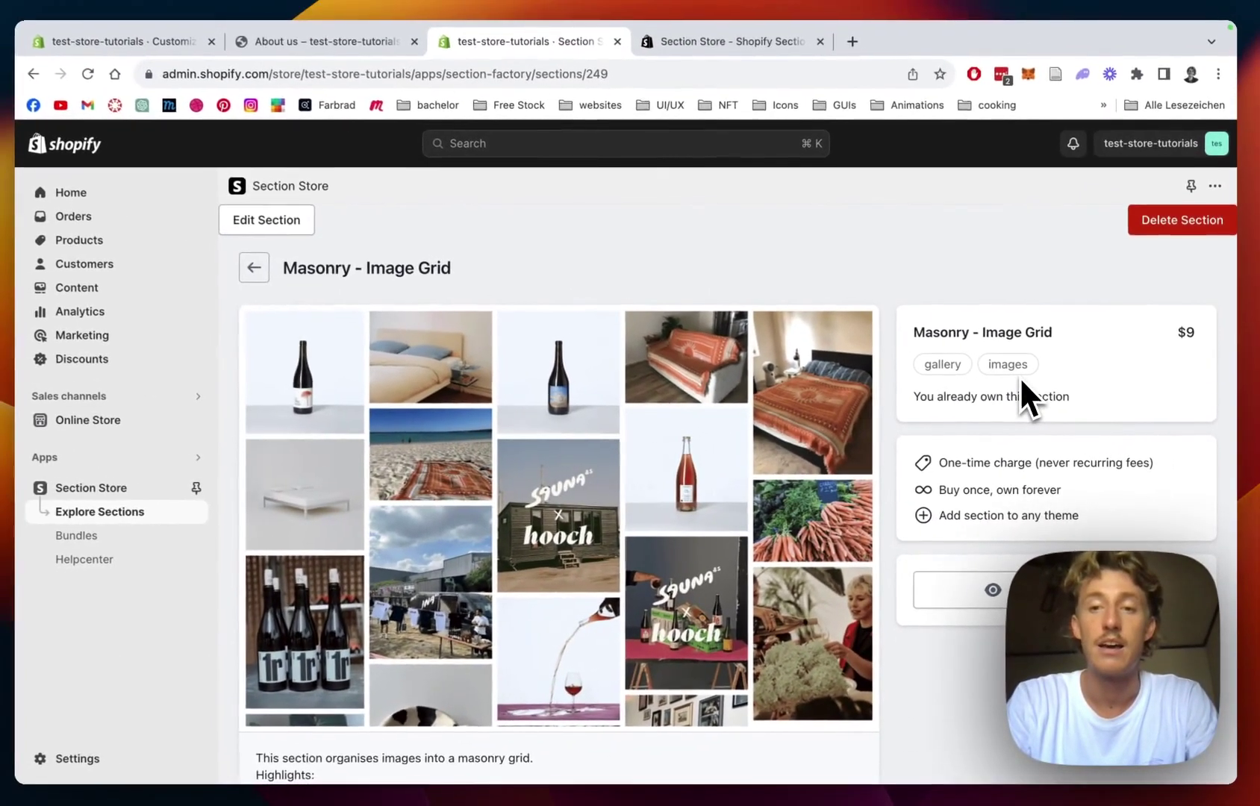
{"action": "scroll", "coordinate": [1020, 376], "scroll_direction": "down", "scroll_amount": 1}
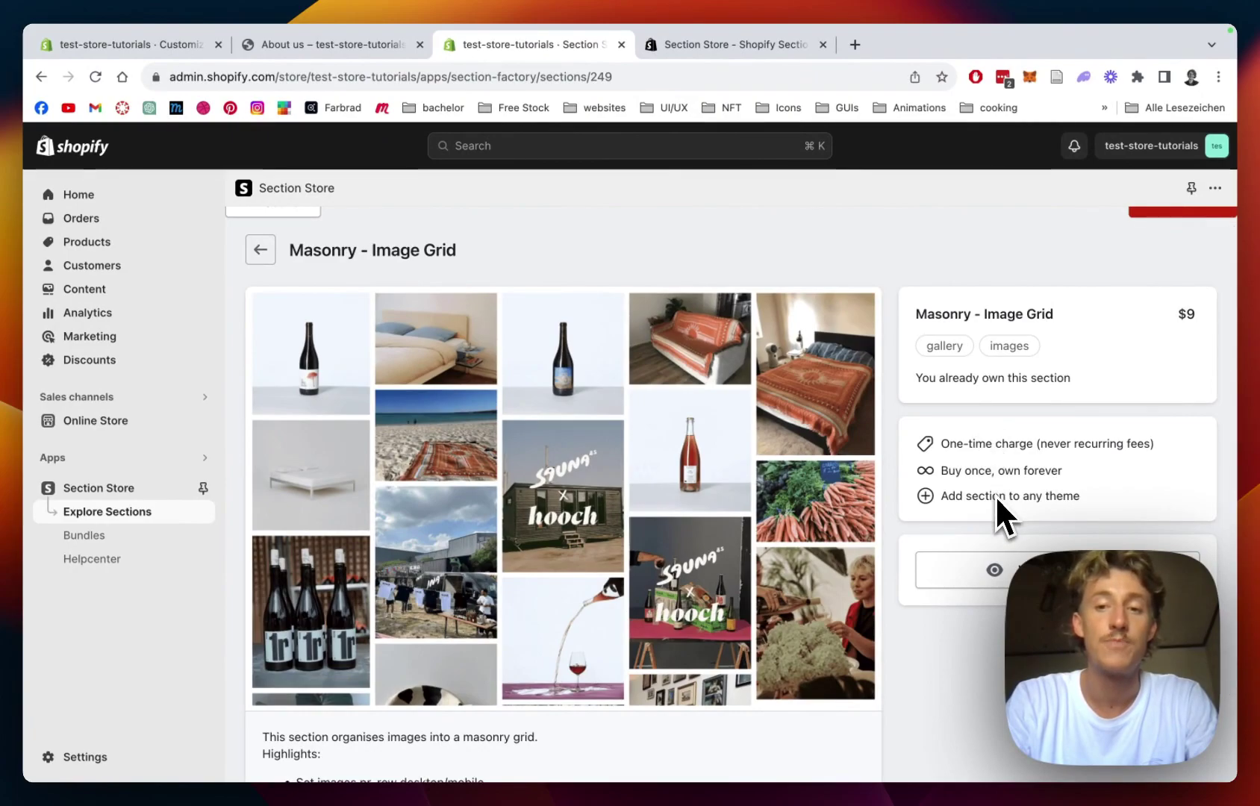
{"action": "scroll", "coordinate": [959, 415], "scroll_direction": "up", "scroll_amount": 1}
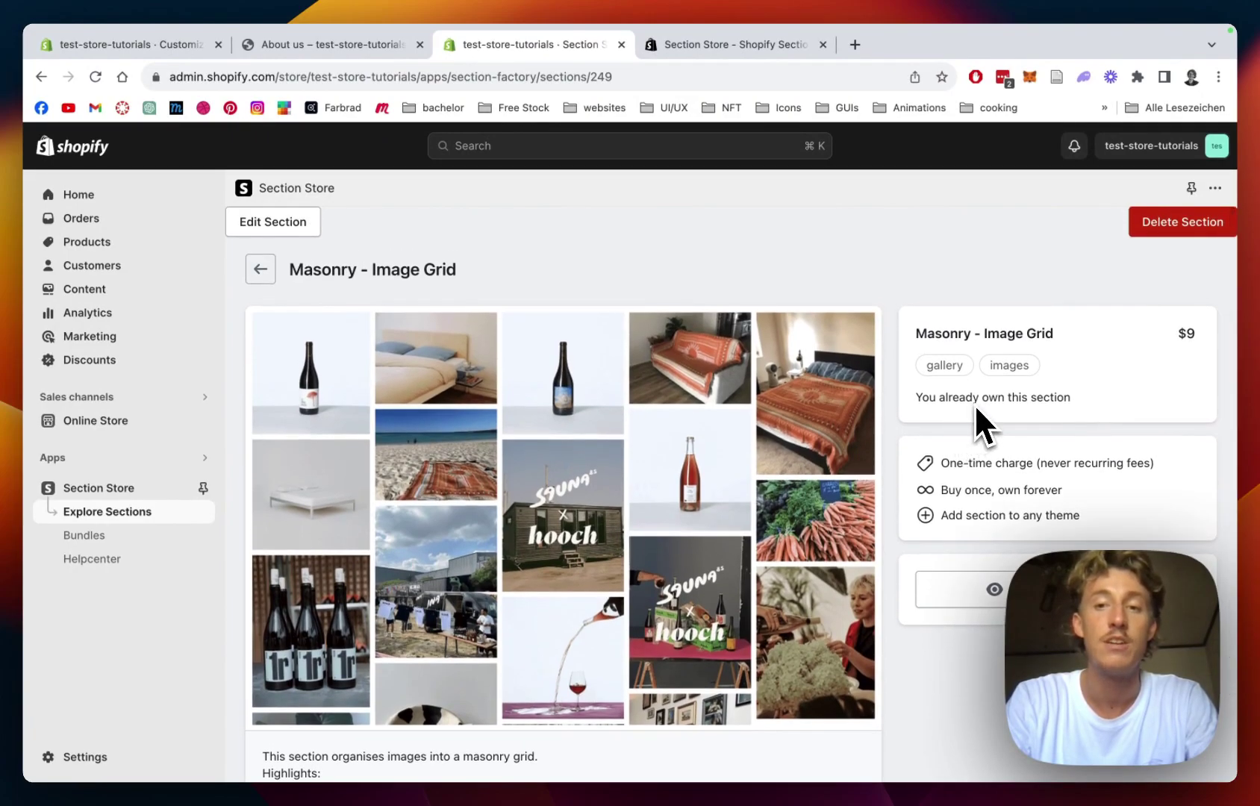
{"action": "scroll", "coordinate": [510, 425], "scroll_direction": "down", "scroll_amount": 3}
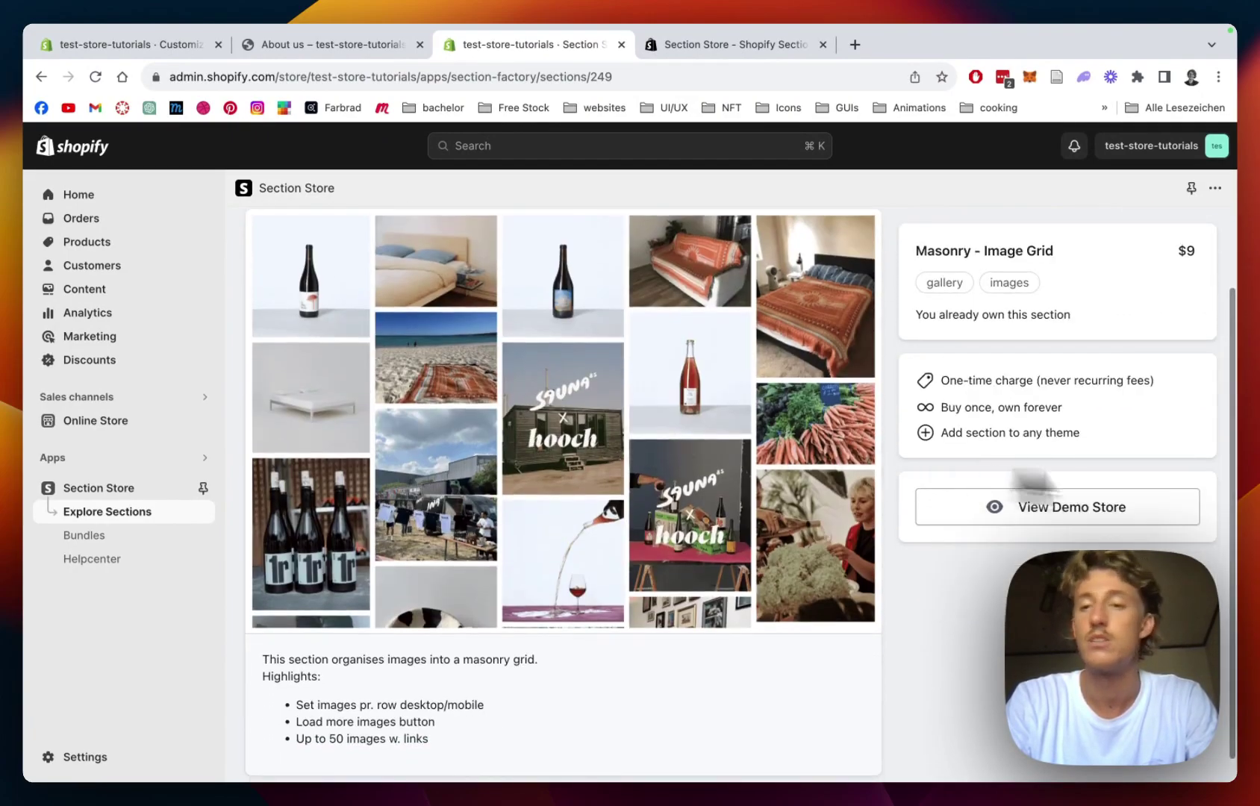
{"action": "scroll", "coordinate": [1060, 403], "scroll_direction": "up", "scroll_amount": 3}
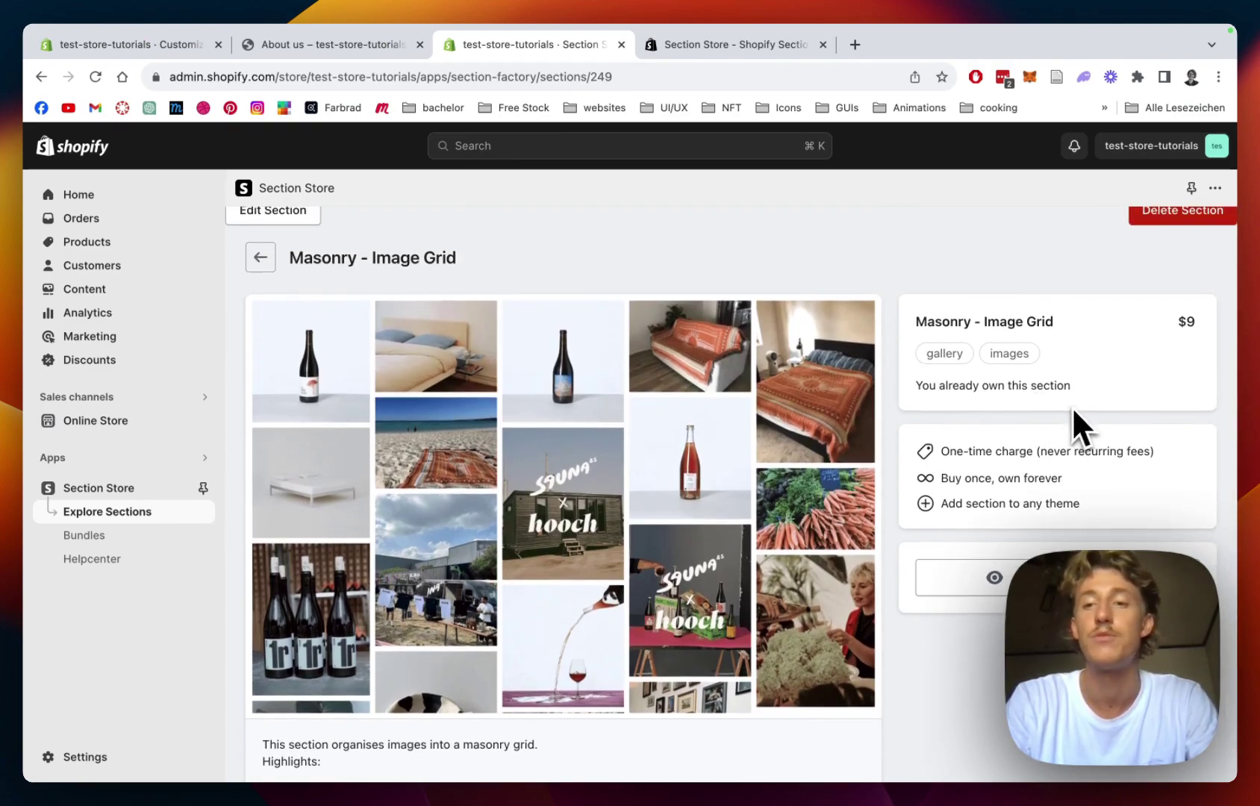
{"action": "scroll", "coordinate": [983, 411], "scroll_direction": "up", "scroll_amount": 1}
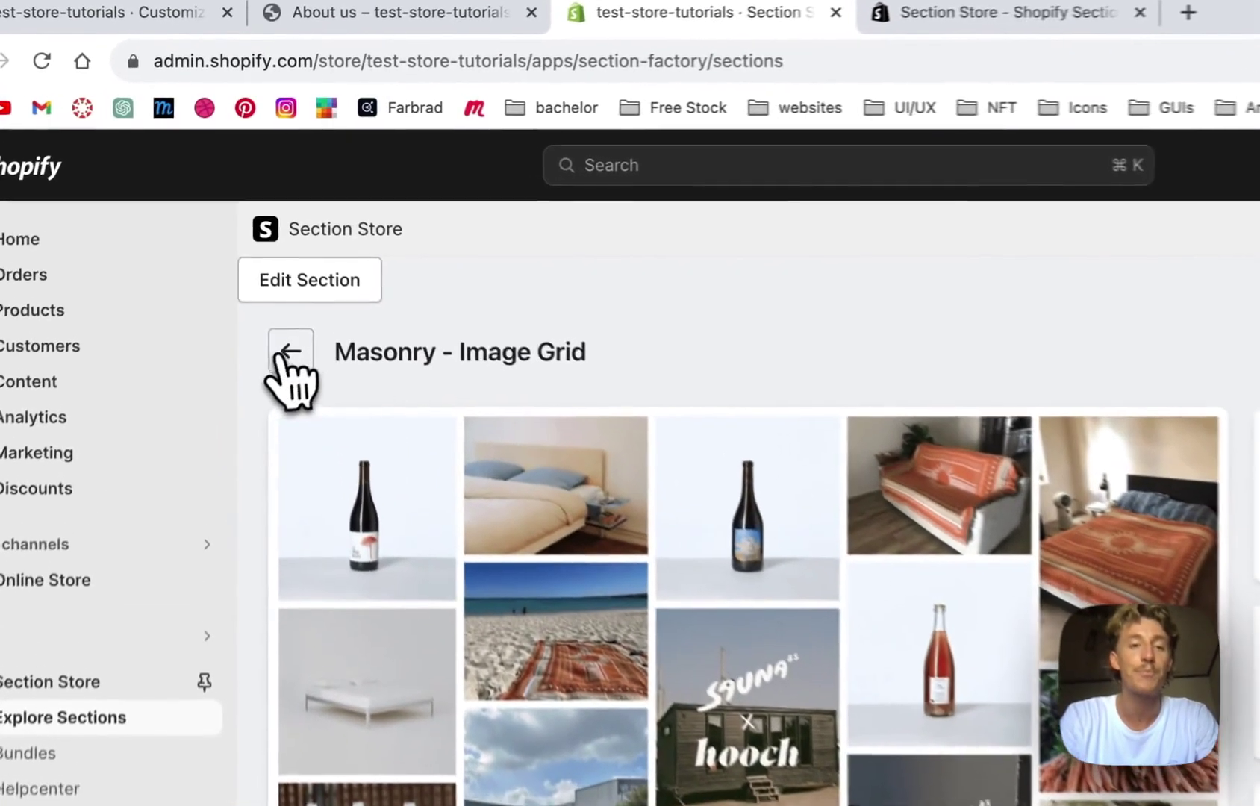
- Return to My sections and add the Masonry - Image Grid section to the Dawn (Live) theme
{"action": "left_click", "coordinate": [261, 270]}
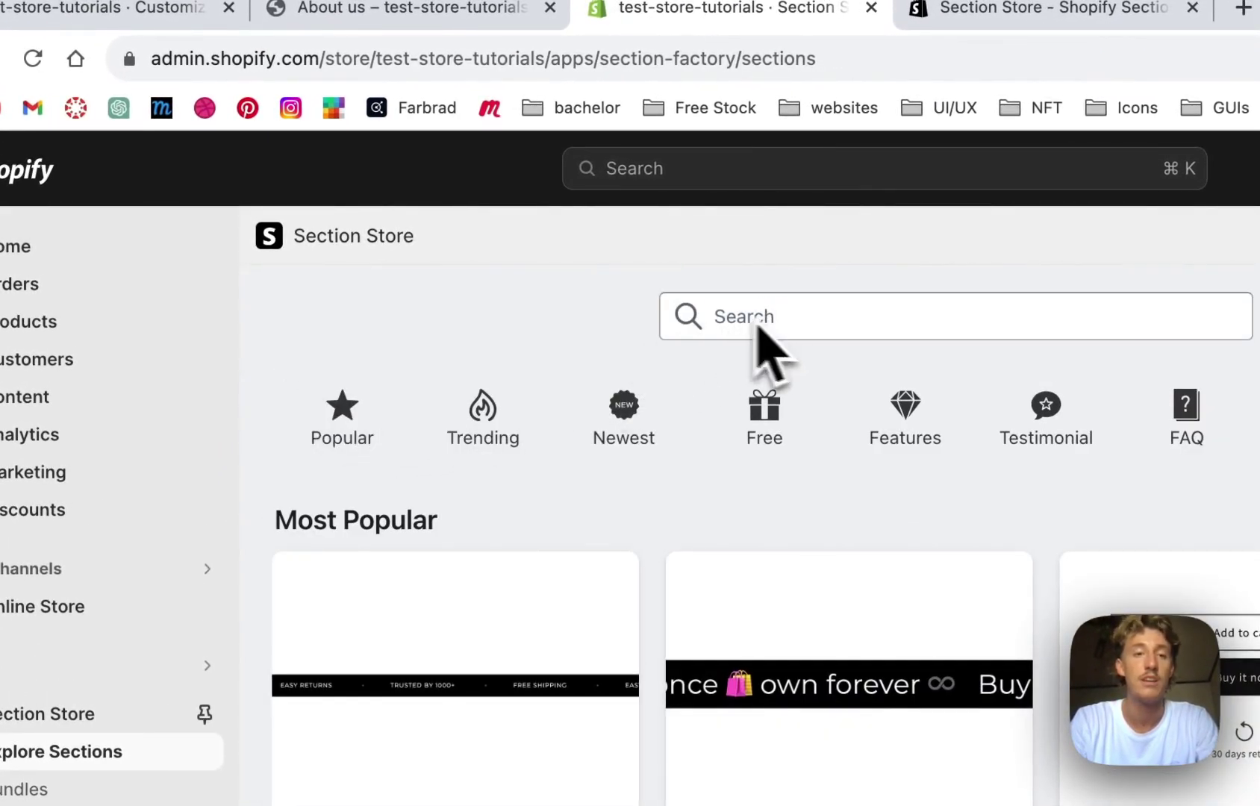
{"action": "left_click", "coordinate": [344, 227]}
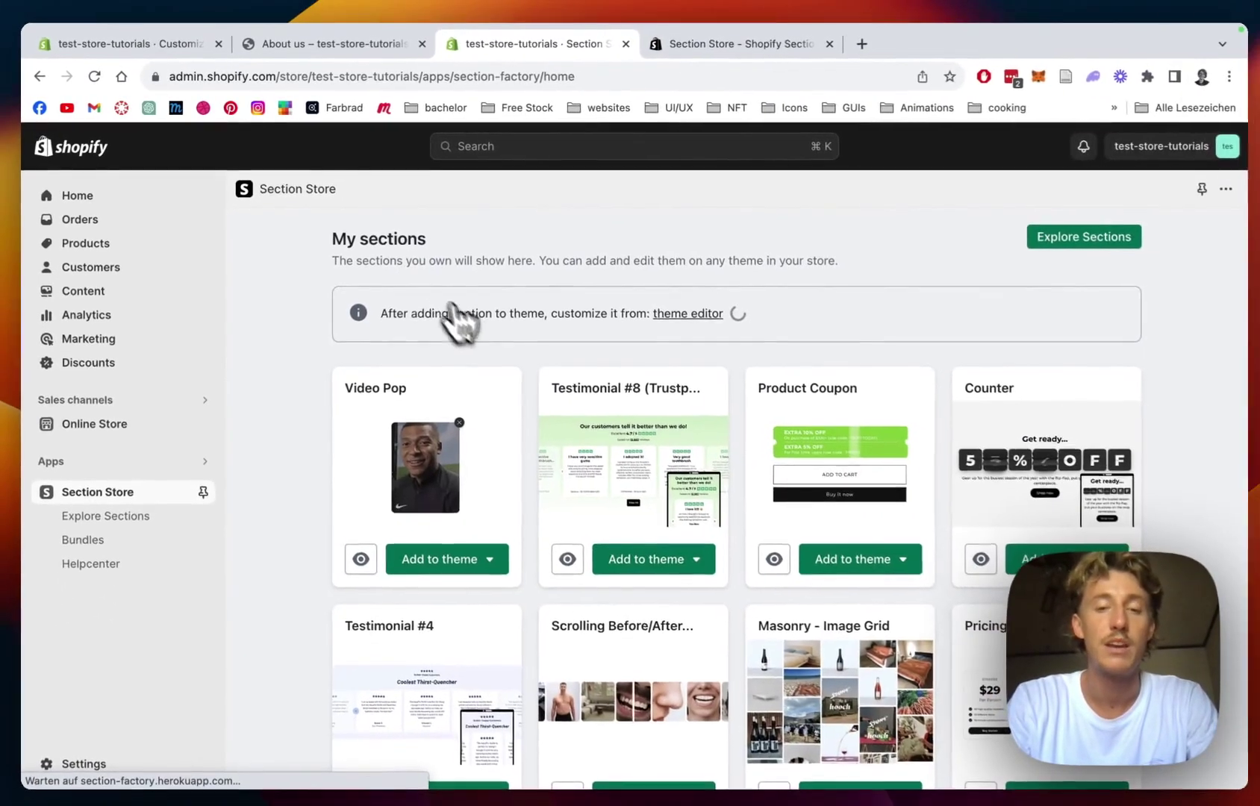
{"action": "scroll", "coordinate": [666, 487], "scroll_direction": "down", "scroll_amount": 1}
{"action": "scroll", "coordinate": [755, 422], "scroll_direction": "down", "scroll_amount": 3}
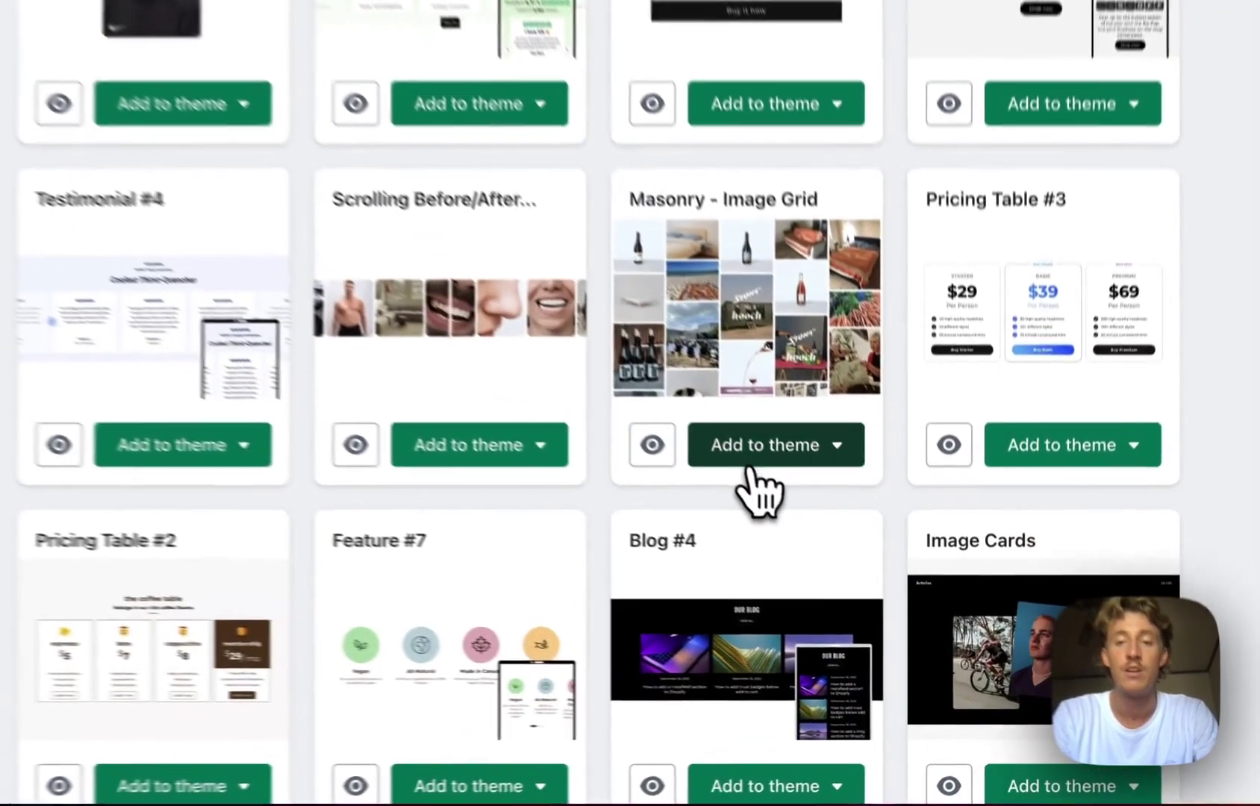
{"action": "left_click", "coordinate": [844, 534]}
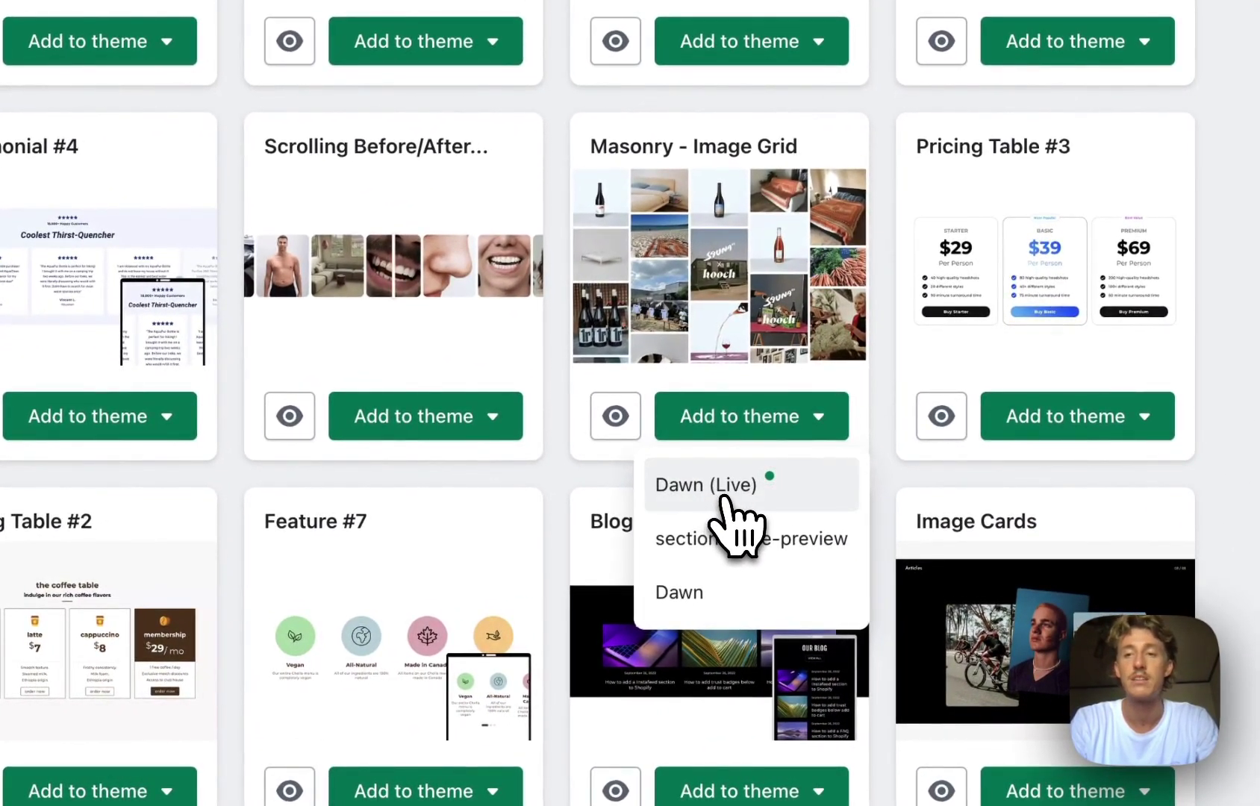
{"action": "left_click", "coordinate": [723, 499]}
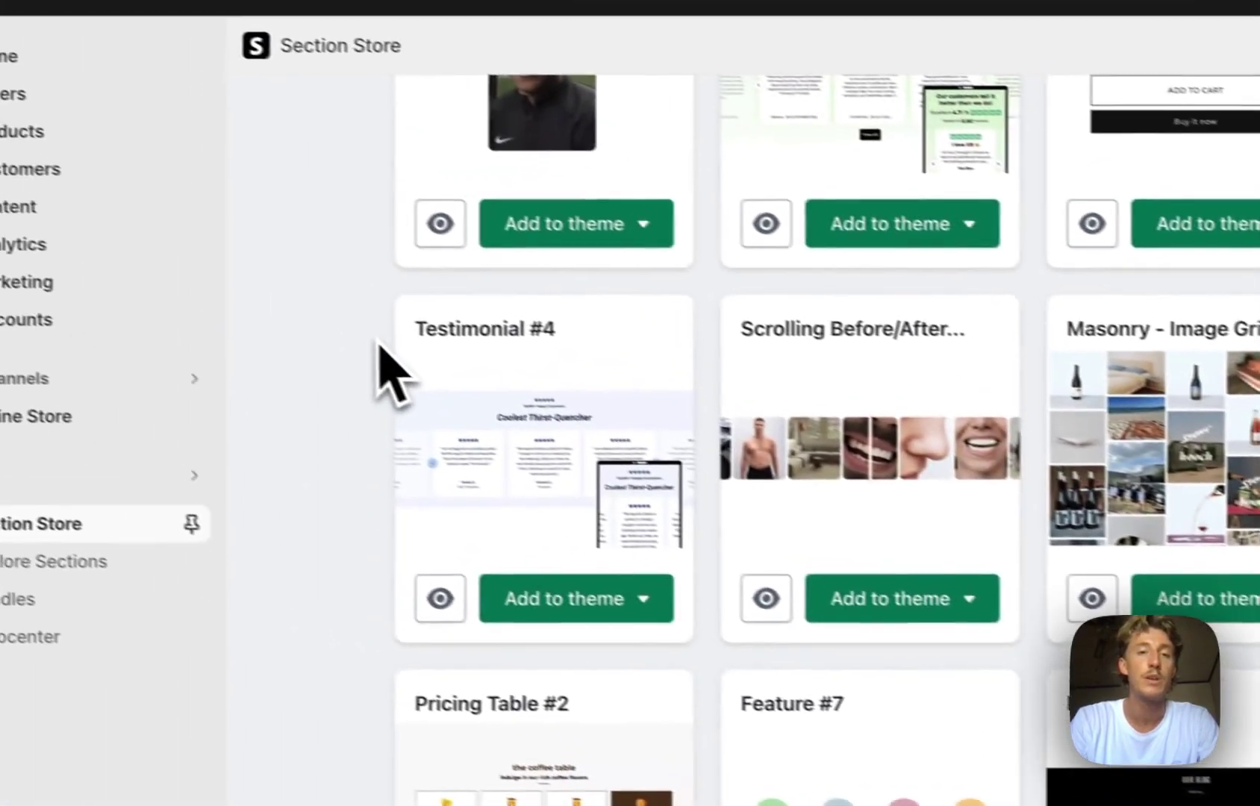
- Open the live Dawn theme's editor from the My sections page and close the older theme editor tab
{"action": "scroll", "coordinate": [441, 403], "scroll_direction": "up", "scroll_amount": 5}
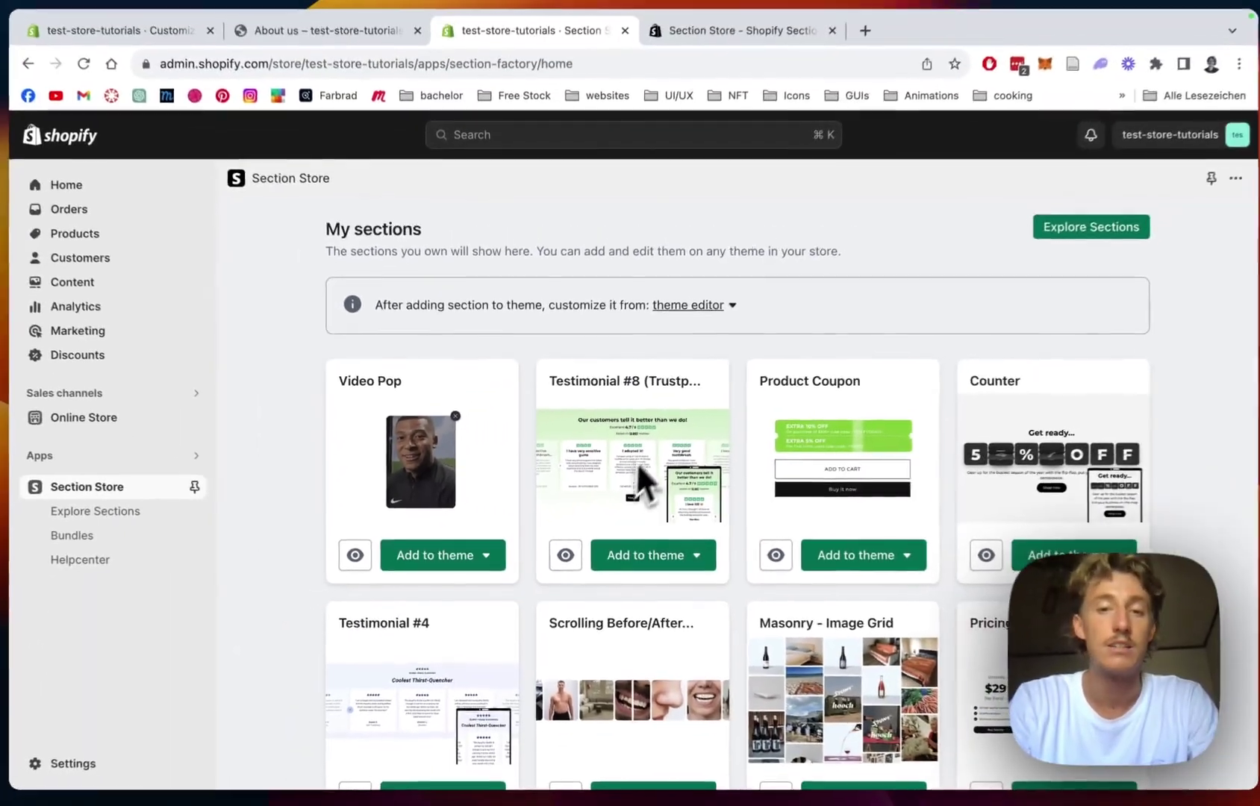
{"action": "scroll", "coordinate": [729, 371], "scroll_direction": "down", "scroll_amount": 1}
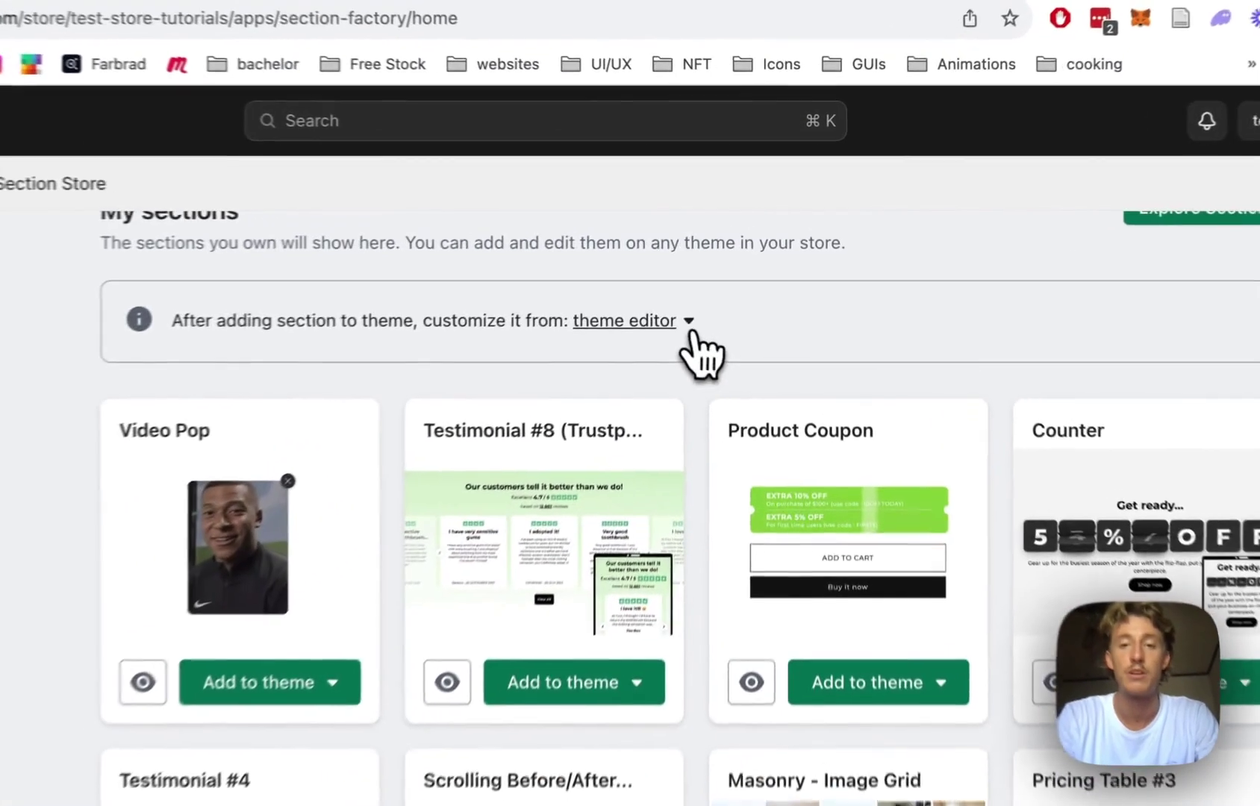
{"action": "left_click", "coordinate": [723, 280]}
{"action": "left_click", "coordinate": [588, 391]}
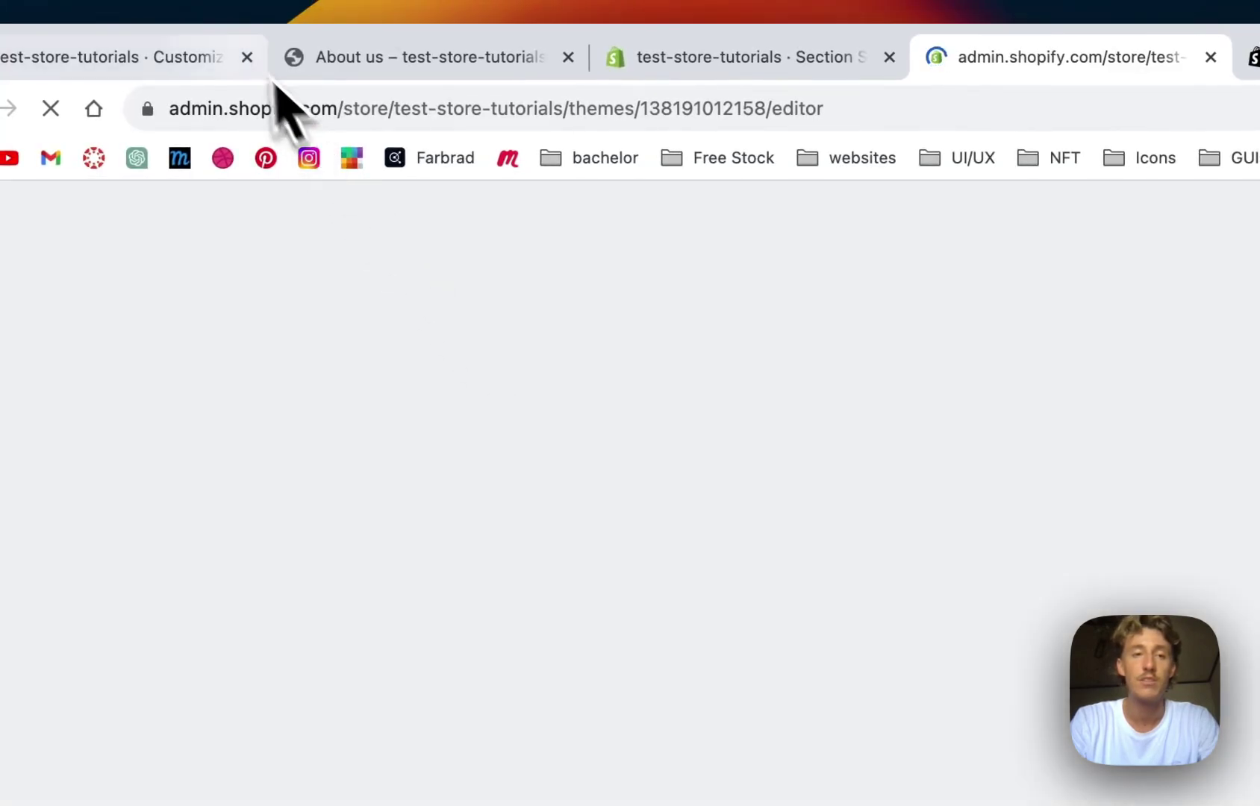
{"action": "left_click", "coordinate": [247, 57]}
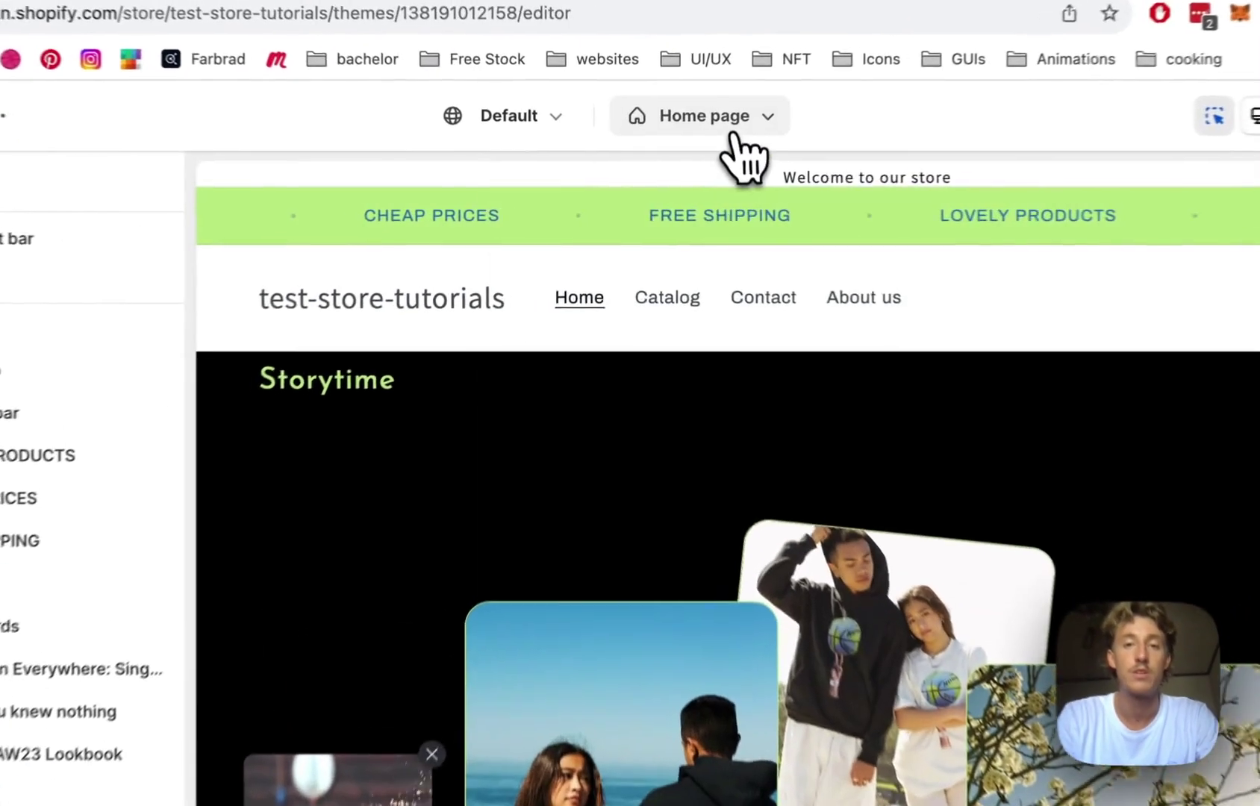
- Load the about-us page template in the theme editor and hide its existing template sections
{"action": "left_click", "coordinate": [731, 136]}
{"action": "left_click", "coordinate": [673, 457]}
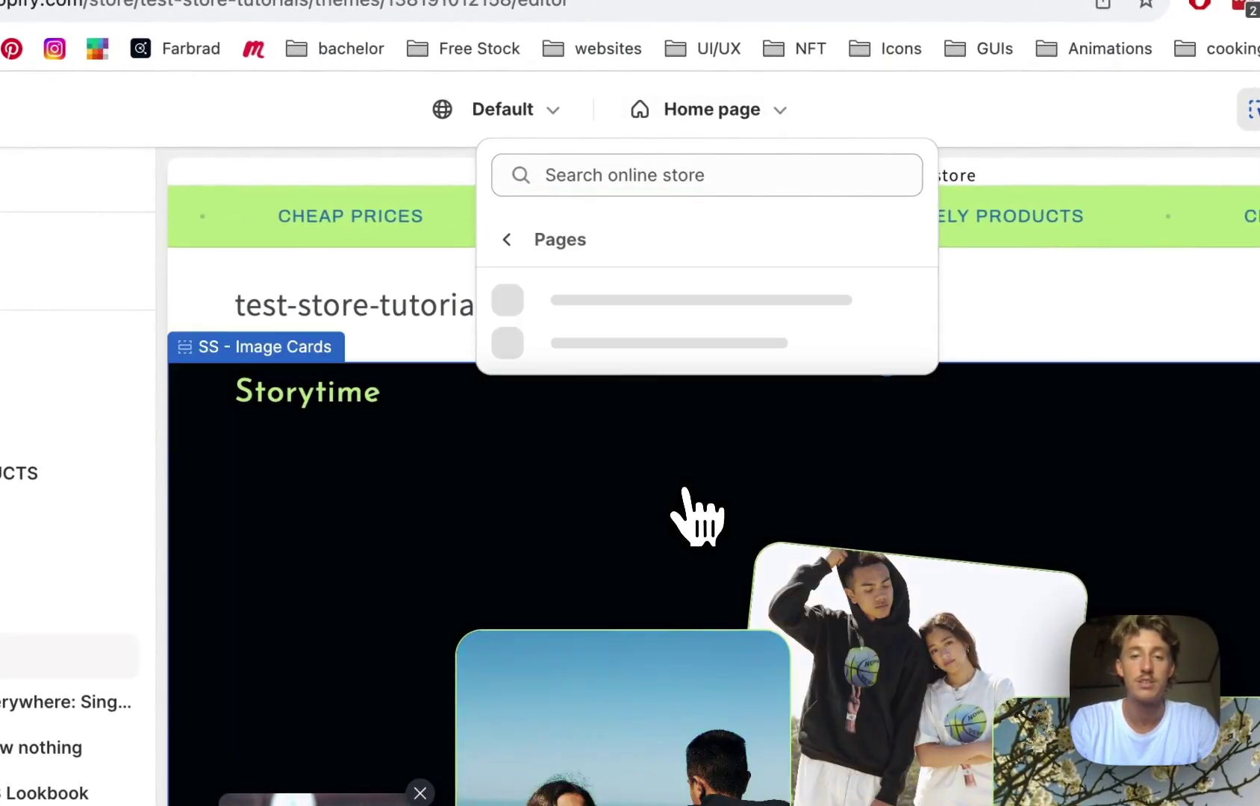
{"action": "left_click", "coordinate": [636, 415]}
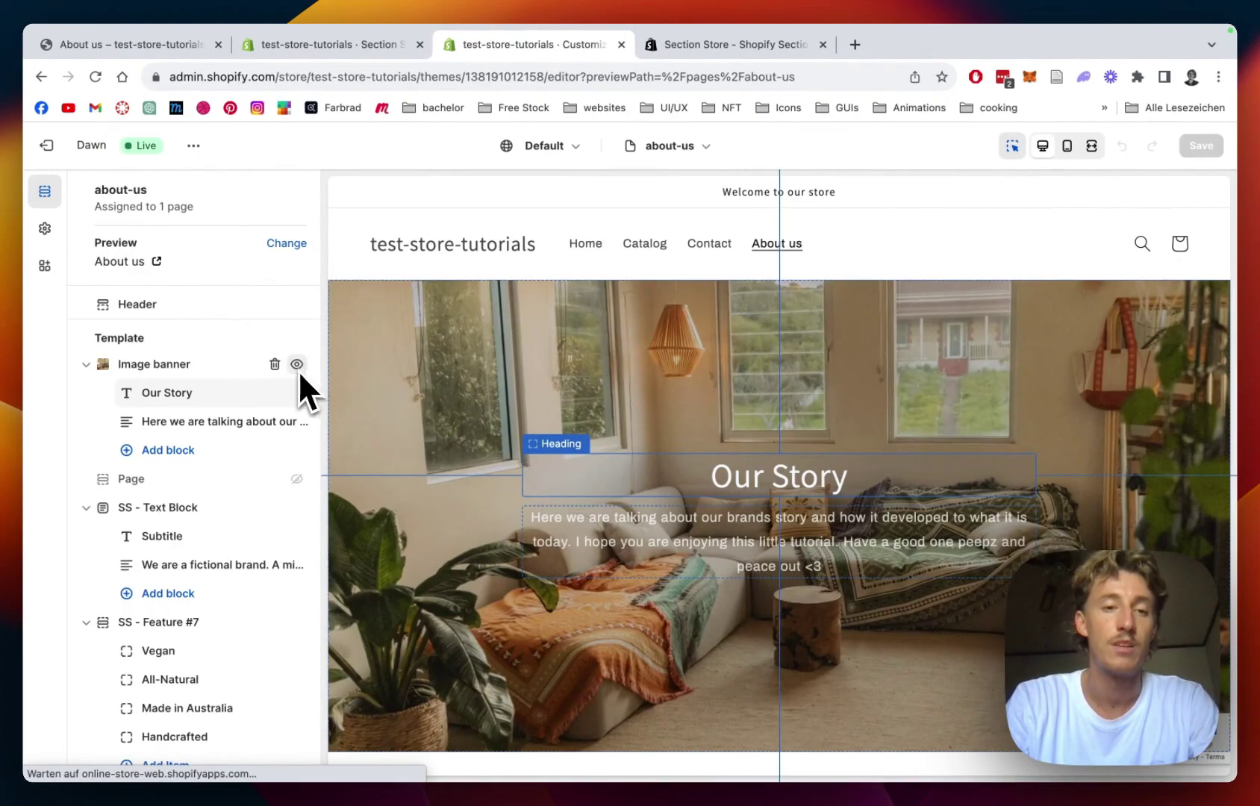
{"action": "mouse_move", "coordinate": [299, 373]}
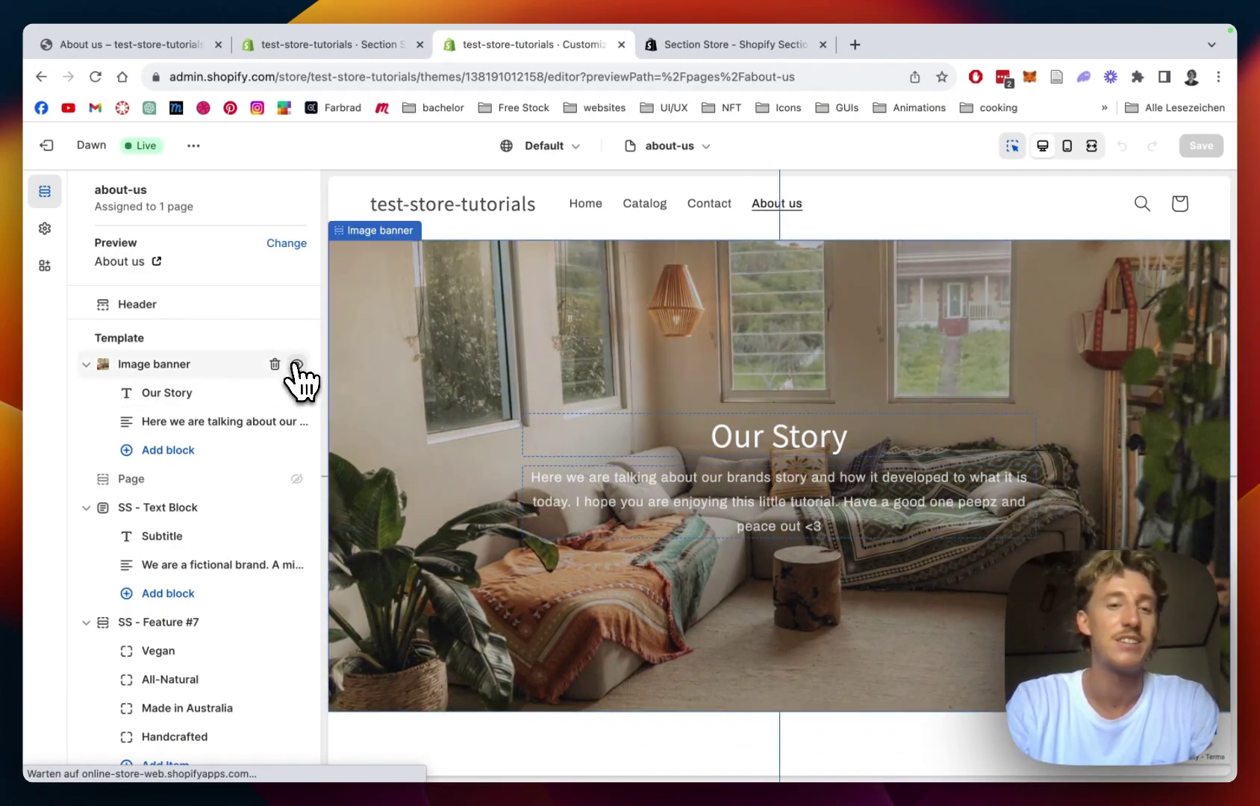
{"action": "left_click", "coordinate": [296, 365]}
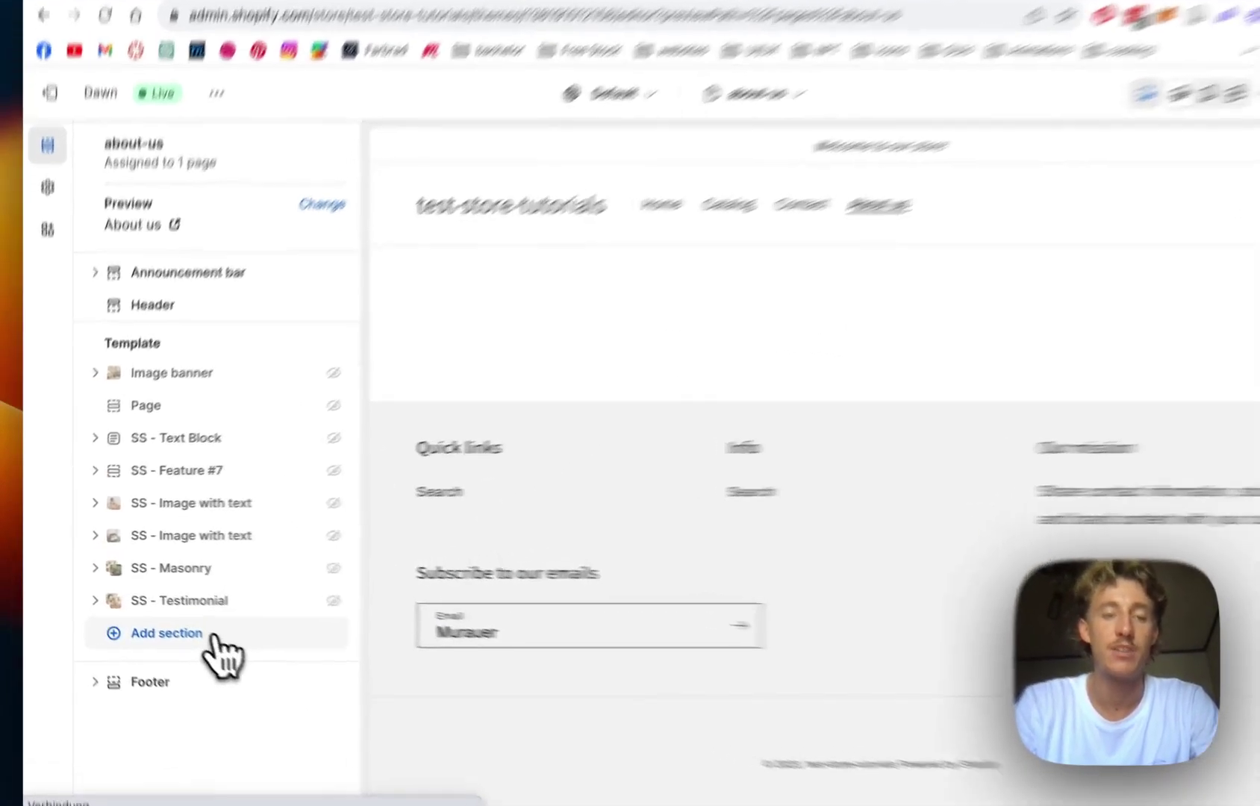
- Add a new Image banner section at the top of the about-us template and remove its Buttons block
{"action": "left_click", "coordinate": [190, 624]}
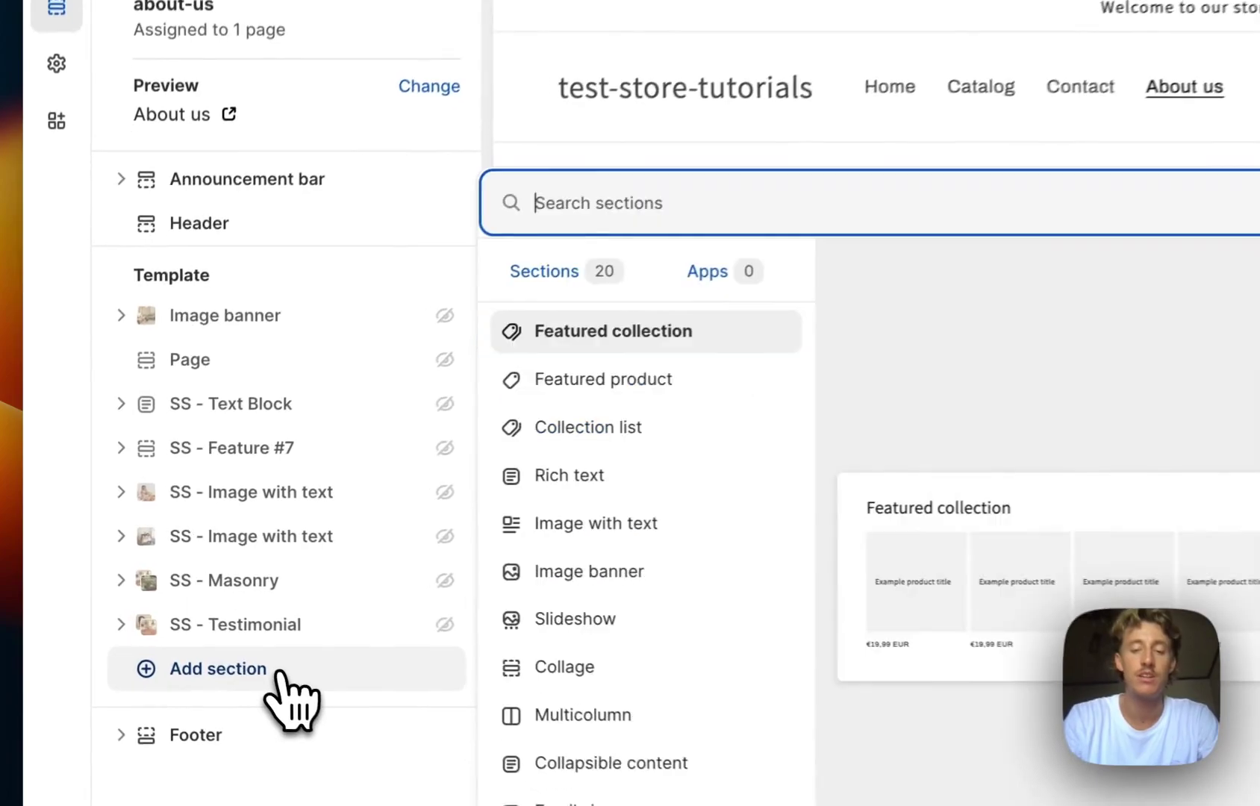
{"action": "type", "text": "image banner"}
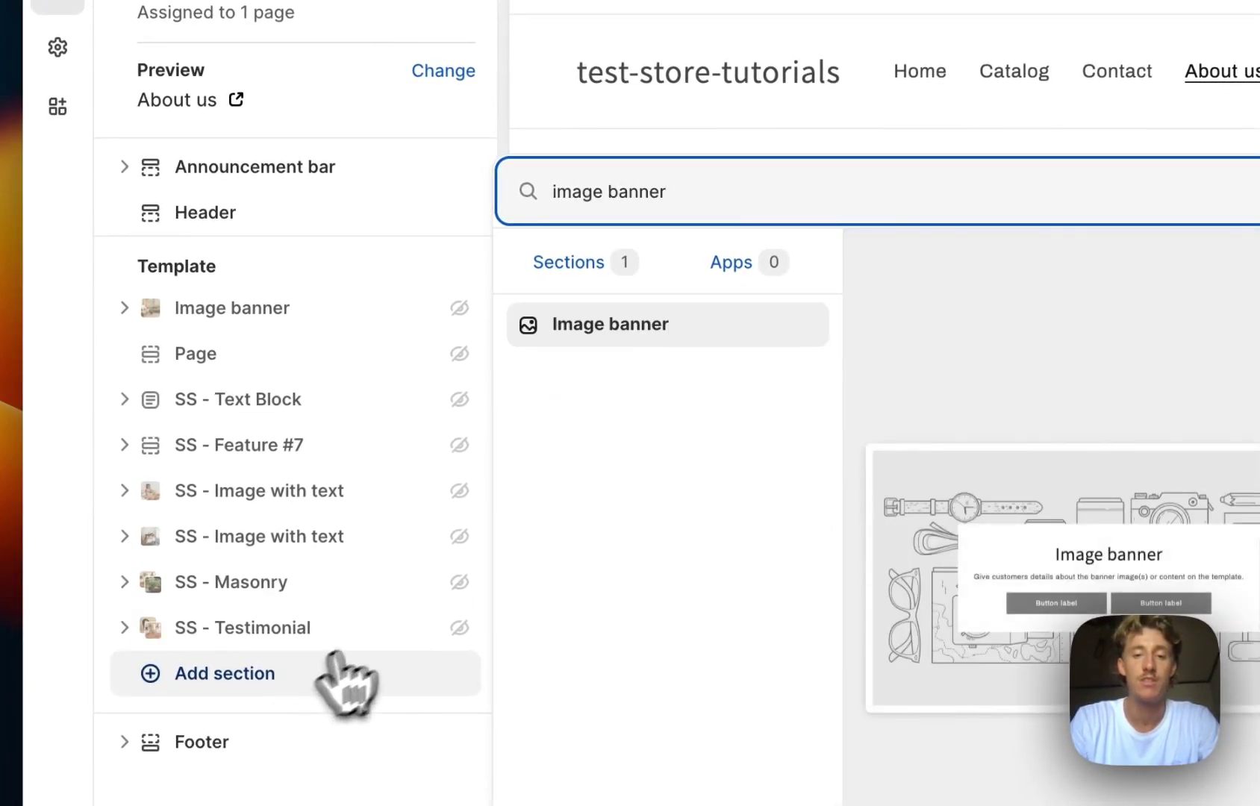
{"action": "left_click", "coordinate": [631, 319]}
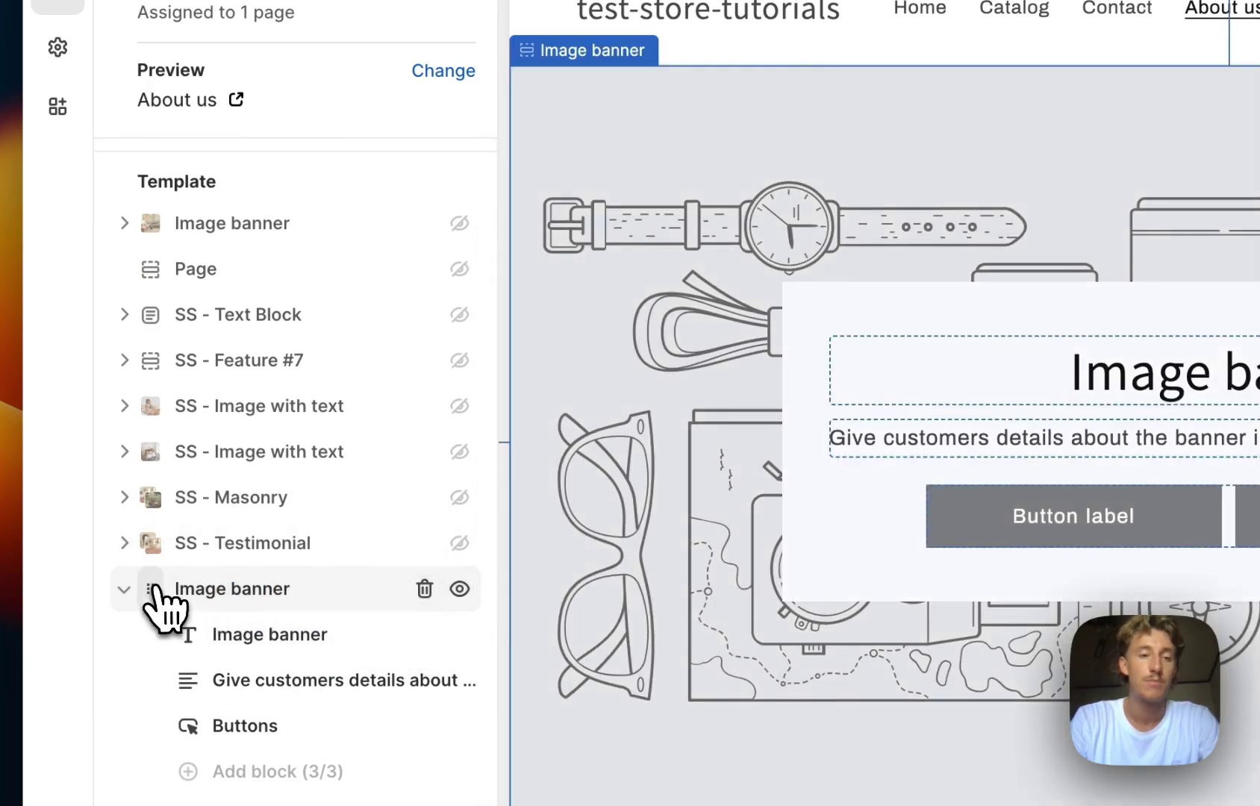
{"action": "left_click_drag", "start_coordinate": [152, 591], "coordinate": [173, 221]}
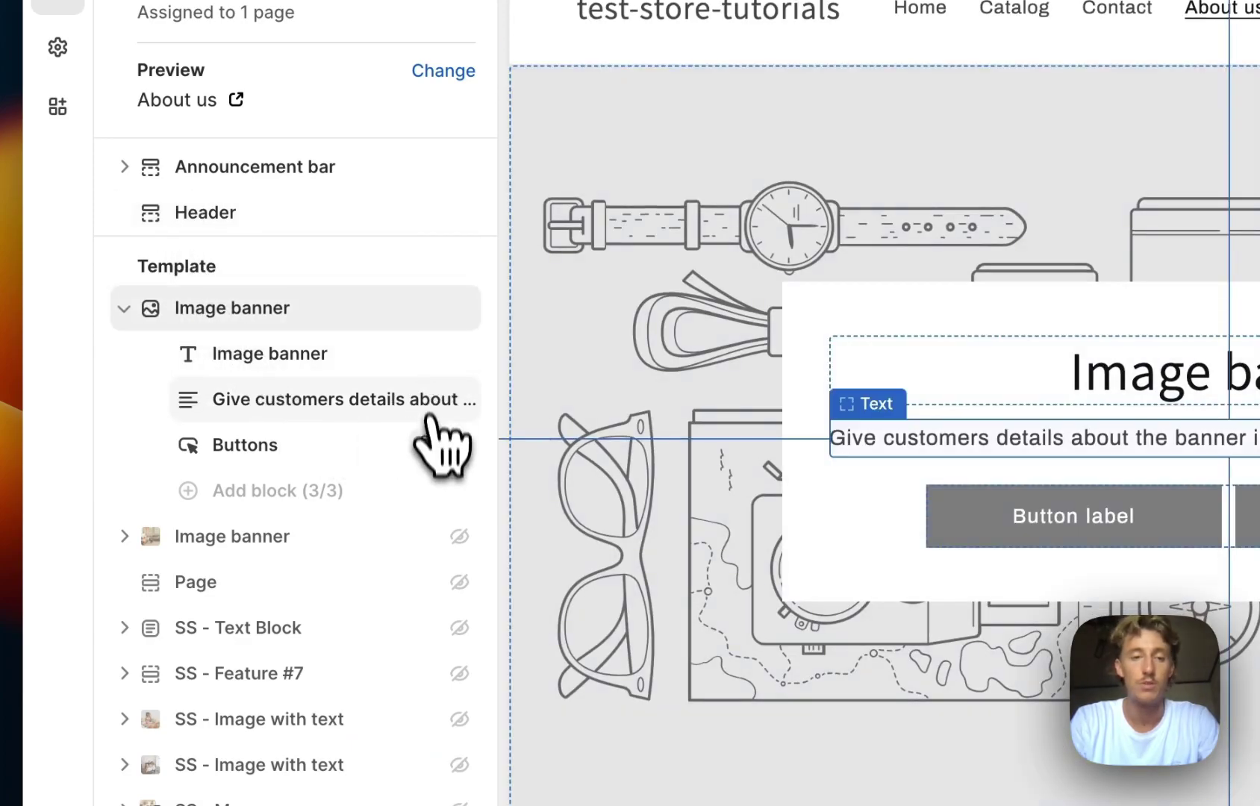
{"action": "left_click", "coordinate": [429, 446]}
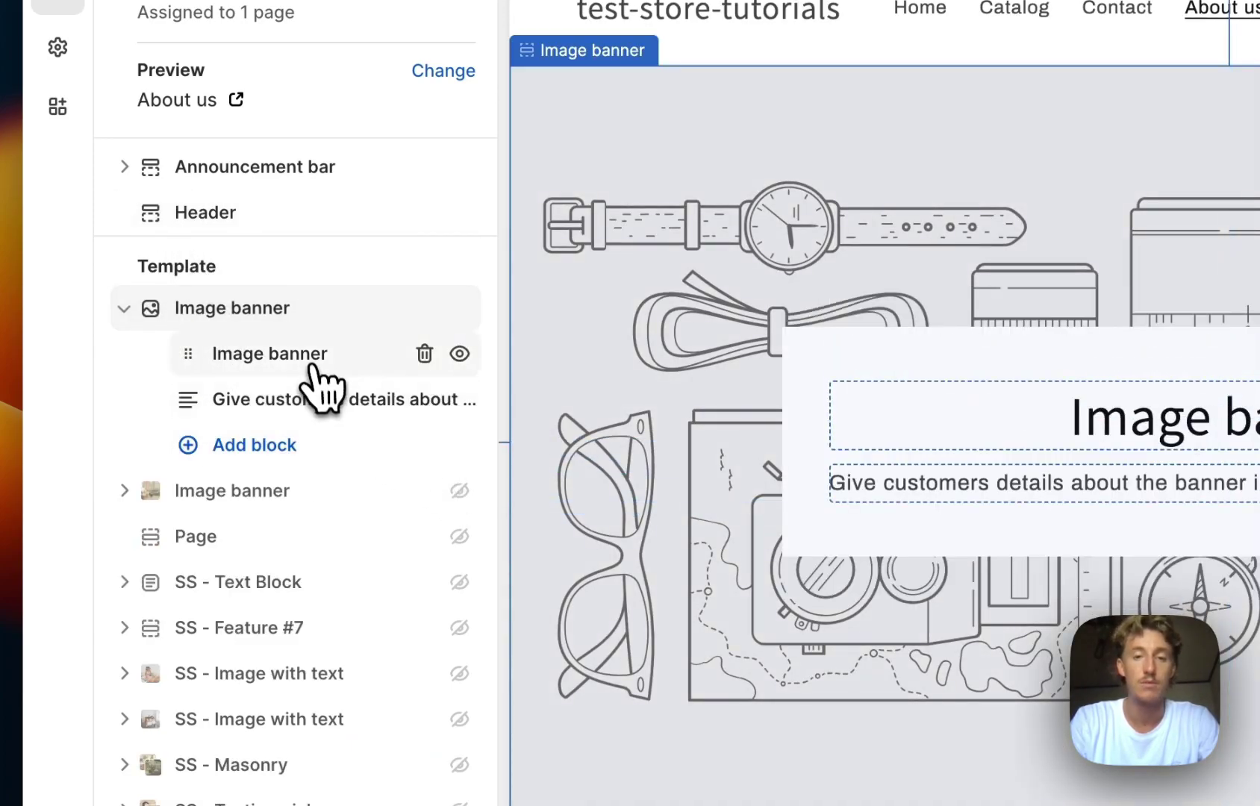
- Change the new Image banner's heading to "Our story"
{"action": "left_click", "coordinate": [312, 357]}
{"action": "triple_click", "coordinate": [312, 254]}
{"action": "mouse_move", "coordinate": [34, 276]}
{"action": "type", "text": "Our story"}
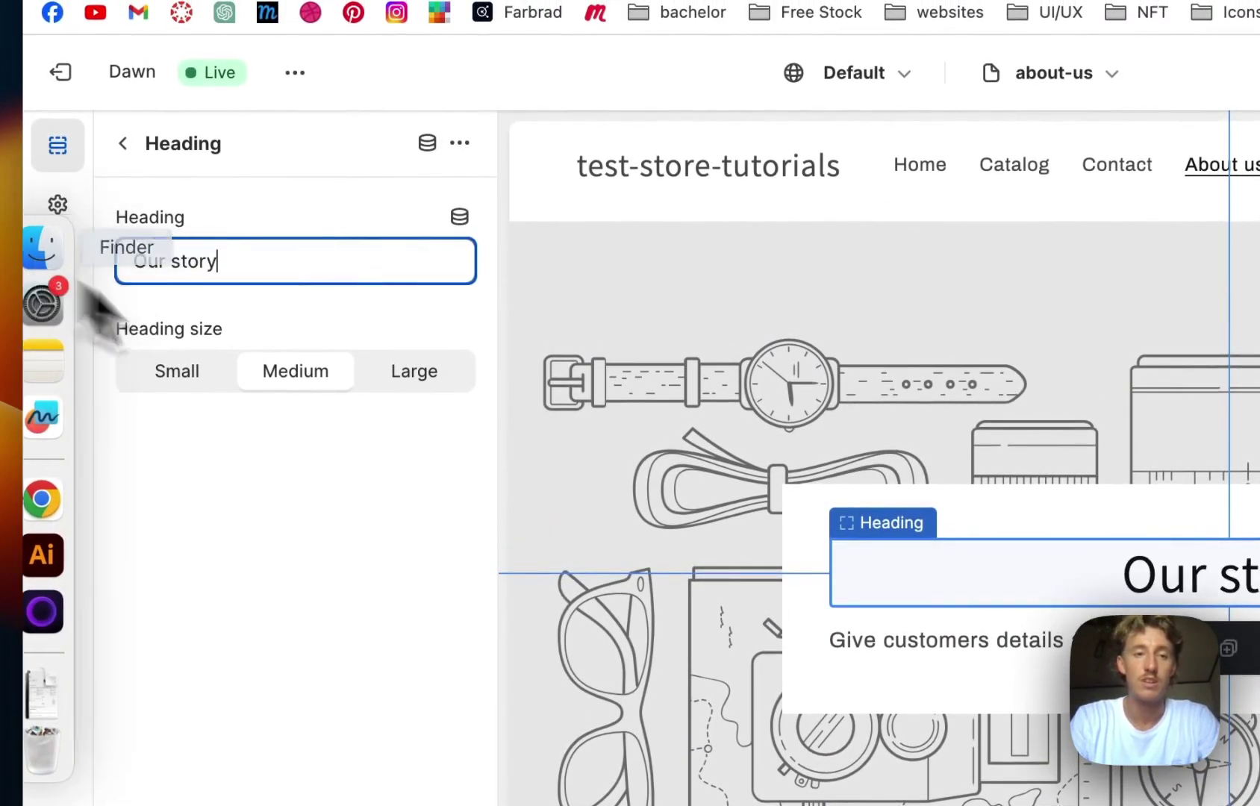
{"action": "left_click", "coordinate": [134, 153]}
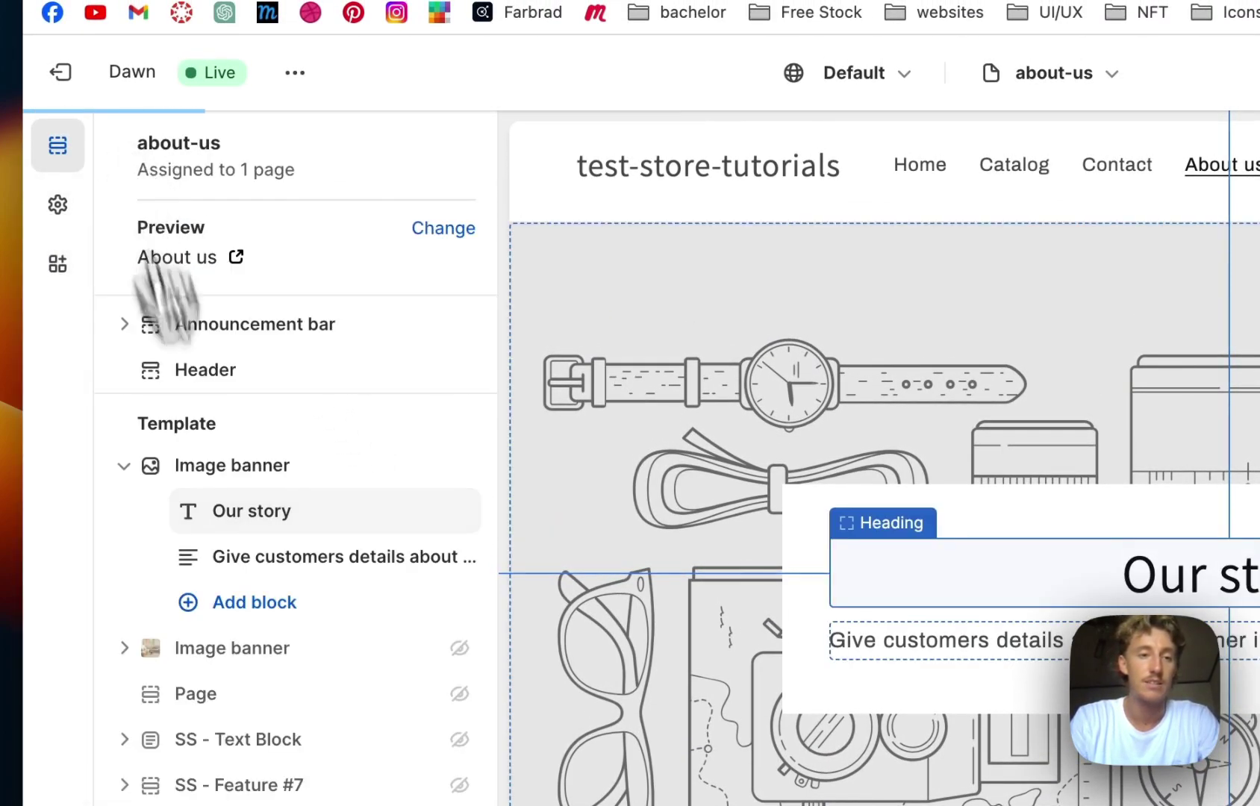
- Replace the banner's description with the paragraph beginning "Here we are talking about our brands story" and set its text style to Subtitle
{"action": "left_click", "coordinate": [306, 594]}
{"action": "triple_click", "coordinate": [303, 327]}
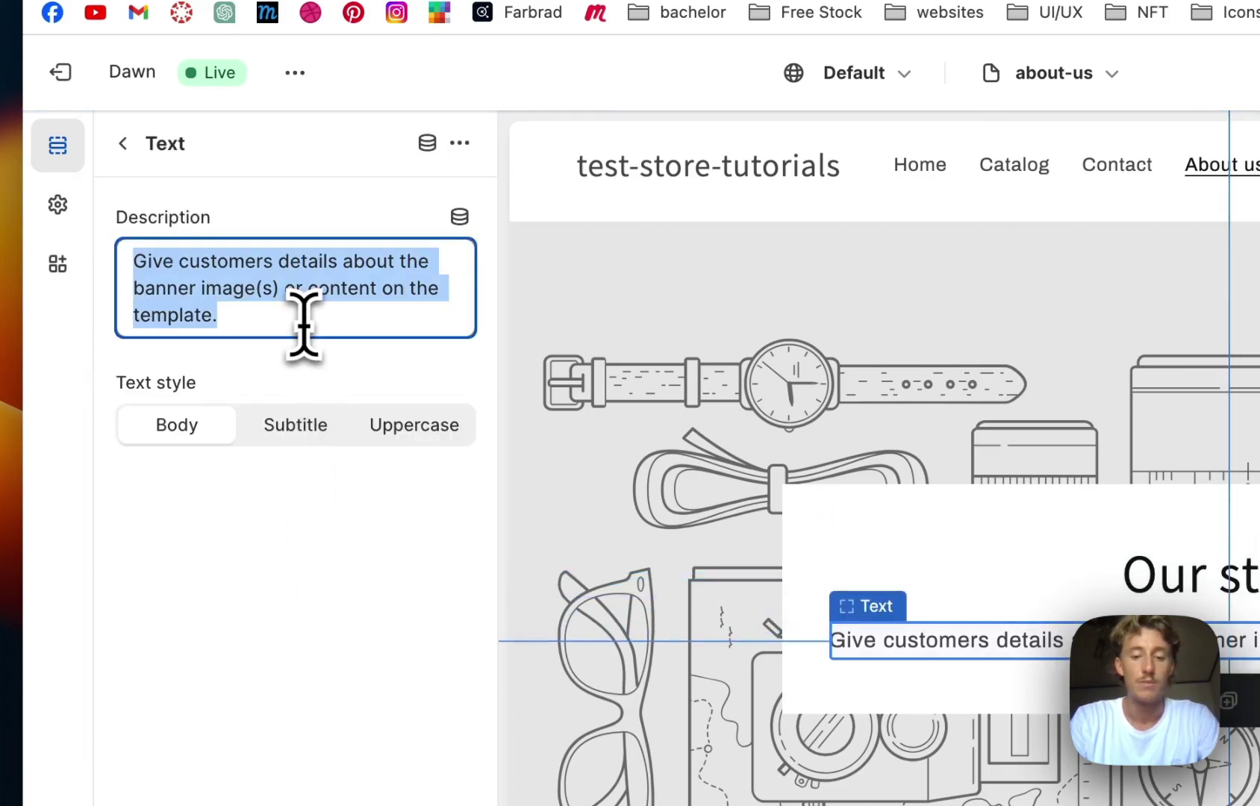
{"action": "type", "text": "Here we are talking about our brands story and how it developed to what it is today. I hope you are enjoying this little tutorial. Have a good one peepz and peace out <3"}
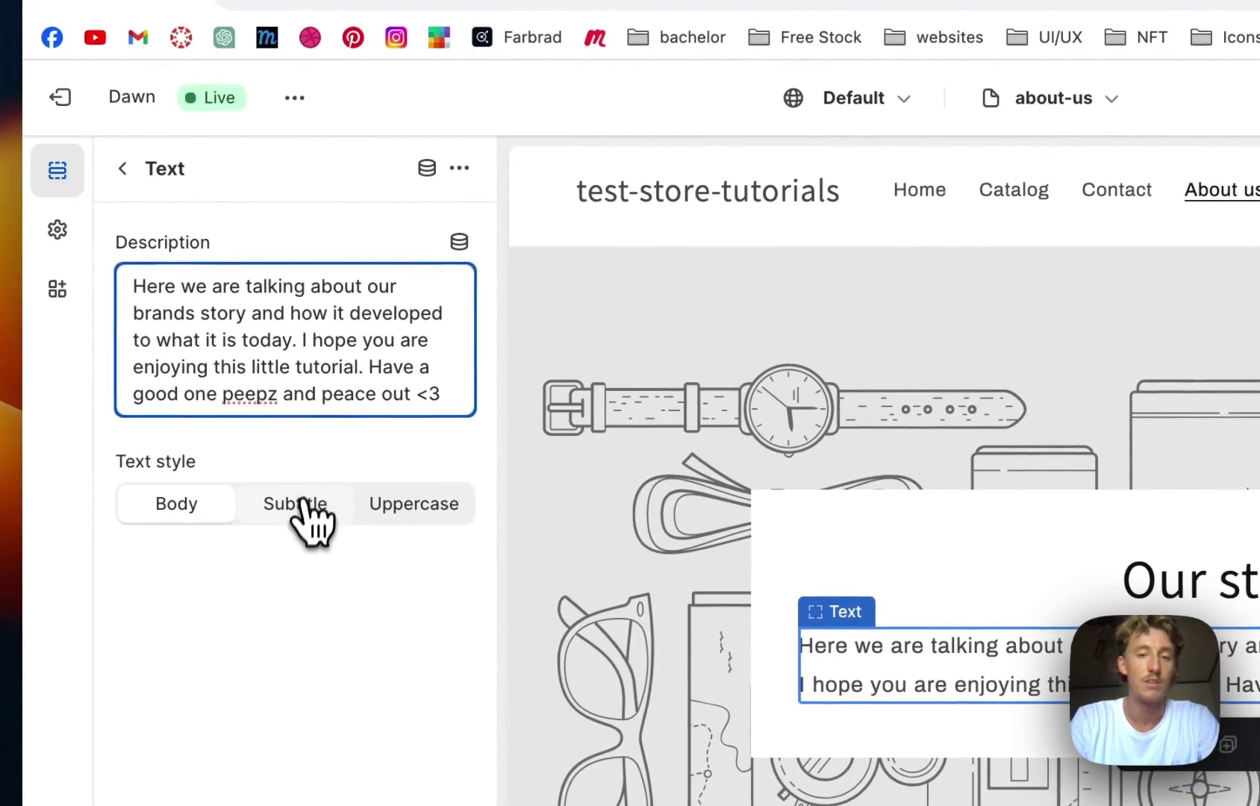
{"action": "left_click", "coordinate": [266, 490]}
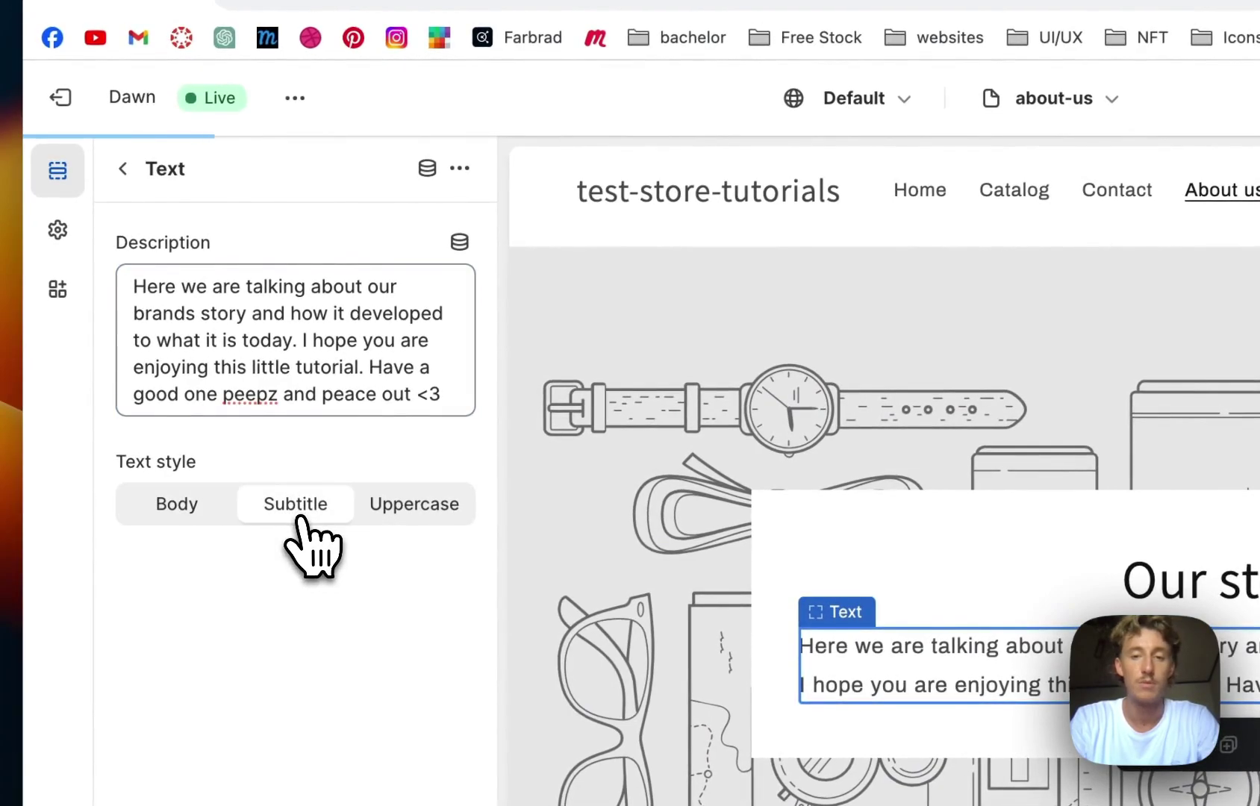
{"action": "left_click", "coordinate": [132, 168]}
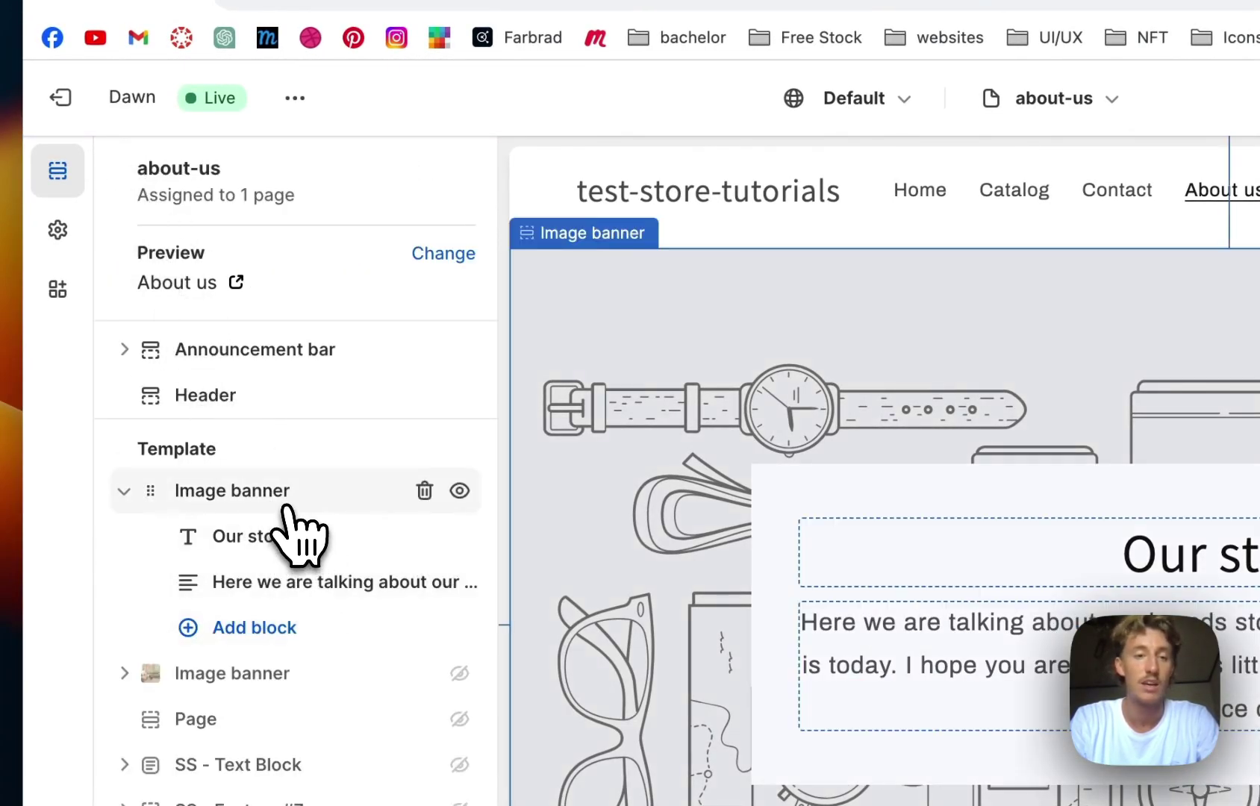
- Use the NTL-Slider-After living-room photo as the Image banner's first image and toggle its Show container on mobile option
{"action": "left_click", "coordinate": [297, 531]}
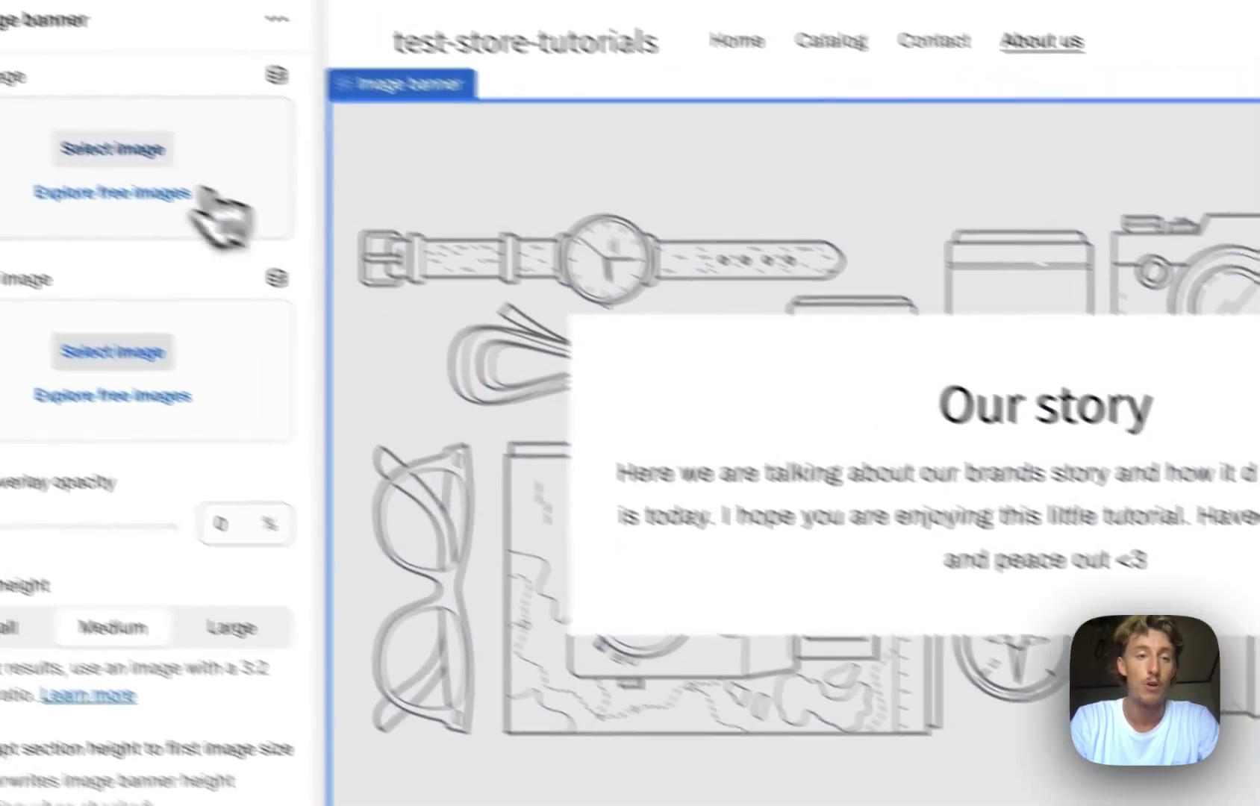
{"action": "left_click", "coordinate": [7, 77]}
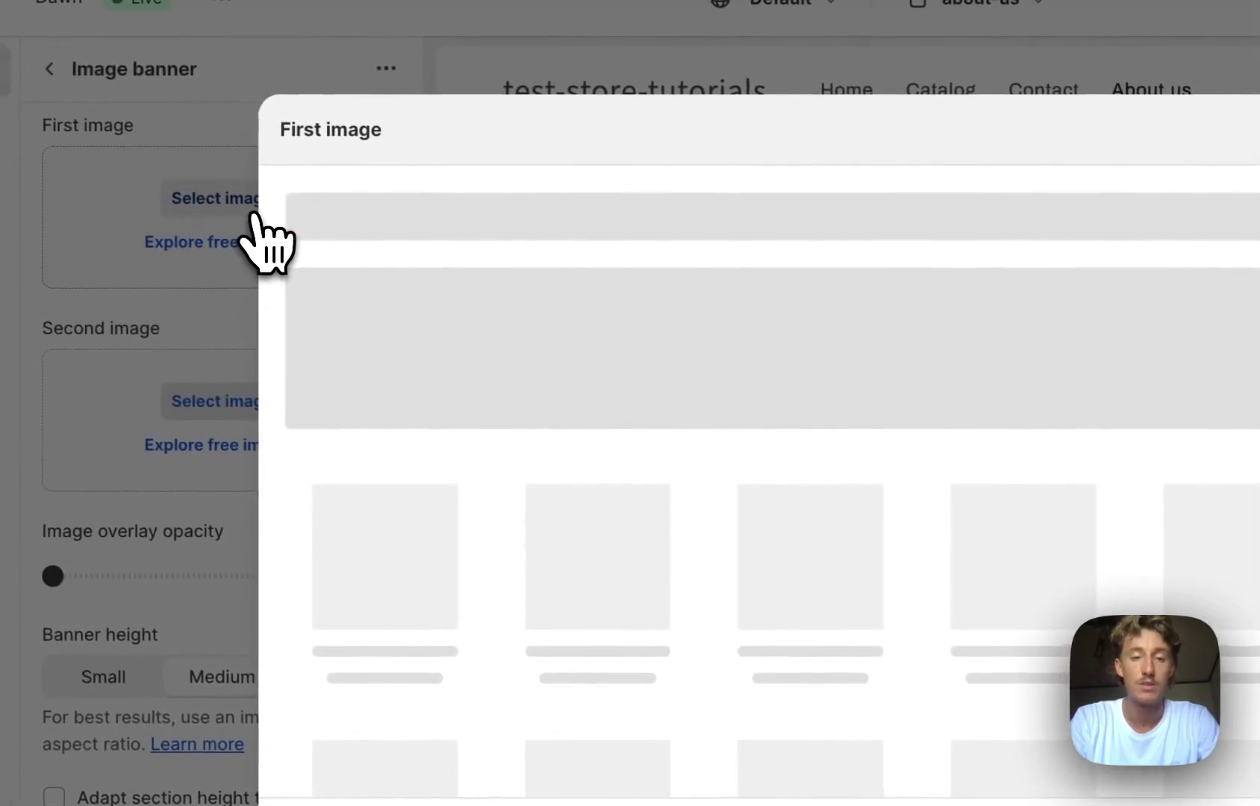
{"action": "scroll", "coordinate": [824, 625], "scroll_direction": "down", "scroll_amount": 15}
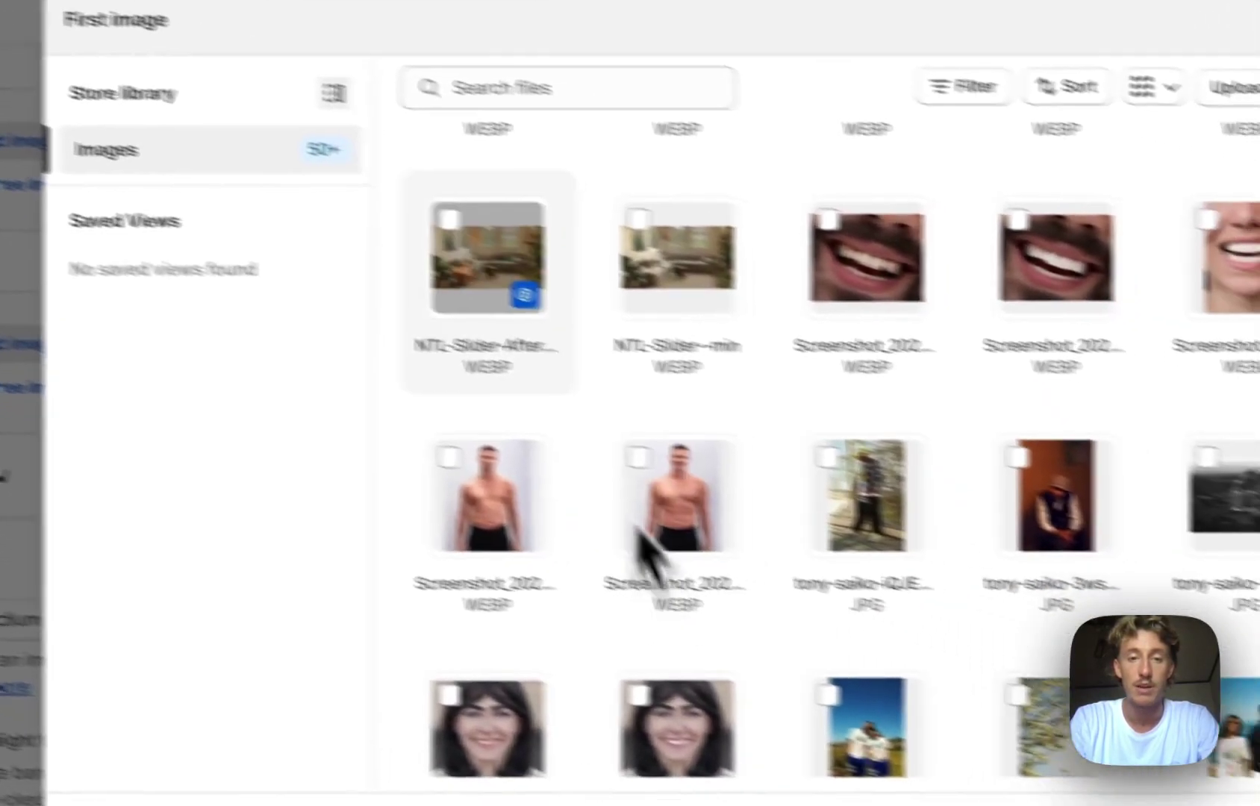
{"action": "left_click", "coordinate": [492, 317]}
{"action": "left_click", "coordinate": [1259, 805]}
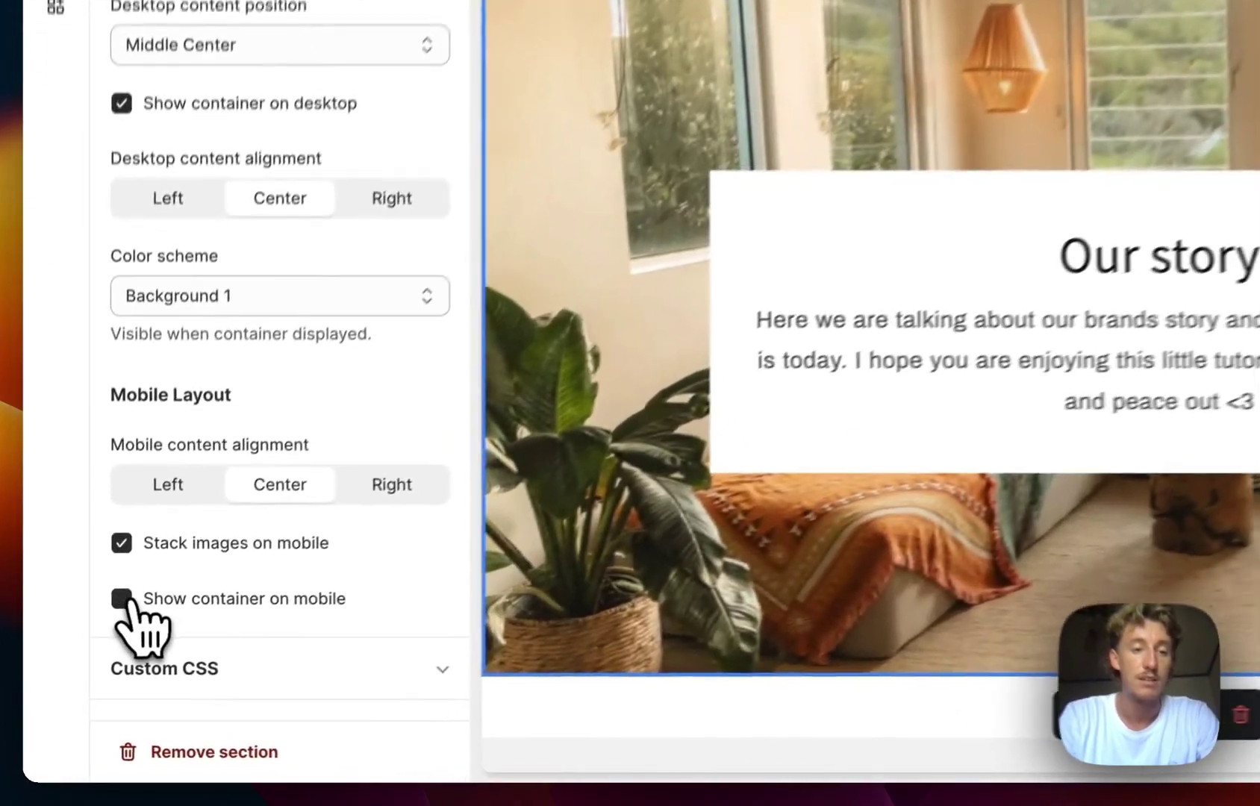
{"action": "left_click", "coordinate": [104, 660]}
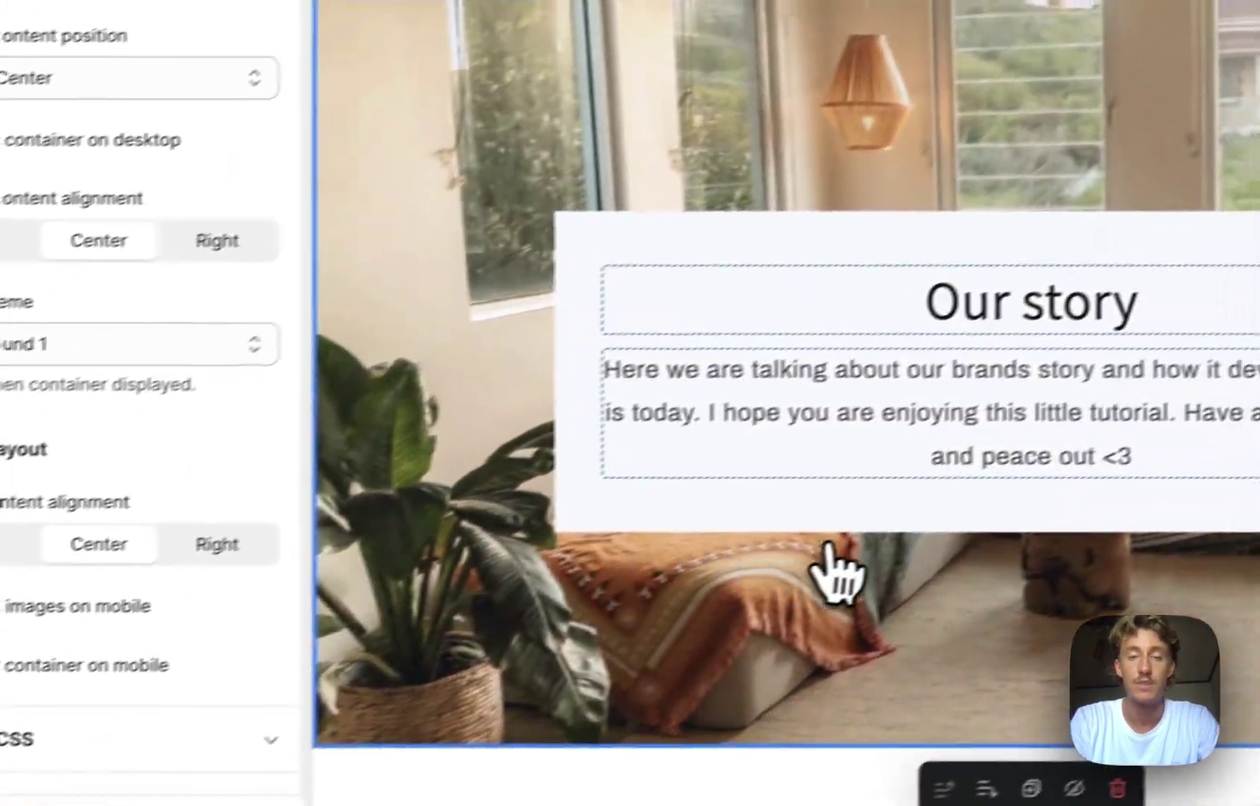
- Turn off the Image banner's Show container on desktop option and save the template
{"action": "left_click", "coordinate": [1188, 211]}
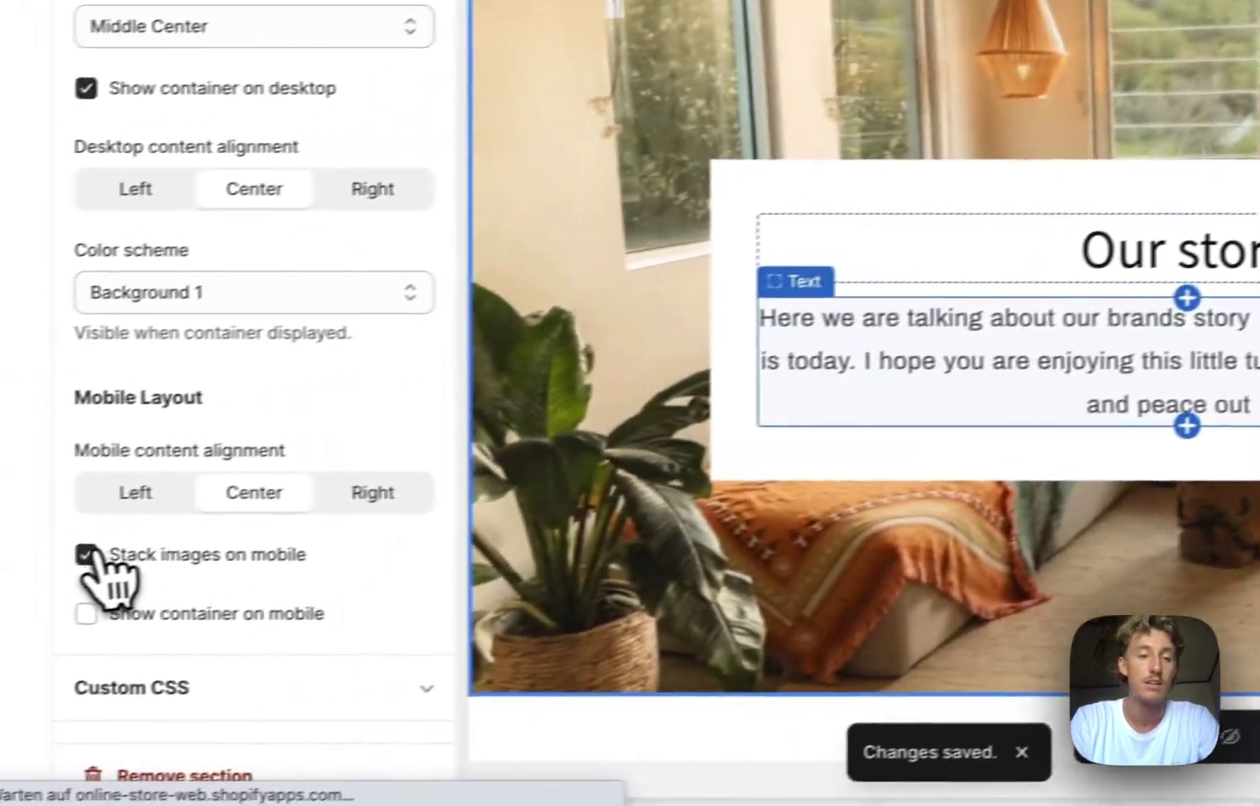
{"action": "scroll", "coordinate": [254, 598], "scroll_direction": "up", "scroll_amount": 3}
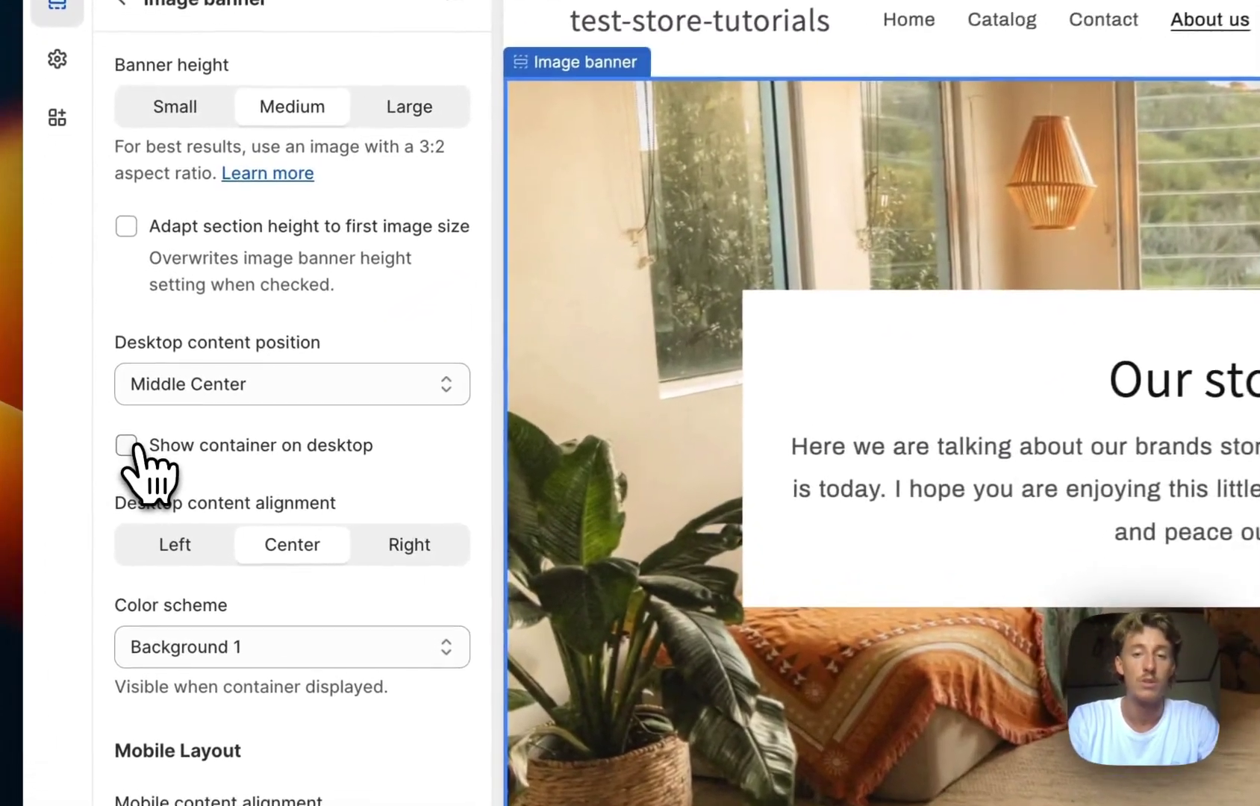
{"action": "left_click", "coordinate": [134, 447]}
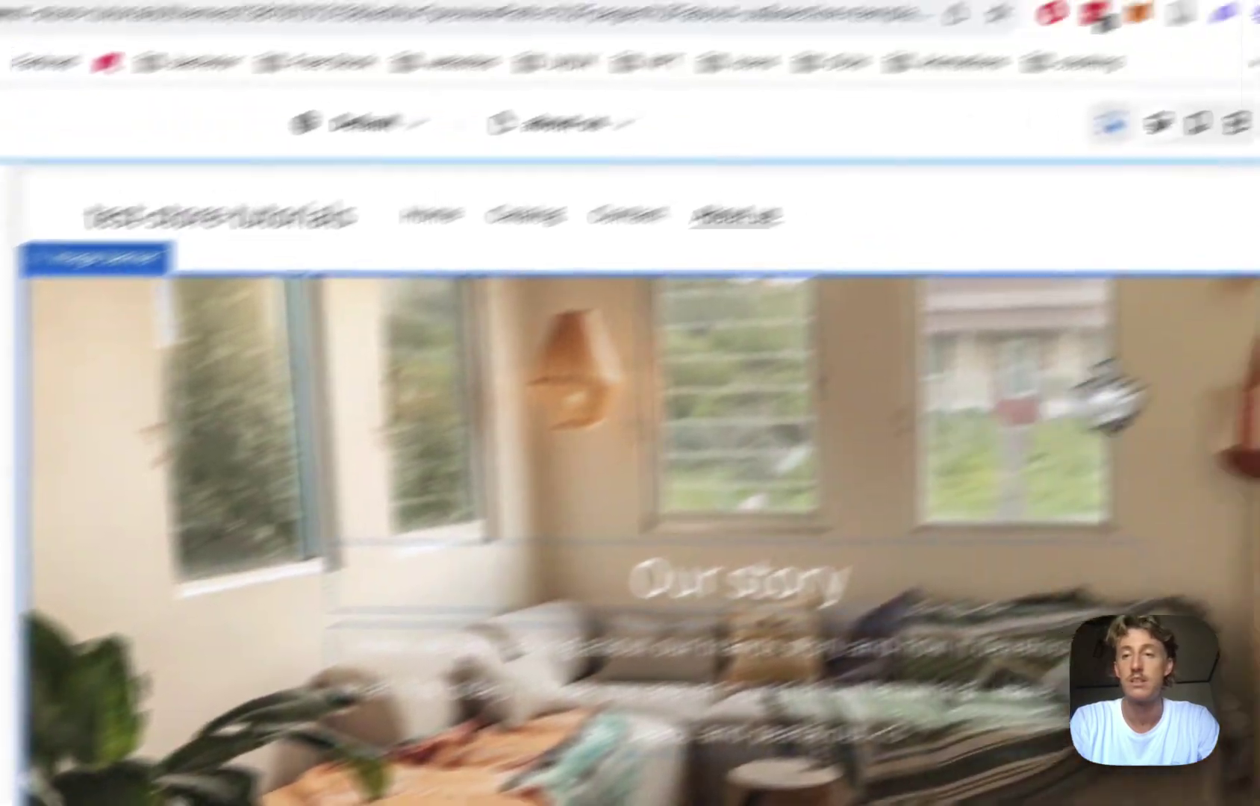
{"action": "left_click", "coordinate": [1186, 216]}
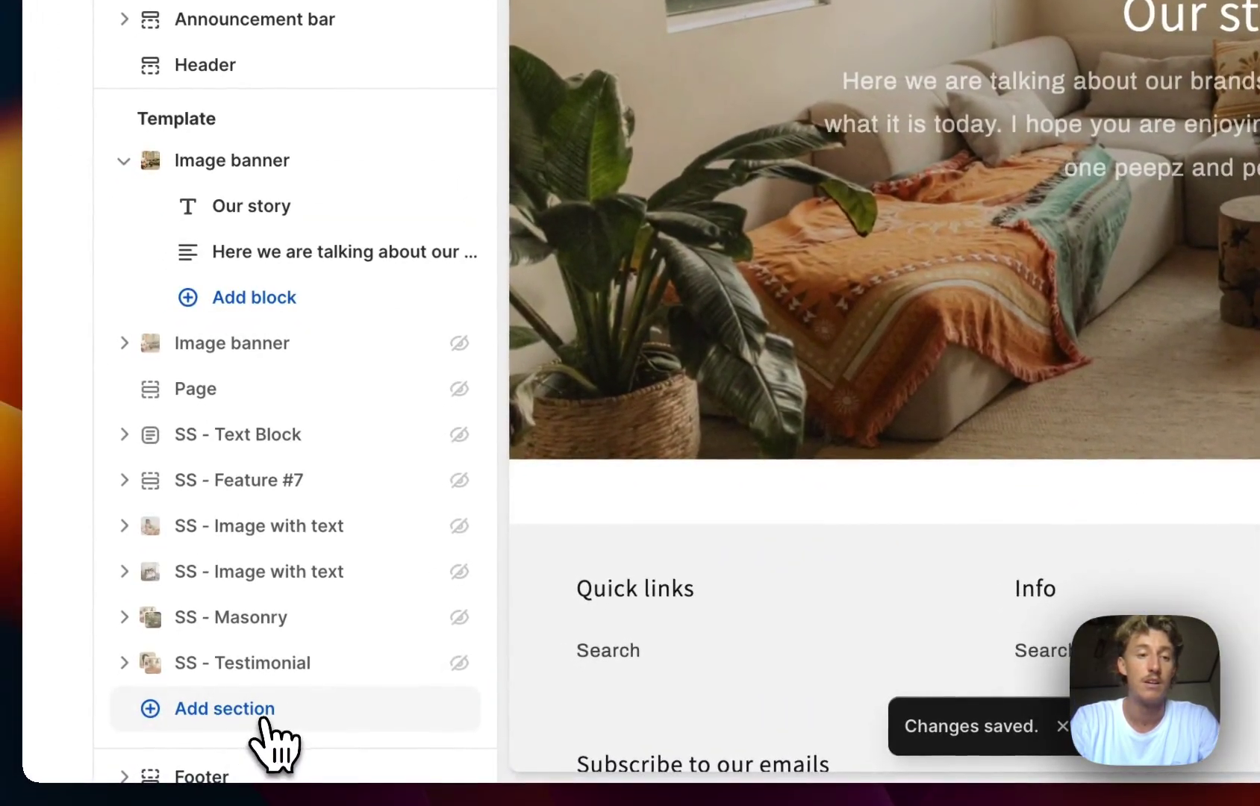
{"action": "left_click", "coordinate": [263, 718]}
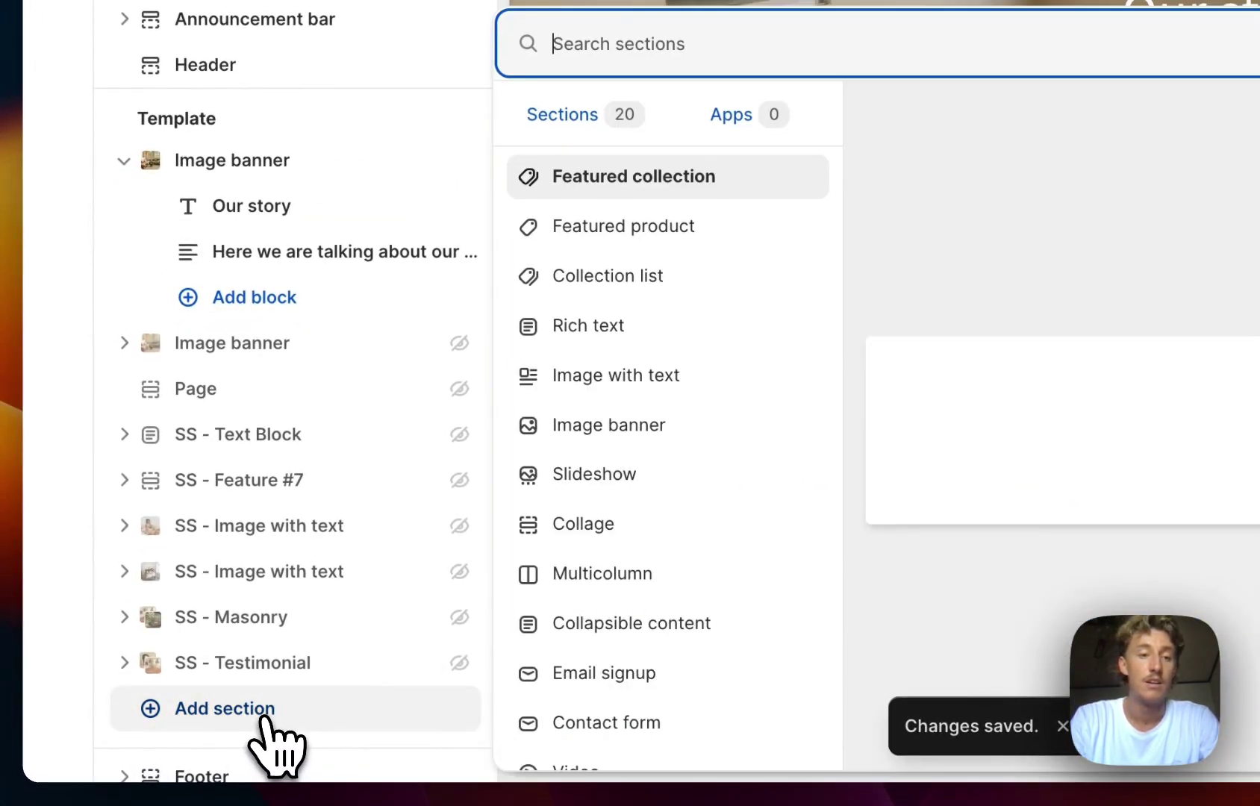
{"action": "type", "text": "ss text"}
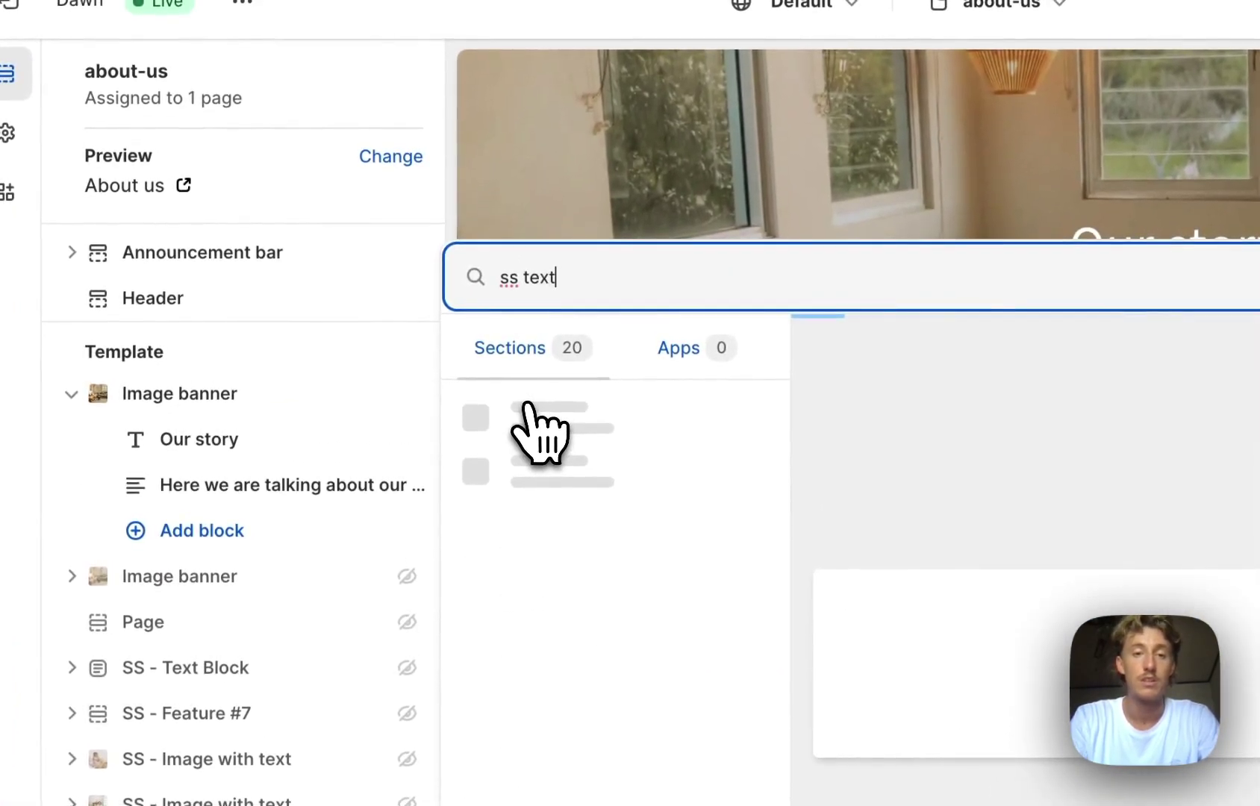
{"action": "type", "text": " block"}
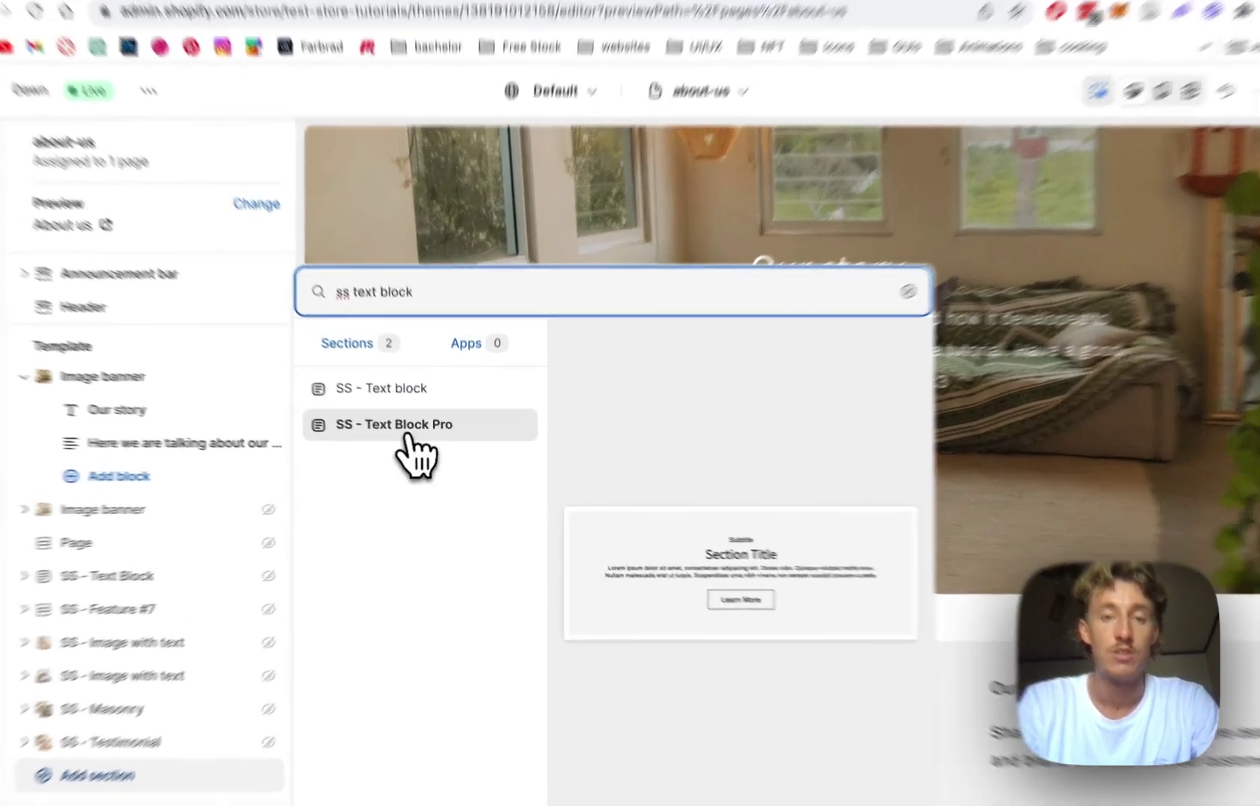
{"action": "left_click", "coordinate": [409, 435]}
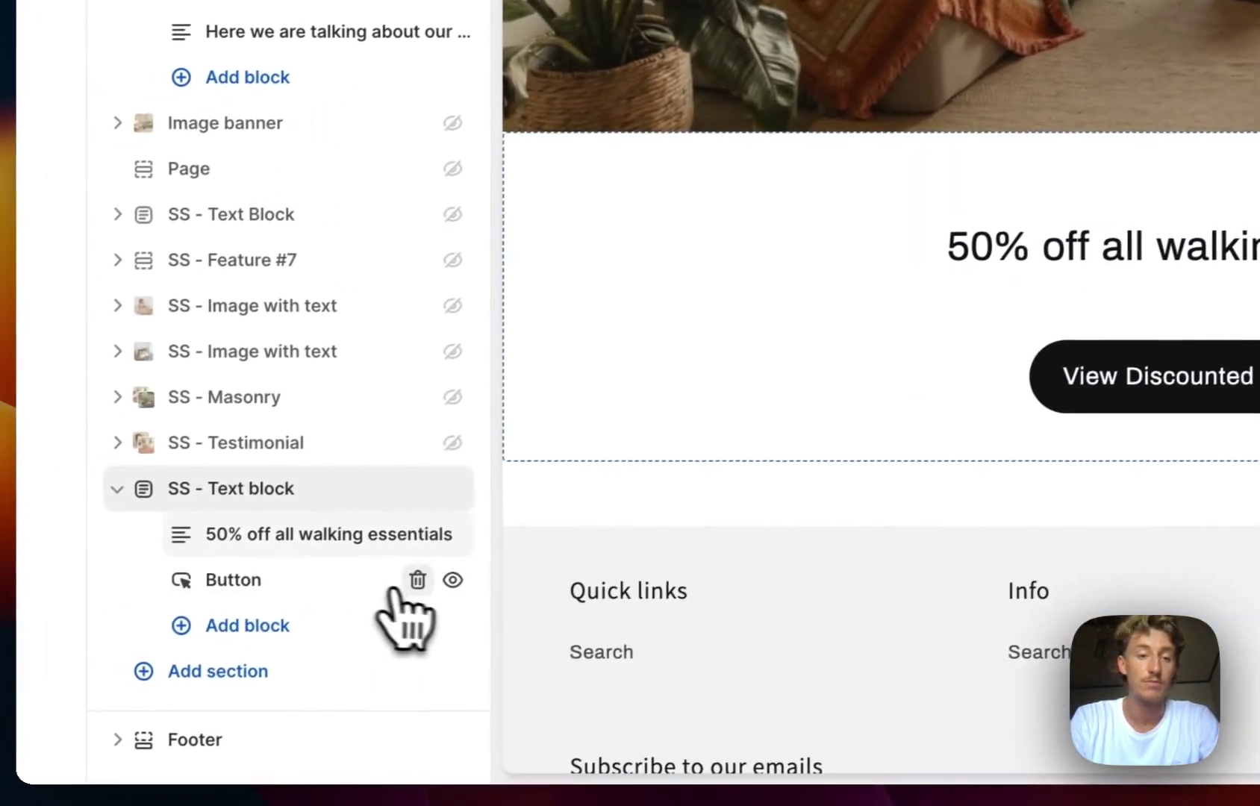
{"action": "left_click", "coordinate": [418, 489]}
- Search the sections for "ss text block" and add SS - Text Block Pro to the template
{"action": "left_click", "coordinate": [254, 672]}
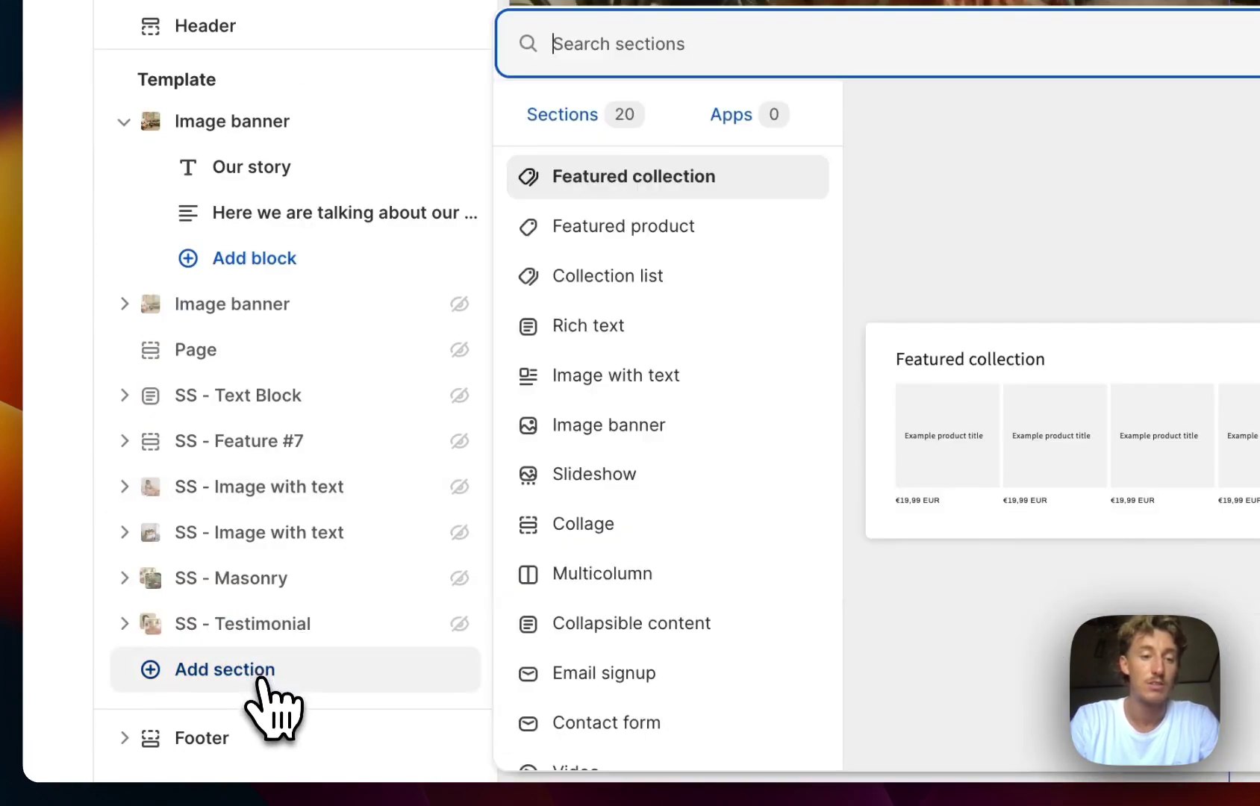
{"action": "type", "text": "ss b"}
{"action": "type", "text": "ext block"}
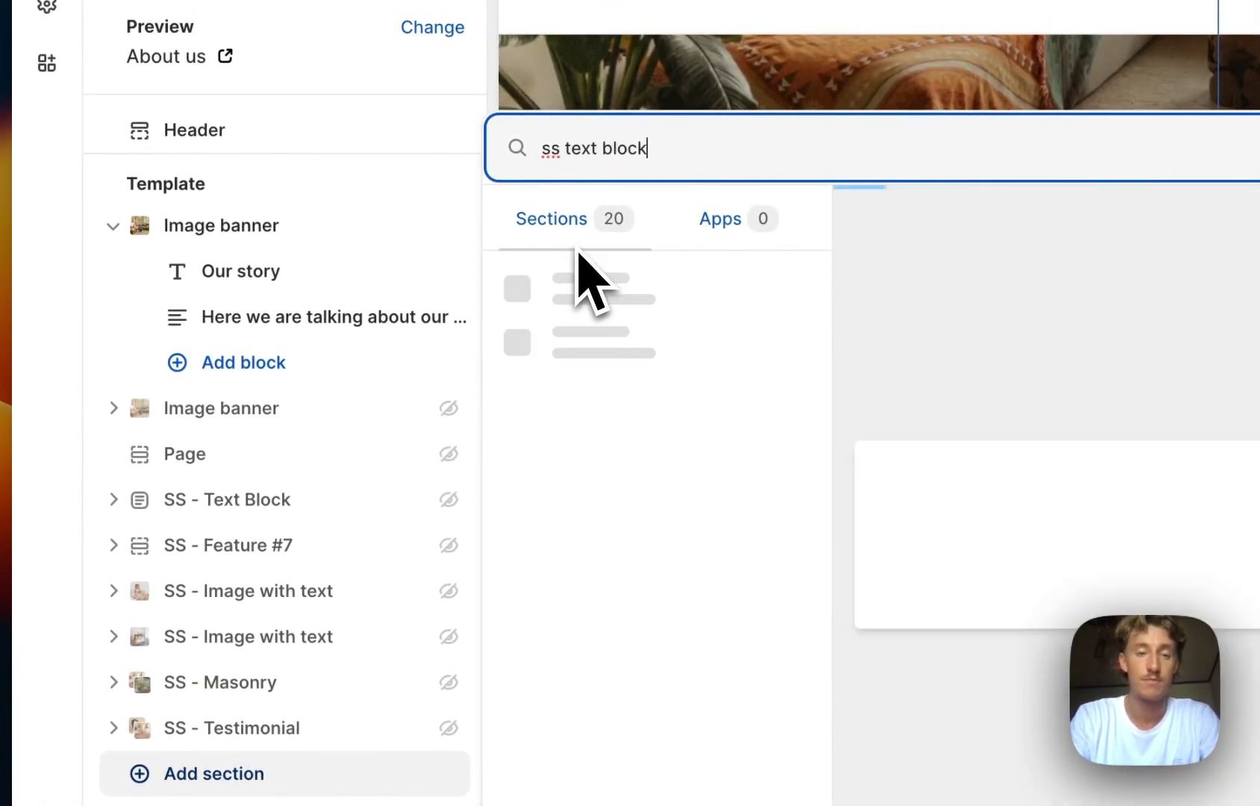
{"action": "left_click", "coordinate": [675, 331]}
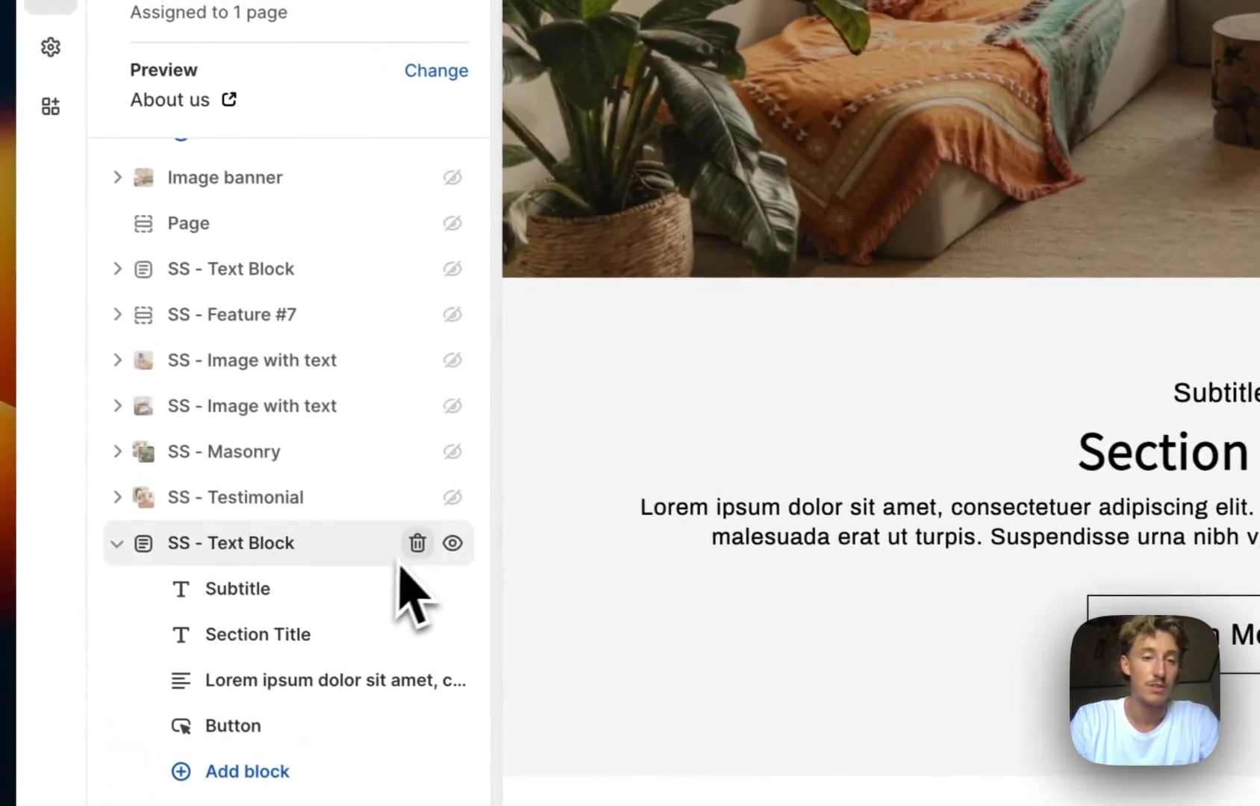
- Move the new SS - Text Block directly below the first Image banner and remove its Subtitle and Button blocks
{"action": "left_click_drag", "start_coordinate": [144, 547], "coordinate": [157, 350]}
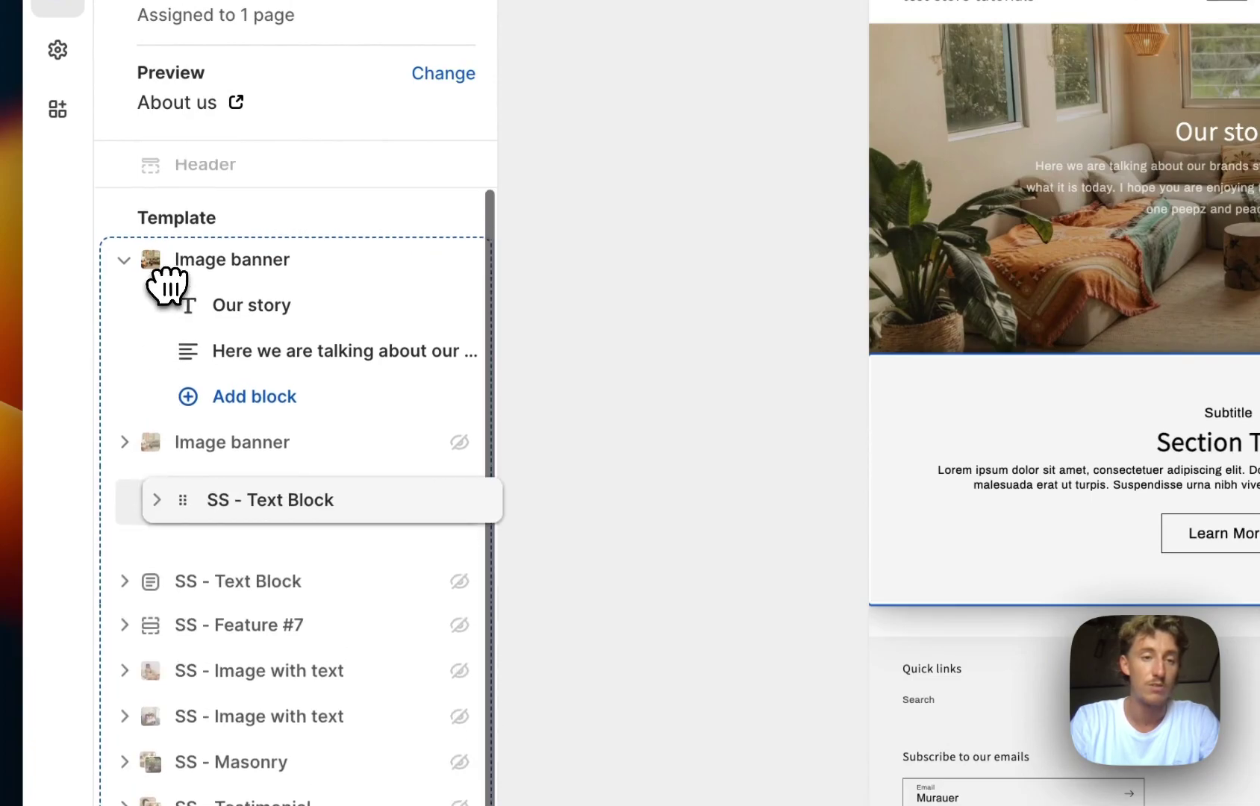
{"action": "left_click_drag", "start_coordinate": [150, 263], "coordinate": [146, 262]}
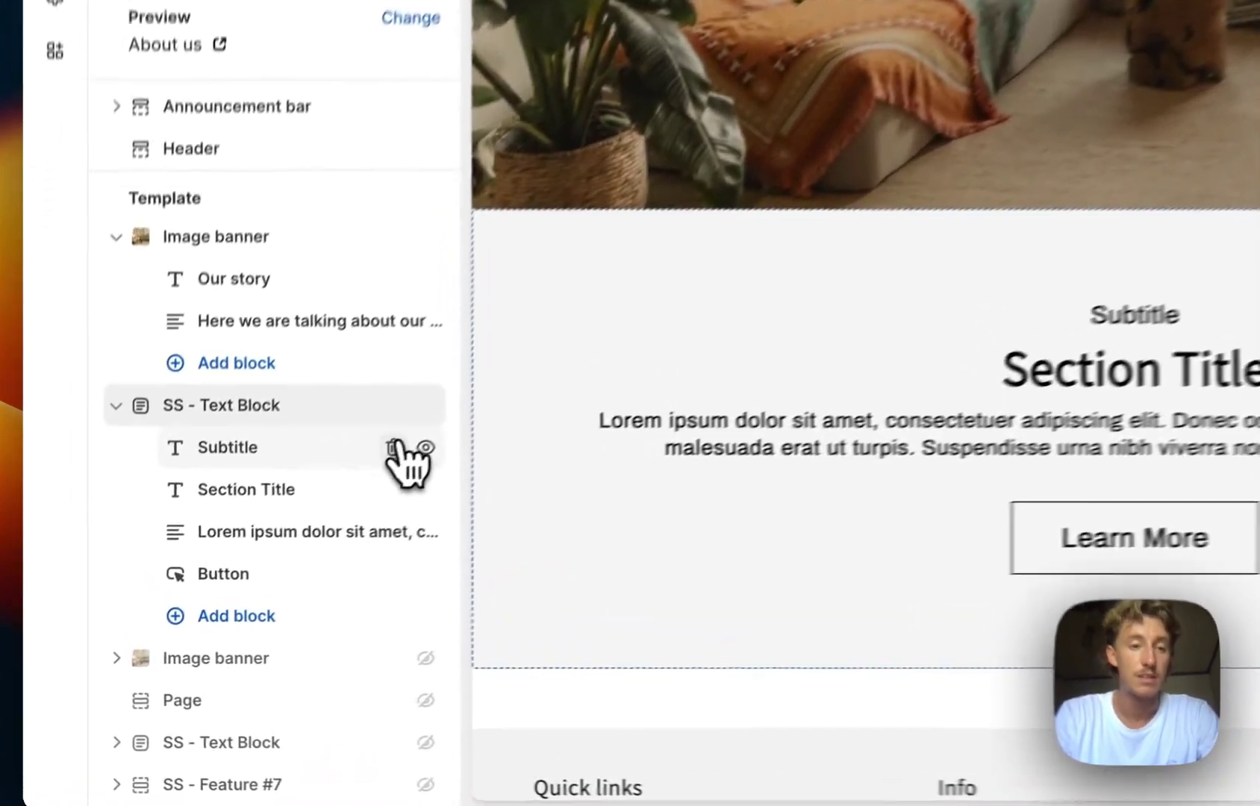
{"action": "left_click", "coordinate": [275, 535]}
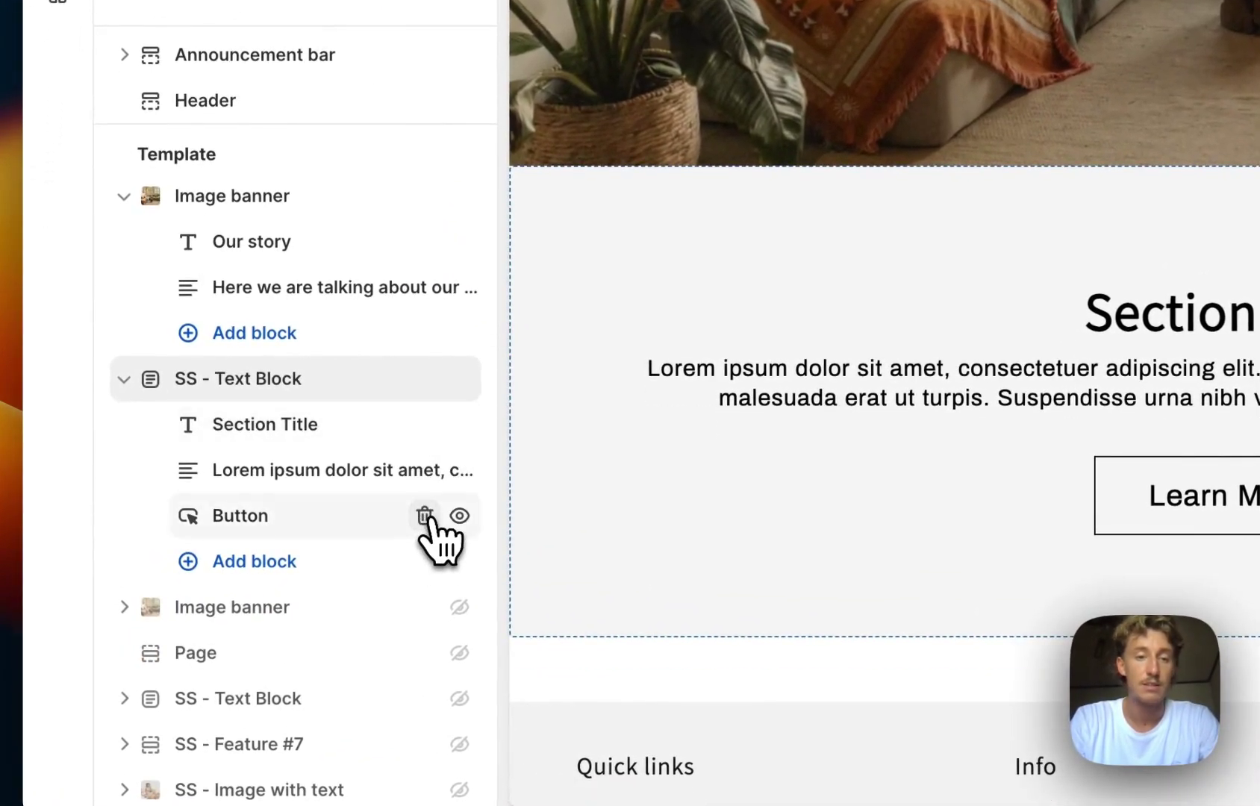
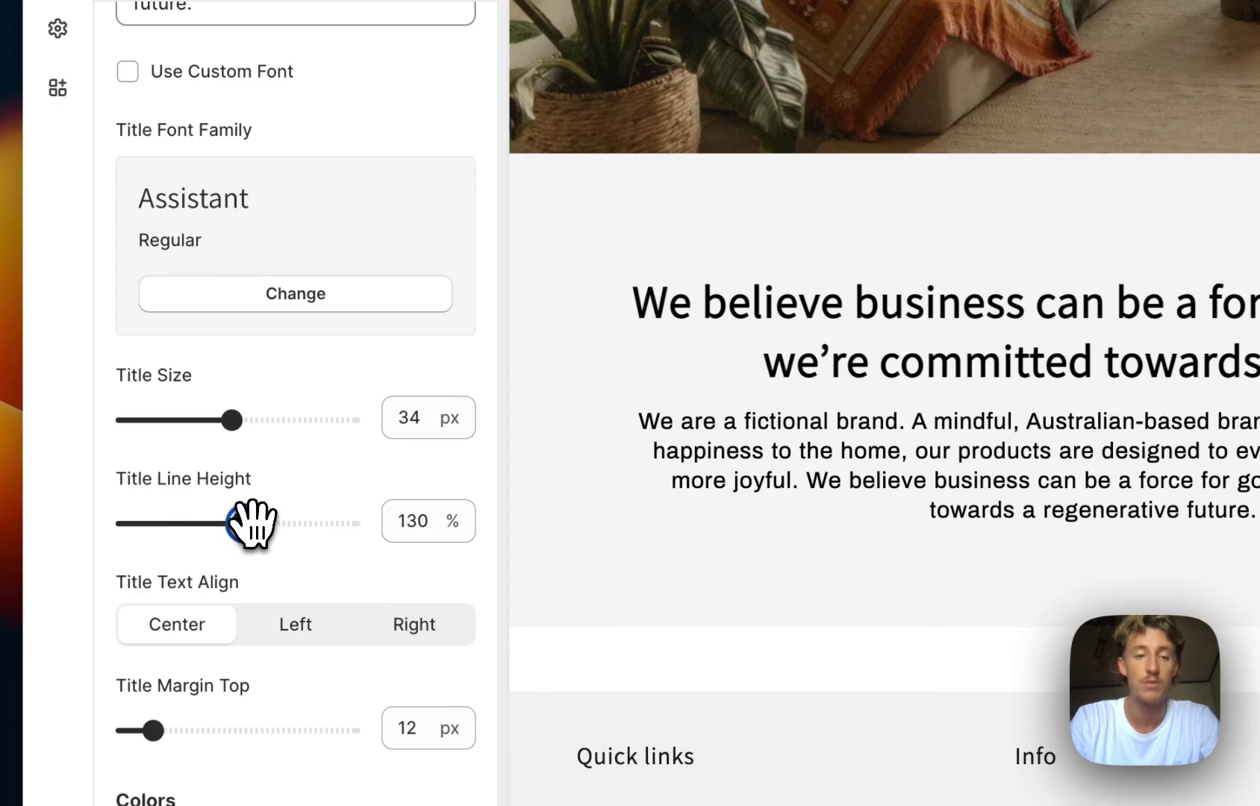
- Set the text block's title color to the golden orange #E8AD41
{"action": "scroll", "coordinate": [251, 501], "scroll_direction": "down", "scroll_amount": 3}
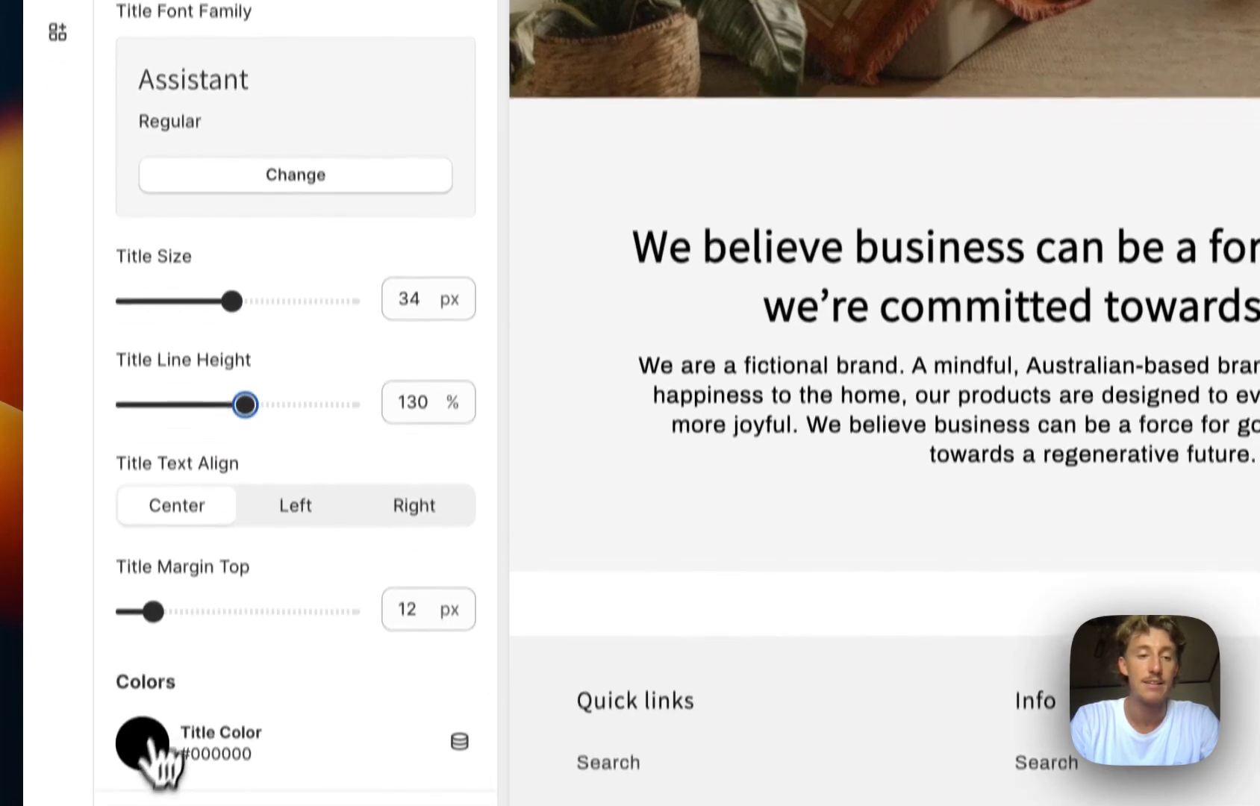
{"action": "left_click", "coordinate": [142, 799]}
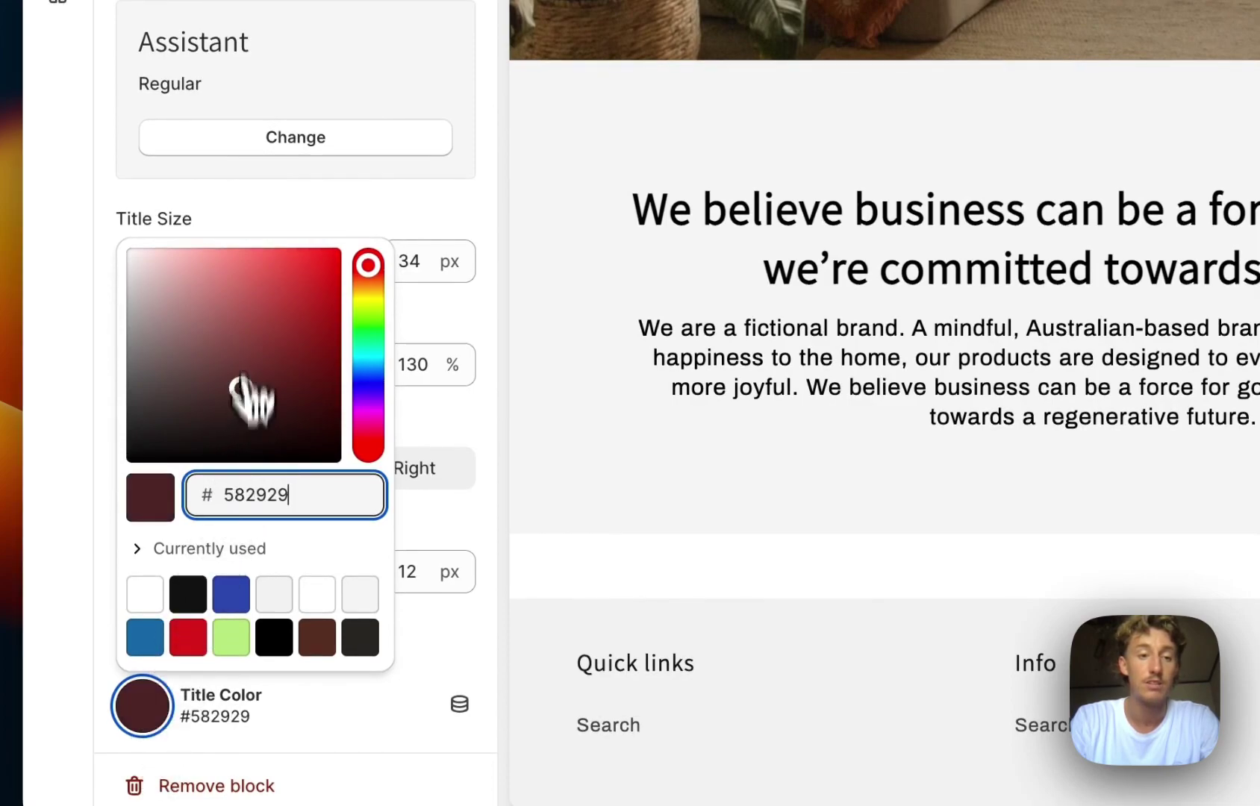
{"action": "left_click", "coordinate": [276, 263]}
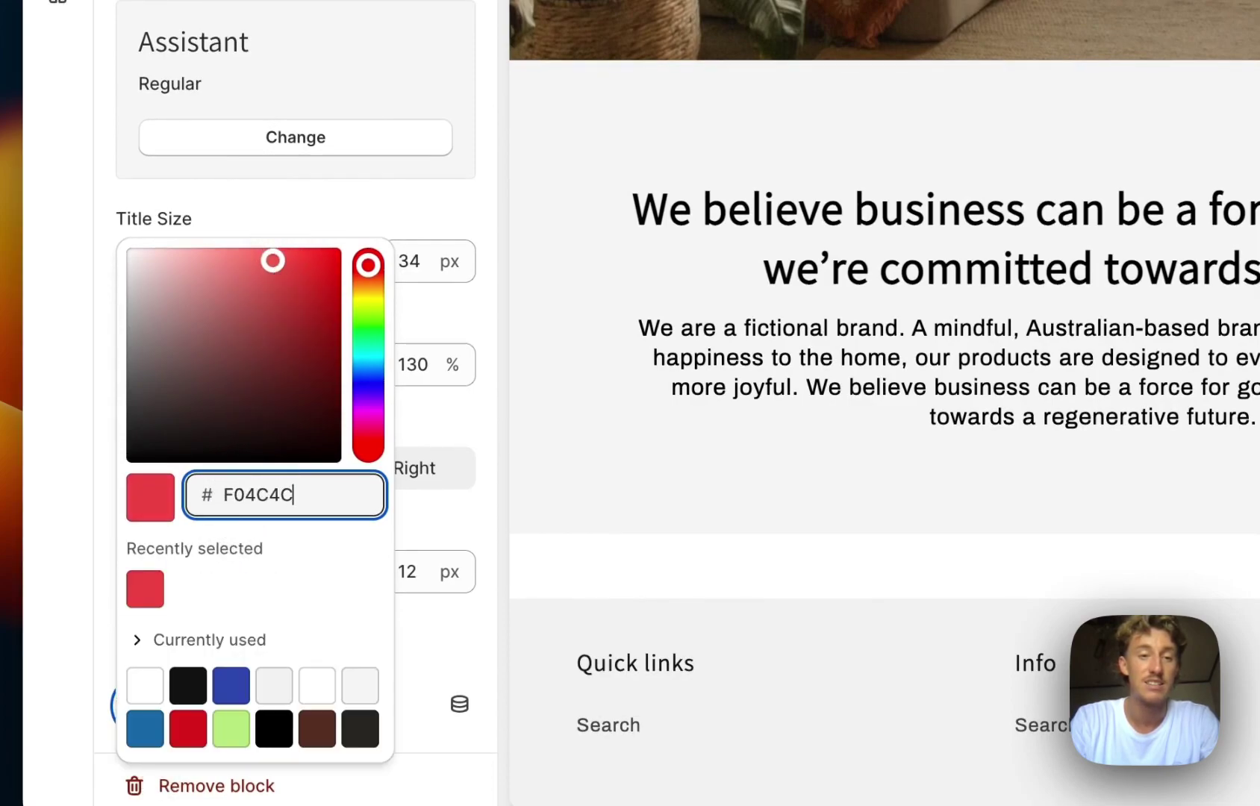
{"action": "mouse_move", "coordinate": [368, 266]}
{"action": "left_mouse_down"}
{"action": "mouse_move", "coordinate": [368, 297]}
{"action": "mouse_move", "coordinate": [367, 285]}
{"action": "left_mouse_up"}
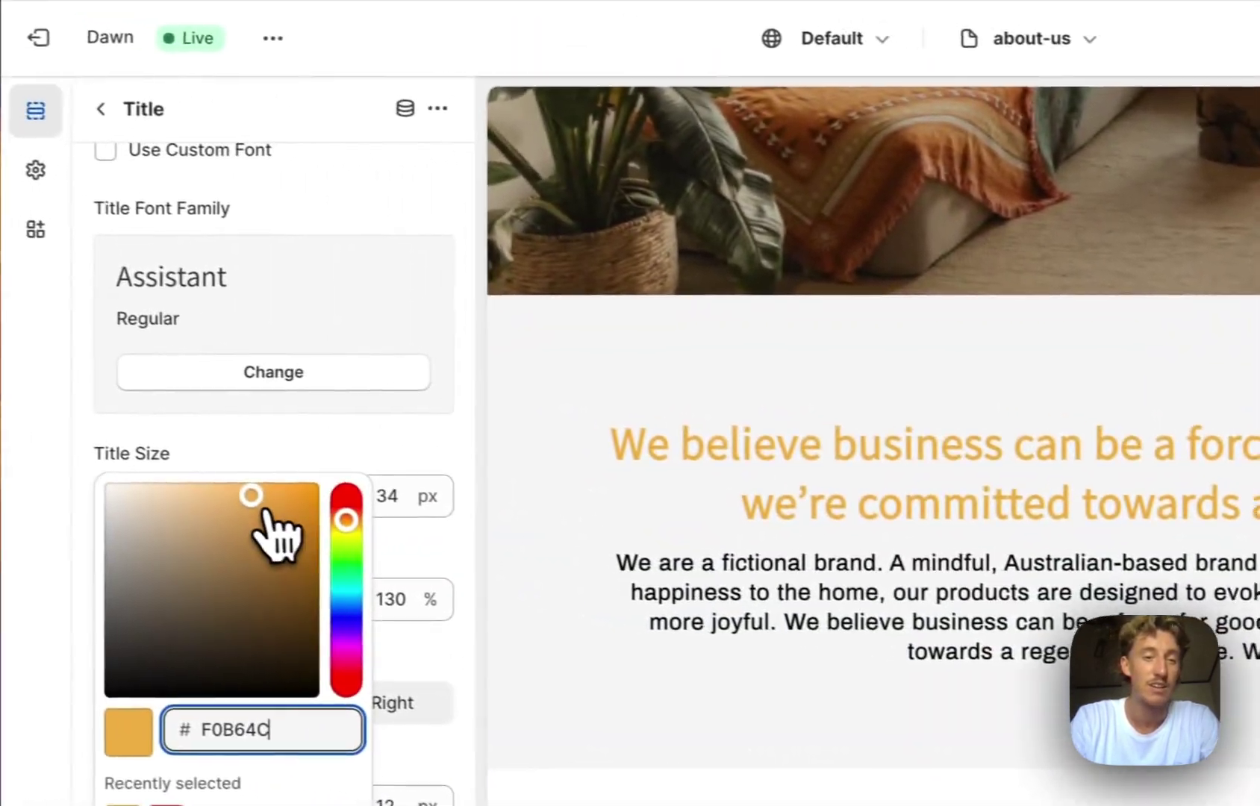
{"action": "mouse_move", "coordinate": [261, 507]}
{"action": "left_mouse_down"}
{"action": "mouse_move", "coordinate": [273, 489]}
{"action": "mouse_move", "coordinate": [263, 509]}
{"action": "left_mouse_up"}
{"action": "left_click", "coordinate": [262, 508]}
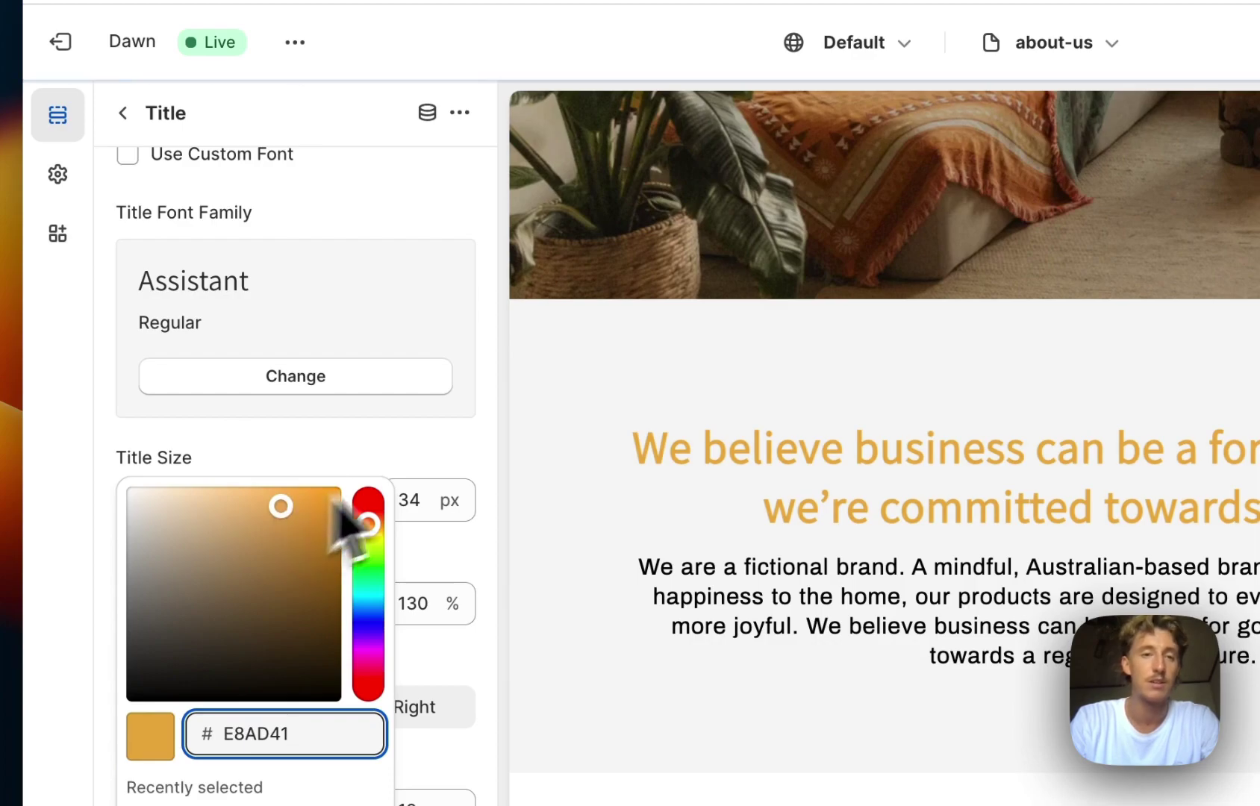
{"action": "left_click", "coordinate": [498, 386]}
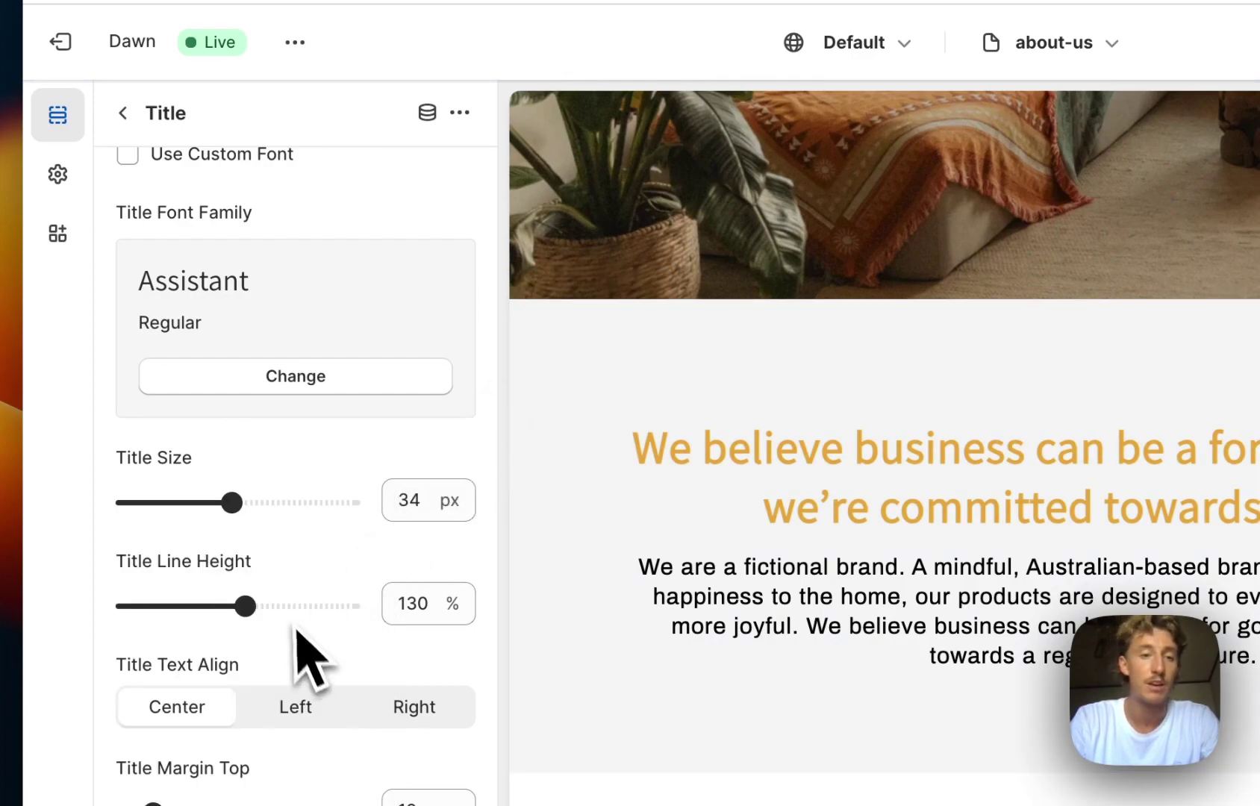
- Enable a custom font for the title and set its font family to the system font Serif
{"action": "scroll", "coordinate": [281, 390], "scroll_direction": "up", "scroll_amount": 3}
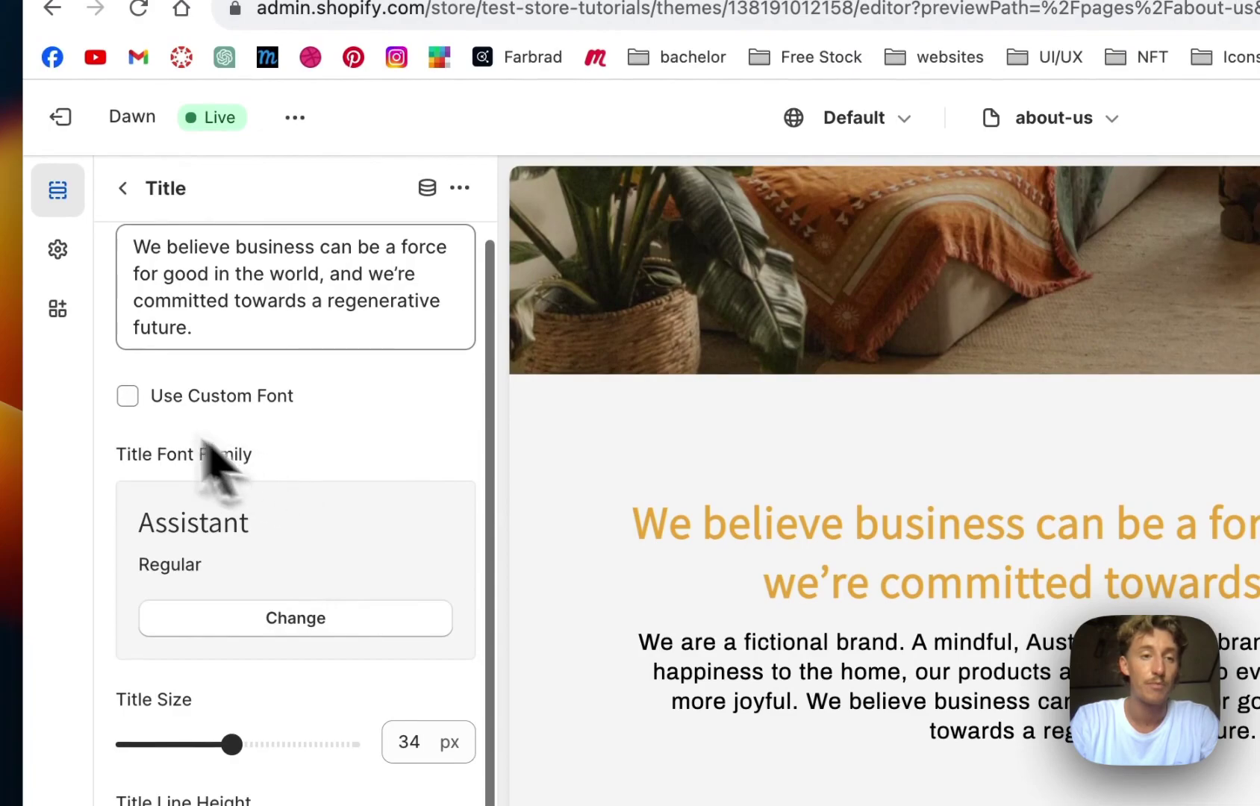
{"action": "left_click", "coordinate": [129, 396]}
{"action": "left_click", "coordinate": [295, 618]}
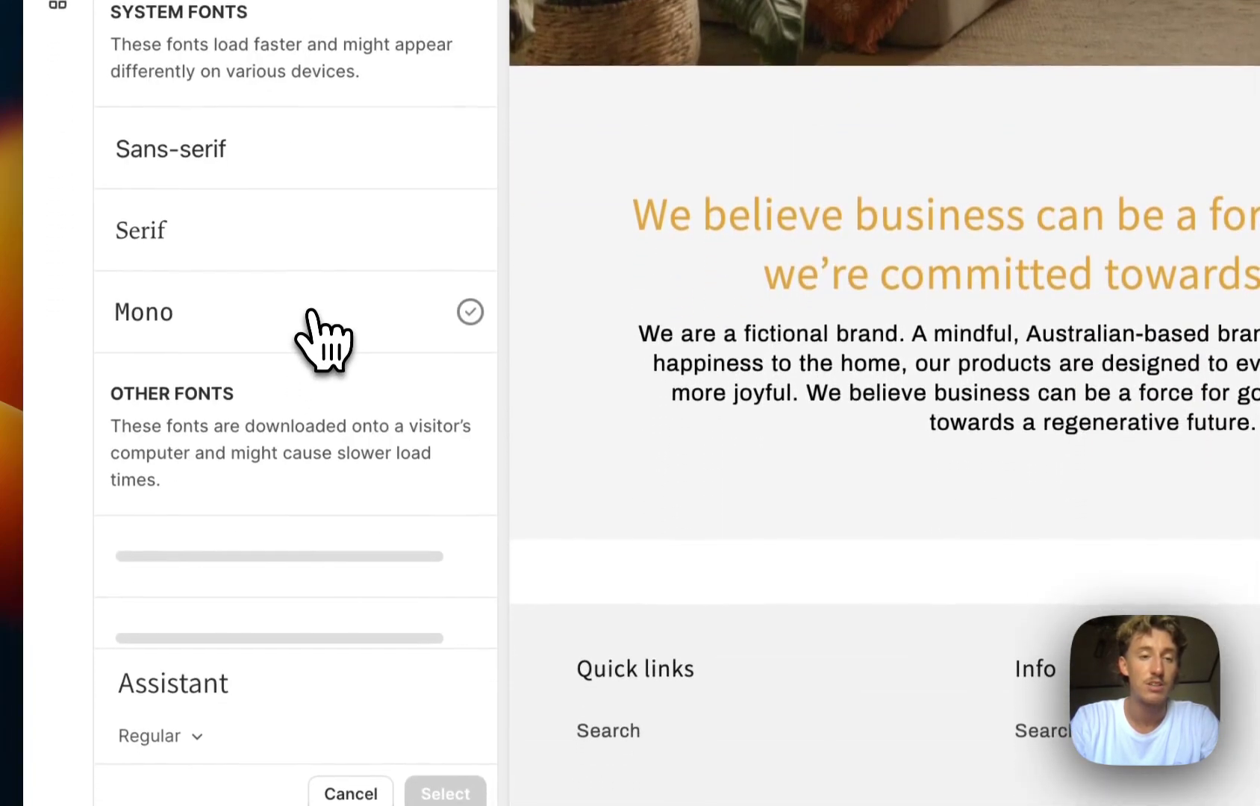
{"action": "left_click", "coordinate": [270, 240]}
{"action": "left_click", "coordinate": [446, 791]}
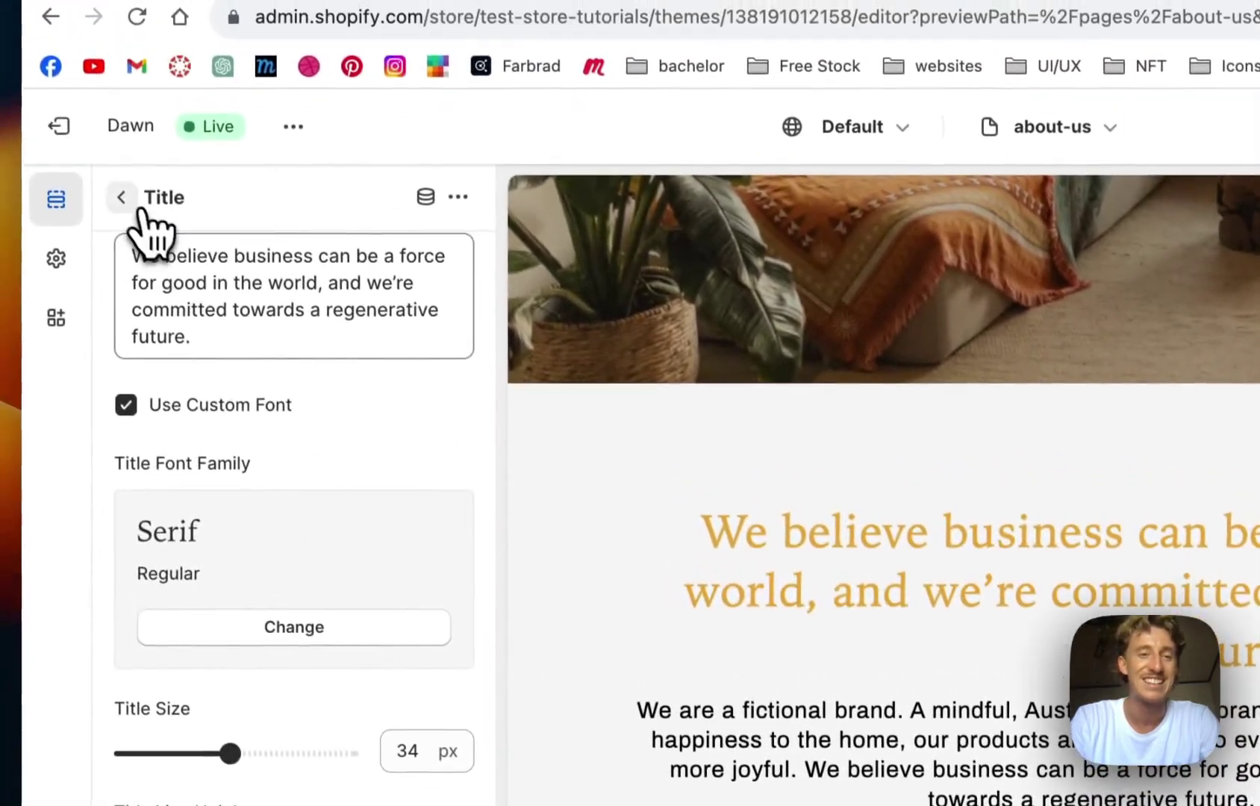
- Set the "We are a fictional brand" paragraph's line height to 180% and its text color to #505050
{"action": "left_click", "coordinate": [123, 199]}
{"action": "left_click", "coordinate": [328, 577]}
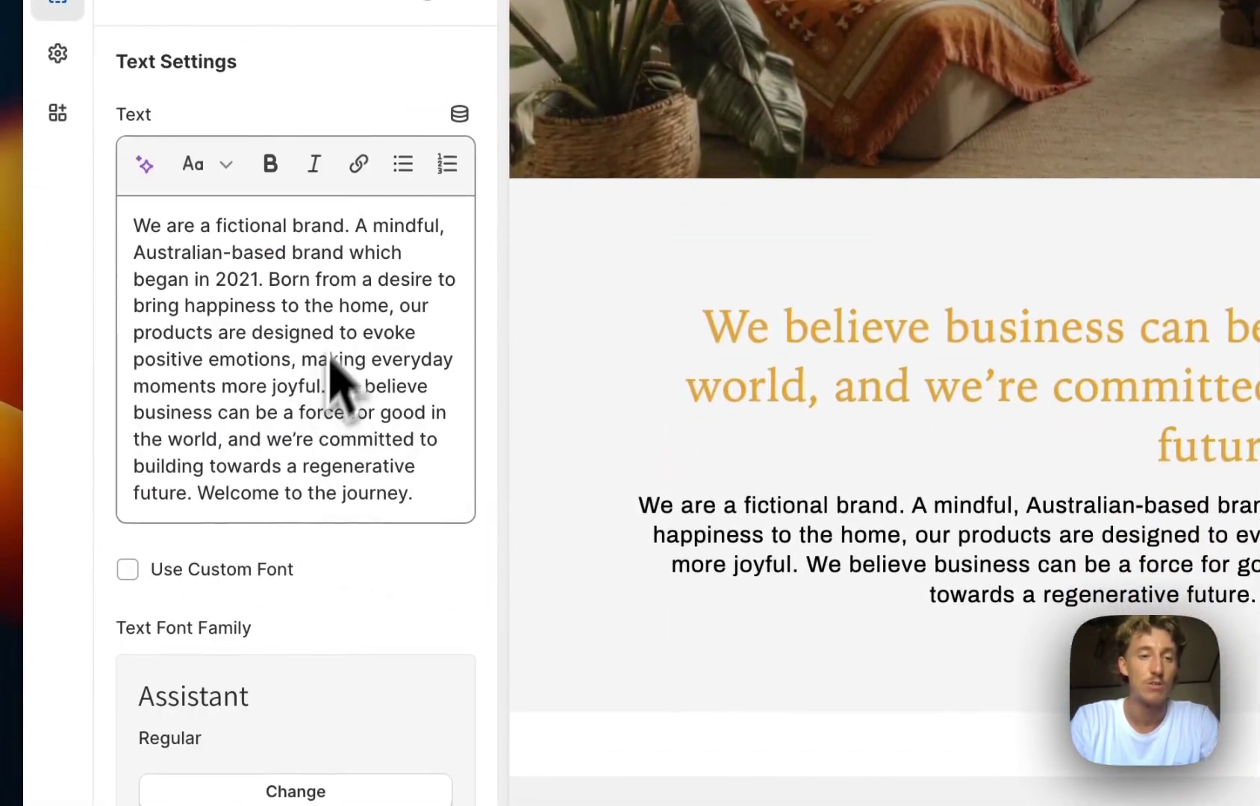
{"action": "scroll", "coordinate": [324, 364], "scroll_direction": "down", "scroll_amount": 12}
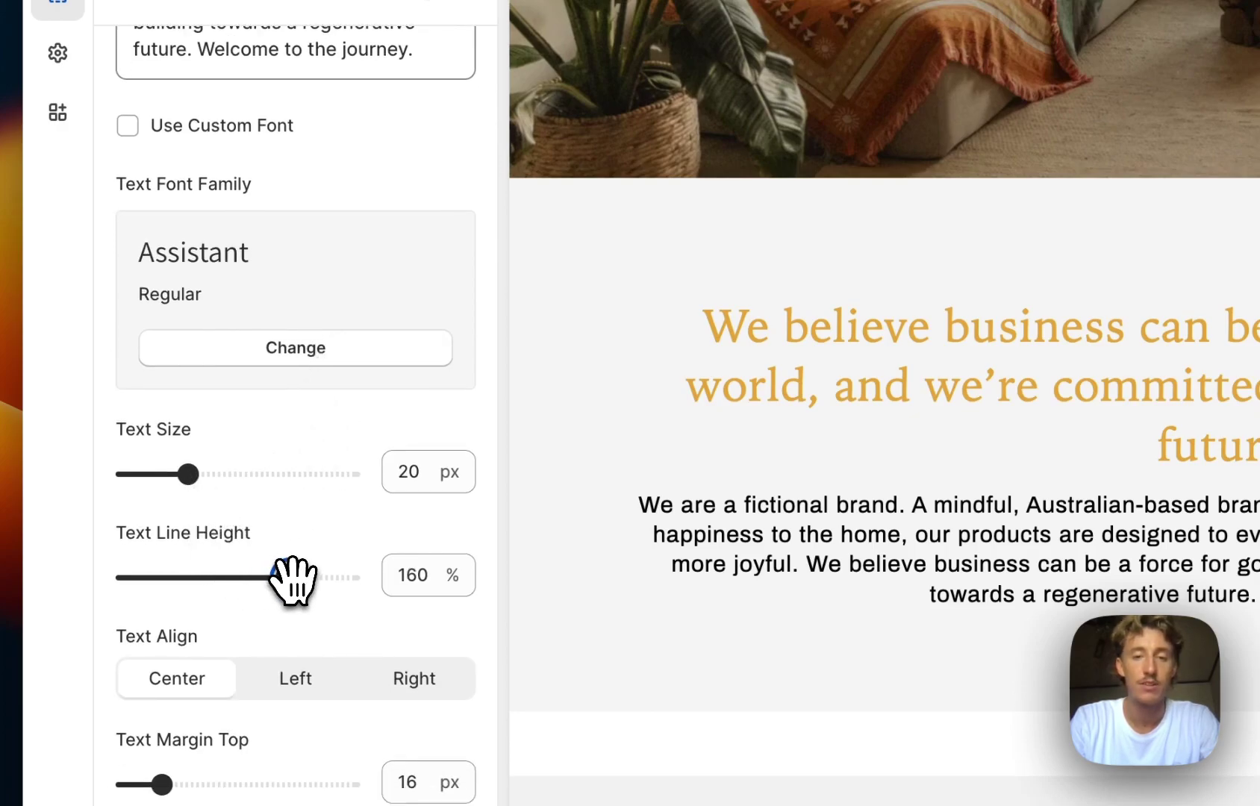
{"action": "left_click_drag", "start_coordinate": [318, 579], "coordinate": [330, 582]}
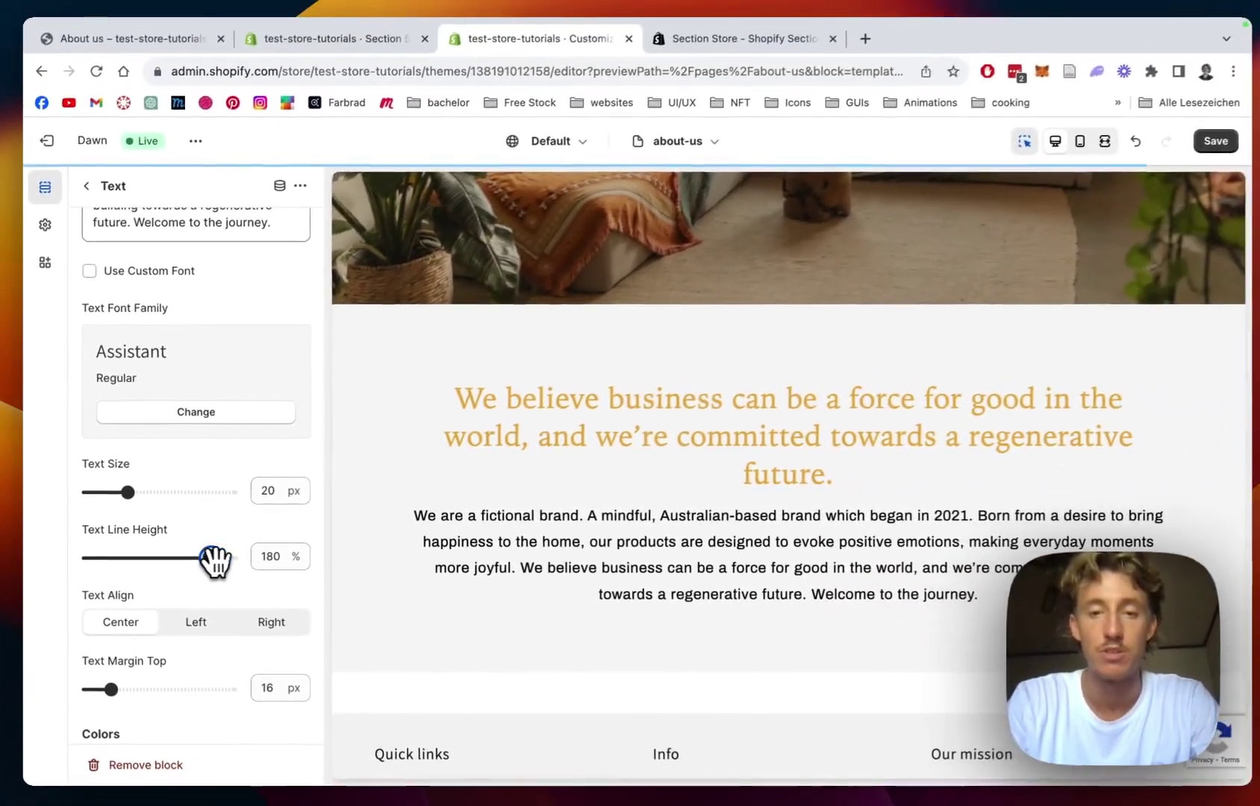
{"action": "left_click_drag", "start_coordinate": [216, 560], "coordinate": [209, 560]}
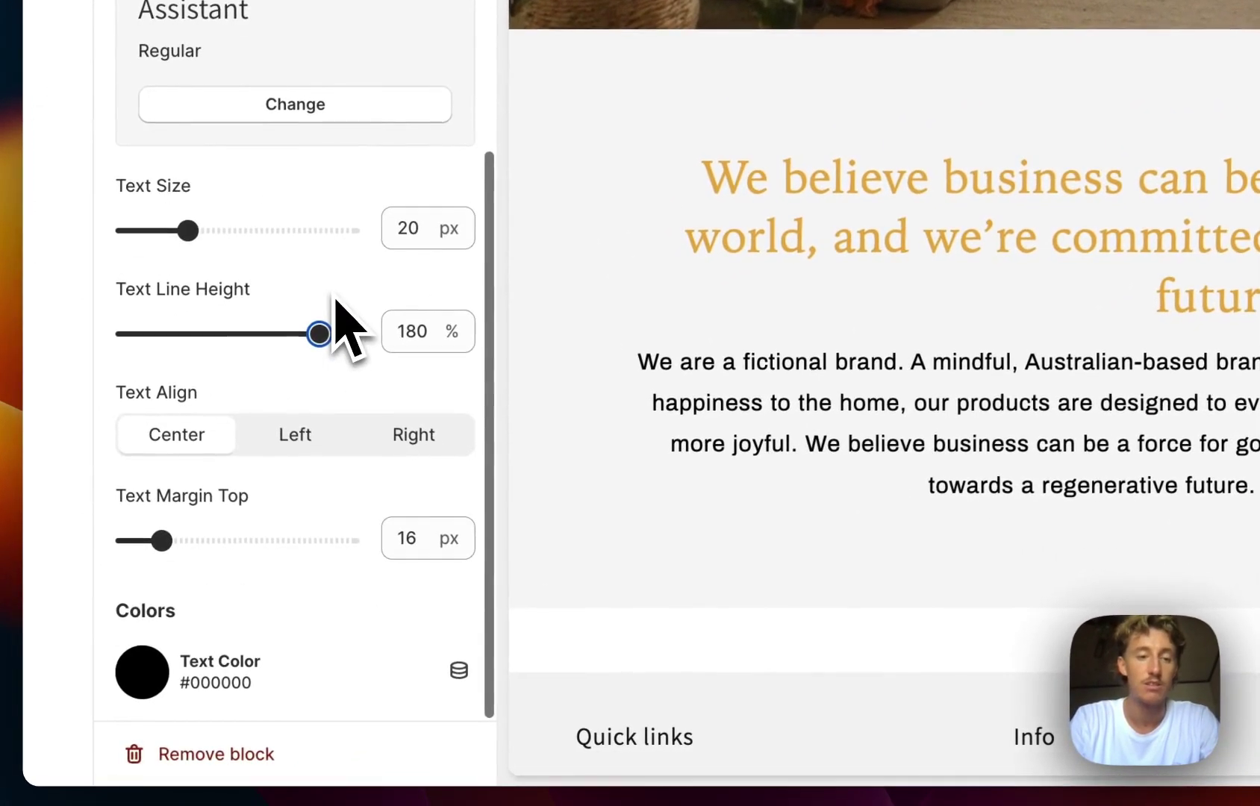
{"action": "left_click", "coordinate": [149, 669]}
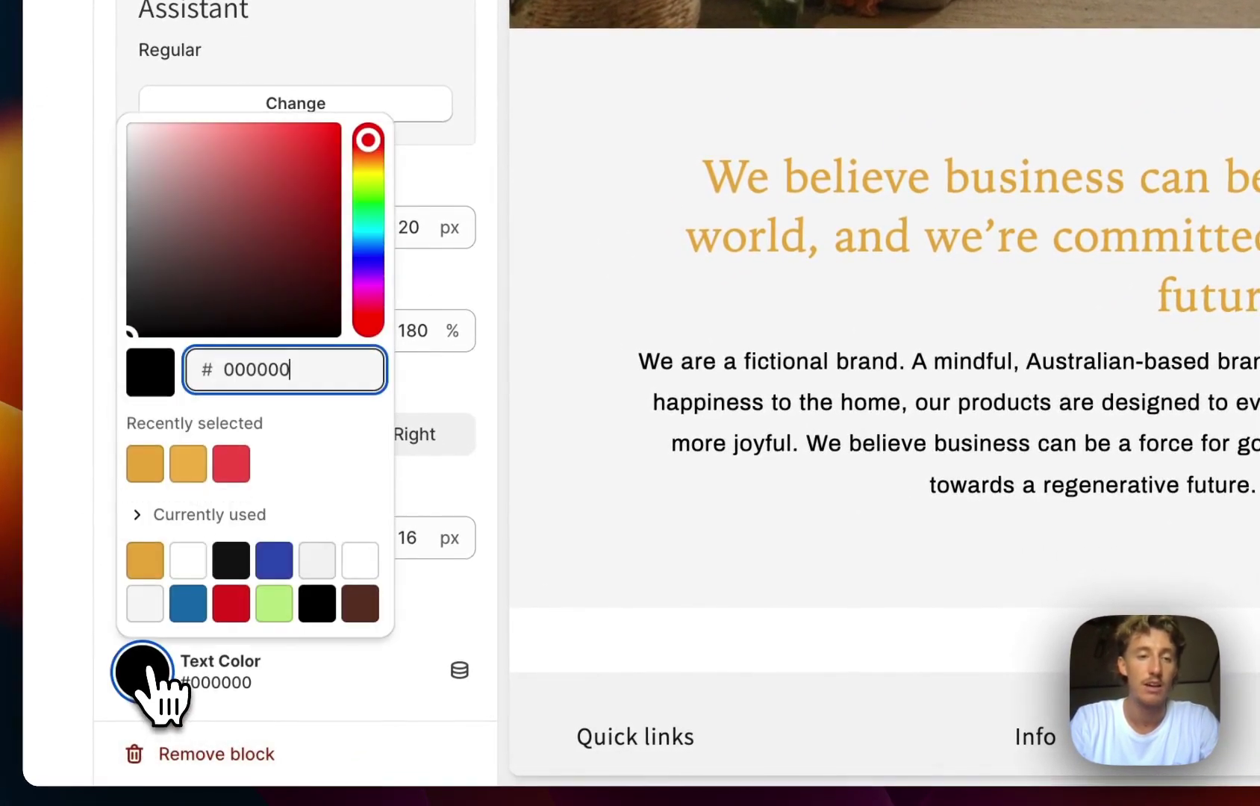
{"action": "left_click", "coordinate": [108, 282]}
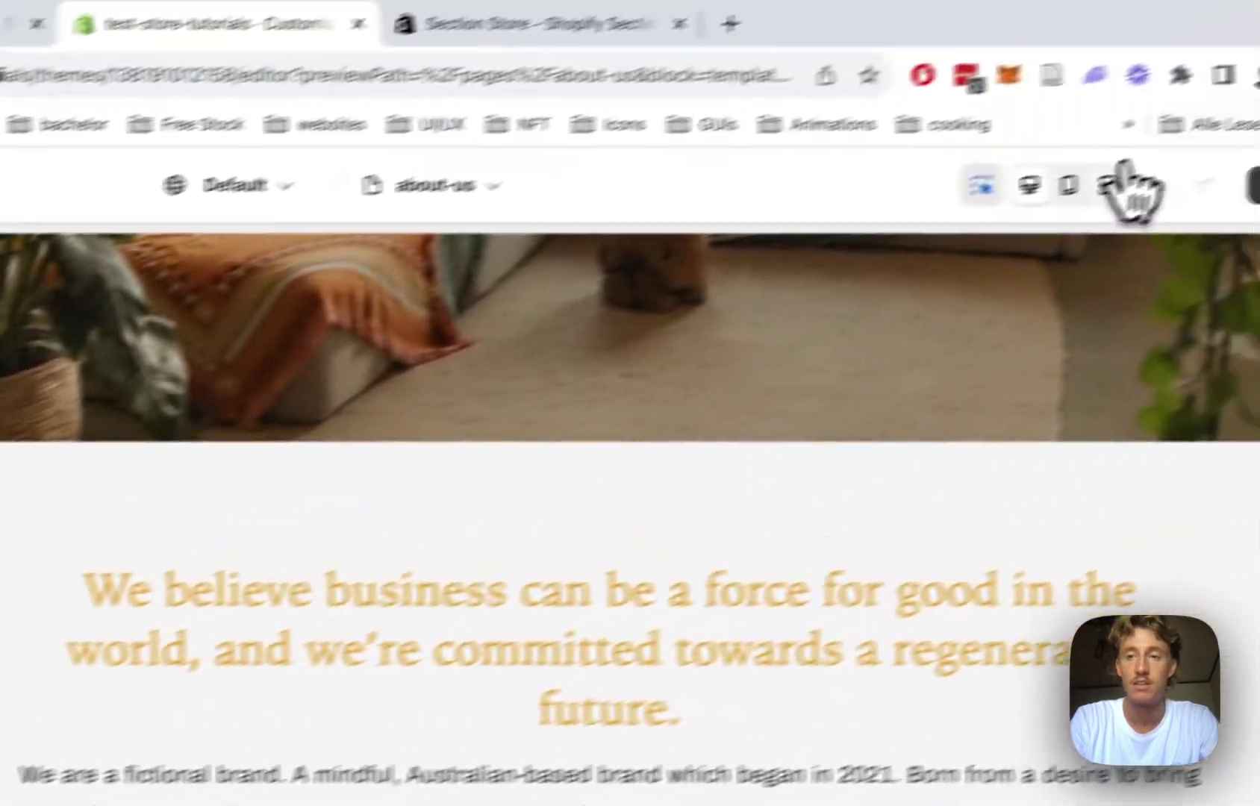
- Preview the styled text section in fullscreen, return to the desktop view and review the paragraph's settings
{"action": "left_click", "coordinate": [1109, 185]}
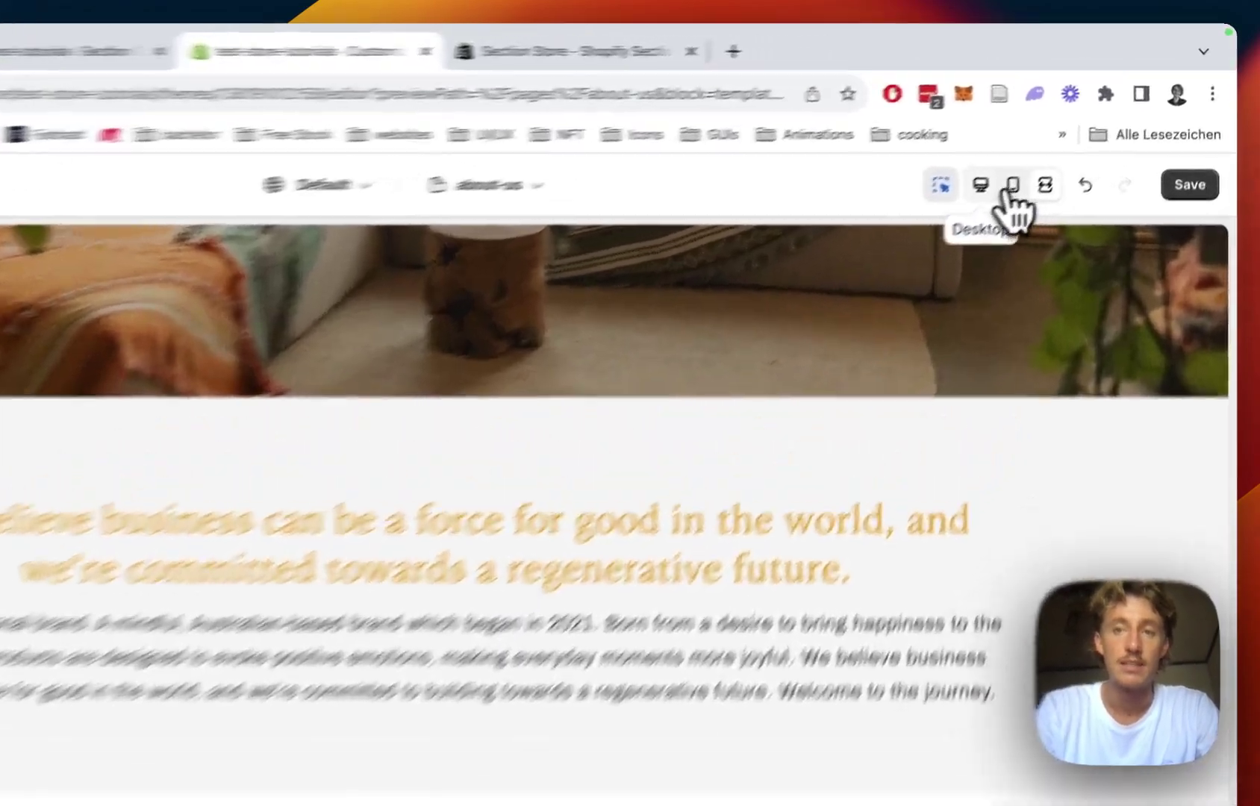
{"action": "left_click", "coordinate": [1043, 145]}
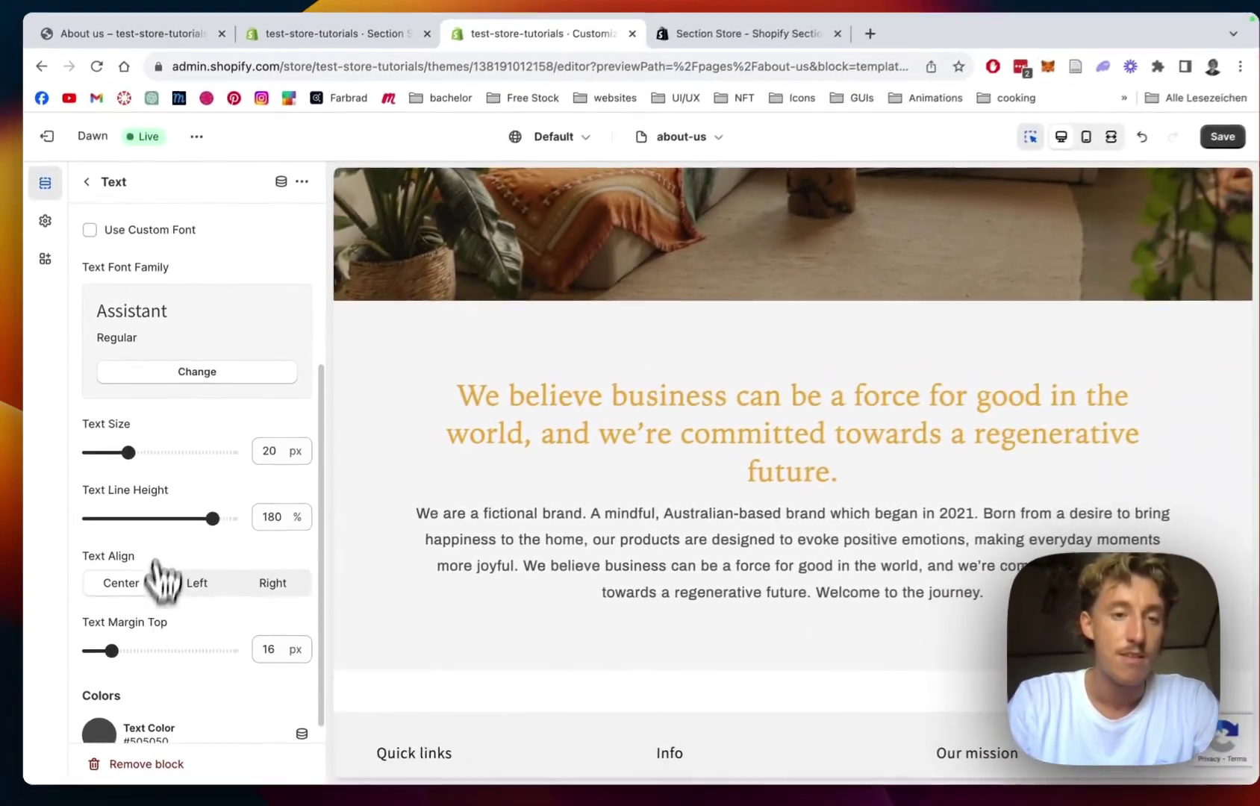
{"action": "scroll", "coordinate": [170, 509], "scroll_direction": "up", "scroll_amount": 5}
{"action": "scroll", "coordinate": [171, 509], "scroll_direction": "down", "scroll_amount": 5}
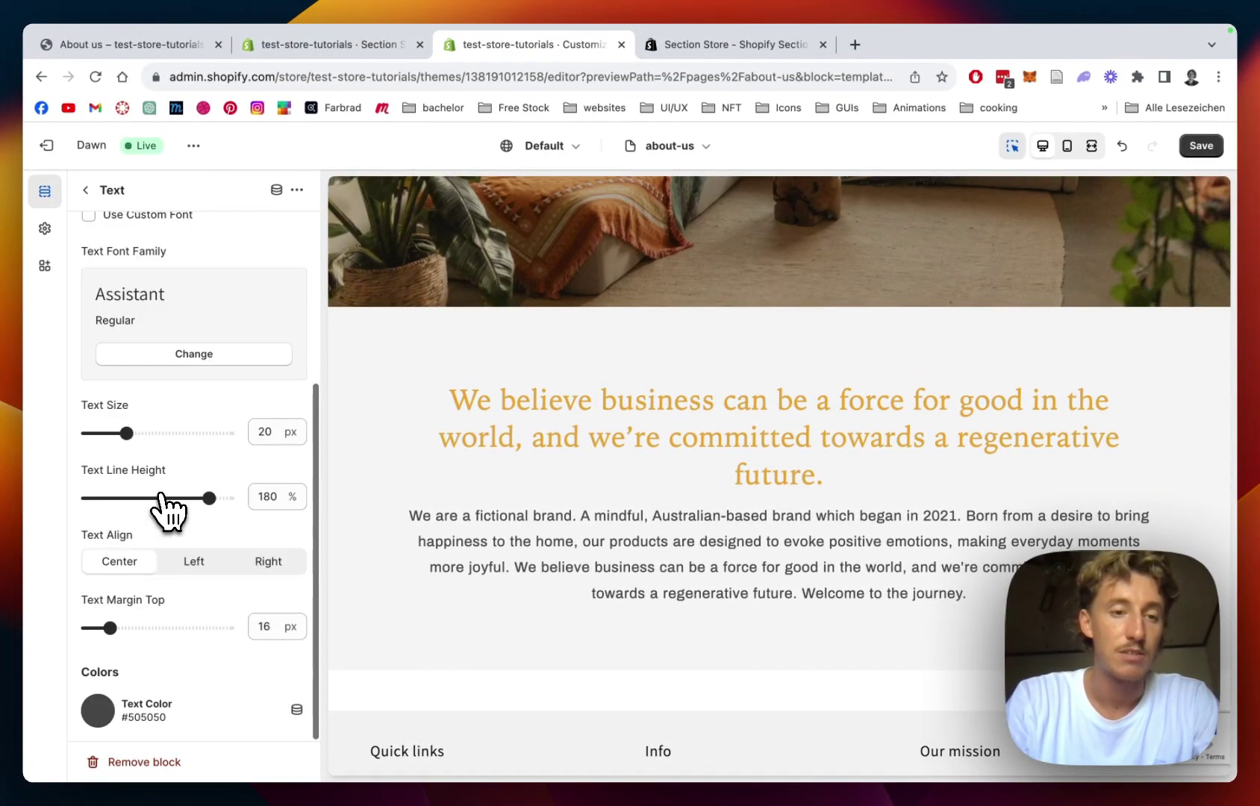
{"action": "scroll", "coordinate": [161, 496], "scroll_direction": "up", "scroll_amount": 5}
- Open the SS - Text Block section's settings and review its image, content padding and layout options
{"action": "left_click", "coordinate": [85, 190]}
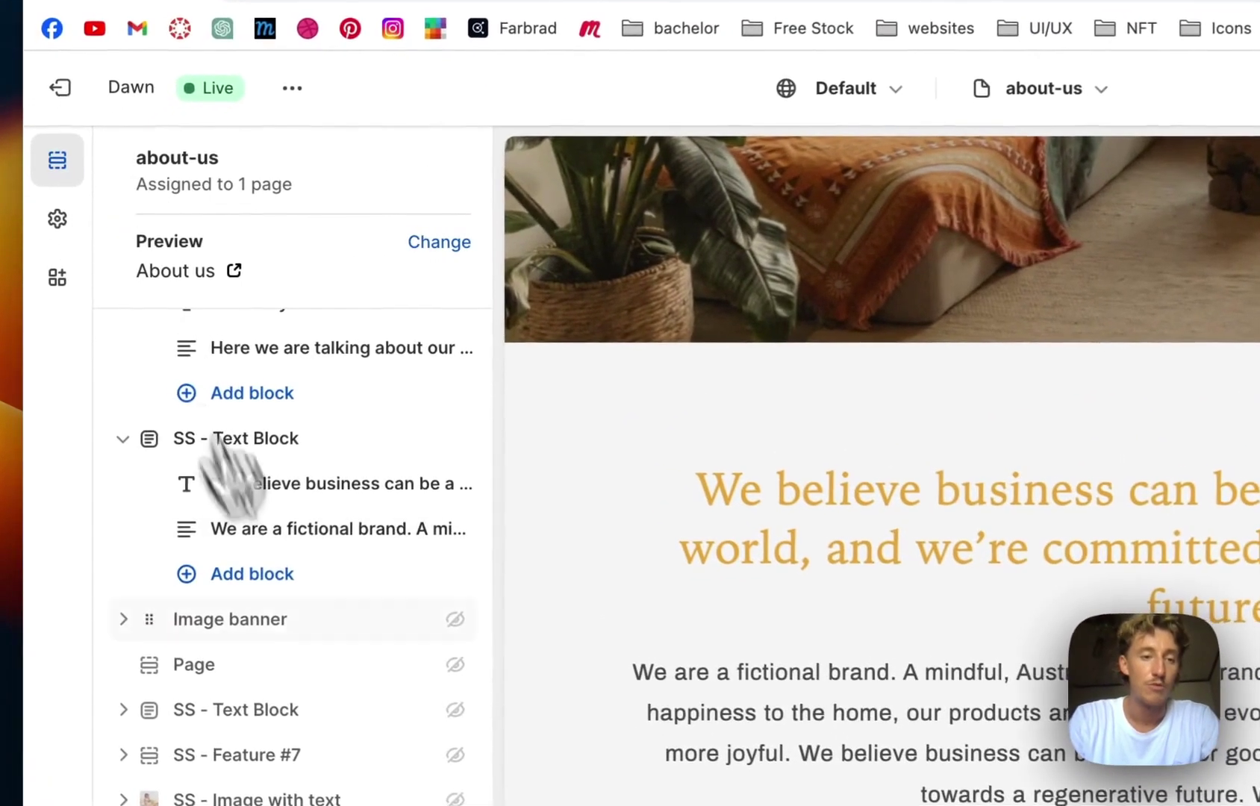
{"action": "left_click", "coordinate": [253, 442]}
{"action": "scroll", "coordinate": [261, 463], "scroll_direction": "down", "scroll_amount": 4}
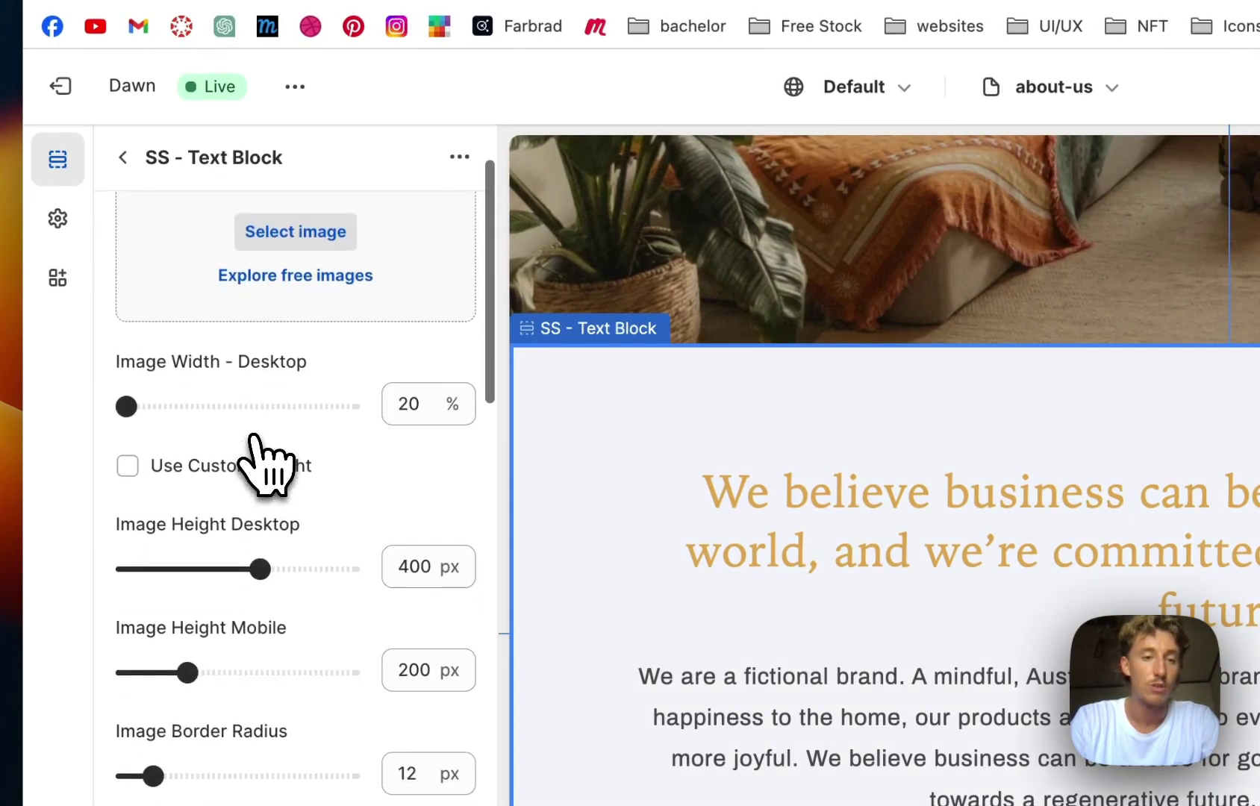
{"action": "scroll", "coordinate": [257, 456], "scroll_direction": "up", "scroll_amount": 2}
{"action": "scroll", "coordinate": [258, 448], "scroll_direction": "down", "scroll_amount": 3}
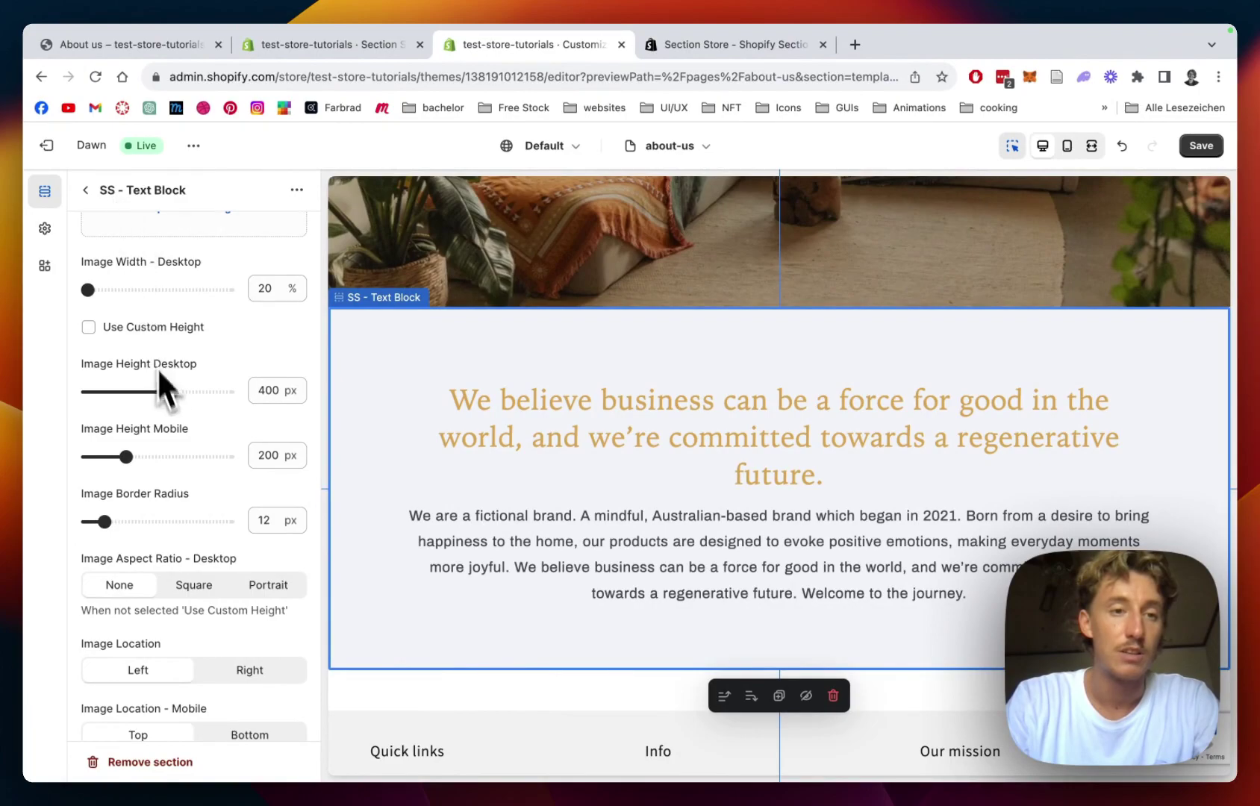
{"action": "scroll", "coordinate": [184, 367], "scroll_direction": "down", "scroll_amount": 6}
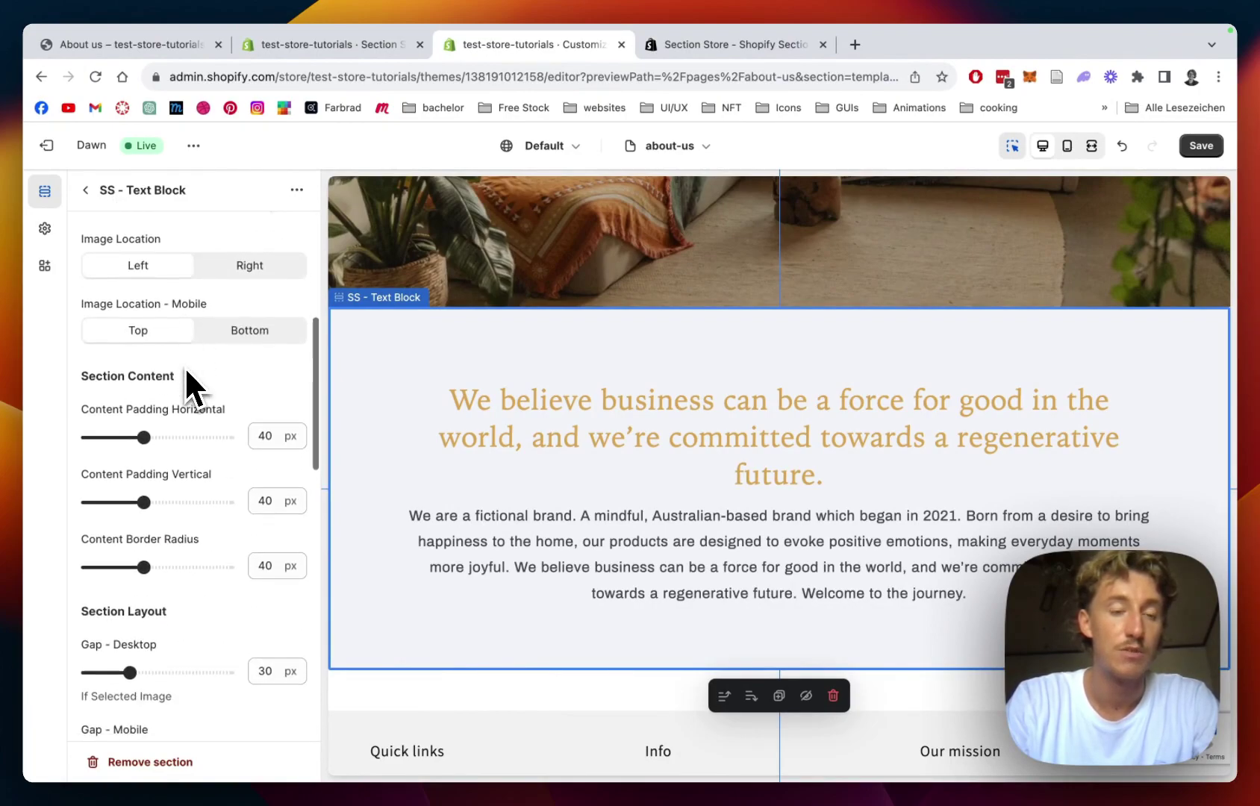
{"action": "scroll", "coordinate": [184, 366], "scroll_direction": "up", "scroll_amount": 8}
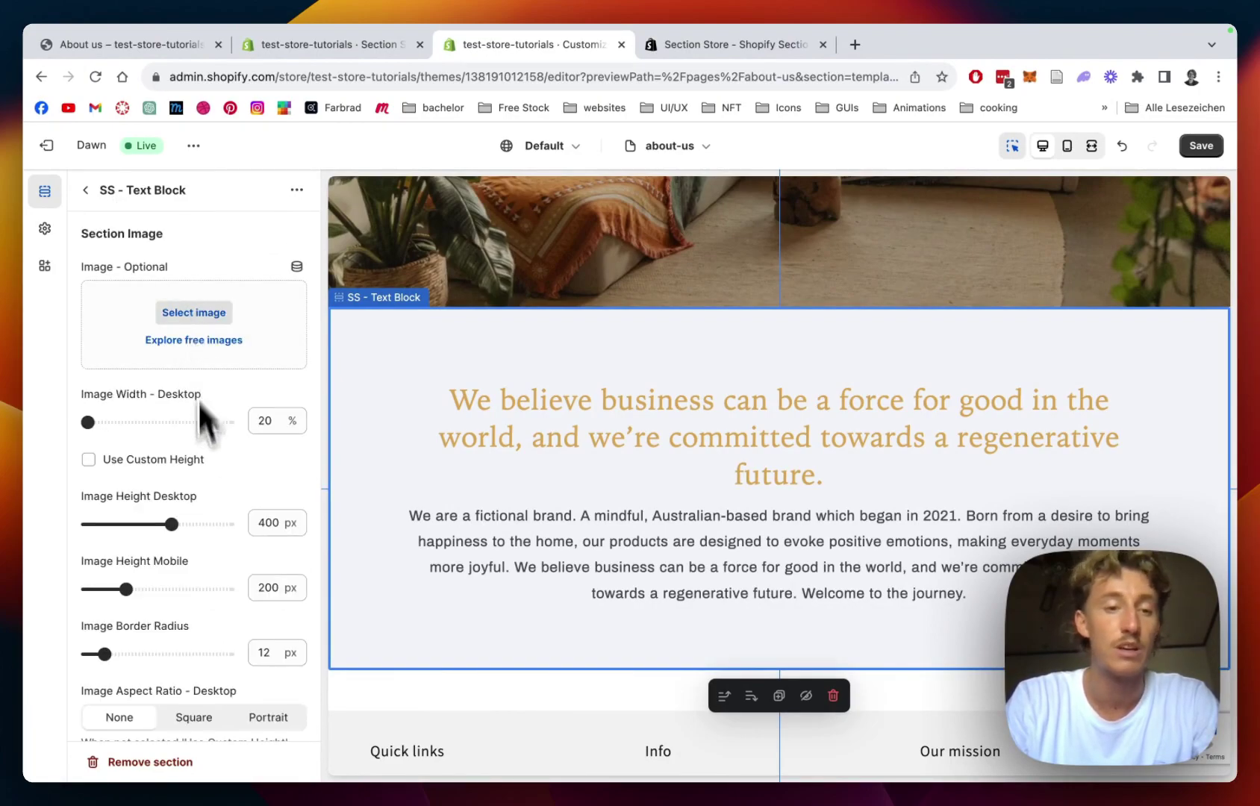
{"action": "scroll", "coordinate": [204, 478], "scroll_direction": "down", "scroll_amount": 5}
{"action": "scroll", "coordinate": [203, 478], "scroll_direction": "down", "scroll_amount": 4}
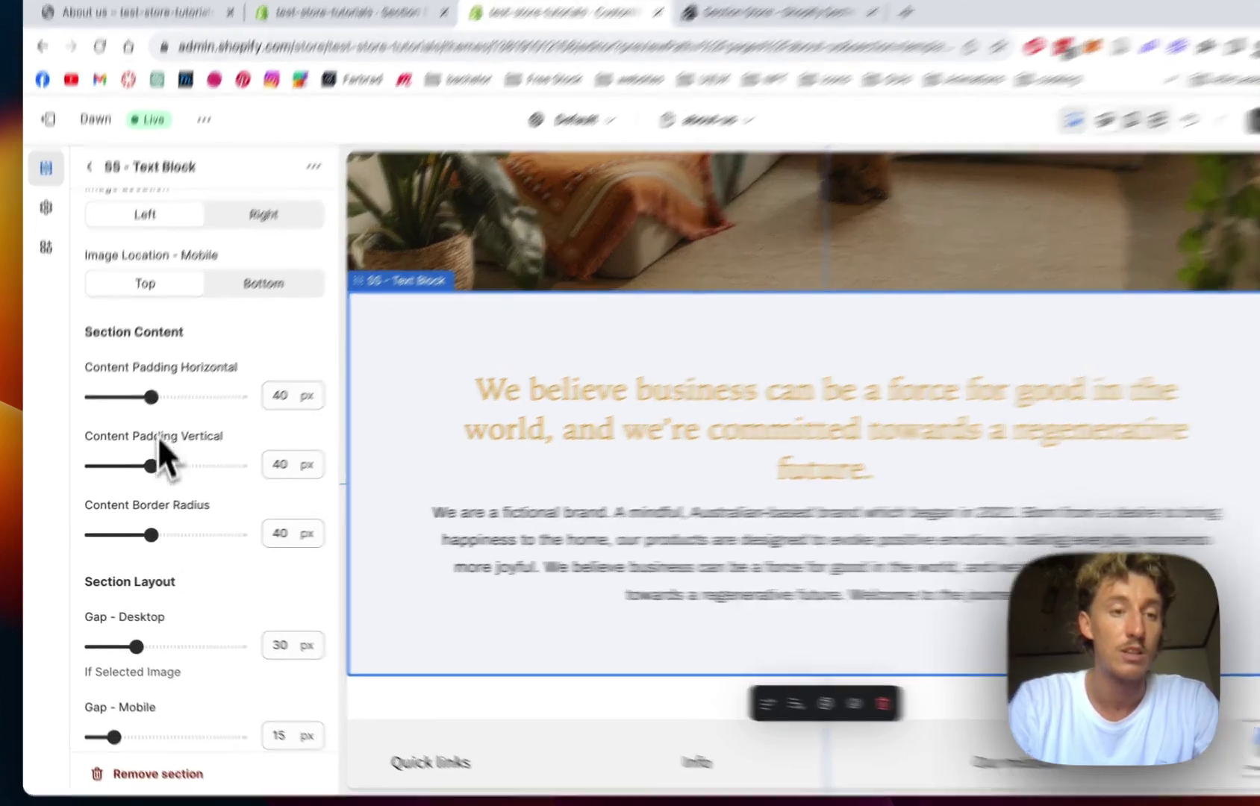
- Set the text block section's horizontal content padding to 20 px and its desktop gap to 50 px
{"action": "left_click_drag", "start_coordinate": [144, 472], "coordinate": [127, 468]}
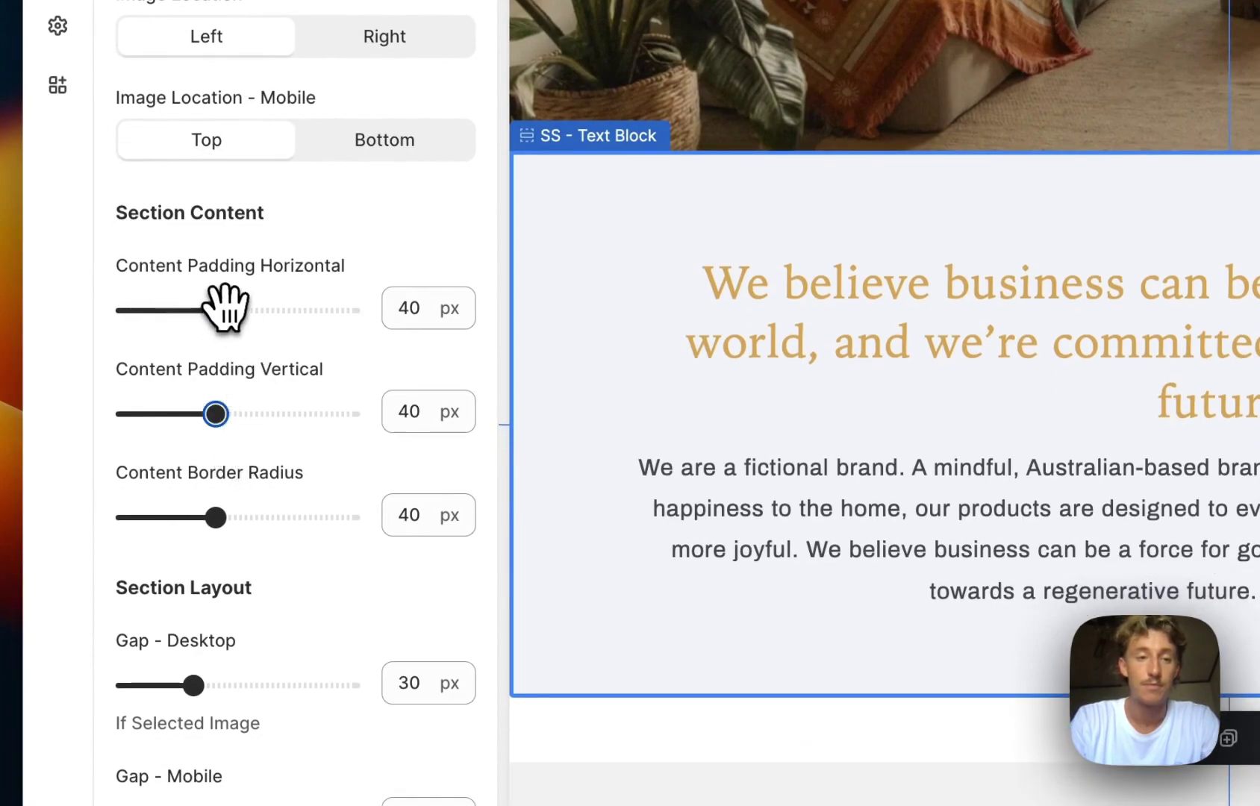
{"action": "left_click_drag", "start_coordinate": [226, 308], "coordinate": [191, 308]}
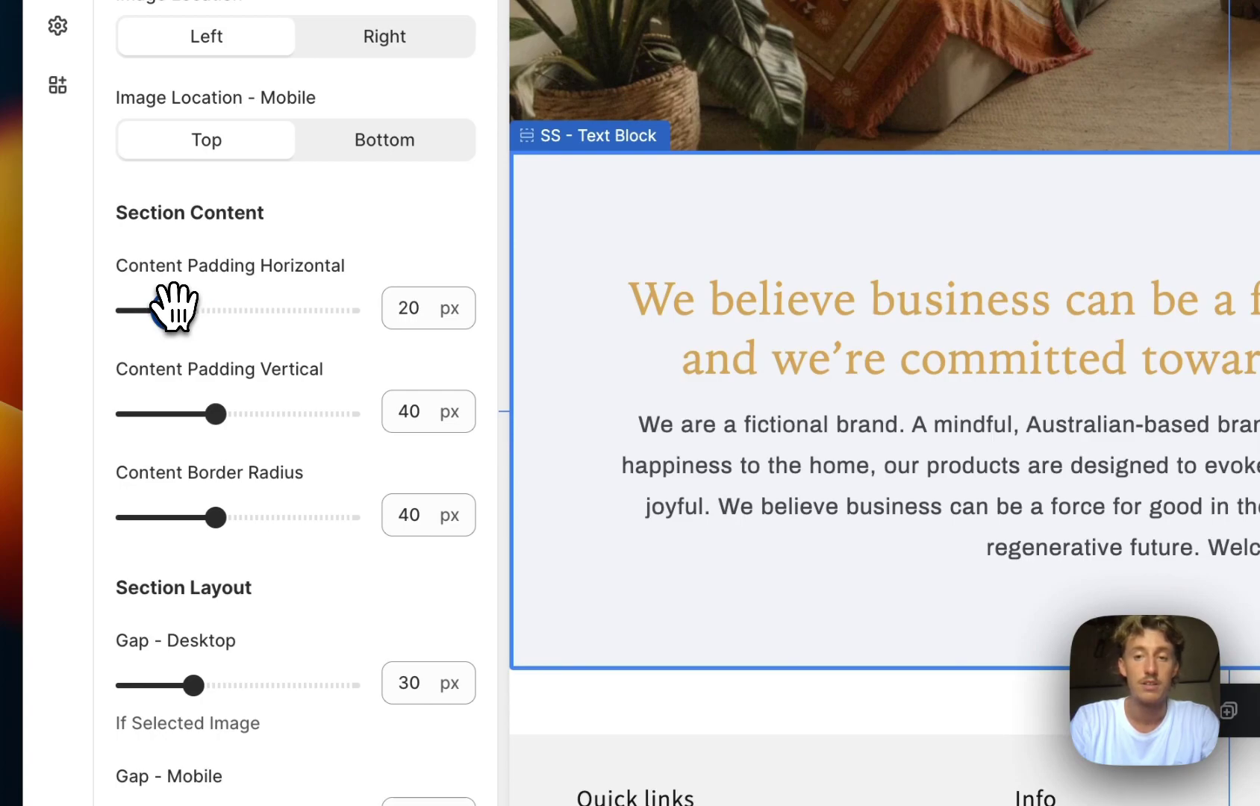
{"action": "scroll", "coordinate": [275, 237], "scroll_direction": "down", "scroll_amount": 10}
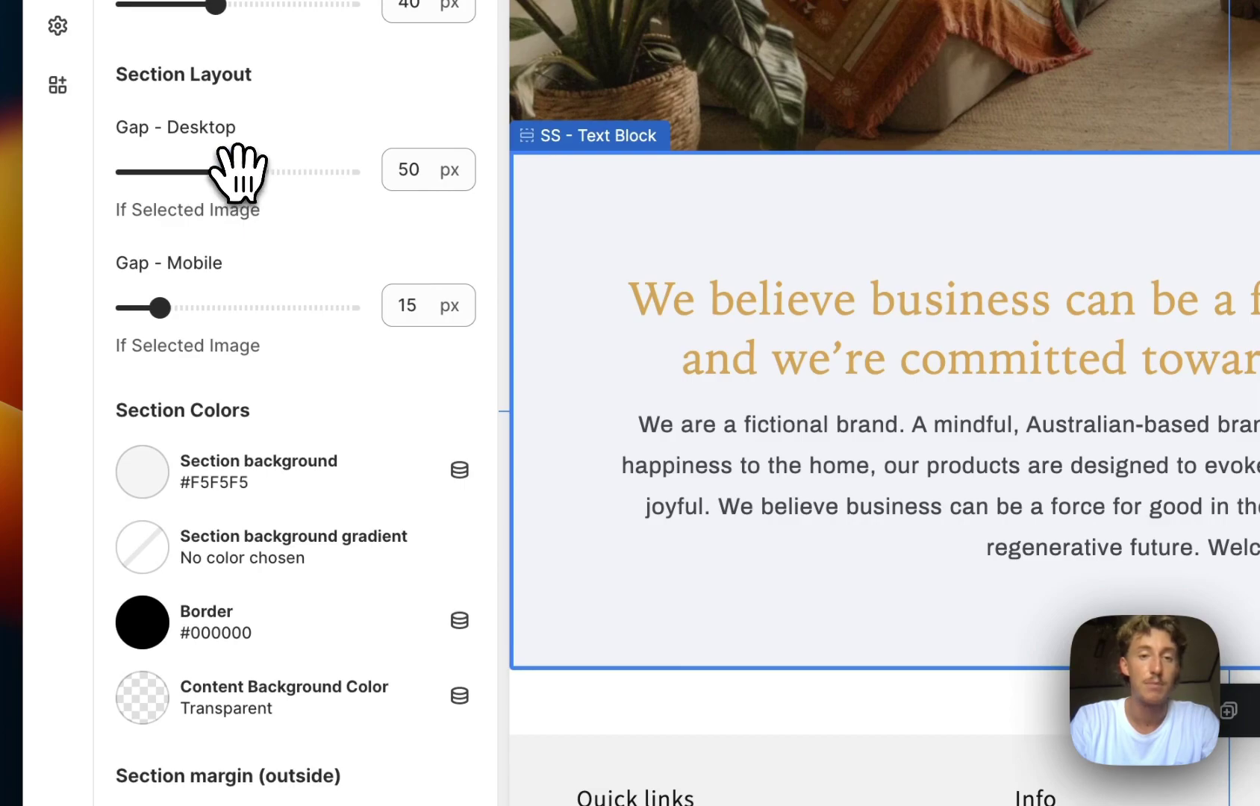
- Change the text block section's background color to white #FFFFFF
{"action": "scroll", "coordinate": [239, 172], "scroll_direction": "down", "scroll_amount": 5}
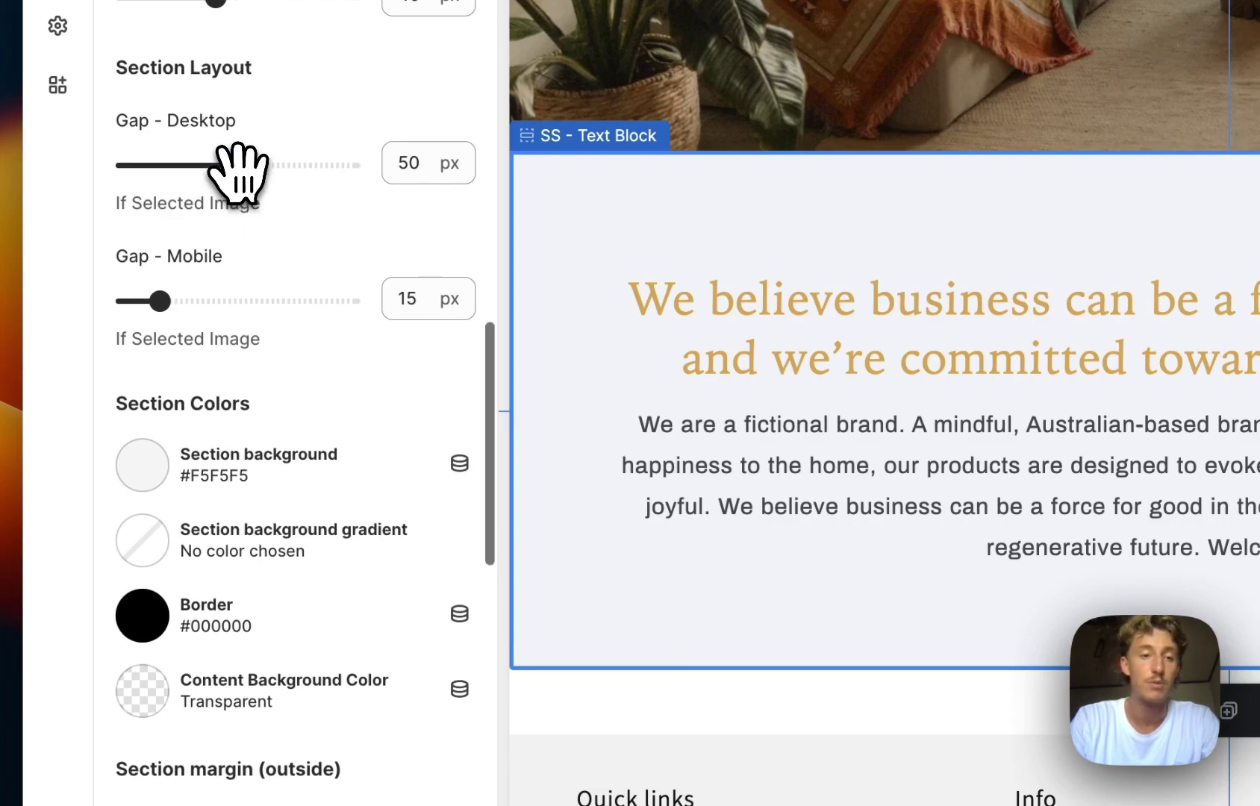
{"action": "left_click", "coordinate": [159, 273]}
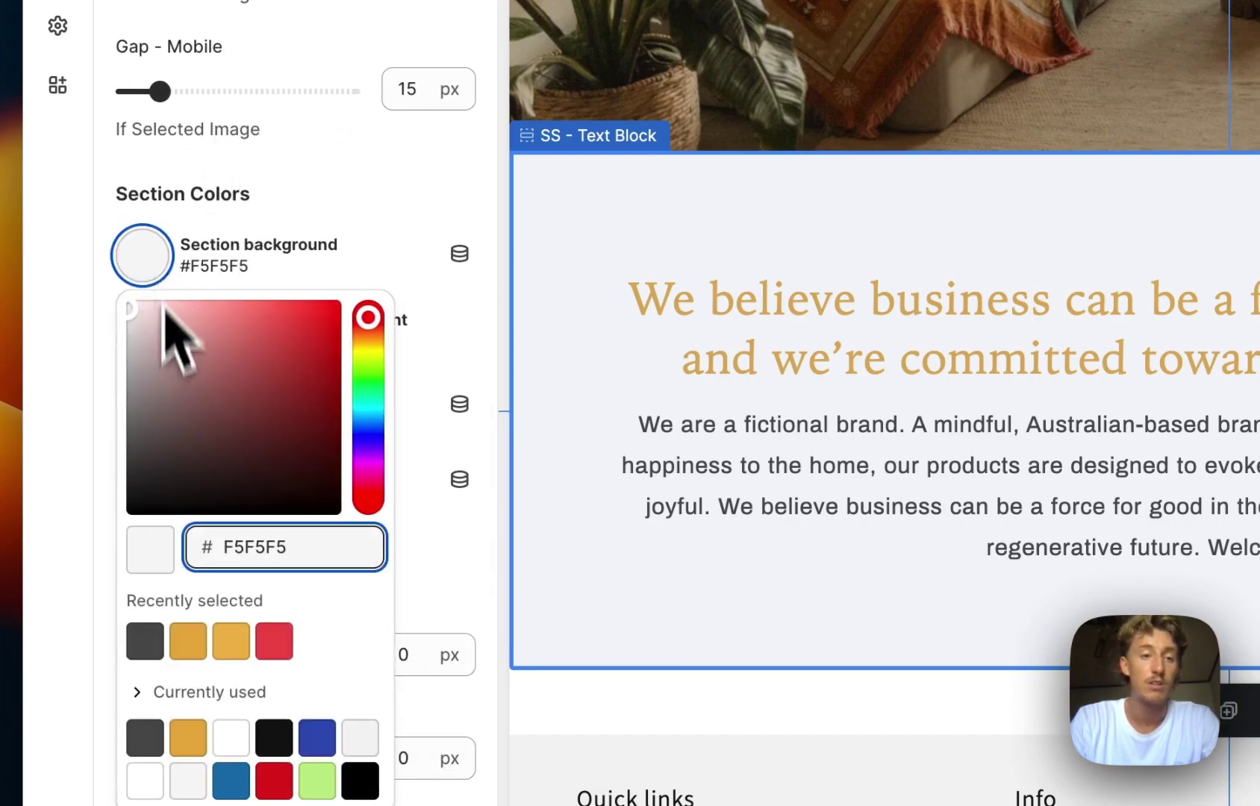
{"action": "left_click", "coordinate": [231, 738]}
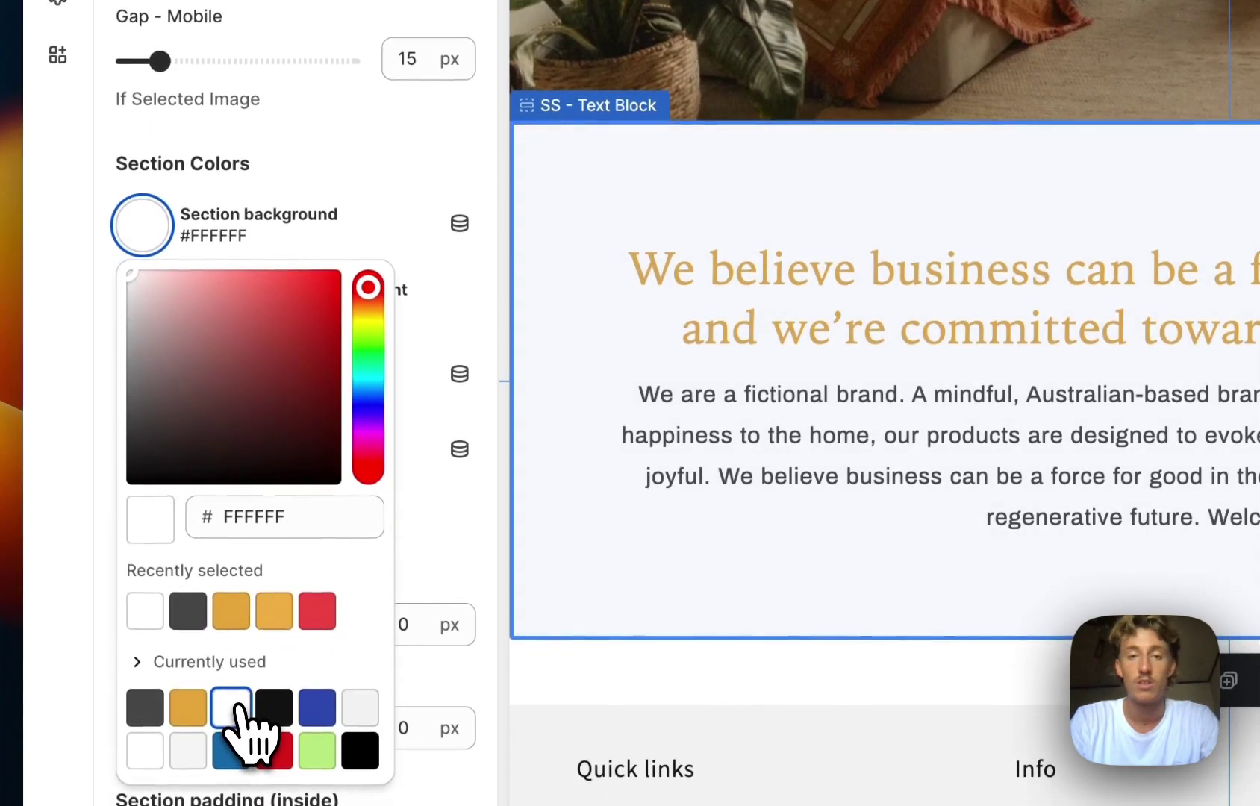
{"action": "left_click", "coordinate": [460, 325]}
- Set the text block section's inside padding to 76 px at both the top and the bottom
{"action": "scroll", "coordinate": [473, 296], "scroll_direction": "down", "scroll_amount": 10}
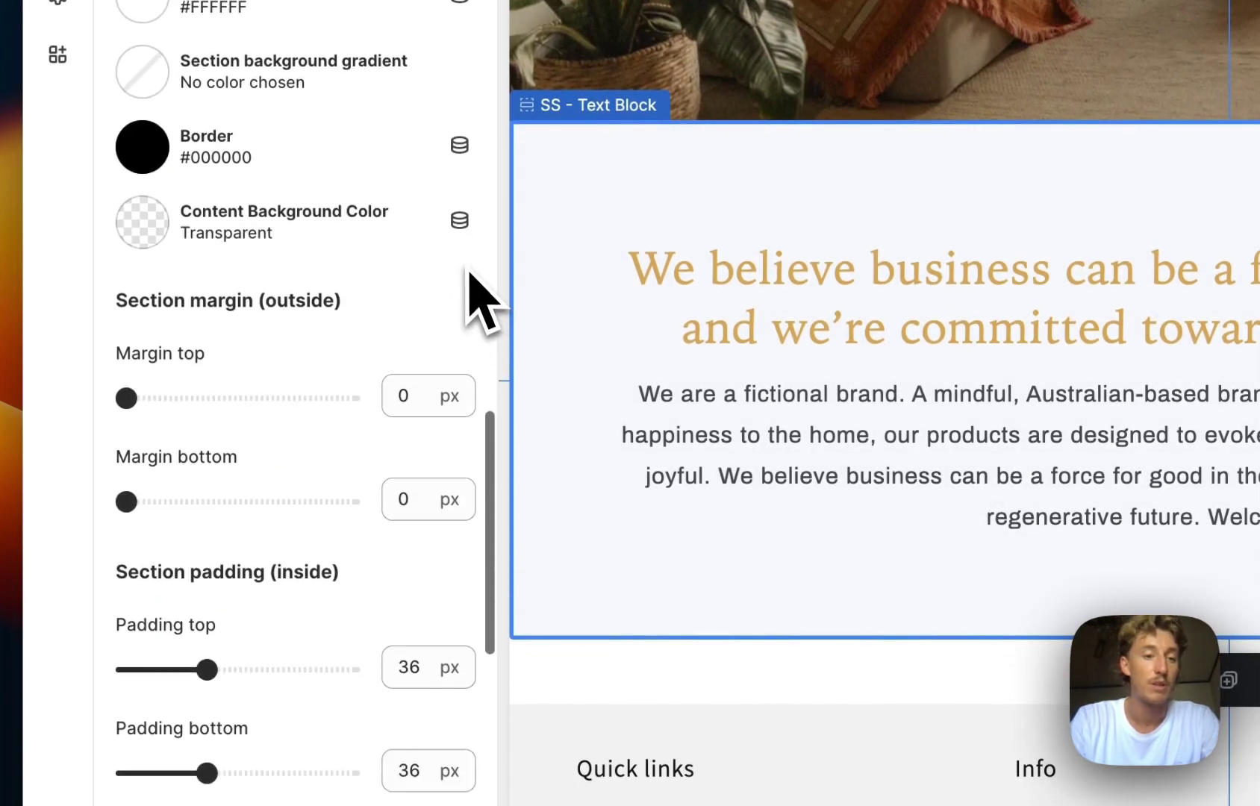
{"action": "scroll", "coordinate": [471, 275], "scroll_direction": "down", "scroll_amount": 3}
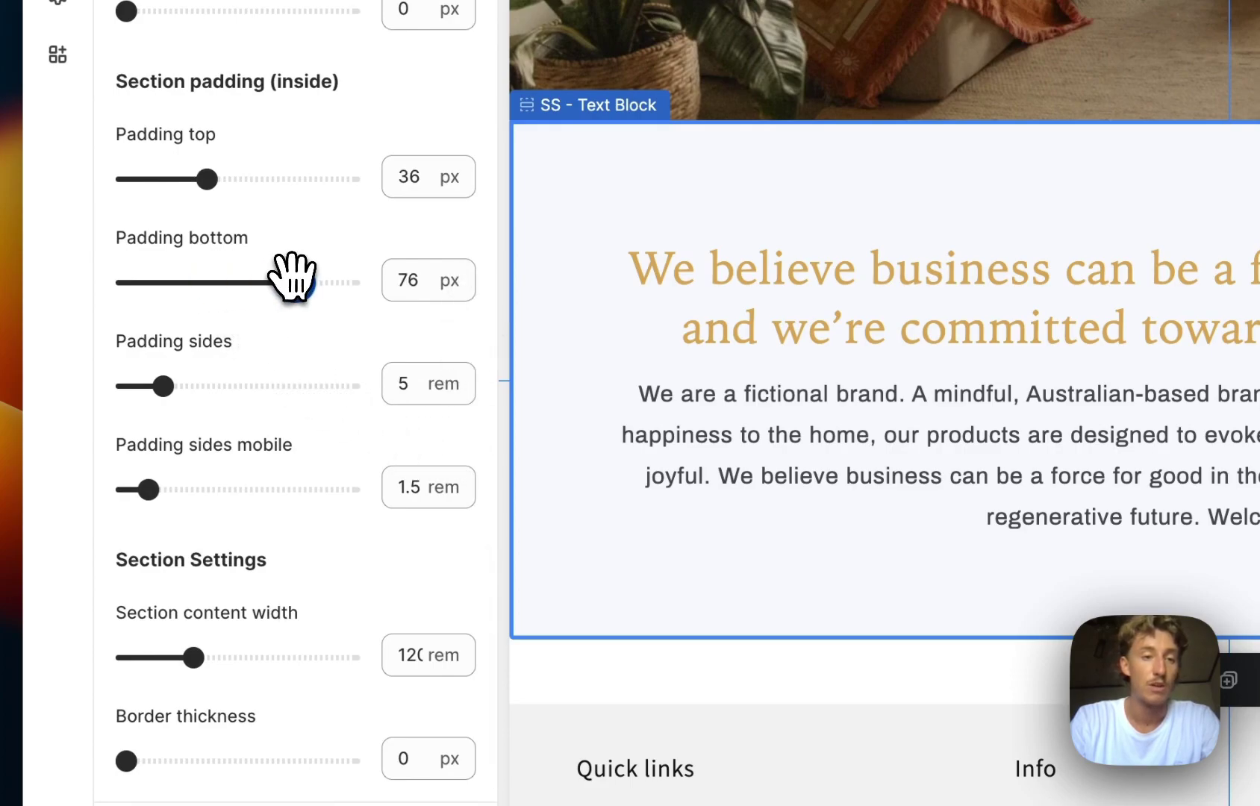
{"action": "left_click_drag", "start_coordinate": [207, 179], "coordinate": [217, 180]}
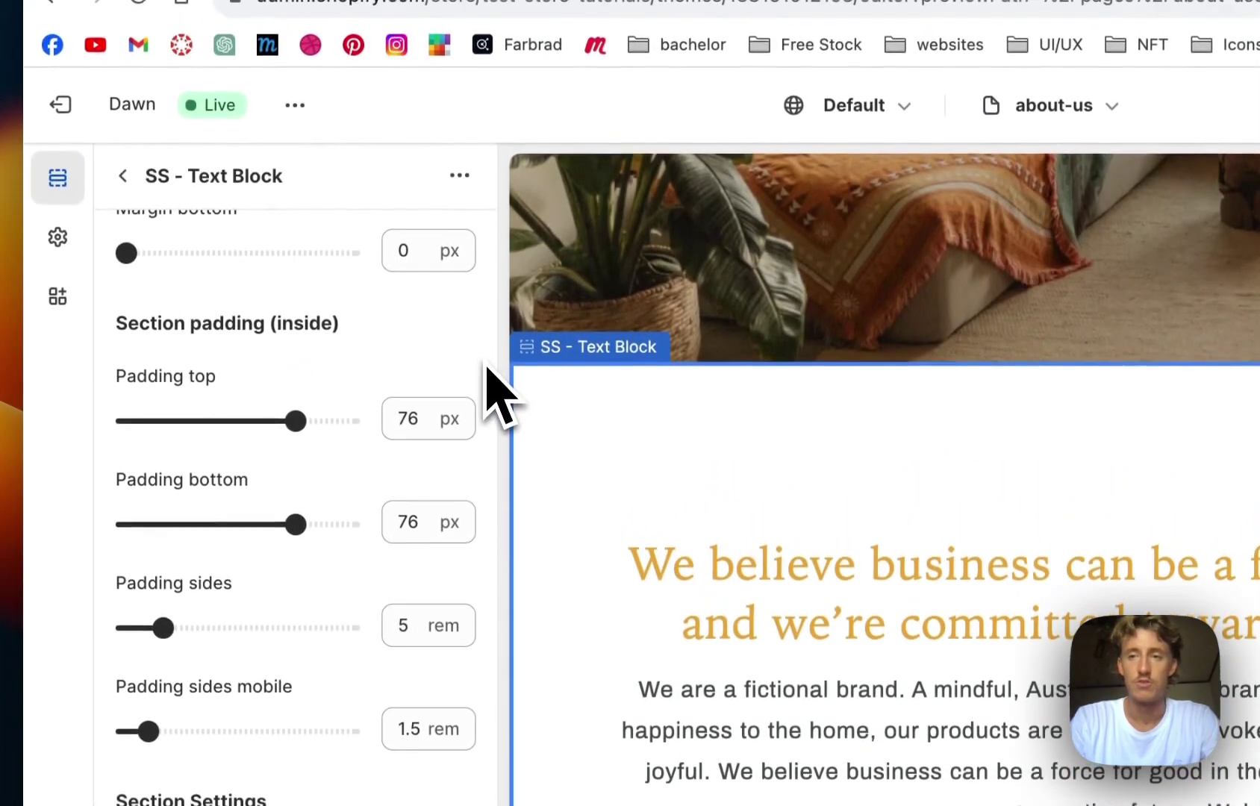
{"action": "scroll", "coordinate": [350, 565], "scroll_direction": "down", "scroll_amount": 1}
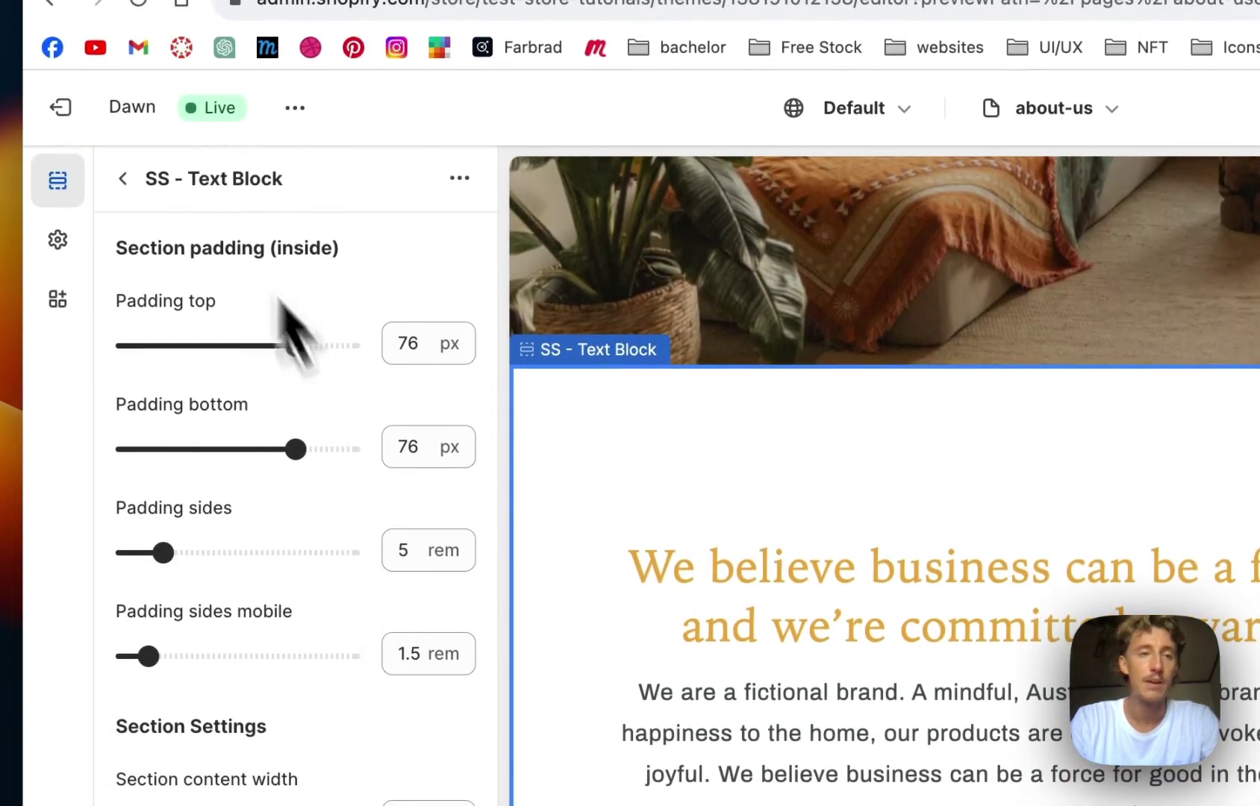
- Return to the section list and review the page preview from the Our story banner down to the text section
{"action": "left_click", "coordinate": [124, 179]}
{"action": "scroll", "coordinate": [1202, 672], "scroll_direction": "up", "scroll_amount": 8}
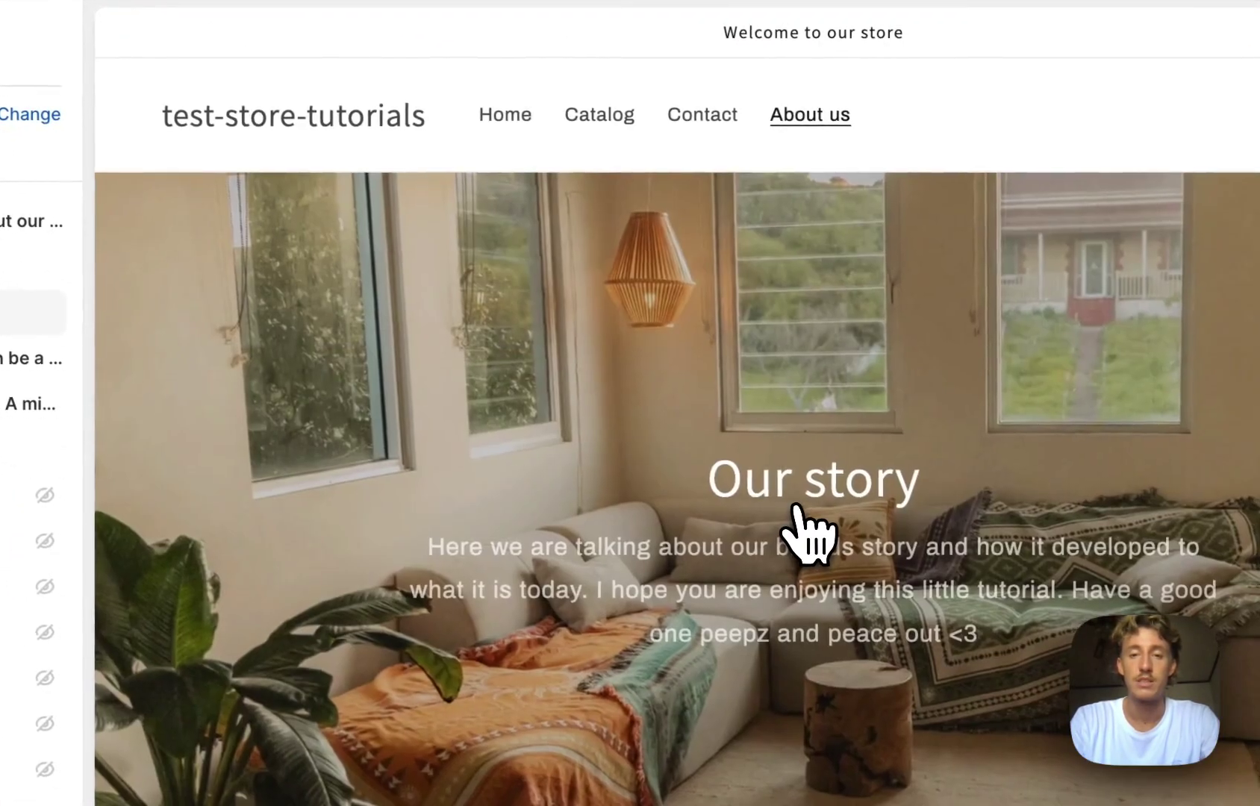
{"action": "scroll", "coordinate": [810, 534], "scroll_direction": "down", "scroll_amount": 5}
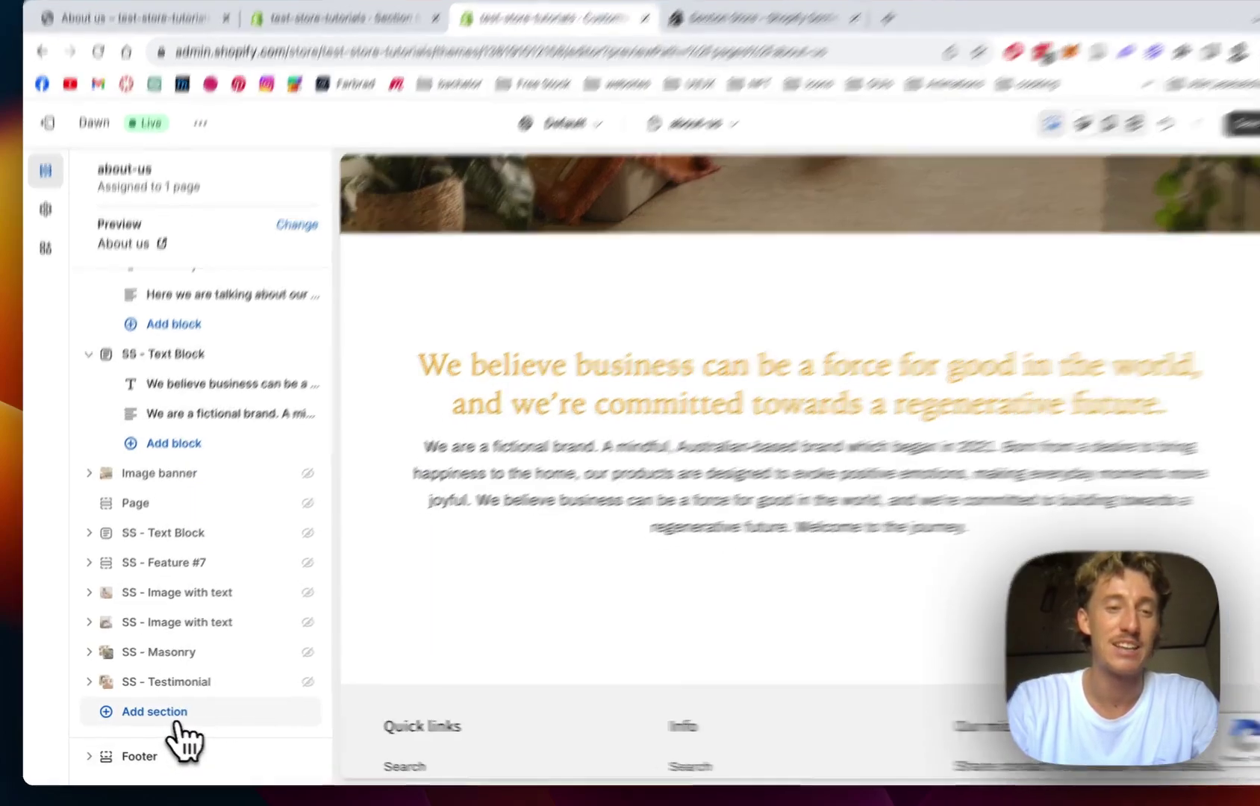
- Search the available sections for "feature" and add SS - Feature #7 to the about-us template
{"action": "left_click", "coordinate": [168, 716]}
{"action": "type", "text": "feature"}
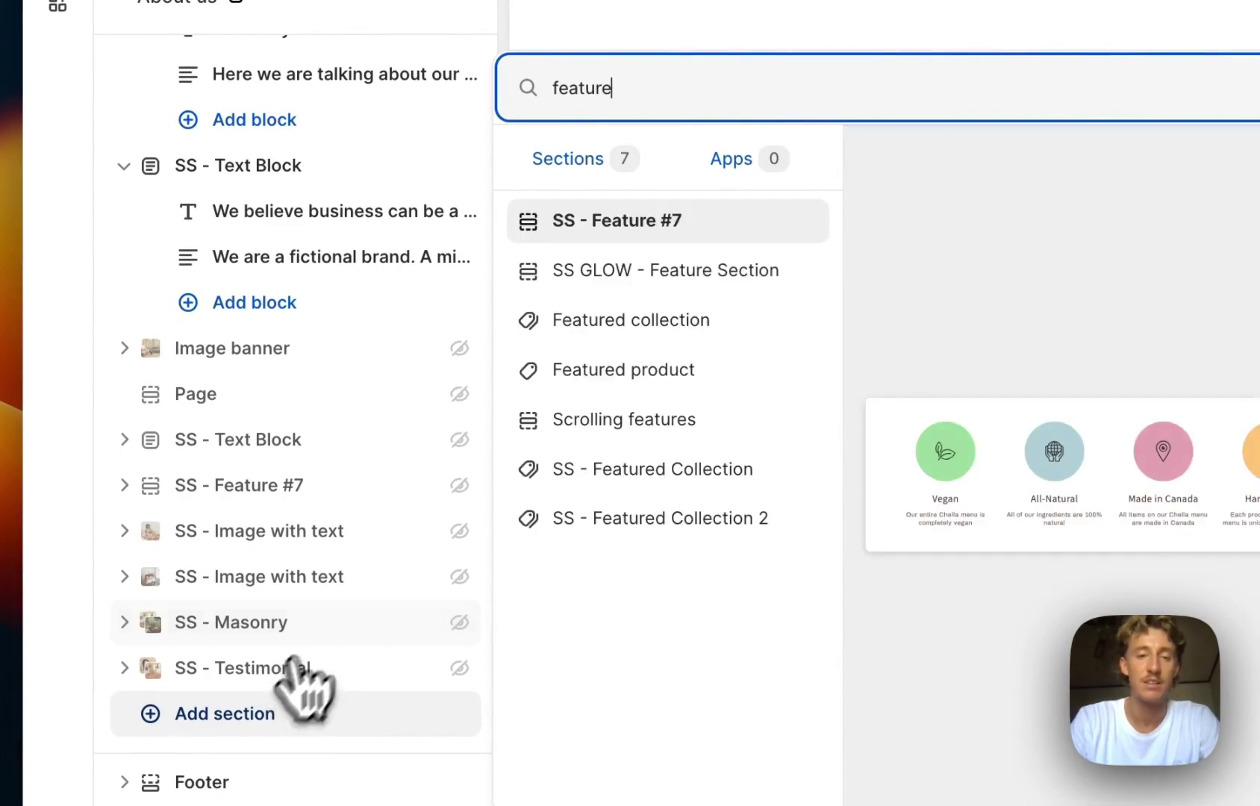
{"action": "left_click", "coordinate": [662, 224]}
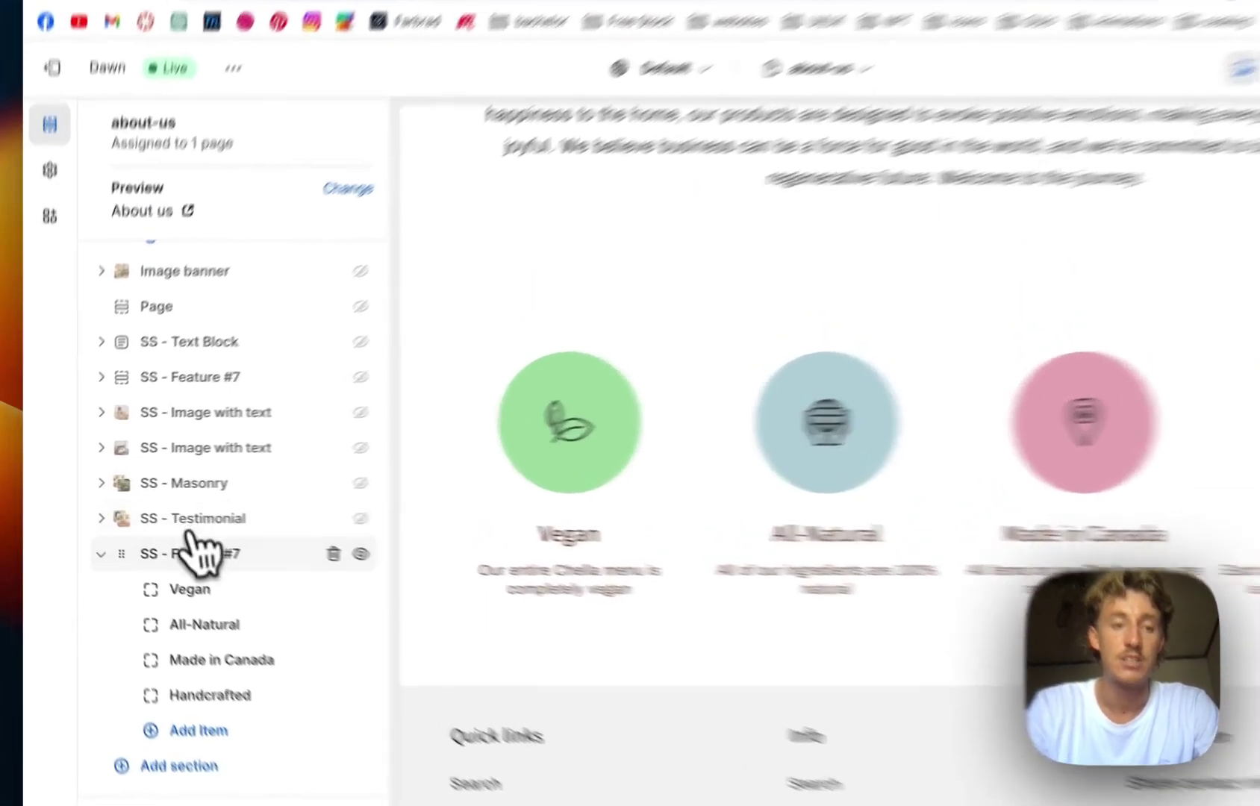
- Open the new SS - Feature #7 section and review its heading, item, image, text and color settings
{"action": "left_click", "coordinate": [159, 539]}
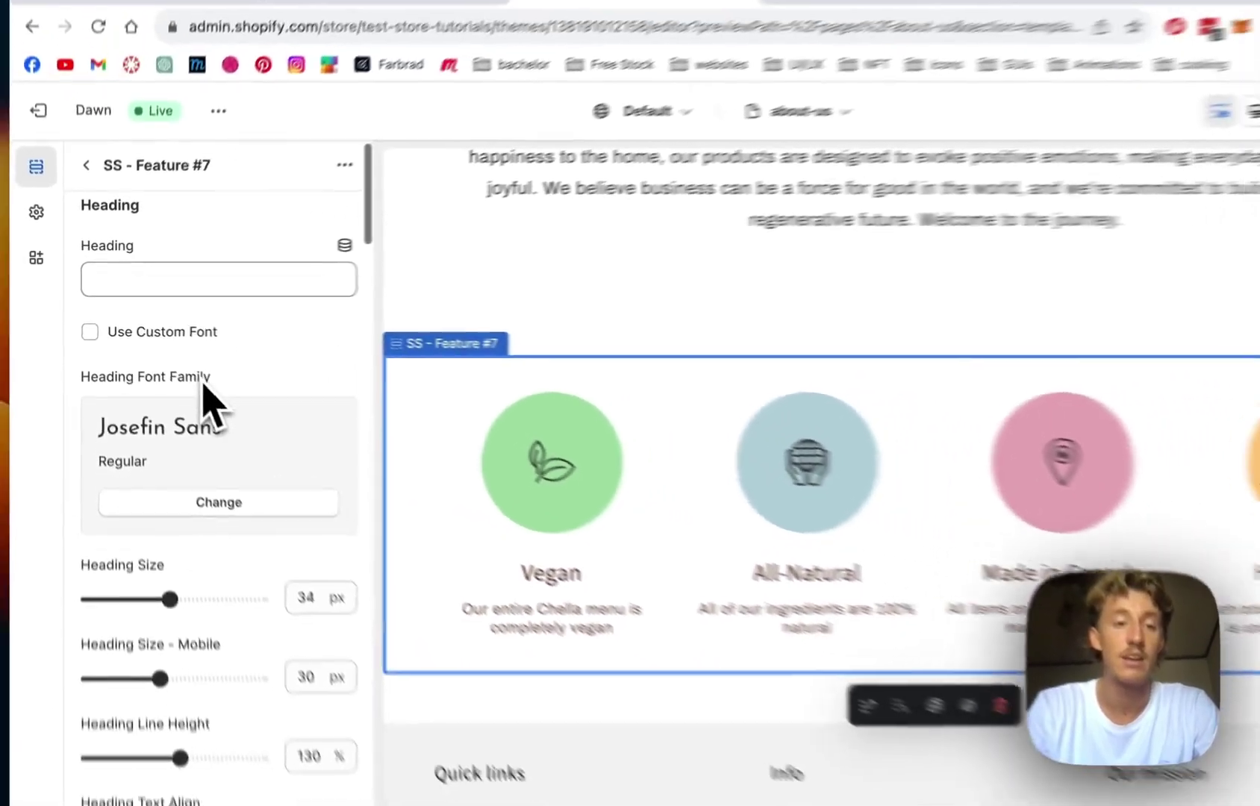
{"action": "scroll", "coordinate": [272, 297], "scroll_direction": "down", "scroll_amount": 2}
{"action": "scroll", "coordinate": [181, 366], "scroll_direction": "down", "scroll_amount": 3}
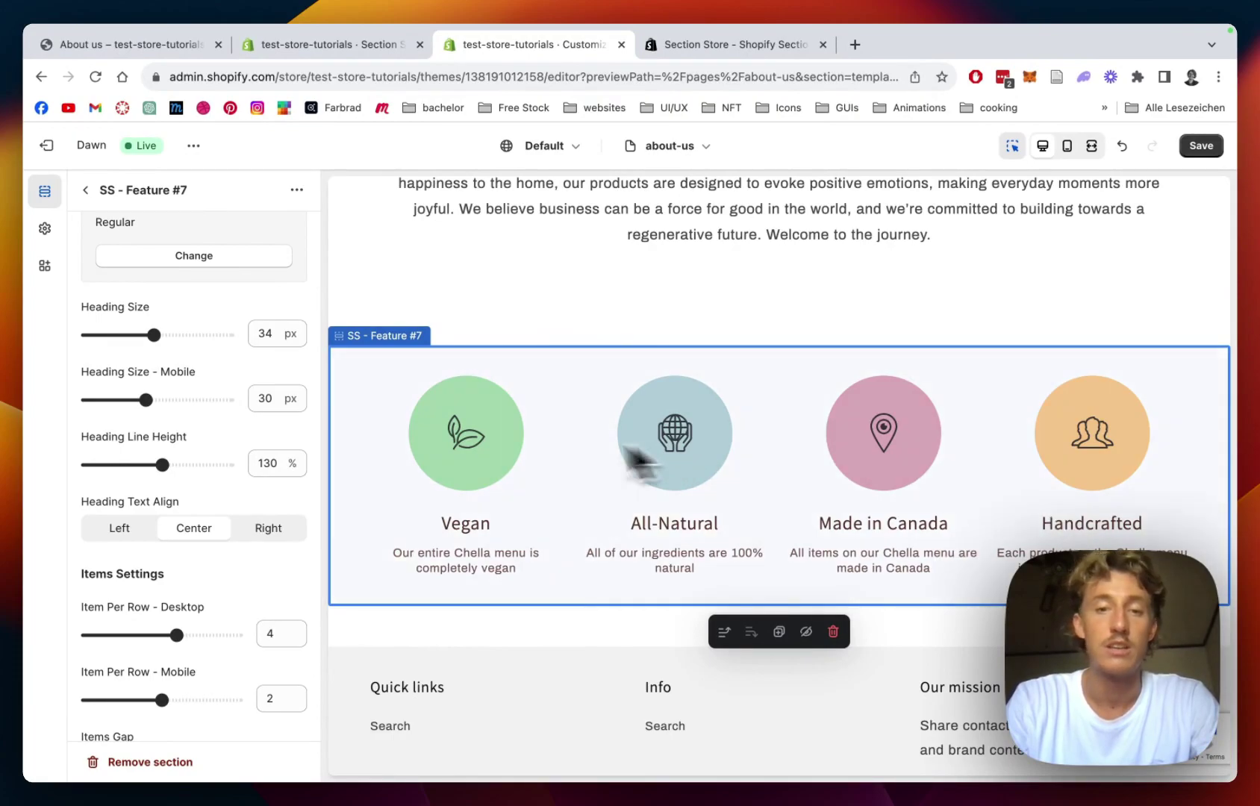
{"action": "scroll", "coordinate": [255, 345], "scroll_direction": "down", "scroll_amount": 10}
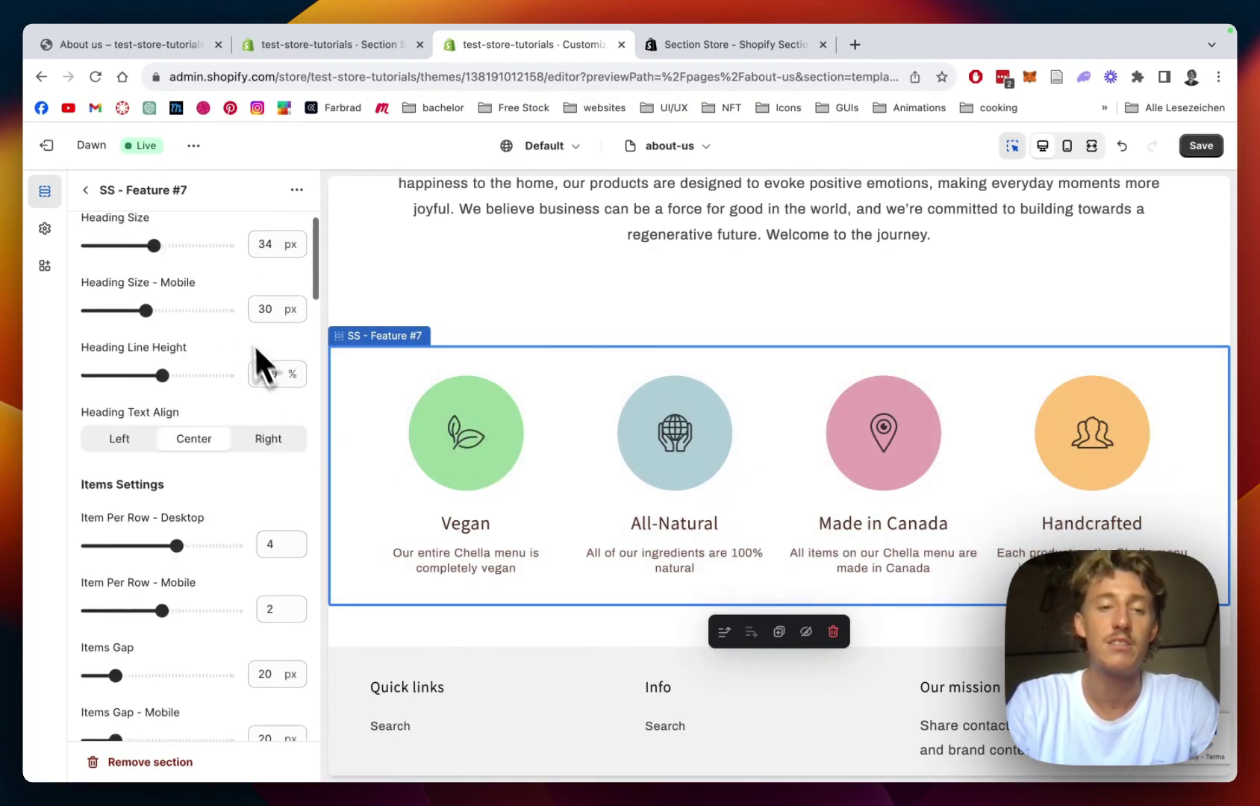
{"action": "scroll", "coordinate": [242, 324], "scroll_direction": "up", "scroll_amount": 3}
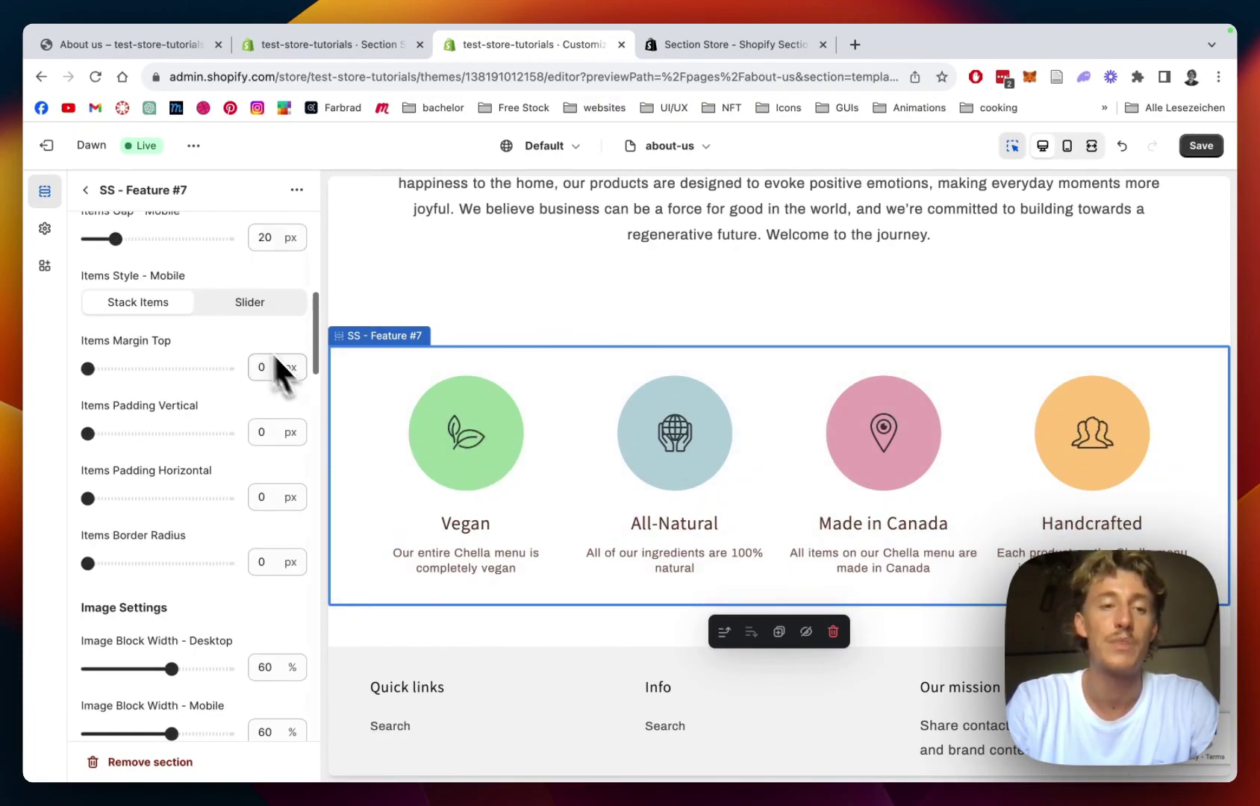
{"action": "scroll", "coordinate": [173, 345], "scroll_direction": "down", "scroll_amount": 6}
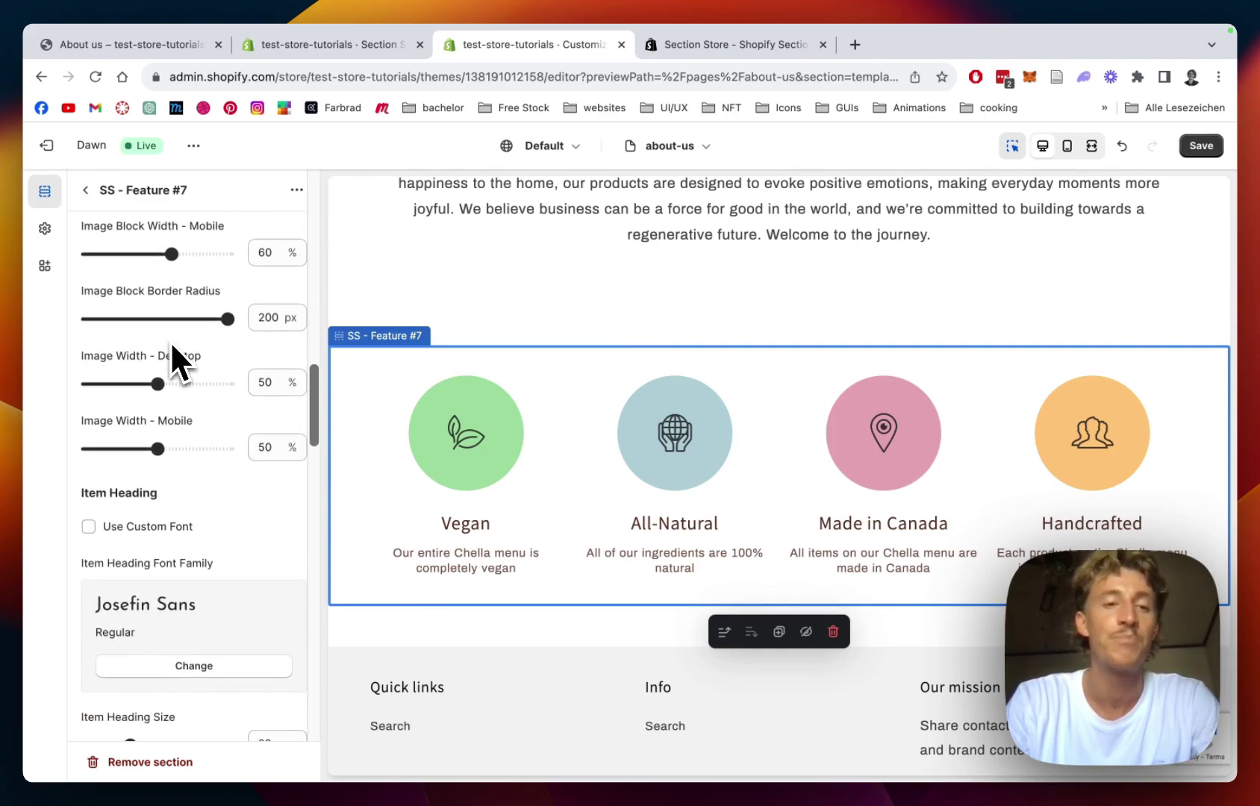
{"action": "scroll", "coordinate": [172, 346], "scroll_direction": "down", "scroll_amount": 1}
{"action": "scroll", "coordinate": [172, 345], "scroll_direction": "down", "scroll_amount": 10}
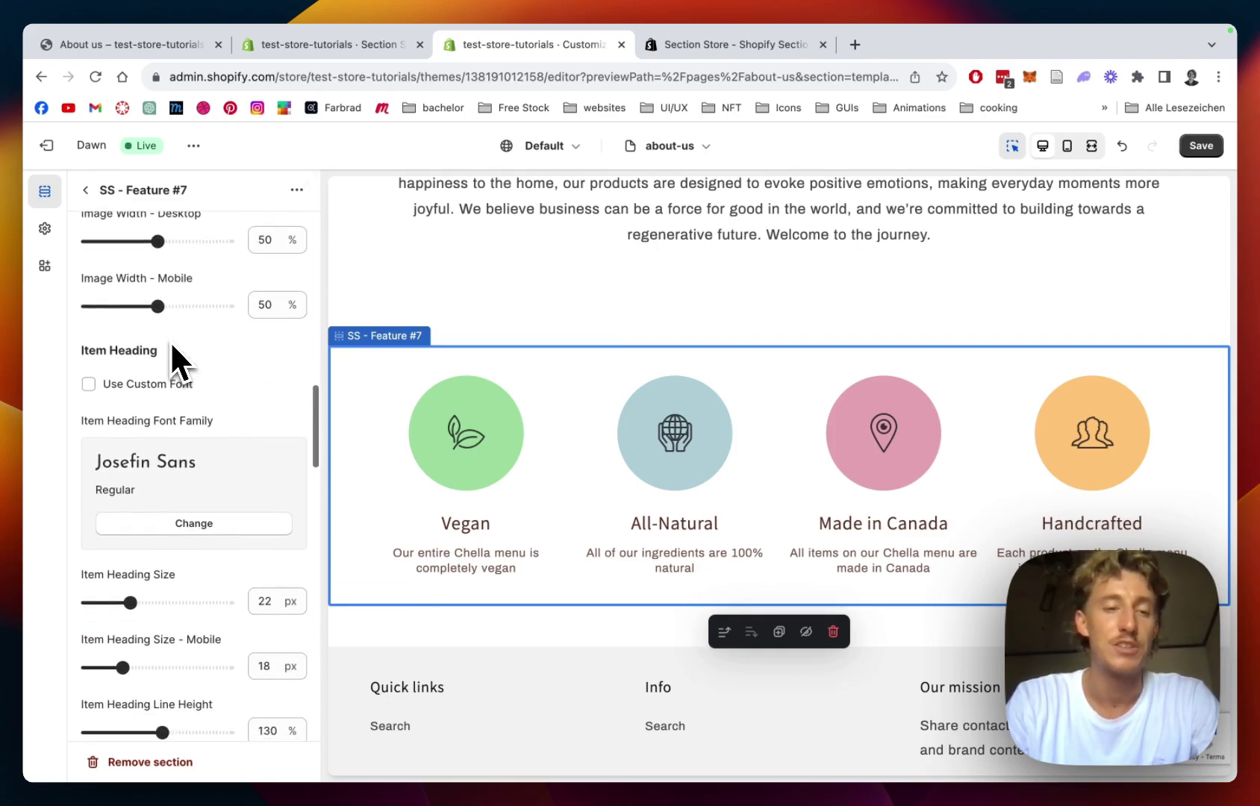
{"action": "scroll", "coordinate": [290, 329], "scroll_direction": "down", "scroll_amount": 10}
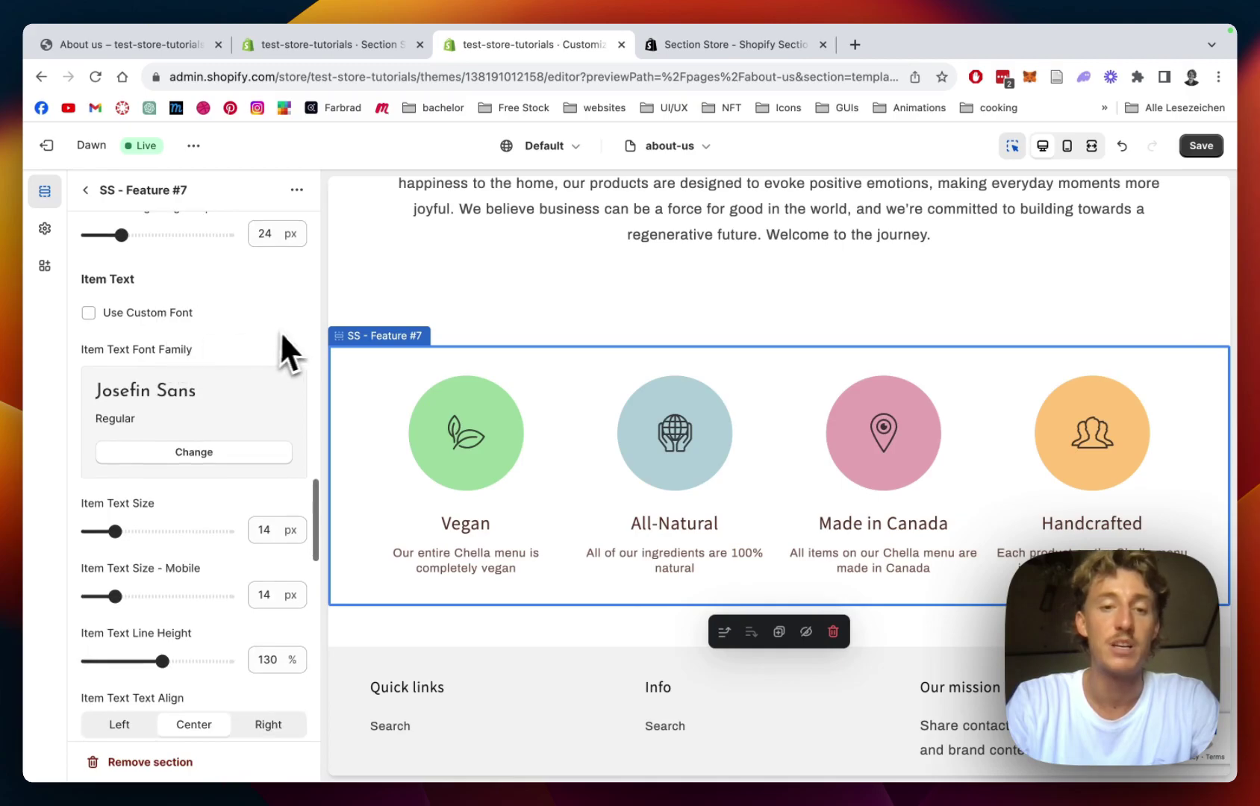
{"action": "scroll", "coordinate": [291, 333], "scroll_direction": "down", "scroll_amount": 5}
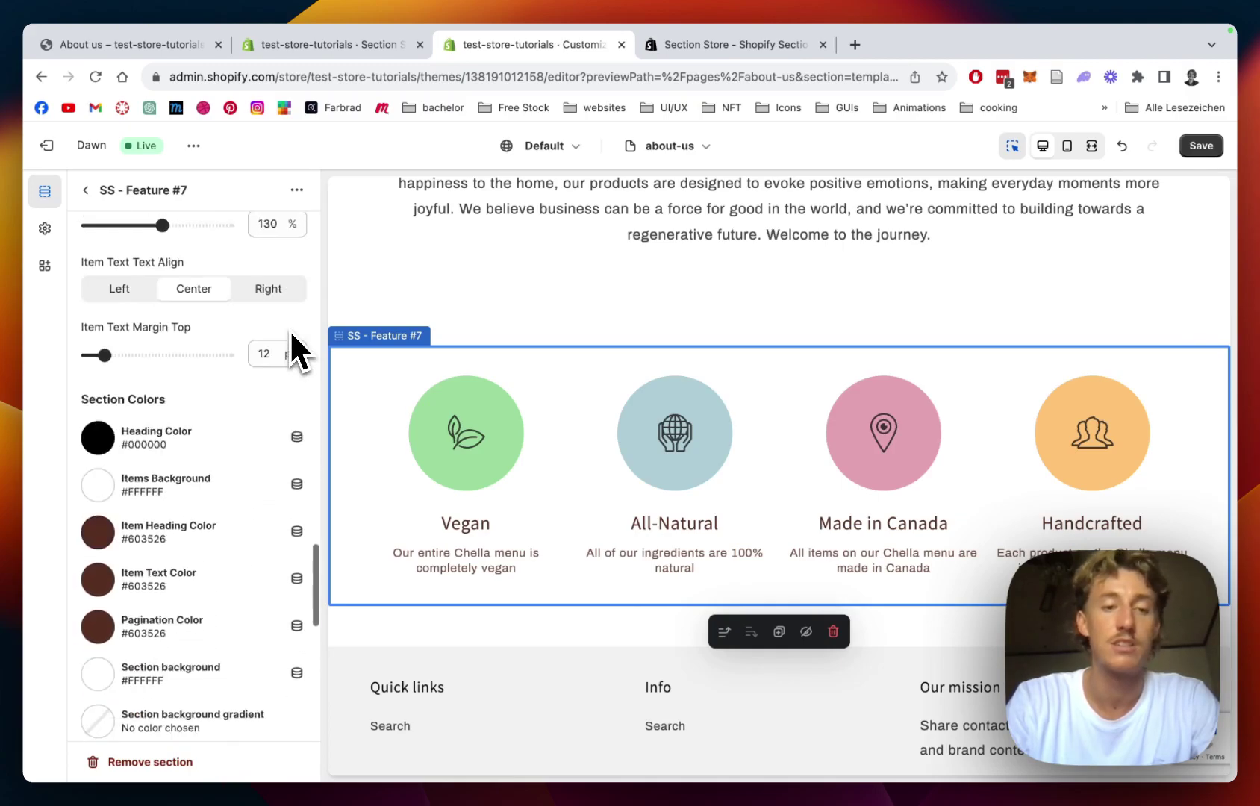
{"action": "scroll", "coordinate": [213, 342], "scroll_direction": "down", "scroll_amount": 3}
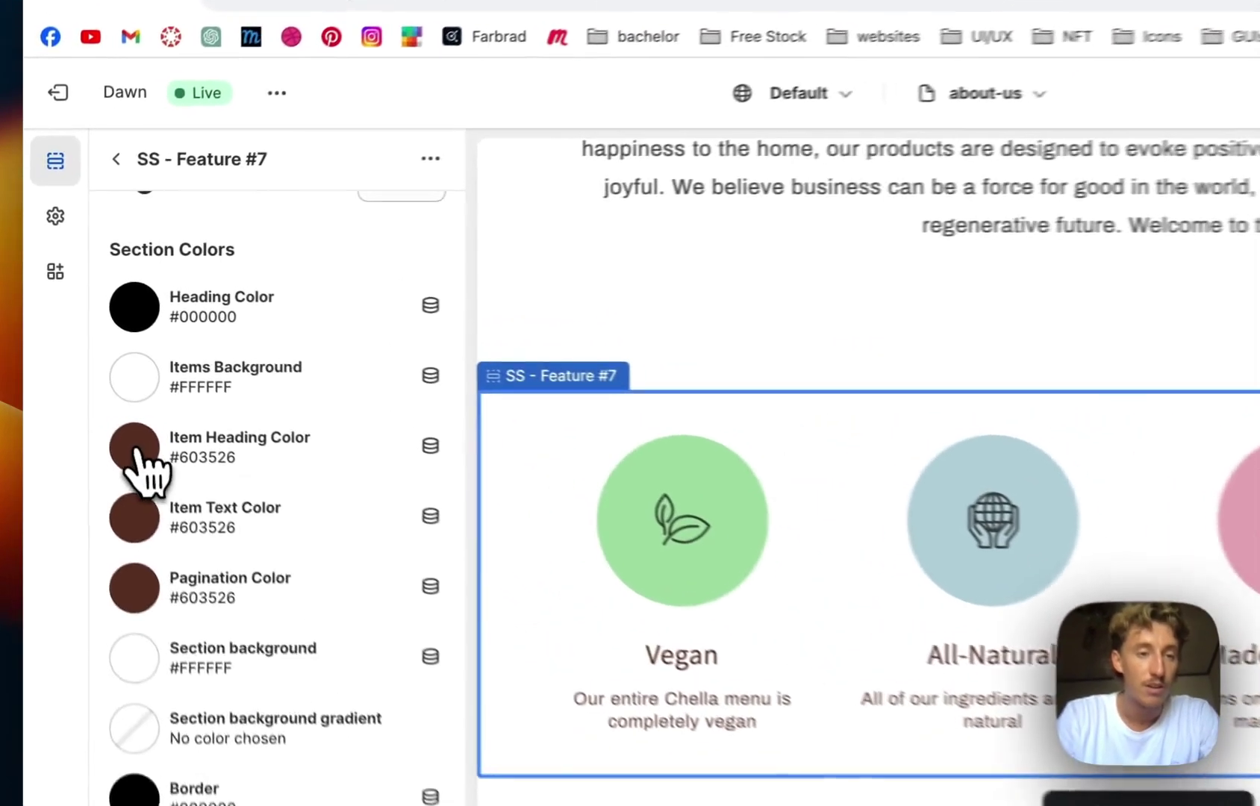
- Set the section background color of SS - Feature #7 to the golden orange #F0B64C
{"action": "left_click", "coordinate": [97, 383]}
{"action": "left_click", "coordinate": [498, 433]}
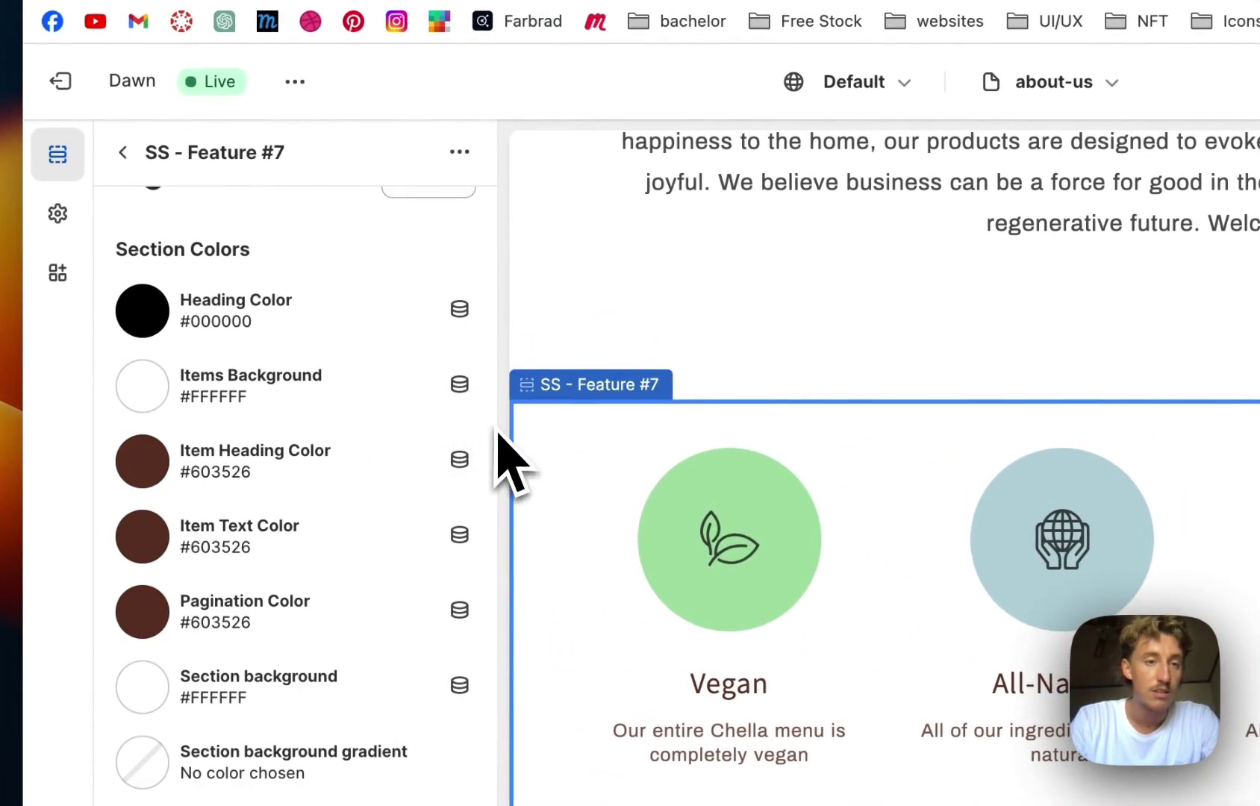
{"action": "scroll", "coordinate": [343, 523], "scroll_direction": "down", "scroll_amount": 3}
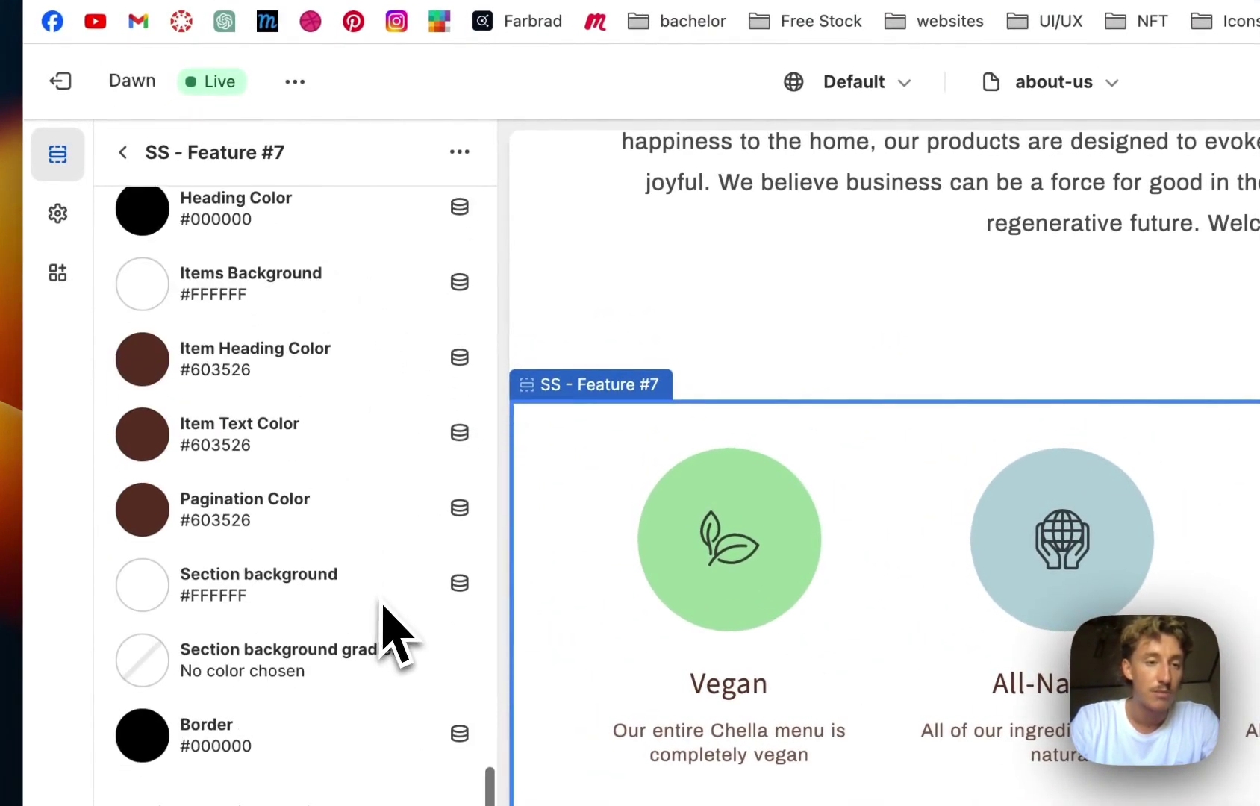
{"action": "left_click", "coordinate": [146, 589]}
{"action": "left_click", "coordinate": [275, 418]}
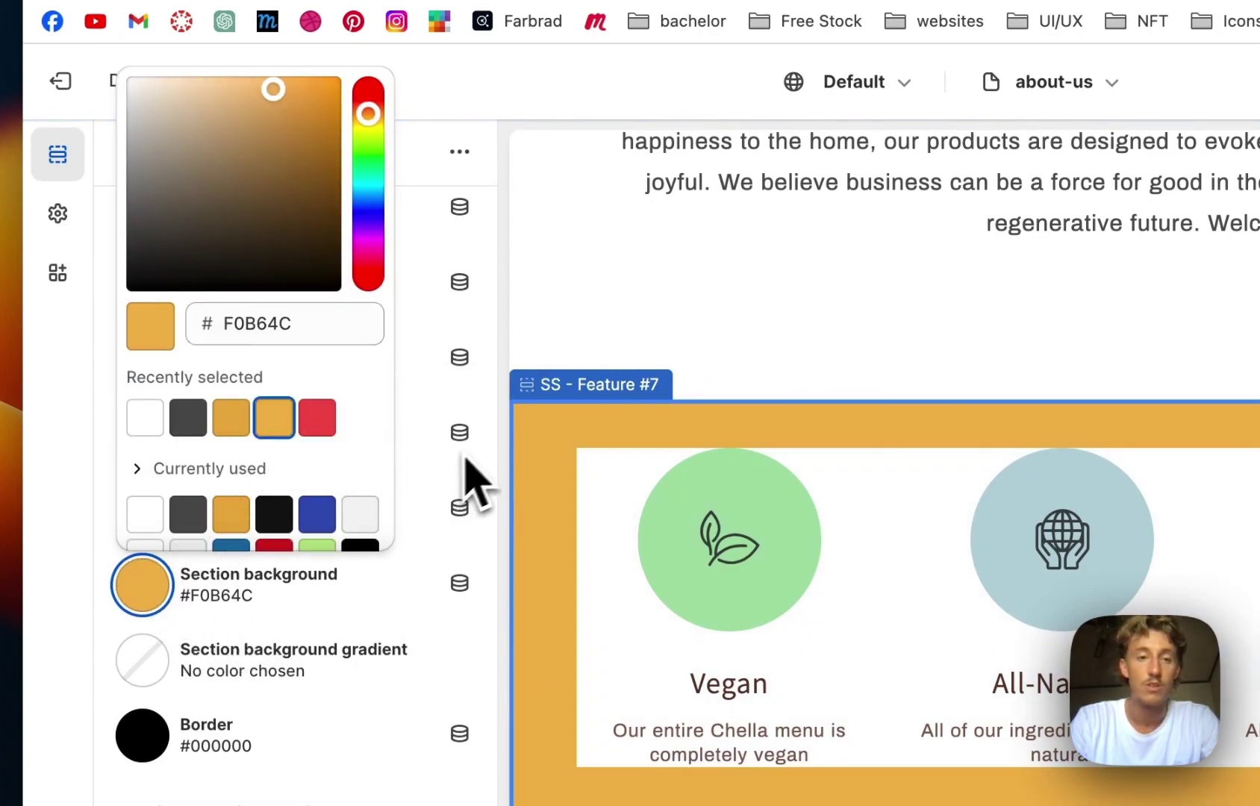
{"action": "left_click", "coordinate": [470, 482]}
{"action": "scroll", "coordinate": [258, 523], "scroll_direction": "up", "scroll_amount": 2}
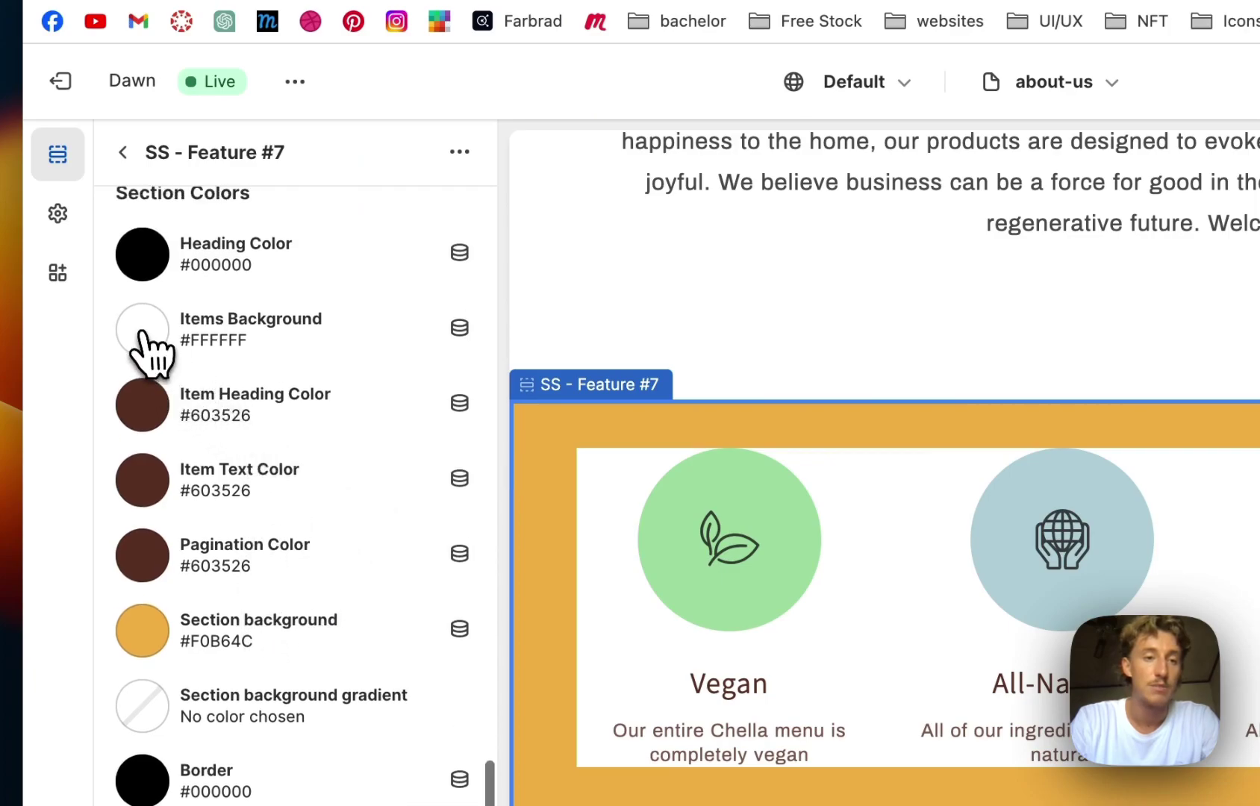
{"action": "left_click", "coordinate": [141, 338]}
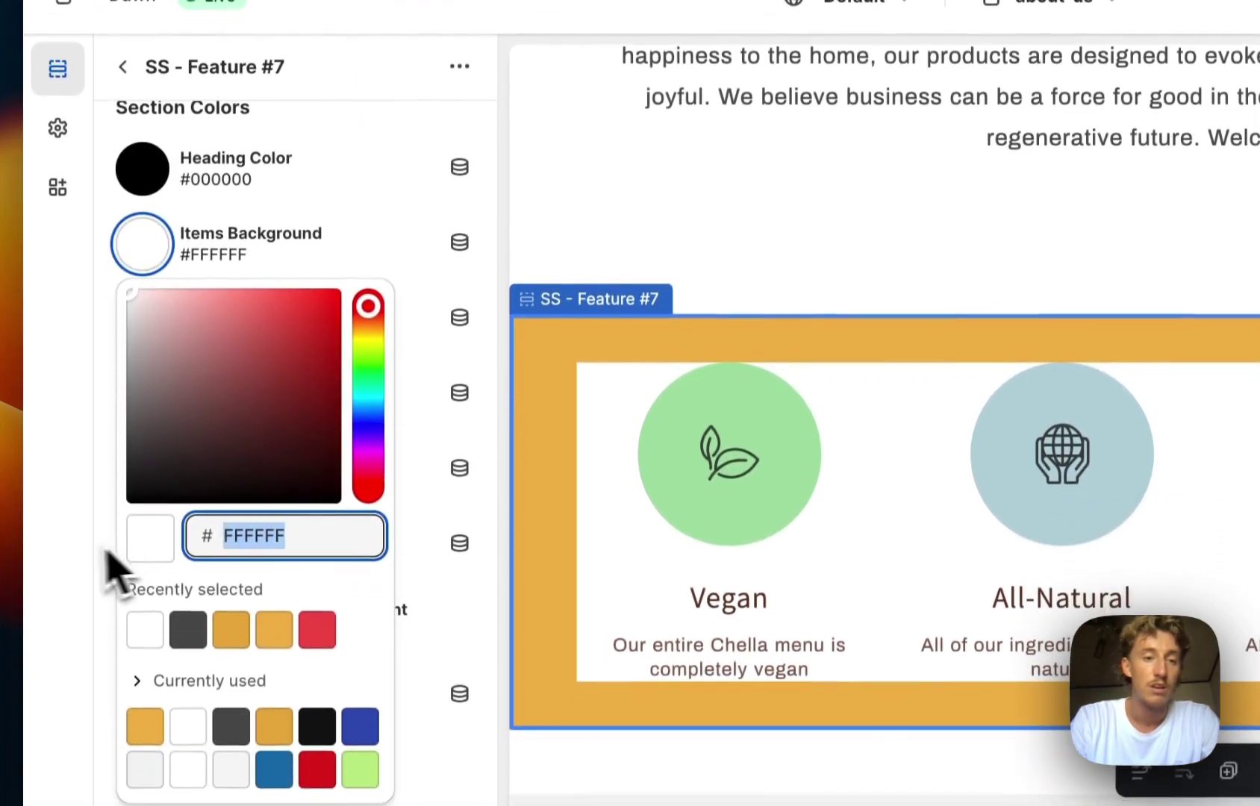
{"action": "left_click", "coordinate": [106, 612]}
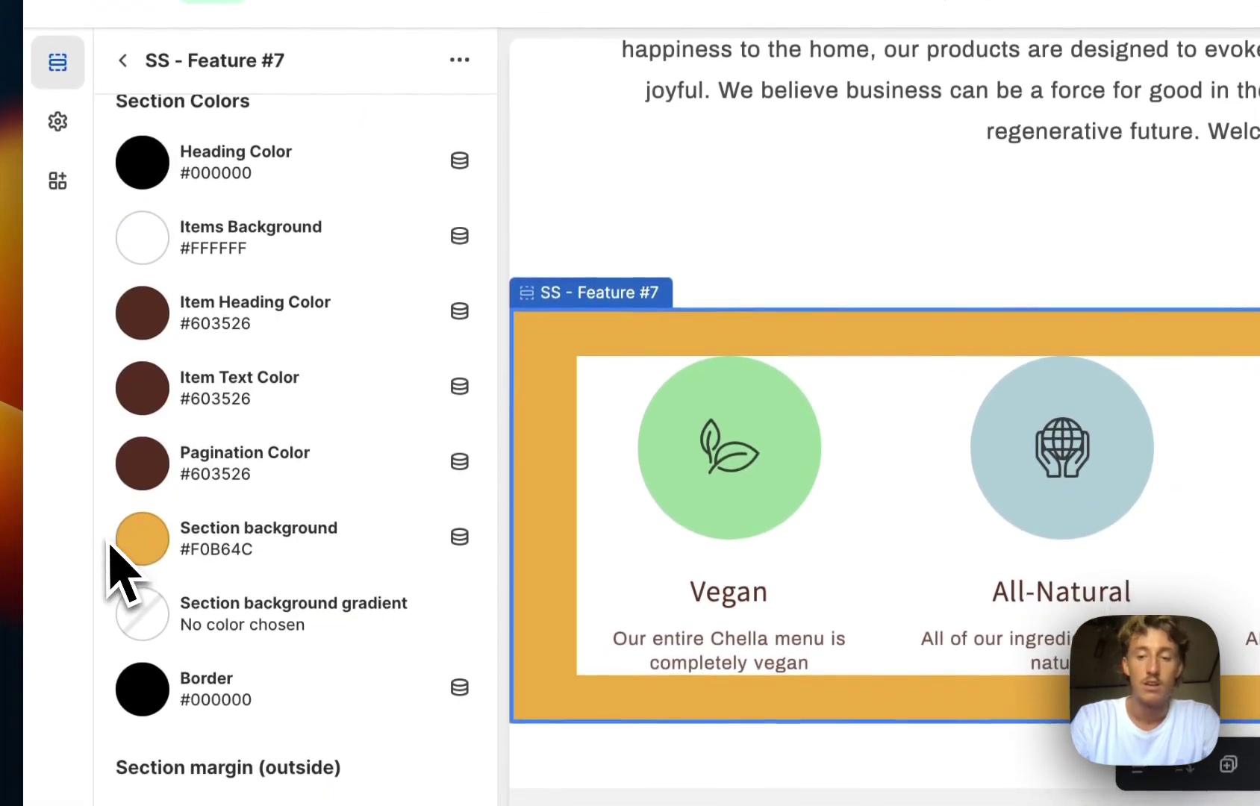
- Make the items background of the SS - Feature #7 section transparent and return to the section list
{"action": "left_click", "coordinate": [166, 237]}
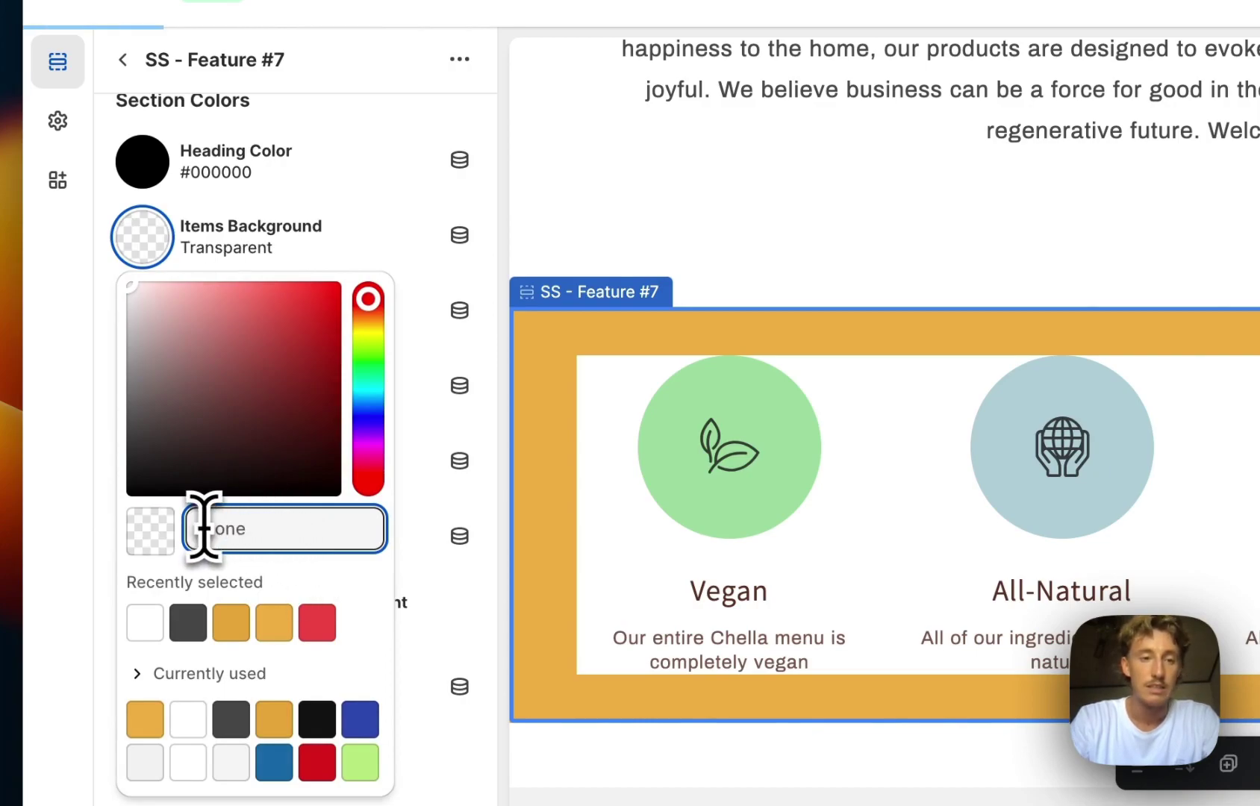
{"action": "left_click", "coordinate": [523, 421]}
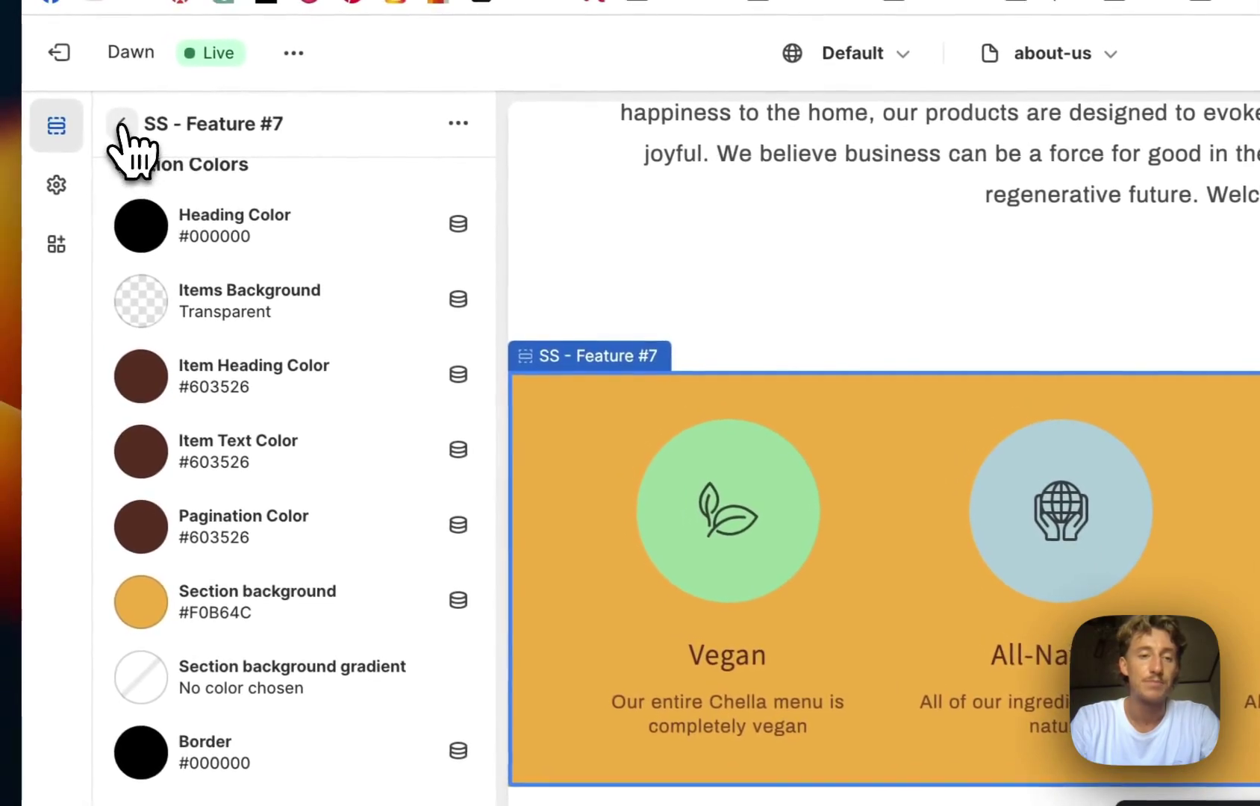
{"action": "left_click", "coordinate": [13, 68]}
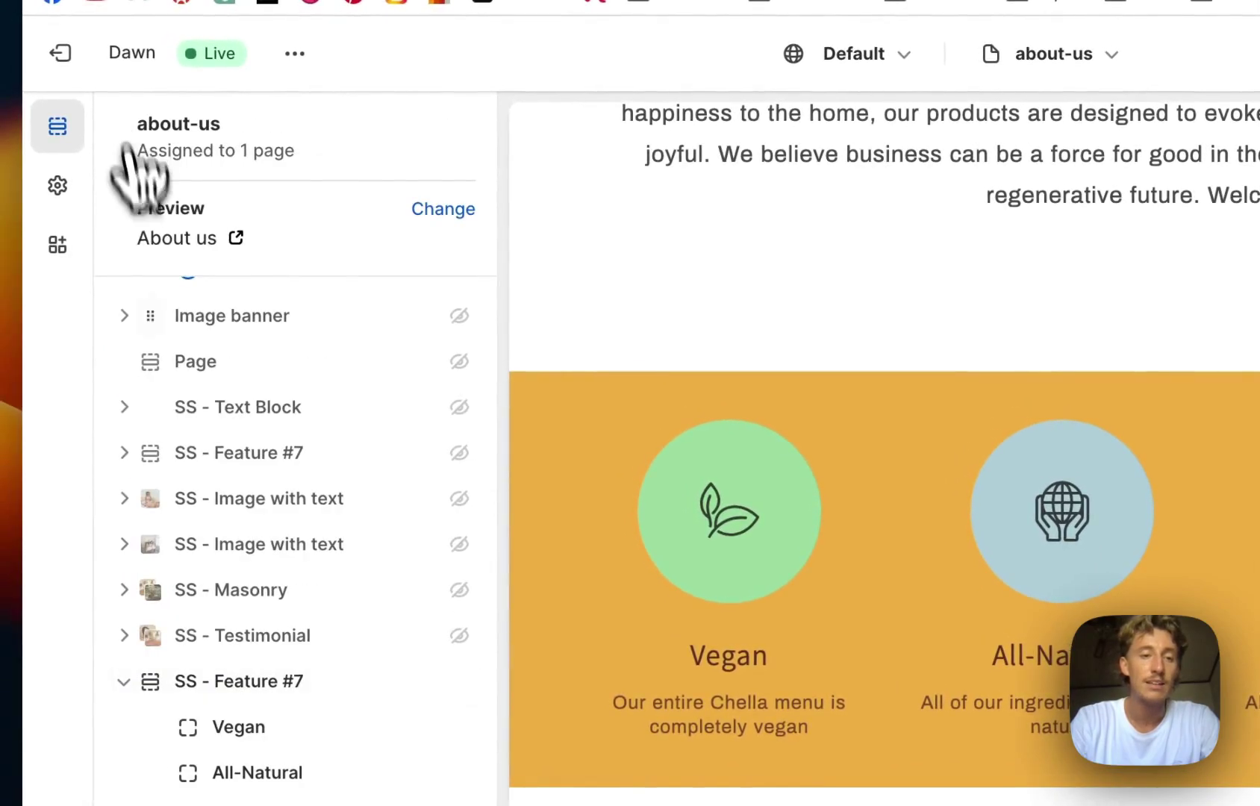
- Set the image block background of the Vegan item to white #FFFFFF
{"action": "left_click", "coordinate": [236, 684]}
{"action": "scroll", "coordinate": [261, 361], "scroll_direction": "down", "scroll_amount": 2}
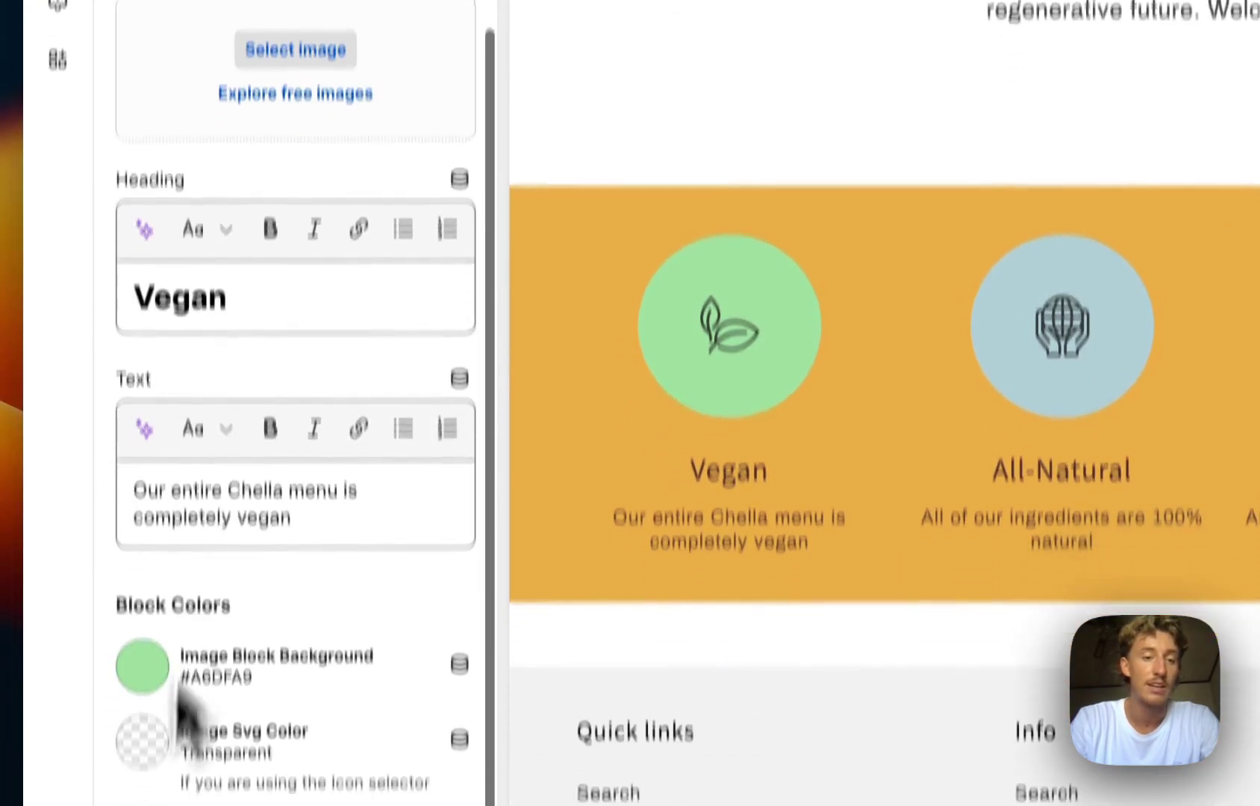
{"action": "left_click", "coordinate": [142, 666]}
{"action": "left_click", "coordinate": [144, 454]}
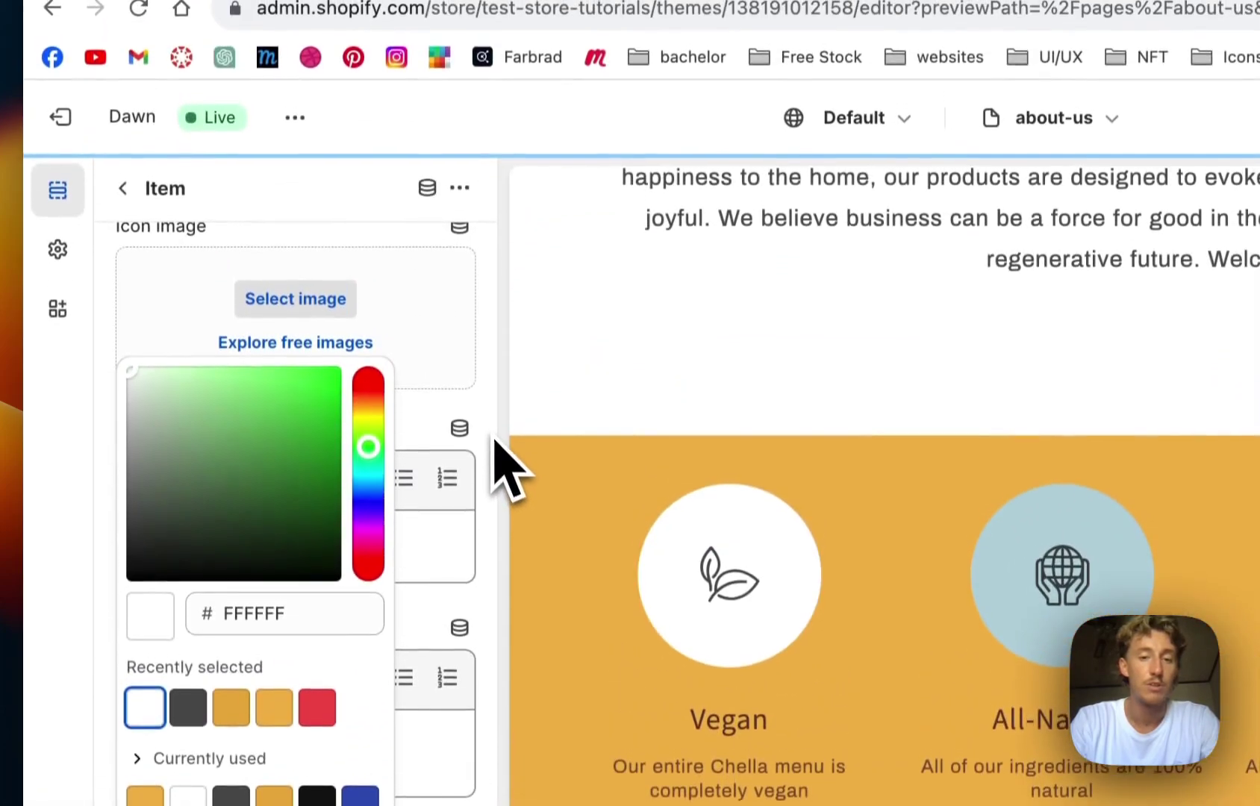
{"action": "left_click", "coordinate": [502, 366]}
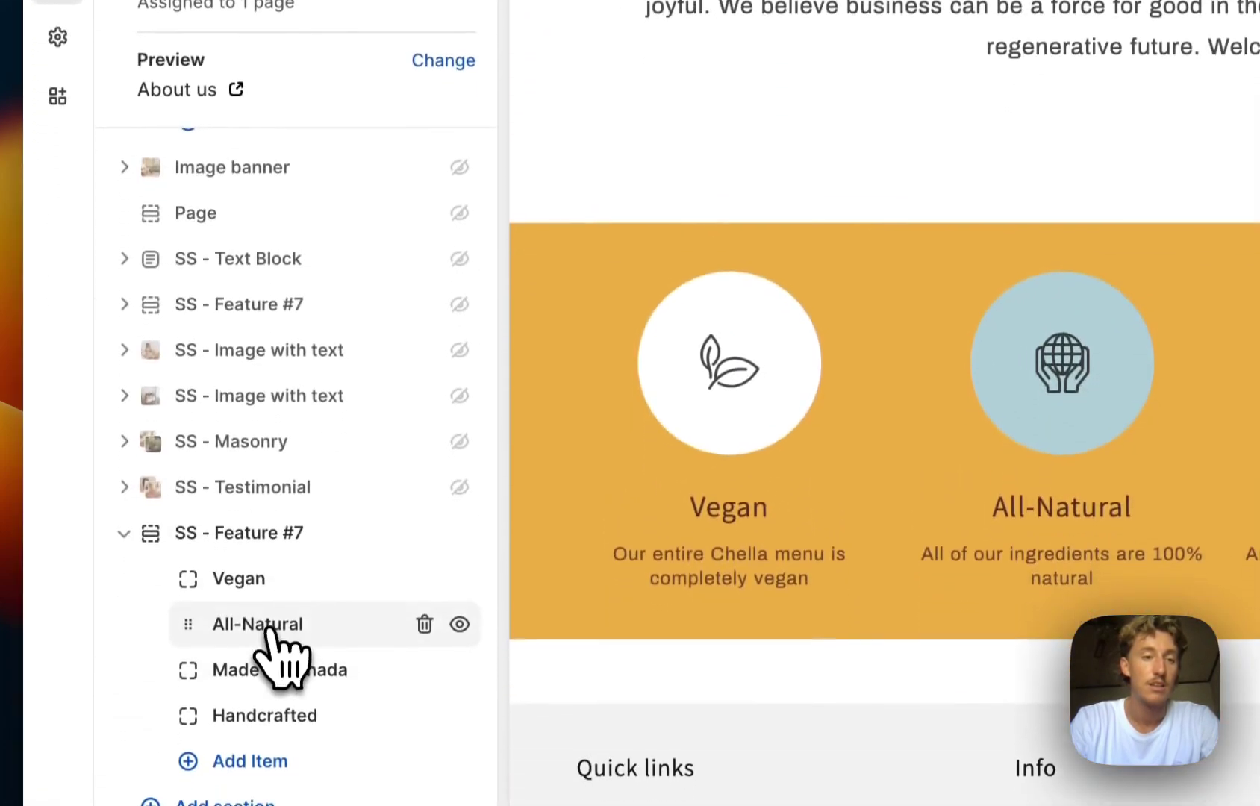
- Set the image block backgrounds of the All-Natural, Made in Canada and Handcrafted items to white #FFFFFF
{"action": "left_click", "coordinate": [270, 626]}
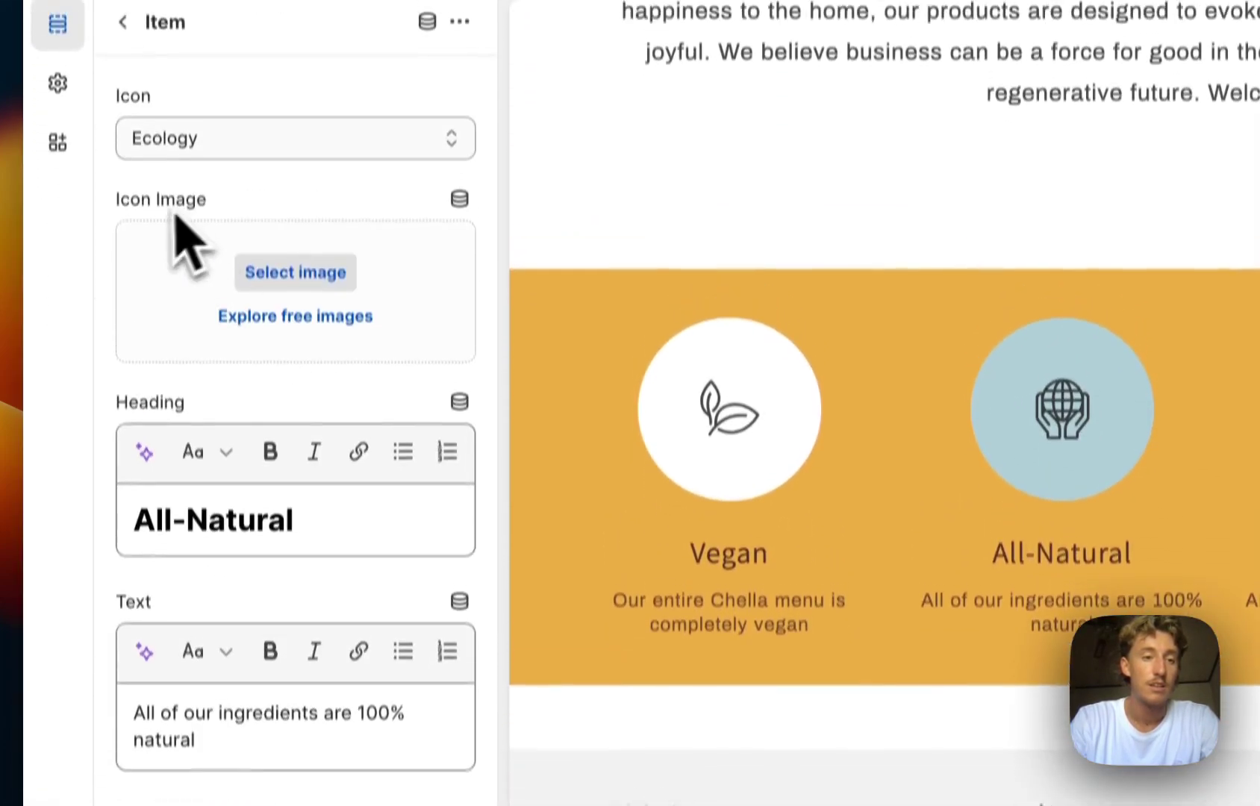
{"action": "scroll", "coordinate": [186, 463], "scroll_direction": "down", "scroll_amount": 3}
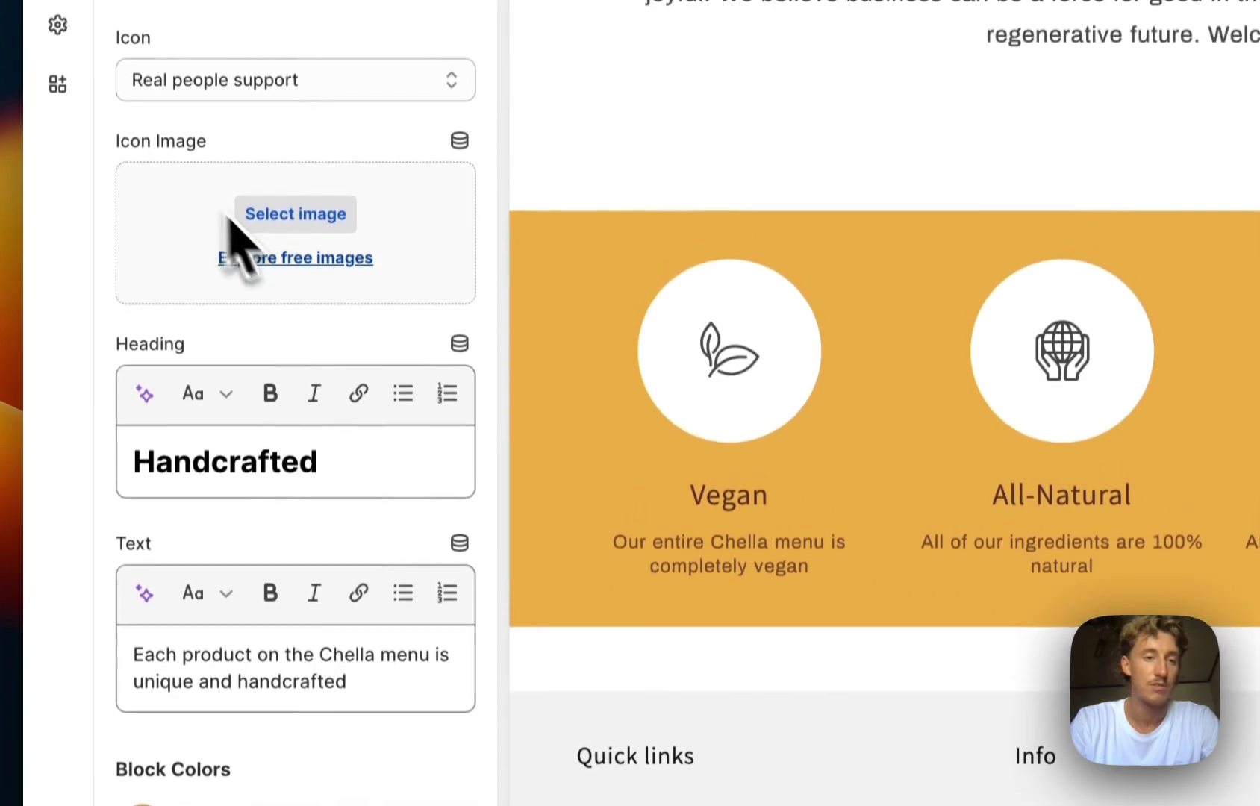
{"action": "scroll", "coordinate": [216, 695], "scroll_direction": "down", "scroll_amount": 3}
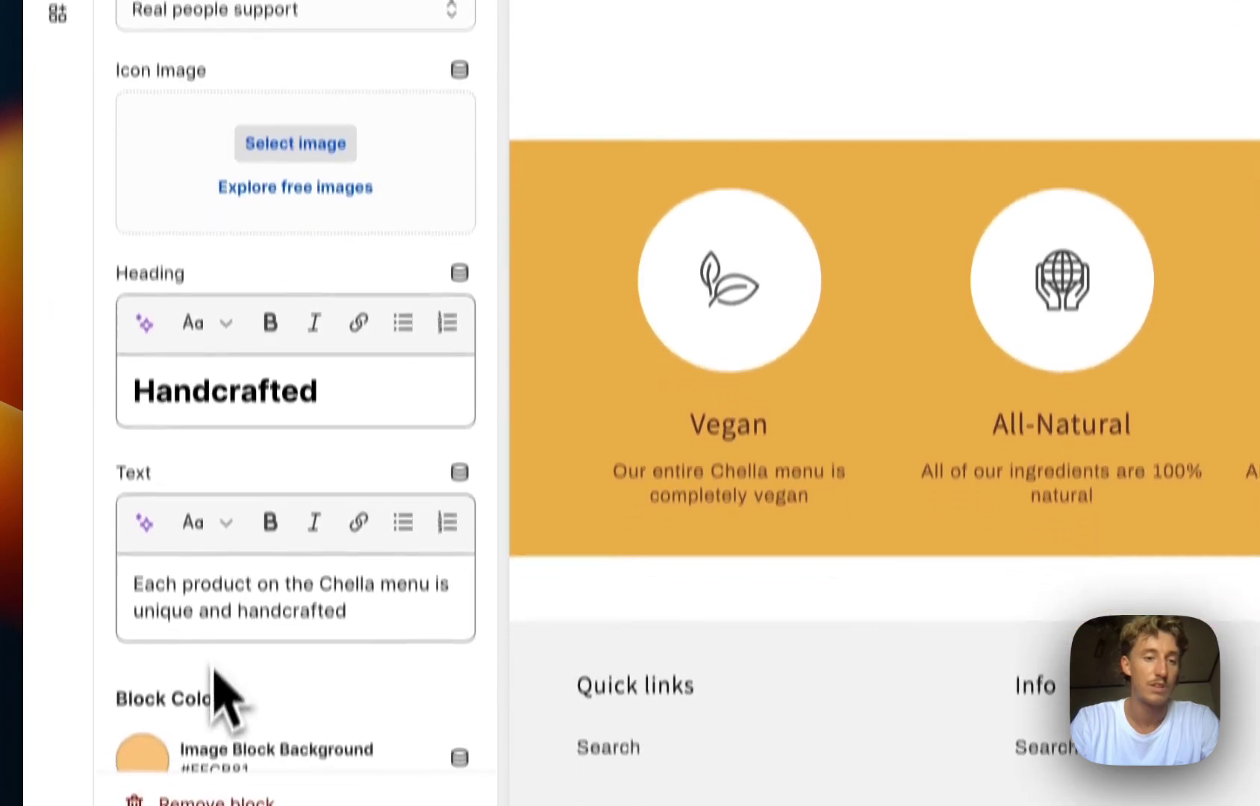
{"action": "left_click", "coordinate": [146, 575]}
{"action": "left_click", "coordinate": [159, 360]}
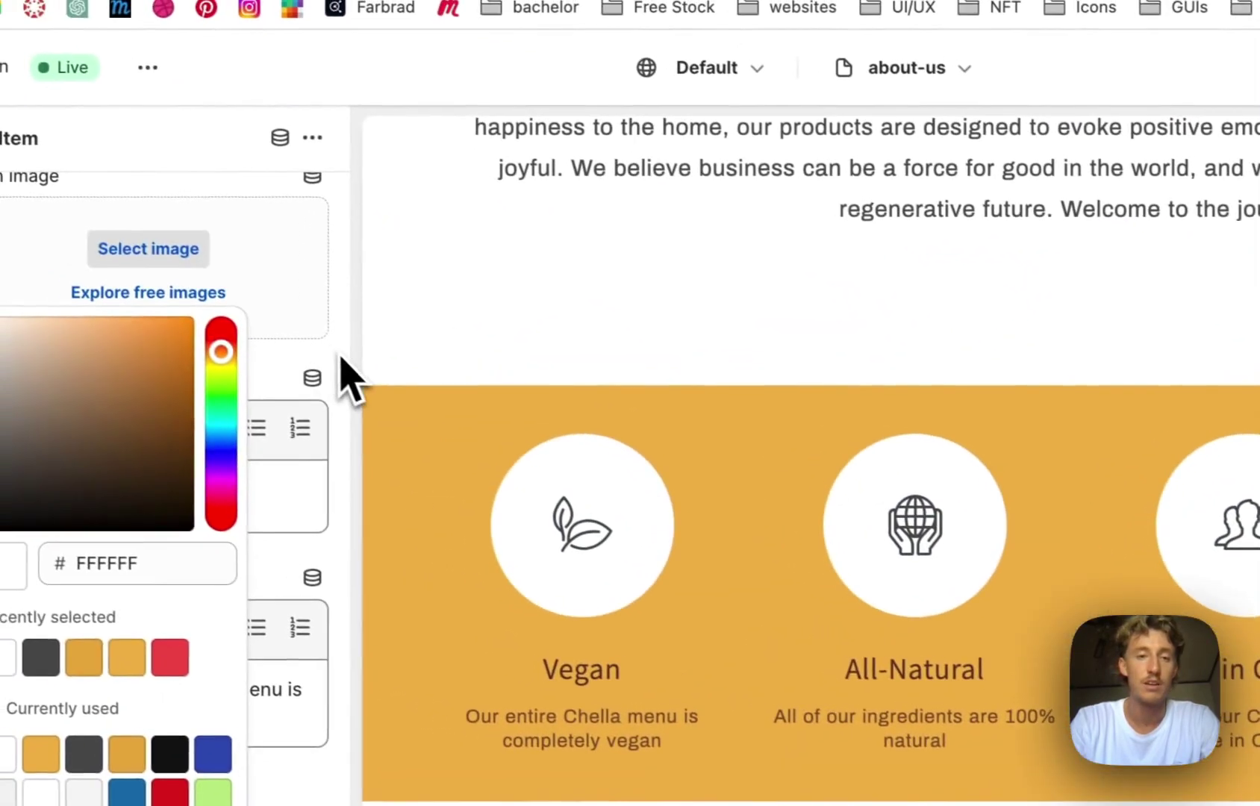
{"action": "left_click", "coordinate": [3, 138]}
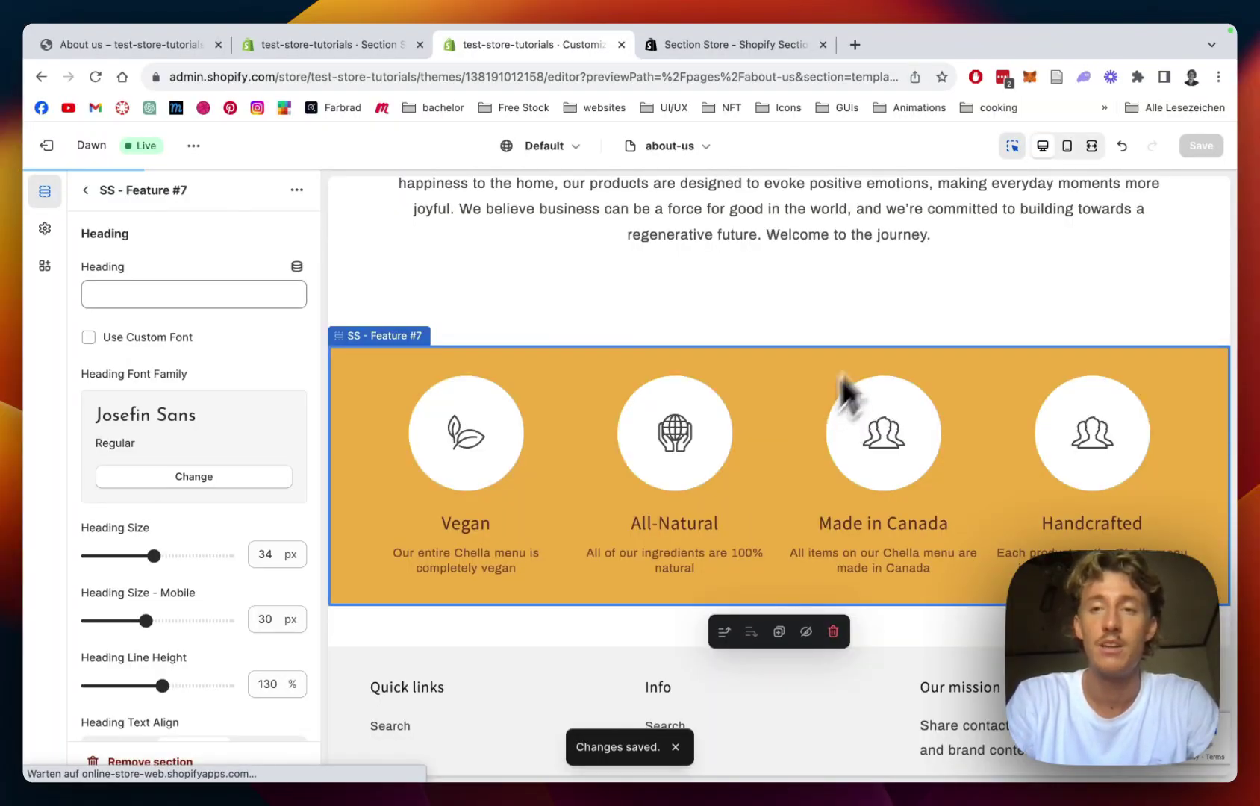
- Preview the page at full width, review the banner, text and feature sections, and restore the desktop view
{"action": "left_click", "coordinate": [1092, 147]}
{"action": "scroll", "coordinate": [777, 375], "scroll_direction": "up", "scroll_amount": 10}
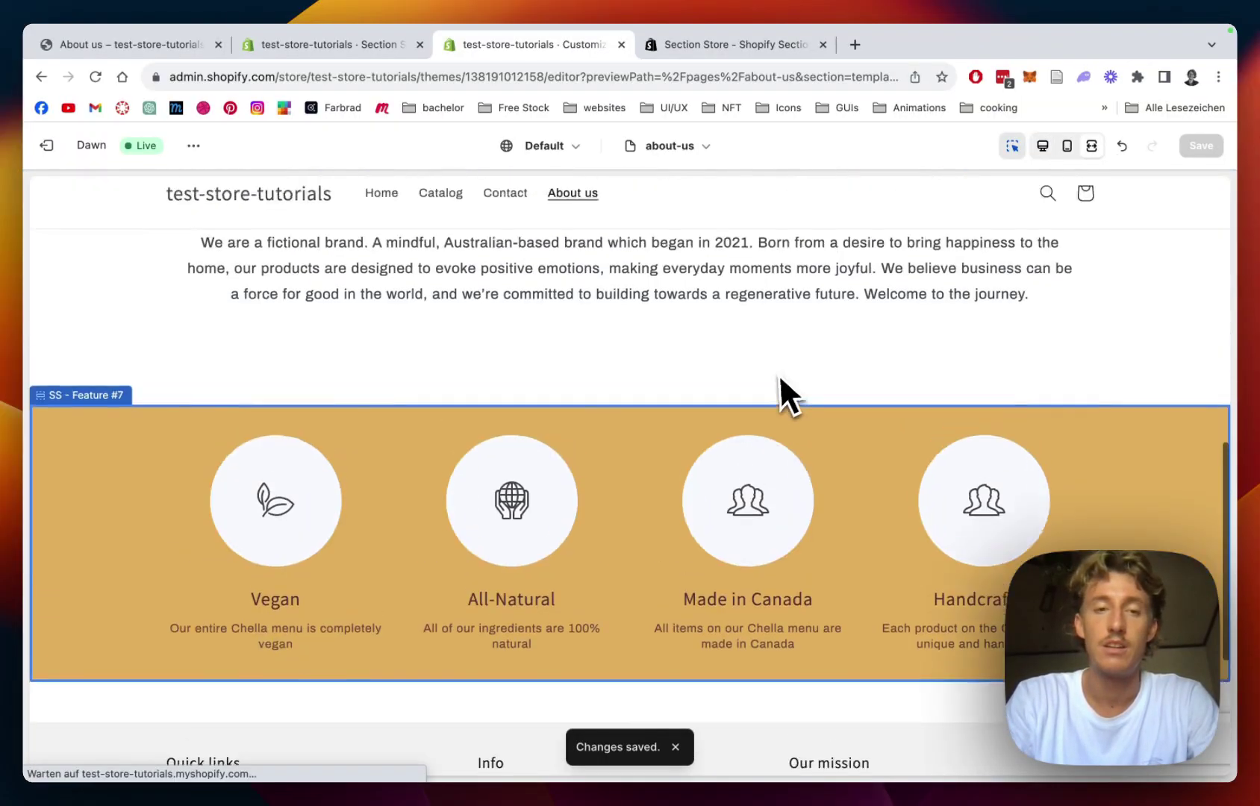
{"action": "scroll", "coordinate": [777, 375], "scroll_direction": "down", "scroll_amount": 10}
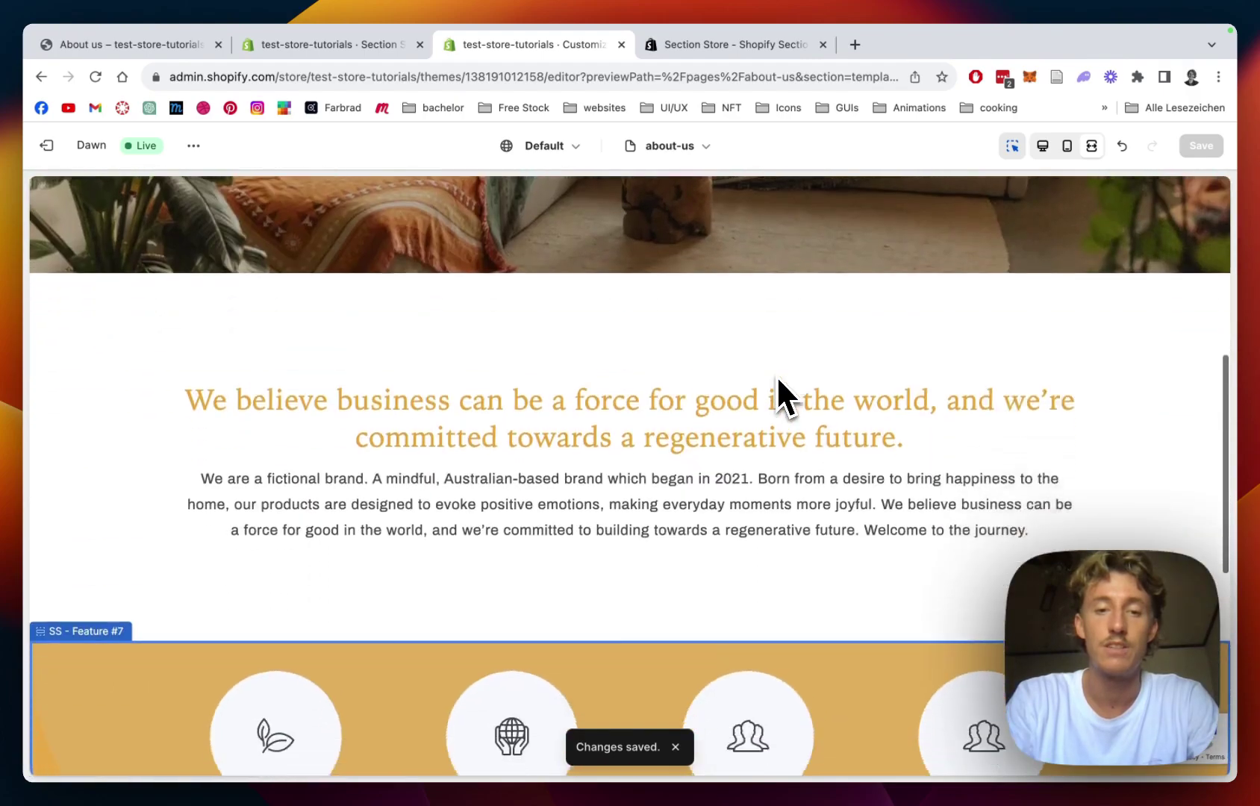
{"action": "left_click", "coordinate": [1052, 146]}
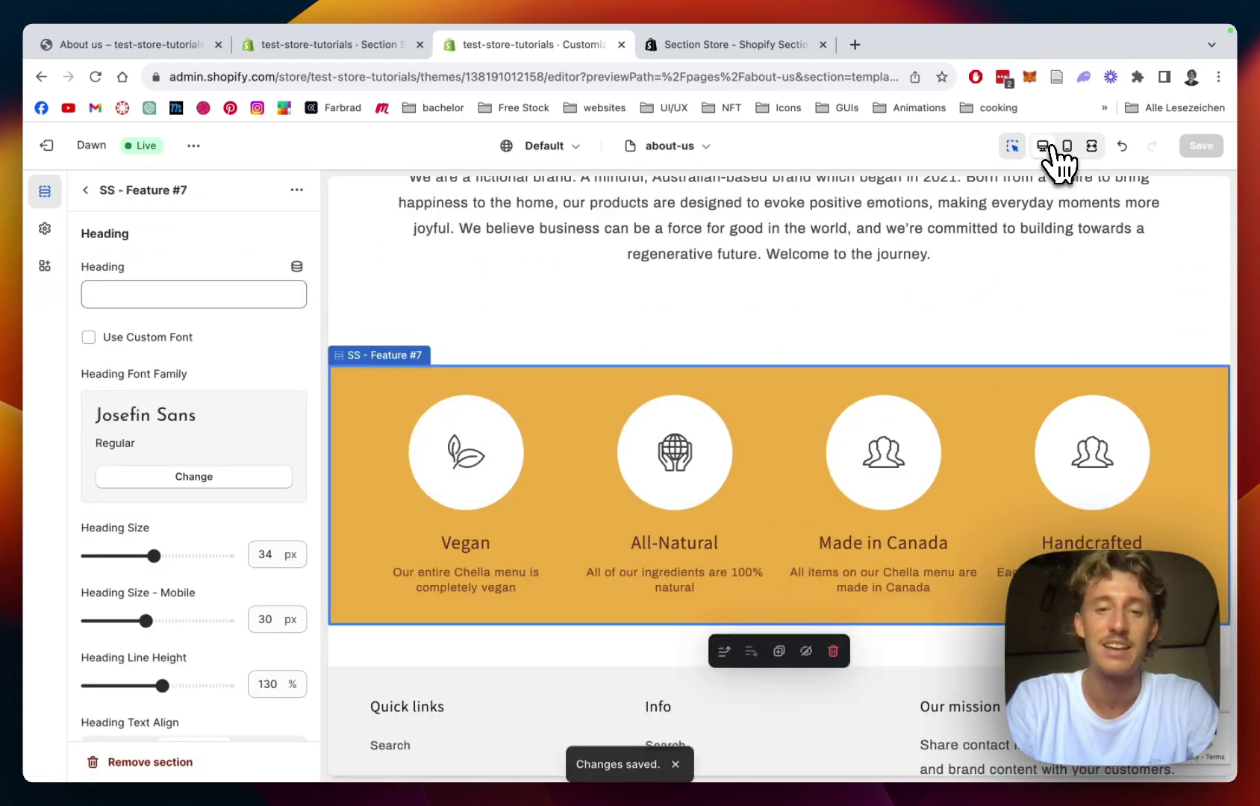
- Add the SS - Image with text section to the about-us template and delete its Button Text block
{"action": "left_click", "coordinate": [86, 191]}
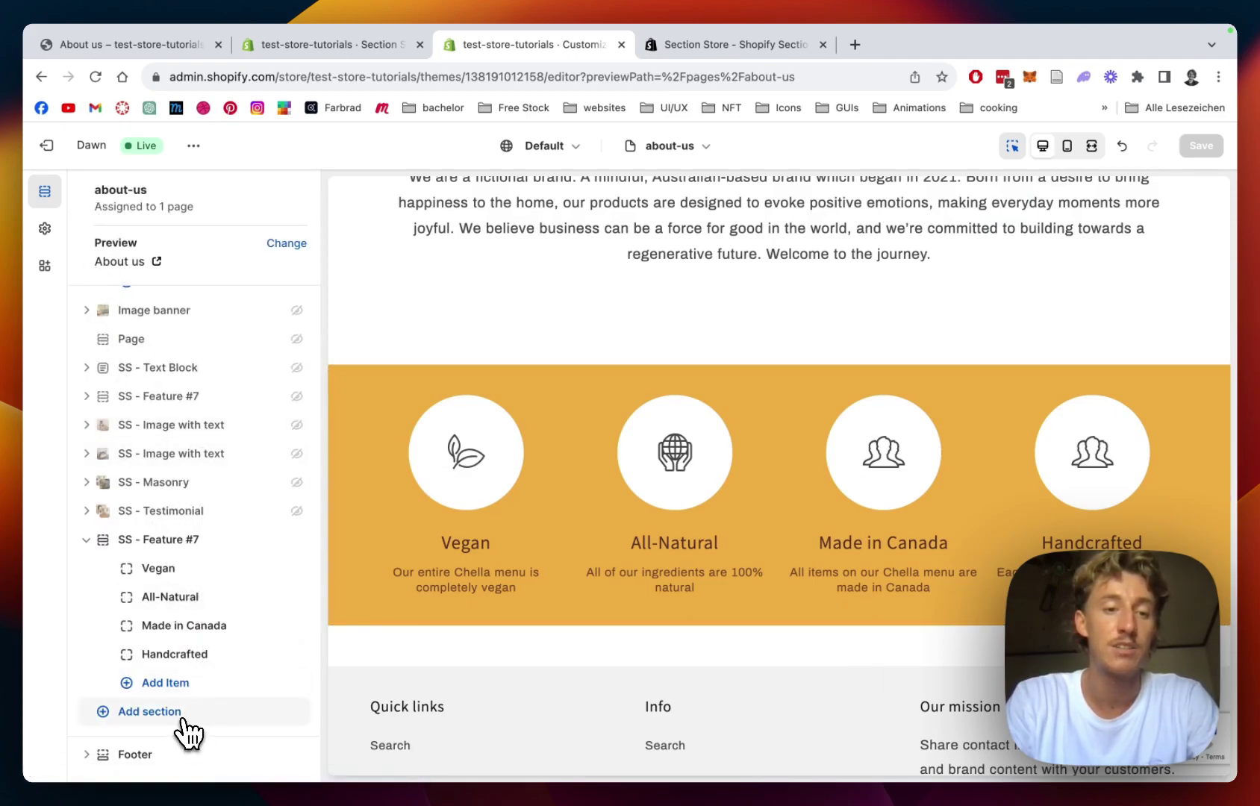
{"action": "left_click", "coordinate": [149, 712]}
{"action": "type", "text": "ss image with"}
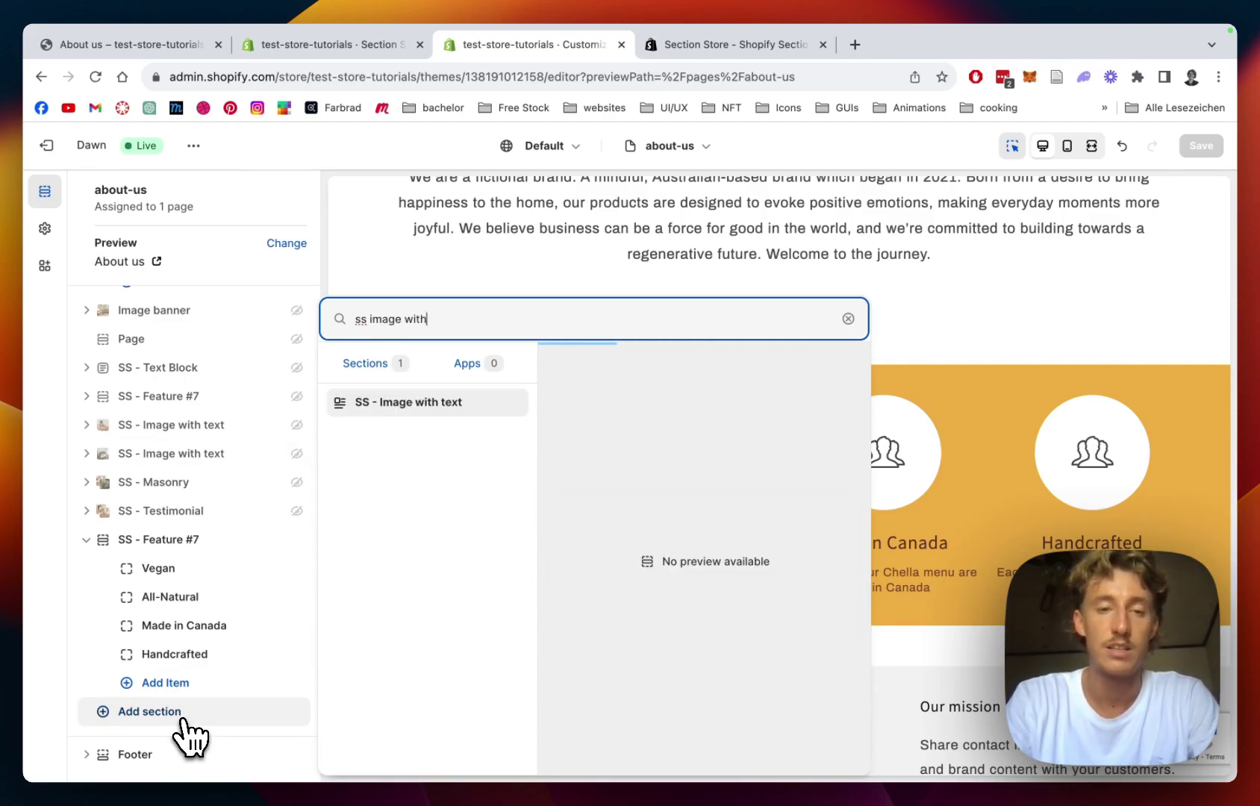
{"action": "left_click", "coordinate": [413, 410]}
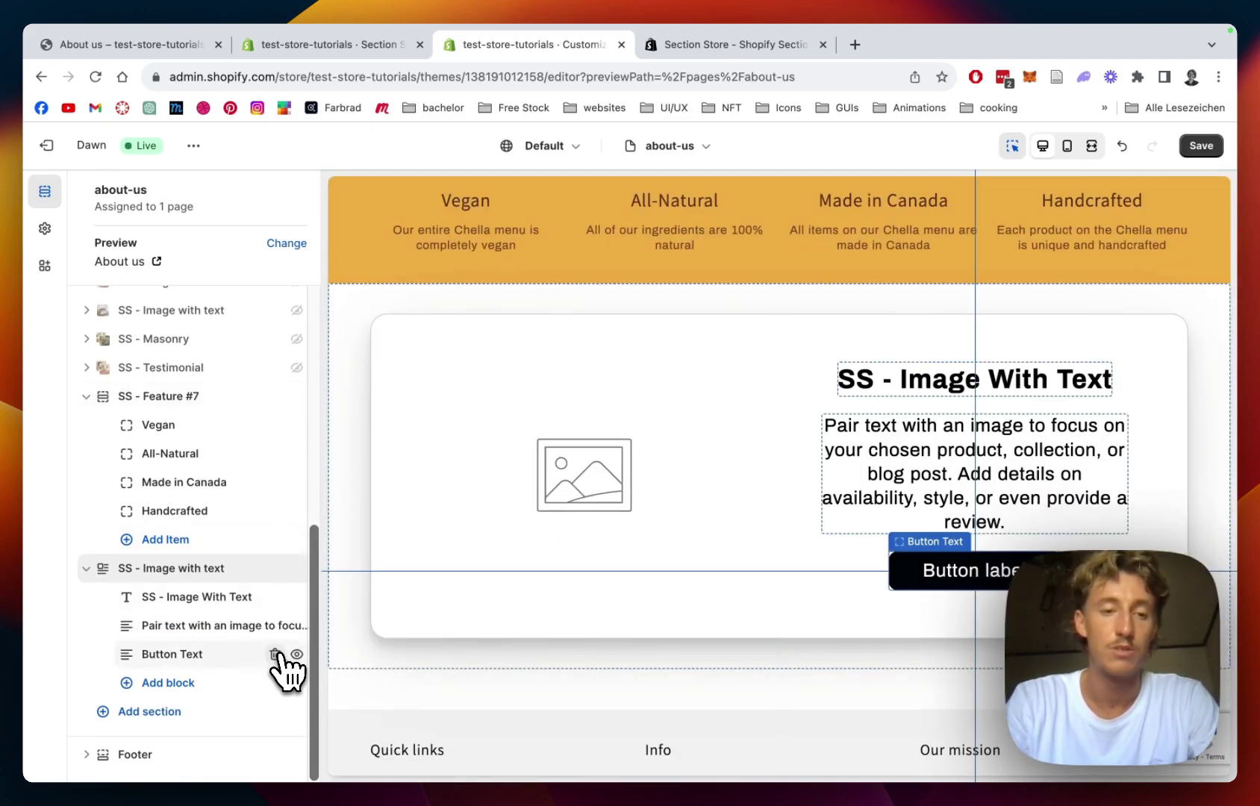
{"action": "left_click", "coordinate": [275, 654]}
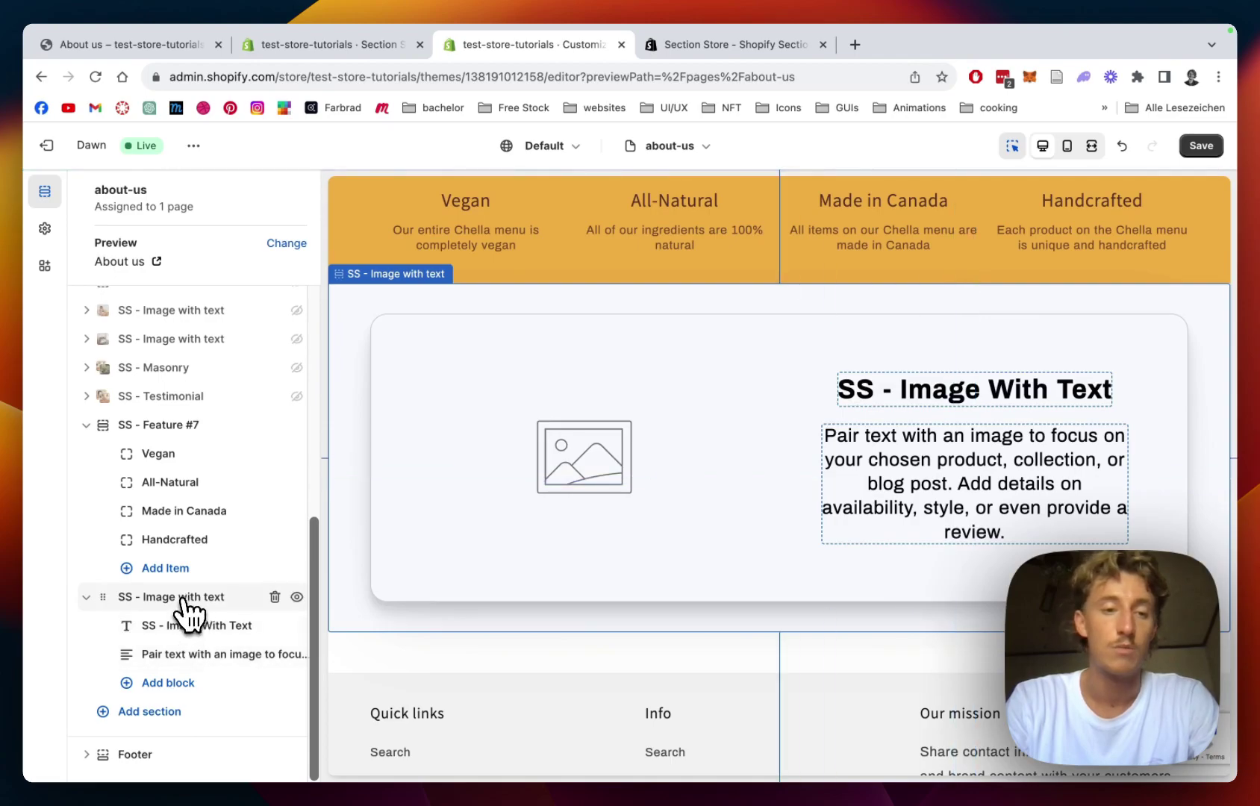
- Set the SS - Image with text section's desktop image width to Small and choose the photo of the woman in pink on the sofa
{"action": "left_click", "coordinate": [189, 597]}
{"action": "scroll", "coordinate": [224, 422], "scroll_direction": "down", "scroll_amount": 1}
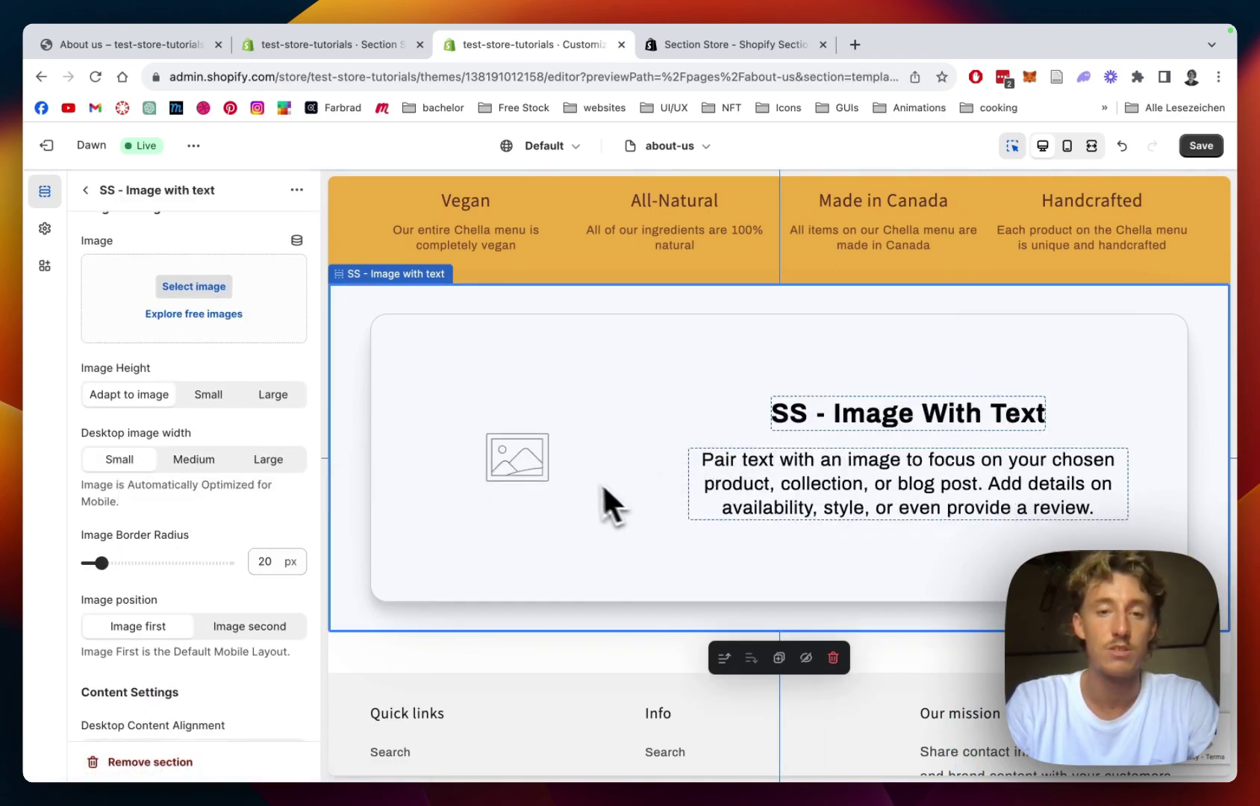
{"action": "scroll", "coordinate": [162, 433], "scroll_direction": "up", "scroll_amount": 1}
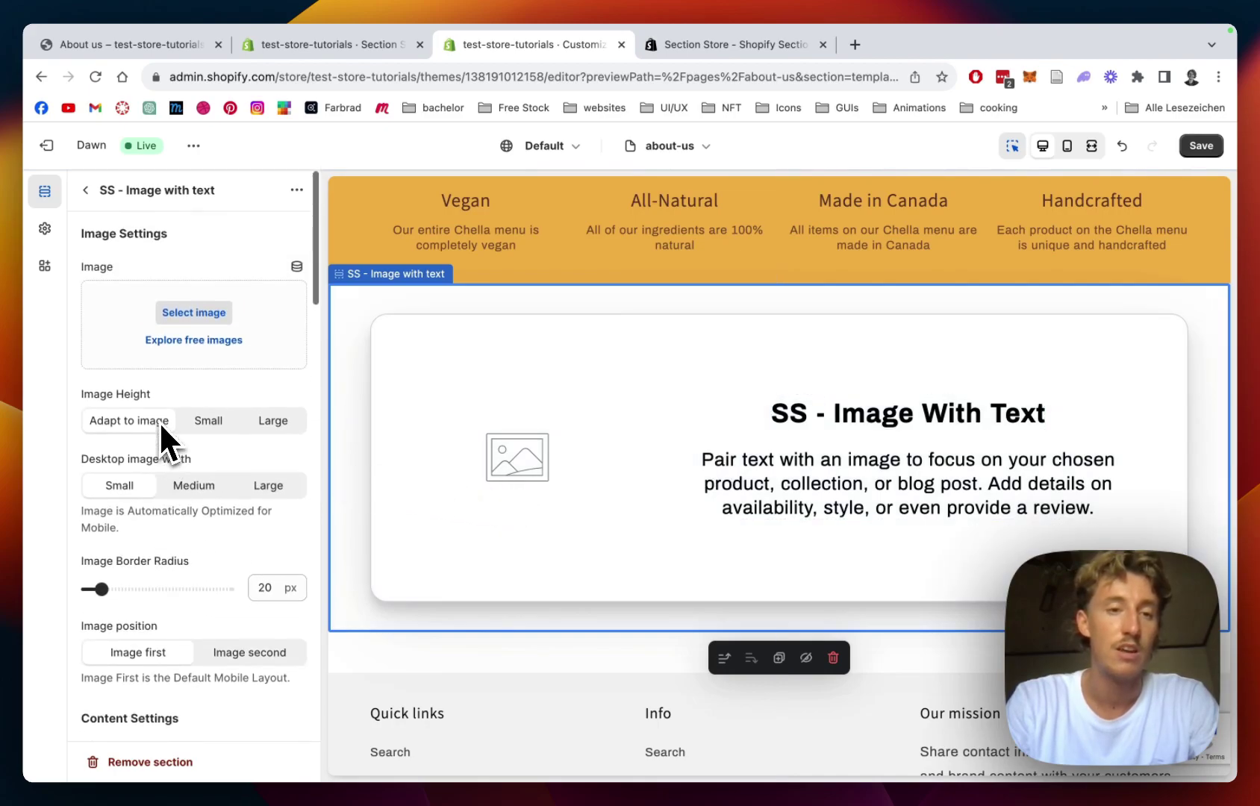
{"action": "left_click", "coordinate": [204, 314]}
{"action": "scroll", "coordinate": [698, 492], "scroll_direction": "down", "scroll_amount": 5}
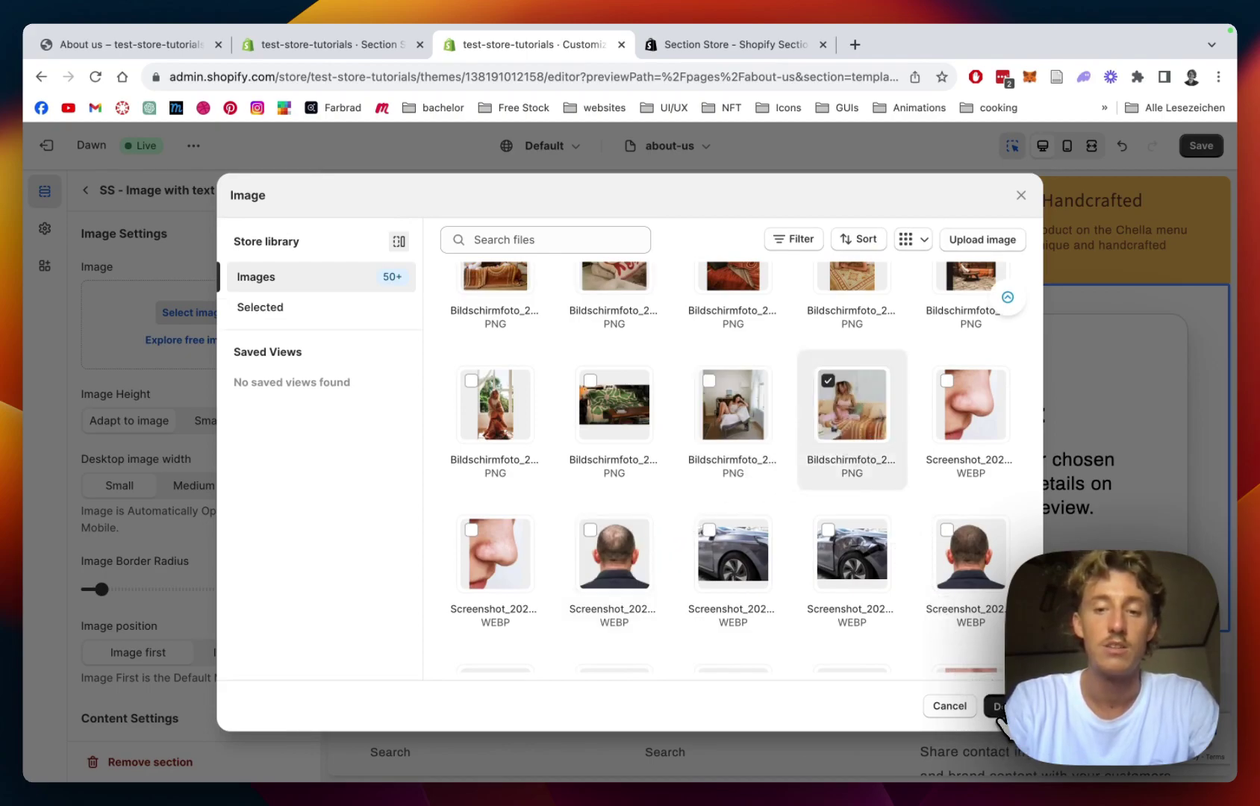
{"action": "left_click", "coordinate": [999, 706]}
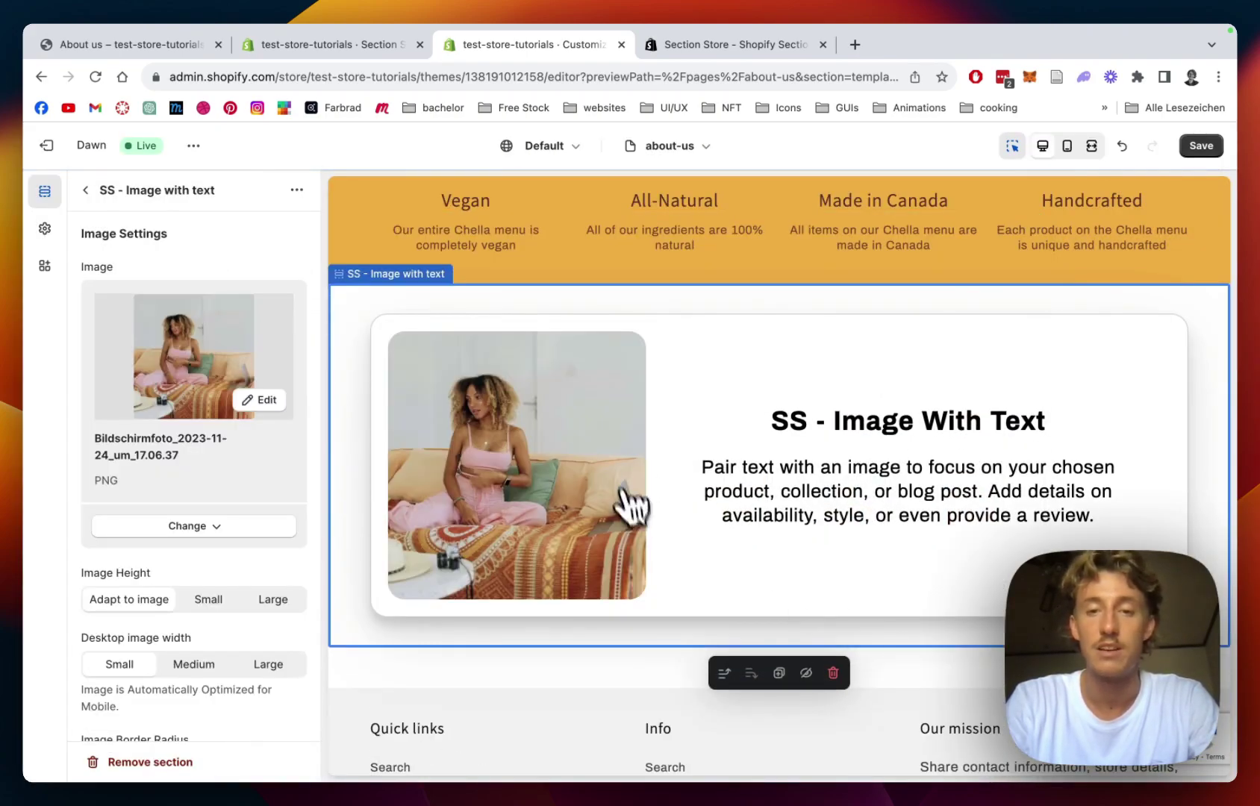
- Set the desktop content alignment of the SS - Image with text section to Left
{"action": "scroll", "coordinate": [287, 276], "scroll_direction": "down", "scroll_amount": 10}
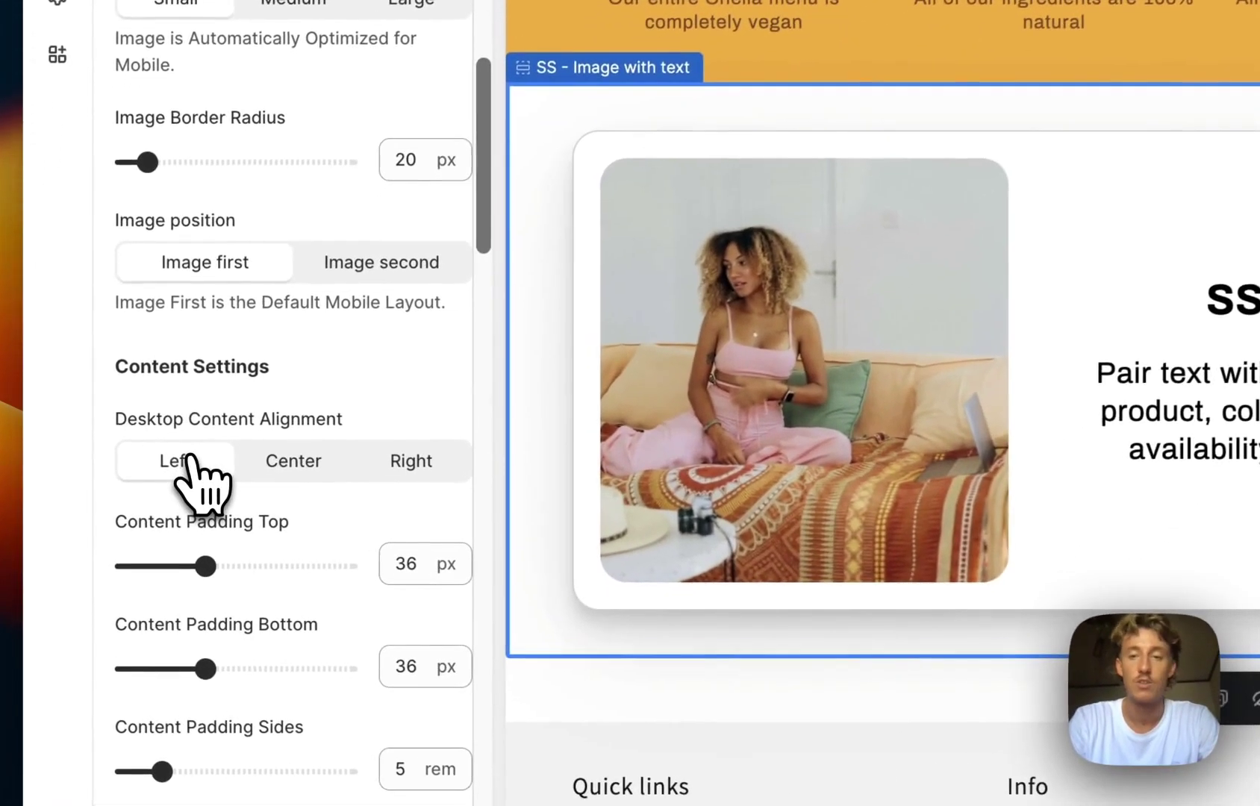
{"action": "left_click", "coordinate": [120, 523]}
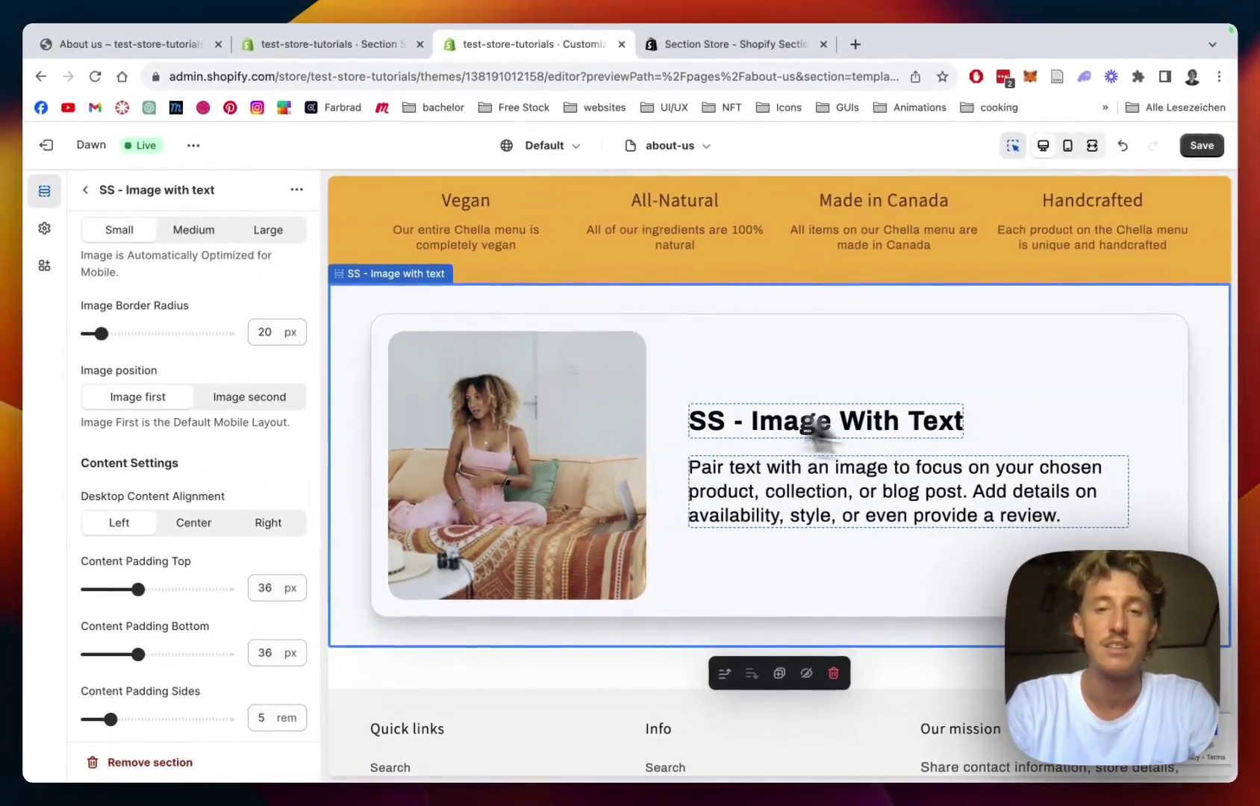
- Set the border color of the SS - Image with text section to the golden #E8AD41
{"action": "scroll", "coordinate": [194, 423], "scroll_direction": "down", "scroll_amount": 10}
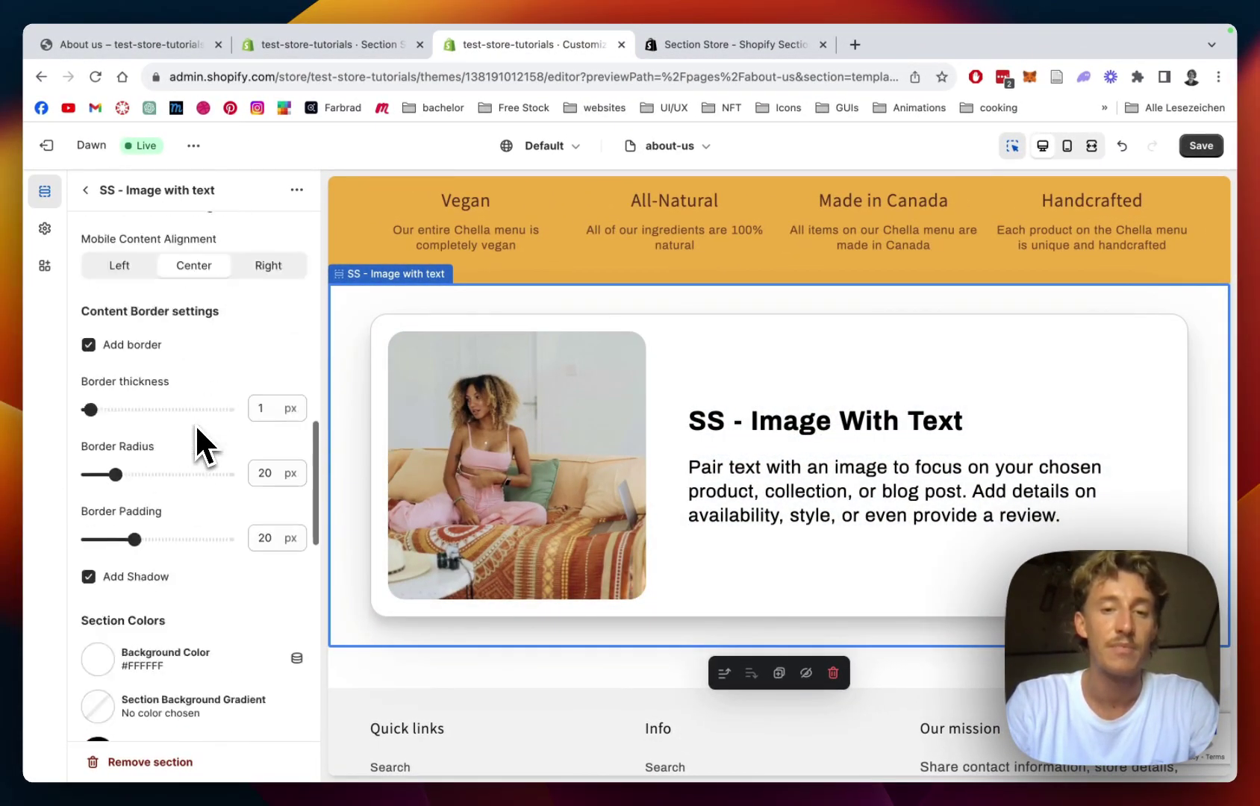
{"action": "scroll", "coordinate": [165, 402], "scroll_direction": "down", "scroll_amount": 8}
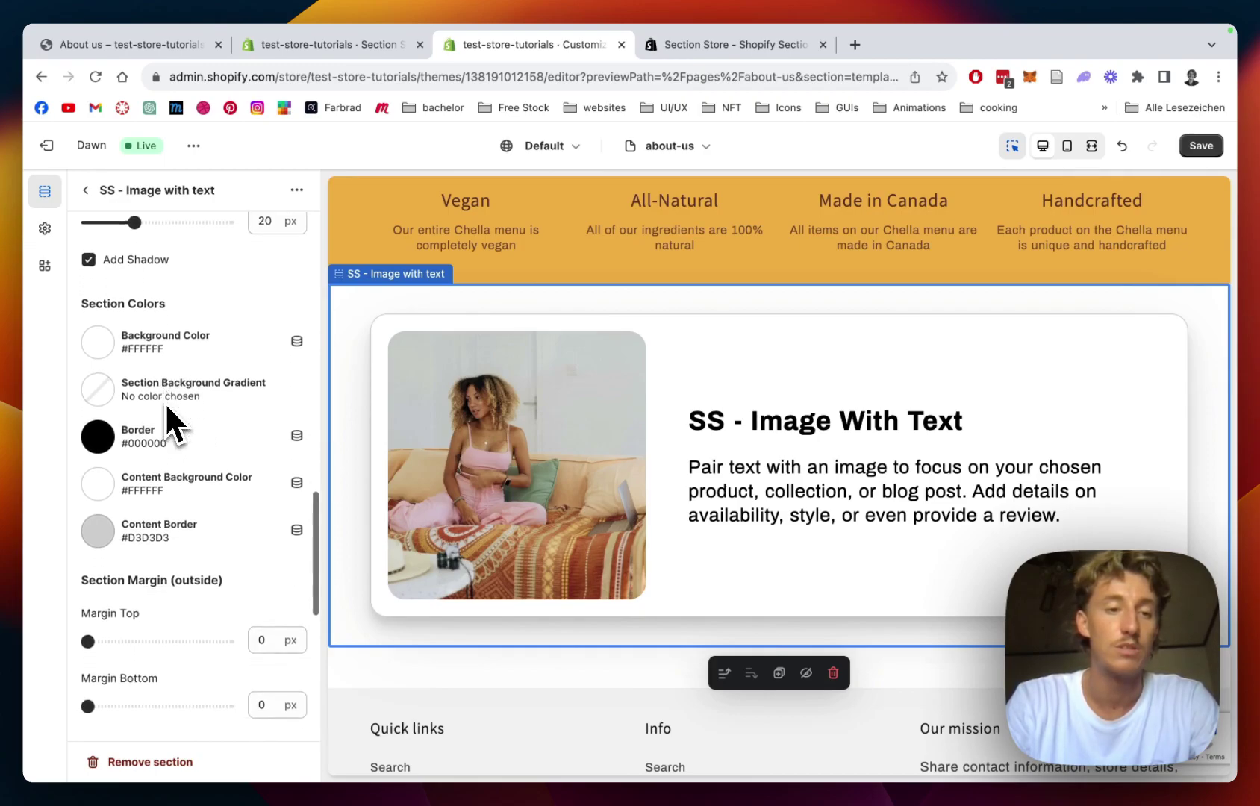
{"action": "scroll", "coordinate": [166, 402], "scroll_direction": "up", "scroll_amount": 6}
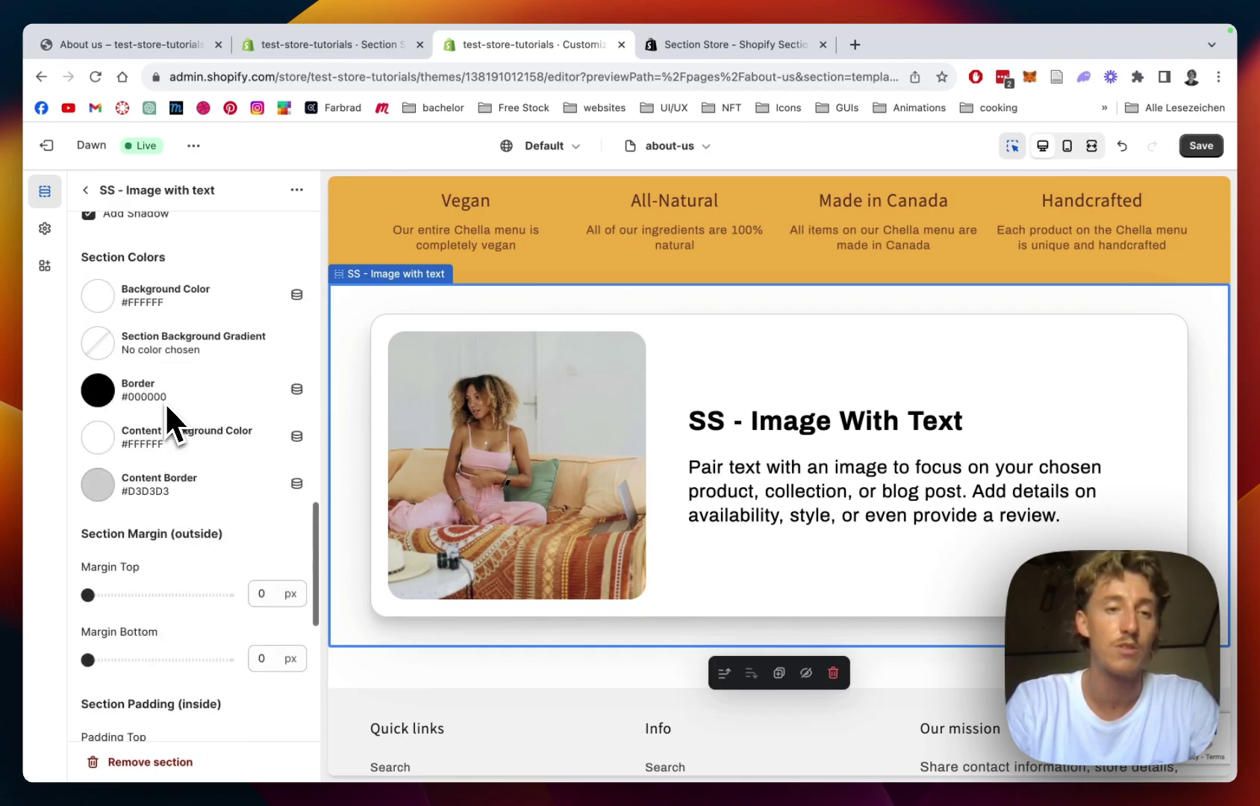
{"action": "scroll", "coordinate": [235, 416], "scroll_direction": "up", "scroll_amount": 1}
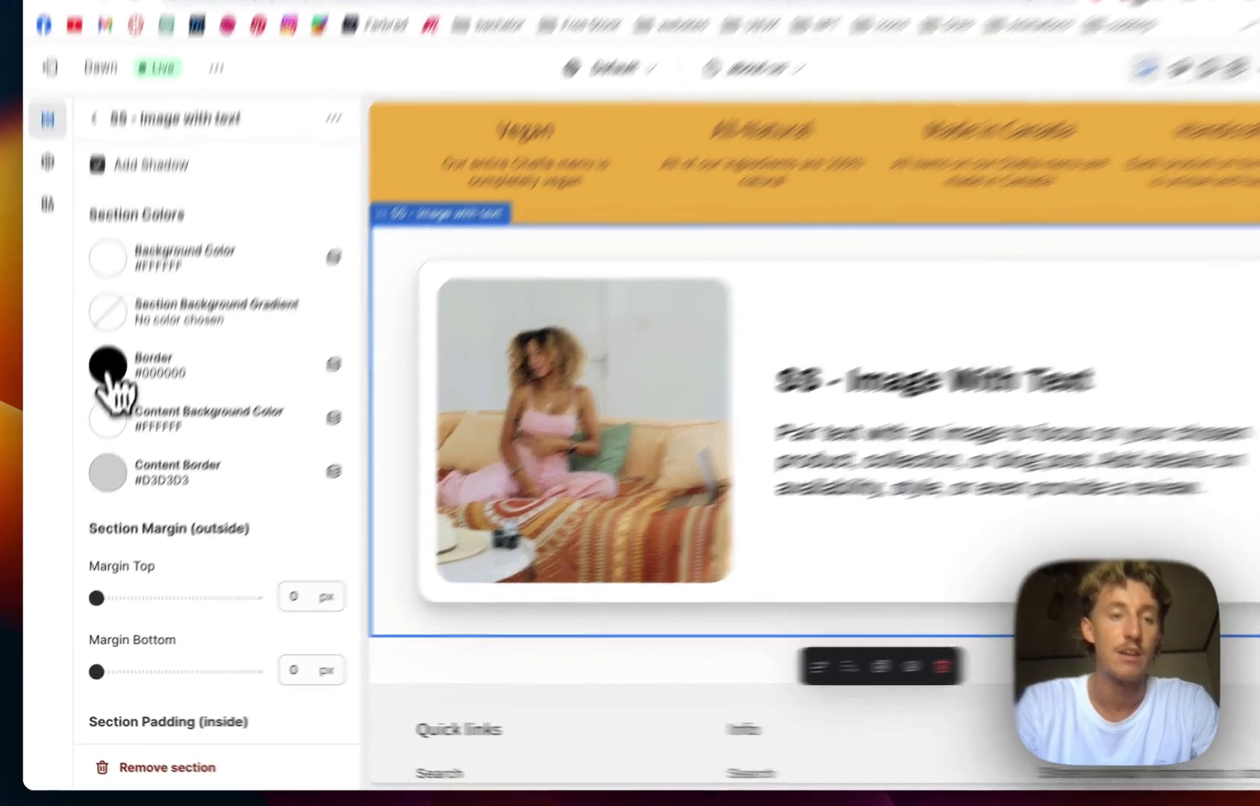
{"action": "left_click", "coordinate": [109, 368]}
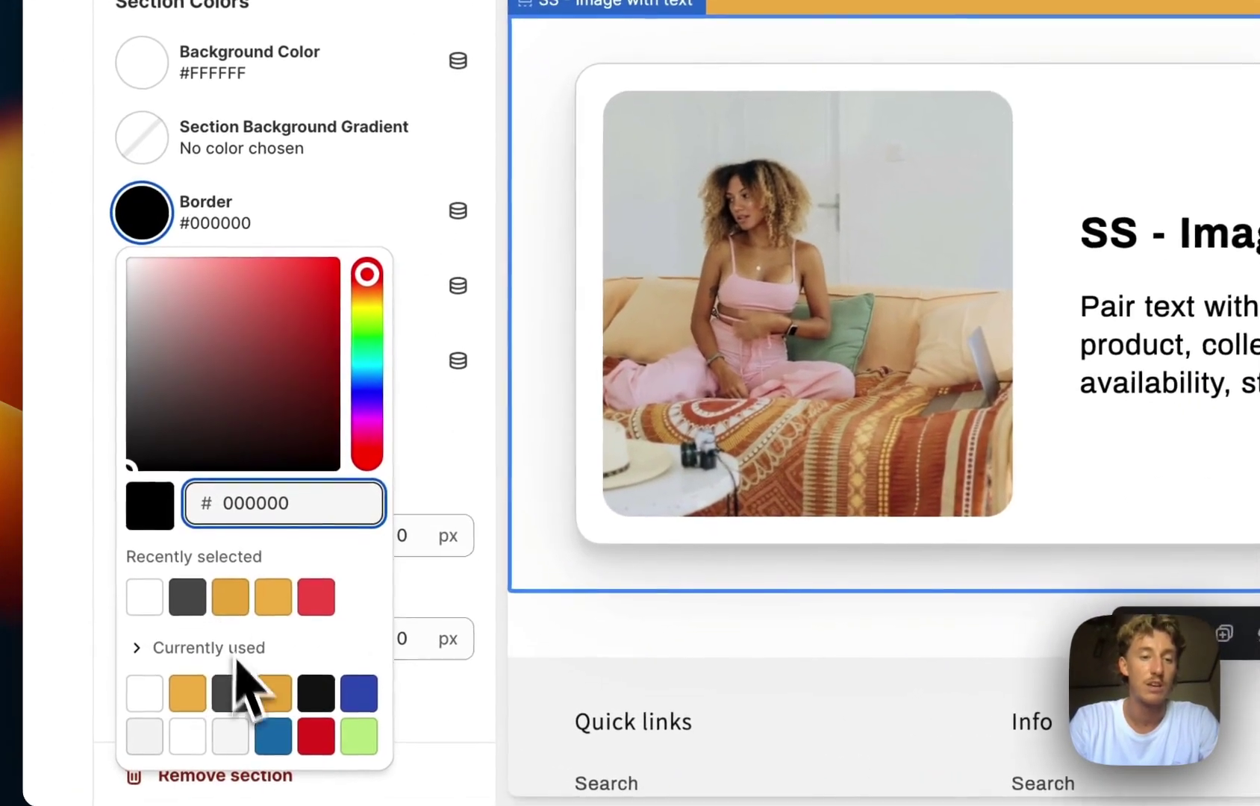
{"action": "left_click", "coordinate": [172, 641]}
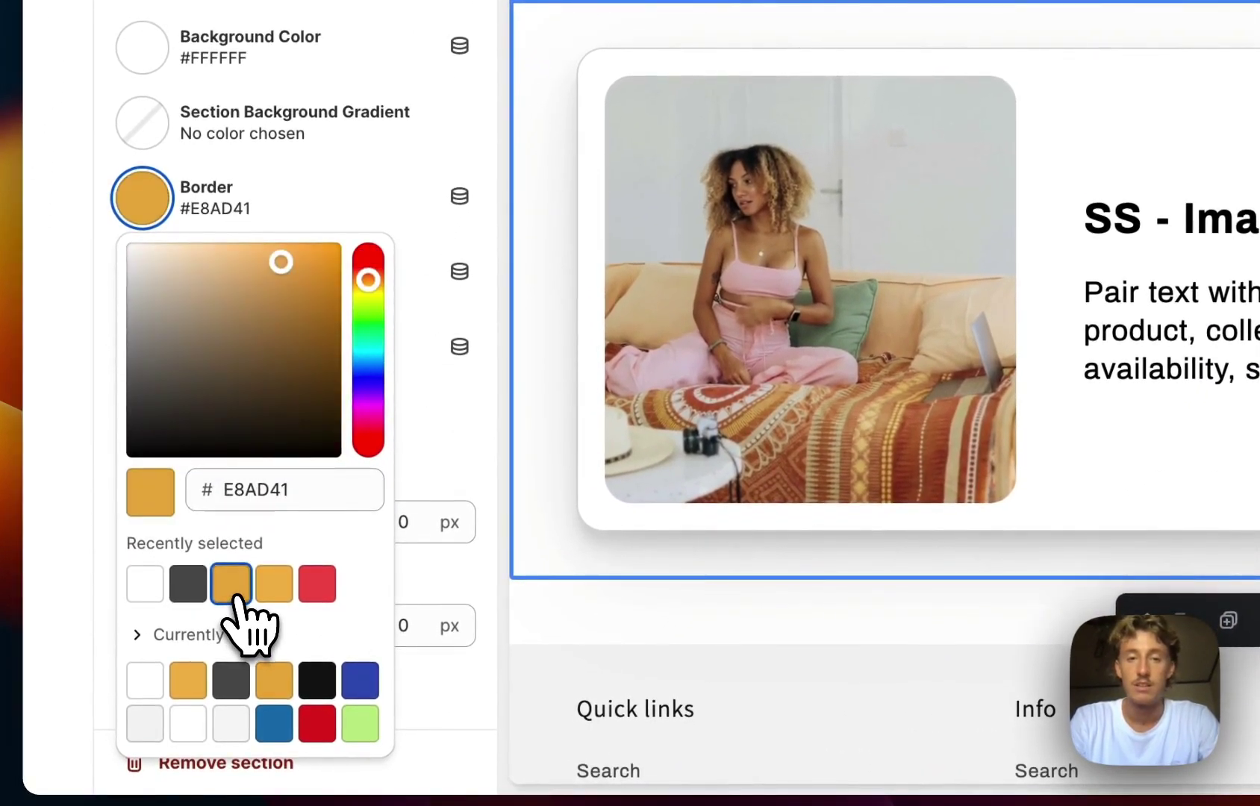
{"action": "left_click", "coordinate": [443, 263]}
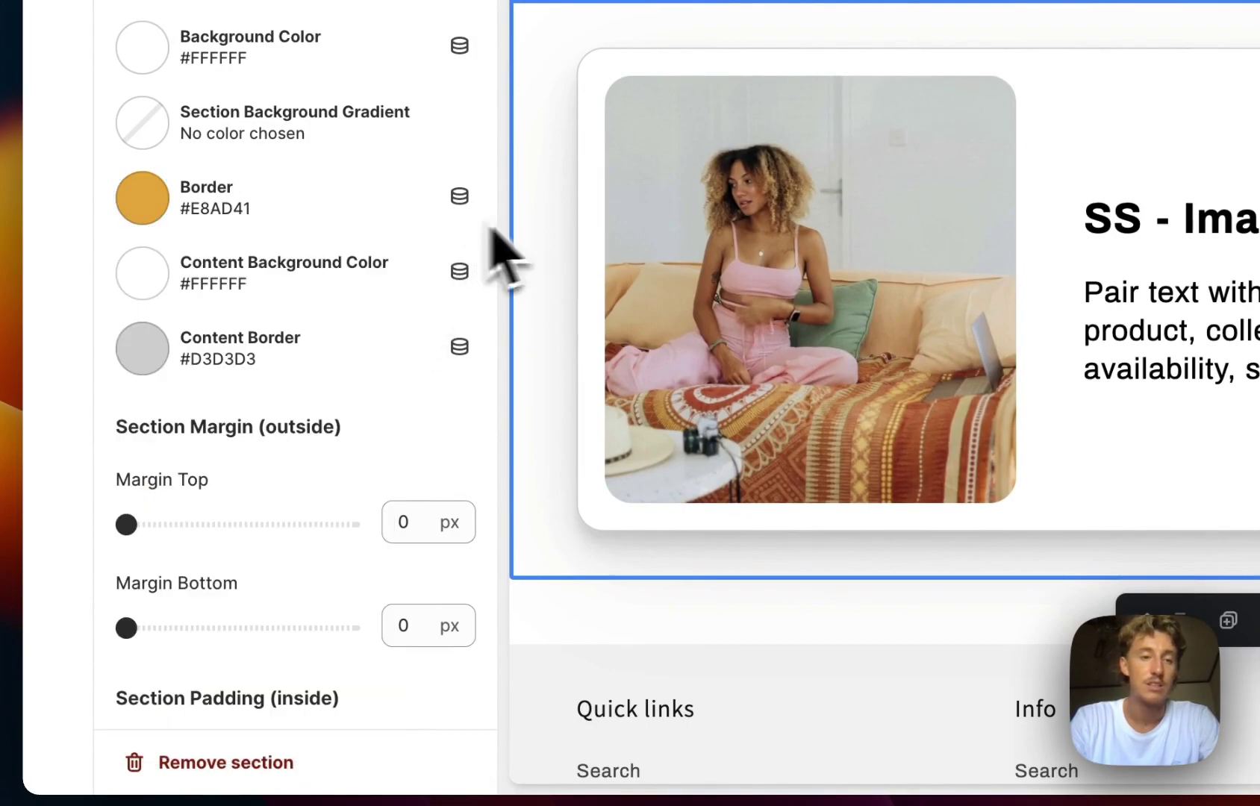
- Set the content border color of the SS - Image with text section to the golden orange #F0B64C
{"action": "left_click", "coordinate": [153, 340]}
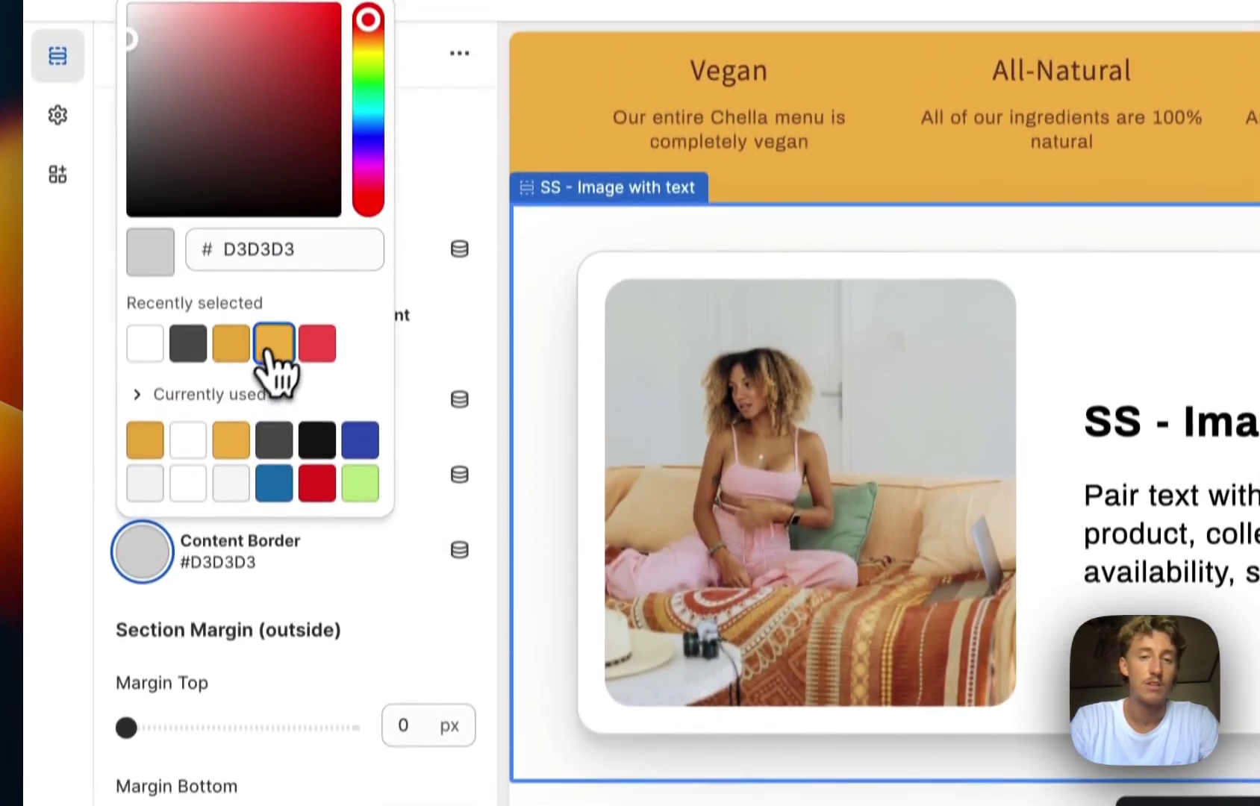
{"action": "left_click", "coordinate": [274, 139]}
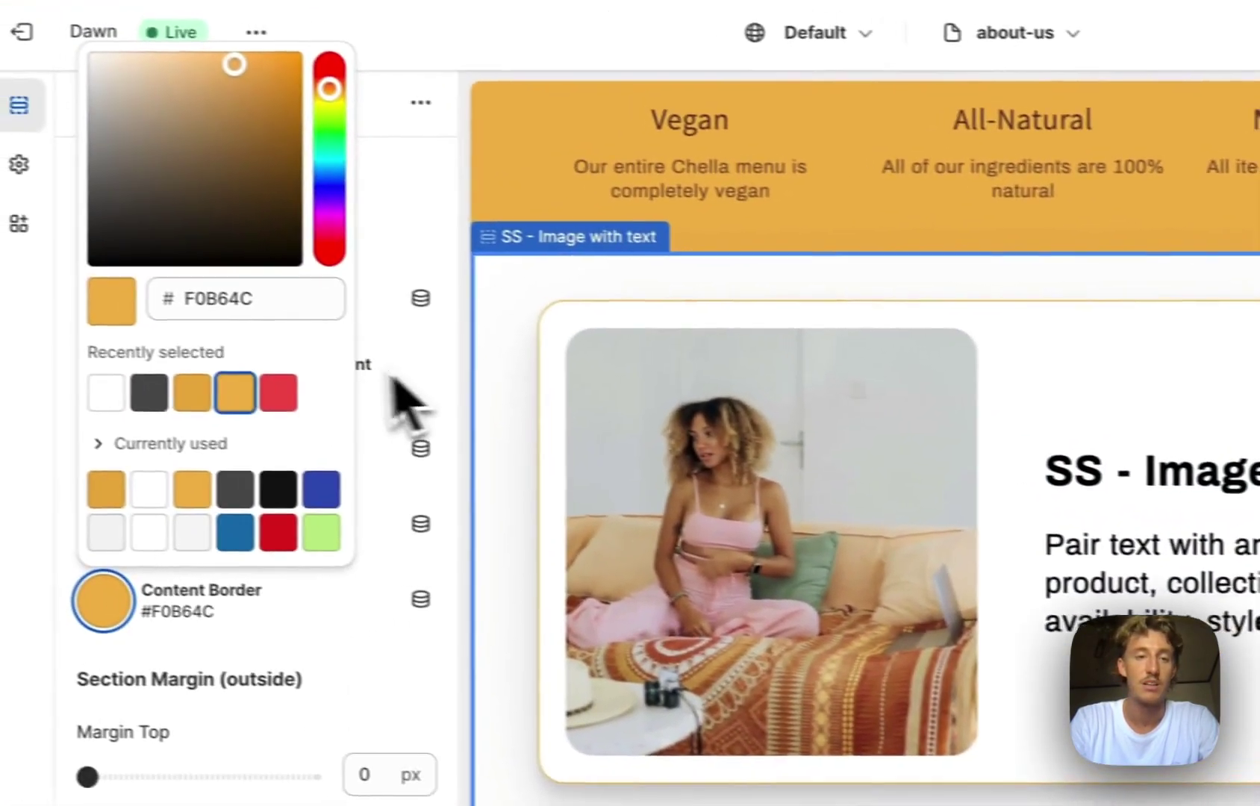
{"action": "left_click", "coordinate": [497, 356]}
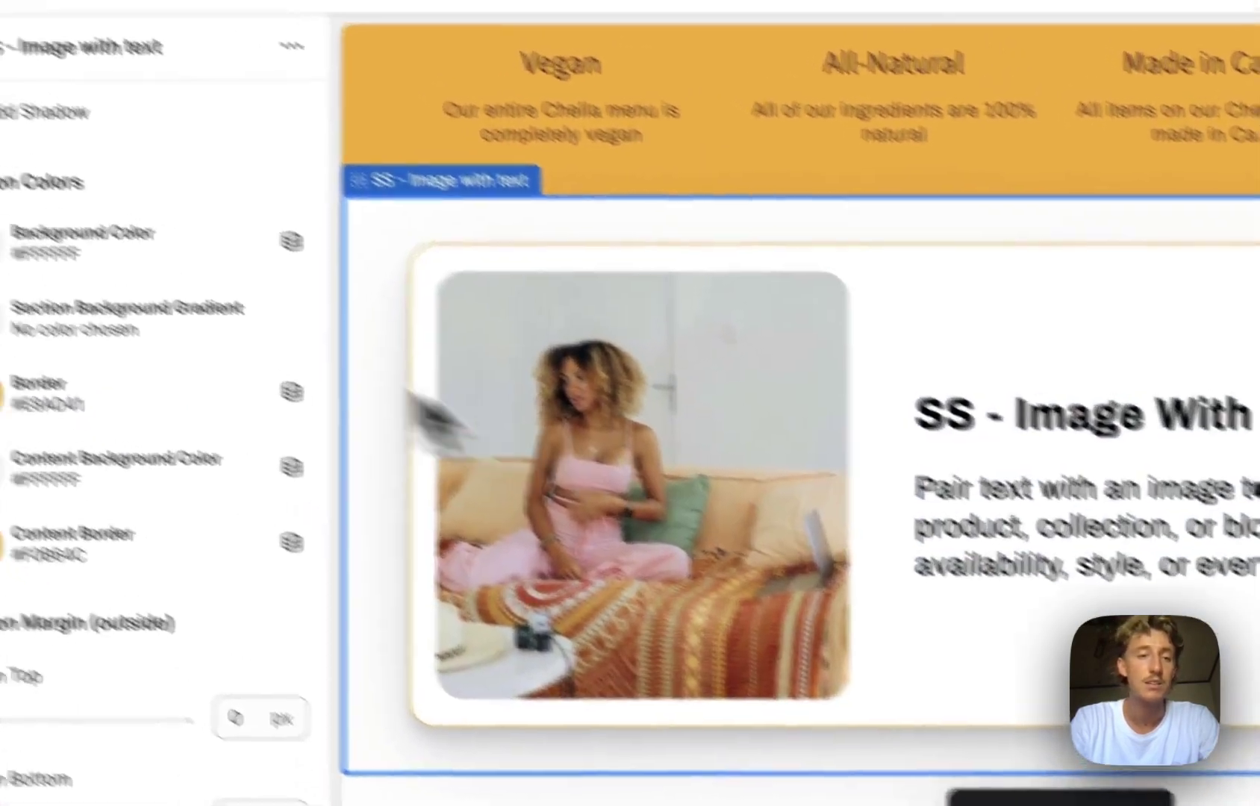
{"action": "scroll", "coordinate": [332, 373], "scroll_direction": "up", "scroll_amount": 3}
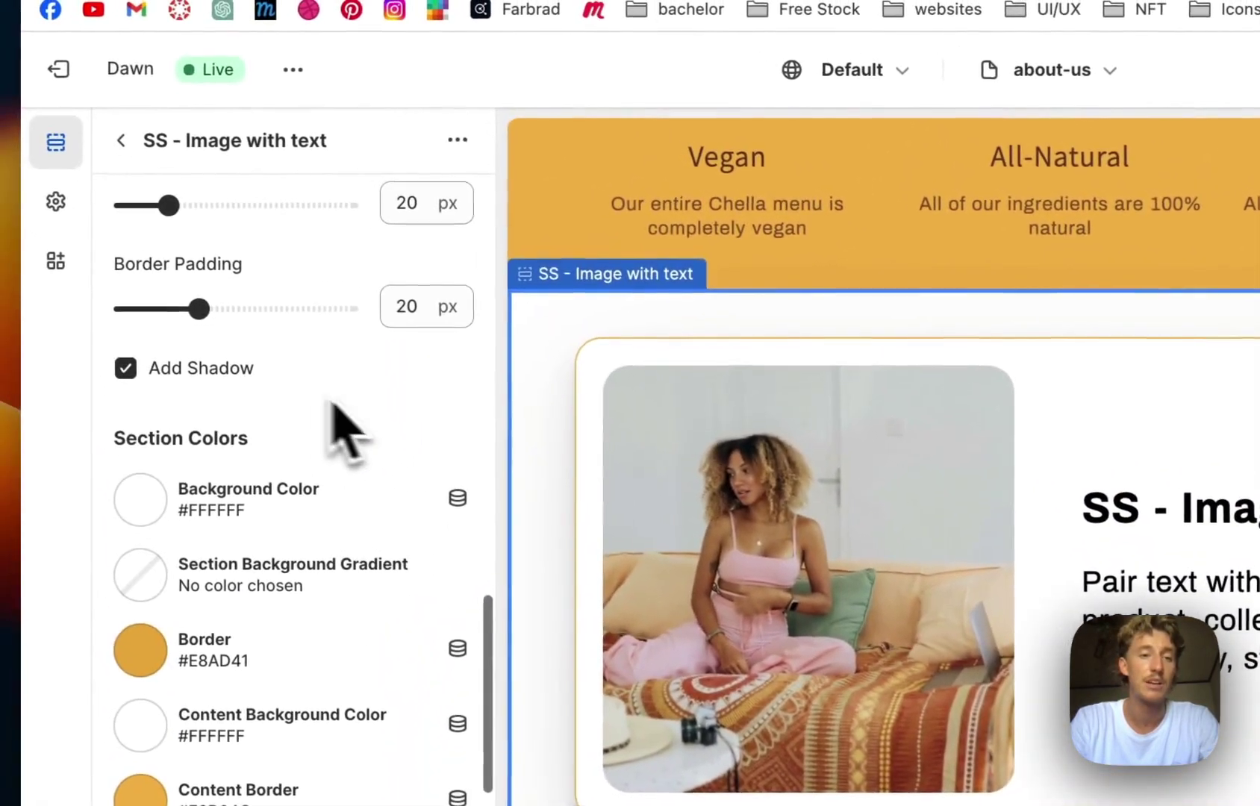
- Turn off the shadow of the SS - Image with text section
{"action": "left_click", "coordinate": [125, 368]}
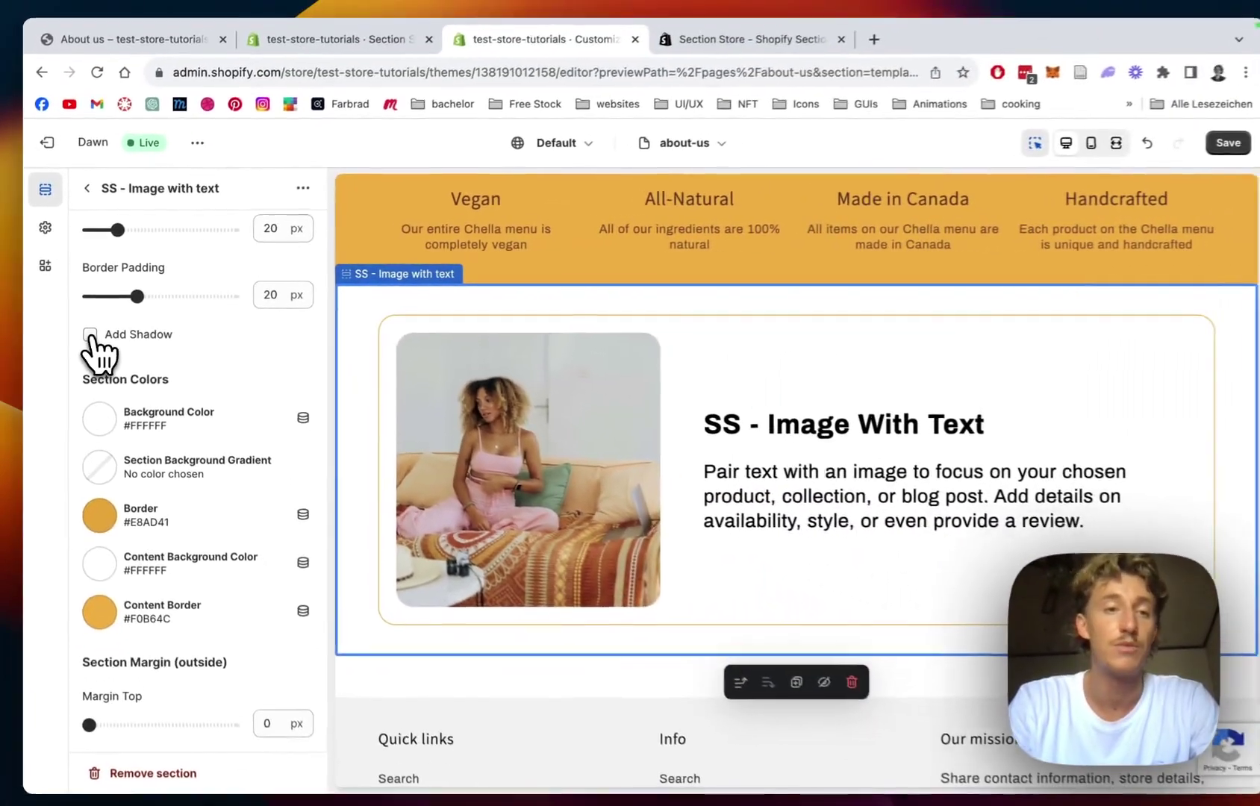
{"action": "scroll", "coordinate": [120, 385], "scroll_direction": "up", "scroll_amount": 5}
{"action": "scroll", "coordinate": [97, 353], "scroll_direction": "up", "scroll_amount": 10}
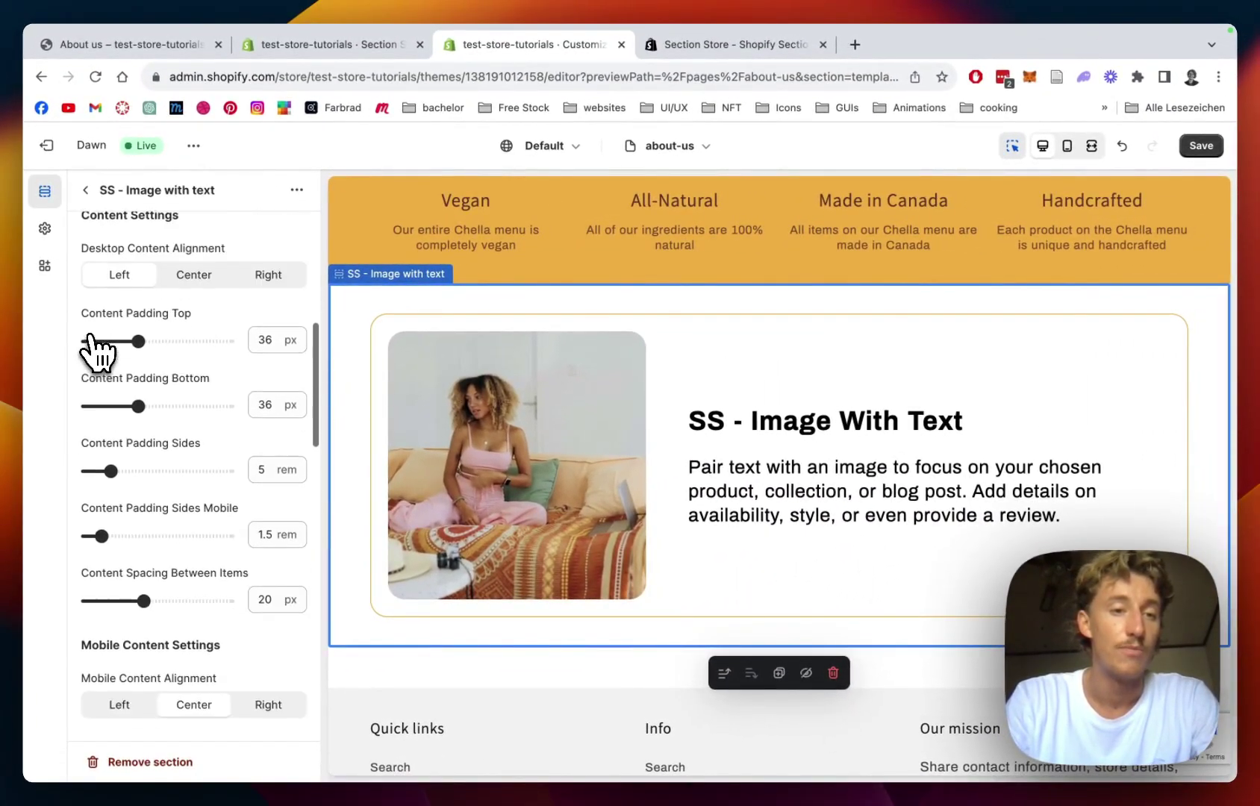
{"action": "scroll", "coordinate": [97, 365], "scroll_direction": "up", "scroll_amount": 5}
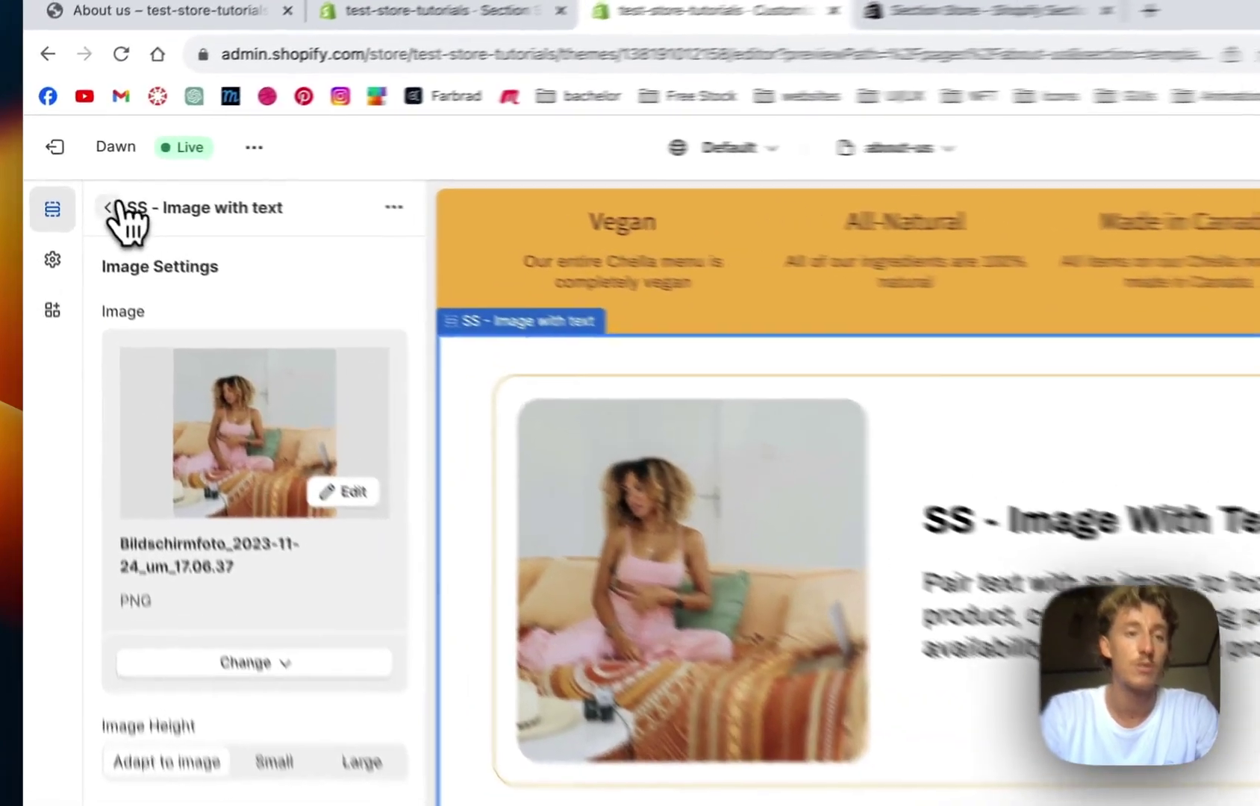
{"action": "left_click", "coordinate": [85, 190]}
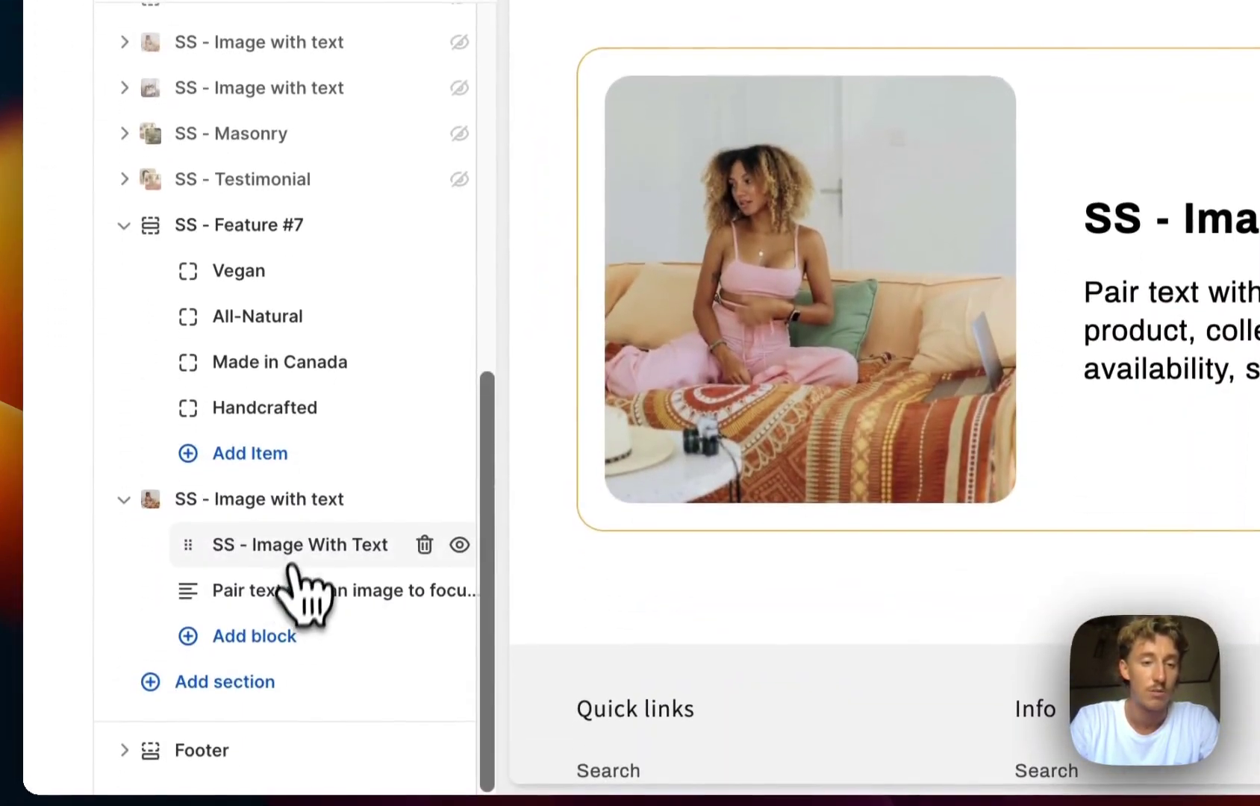
- Set the section's header title to the founder's first name followed by "(Founder)" and its header color to #E8AD41
{"action": "left_click", "coordinate": [299, 538]}
{"action": "left_click_drag", "start_coordinate": [335, 249], "coordinate": [50, 323]}
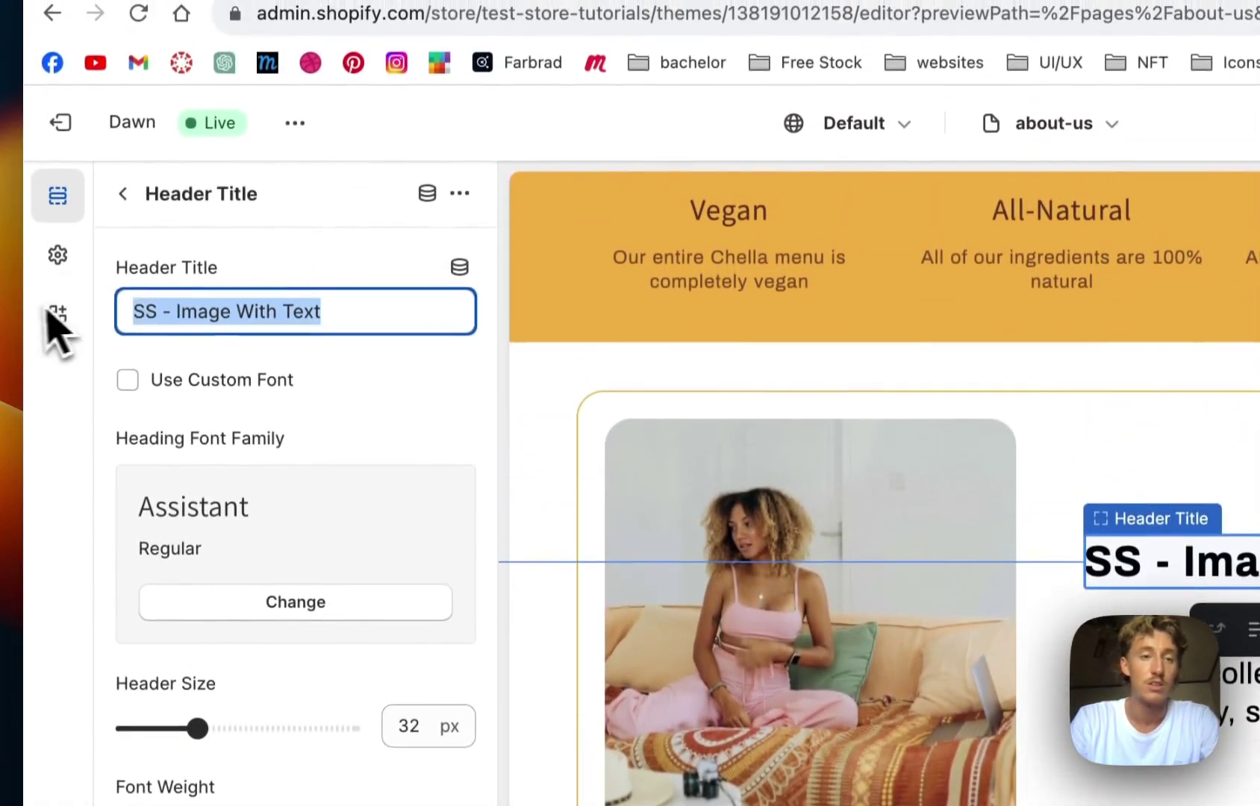
{"action": "mouse_move", "coordinate": [35, 339]}
{"action": "type", "text": "Elsa (Founder"}
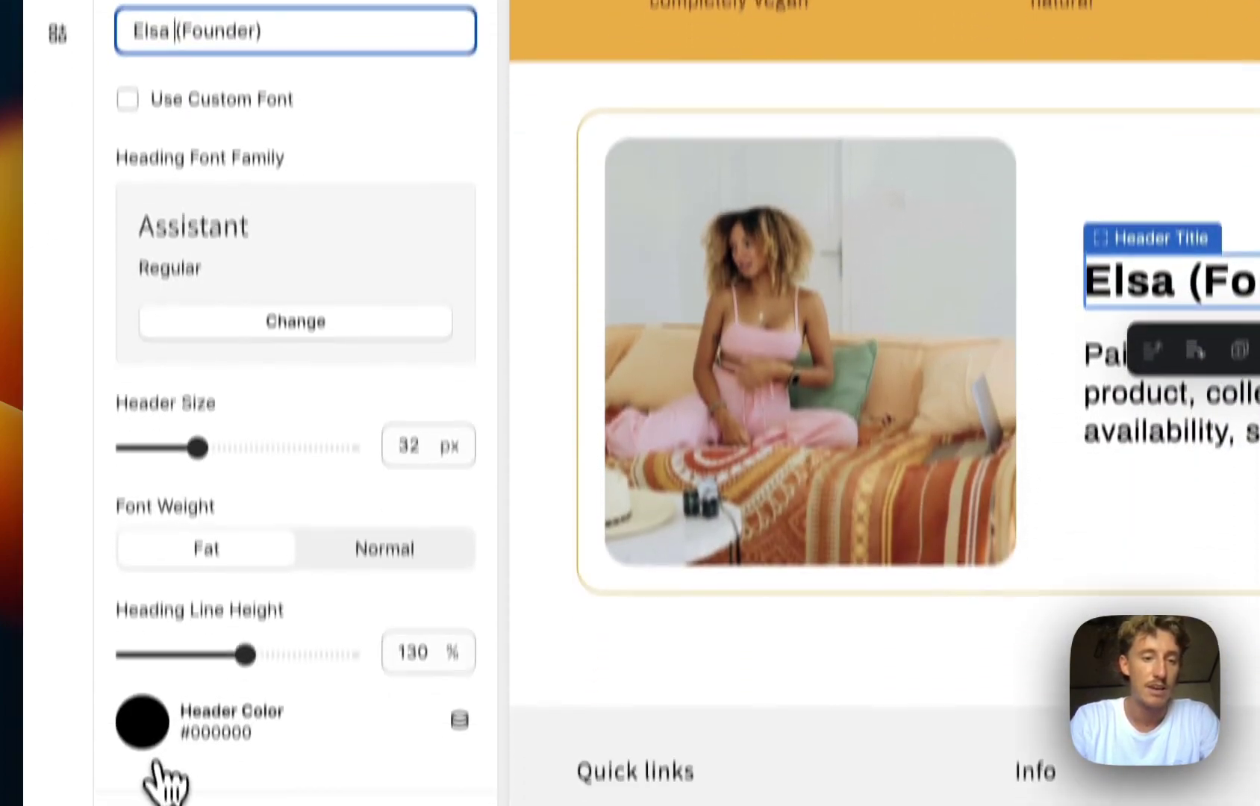
{"action": "left_click", "coordinate": [142, 649]}
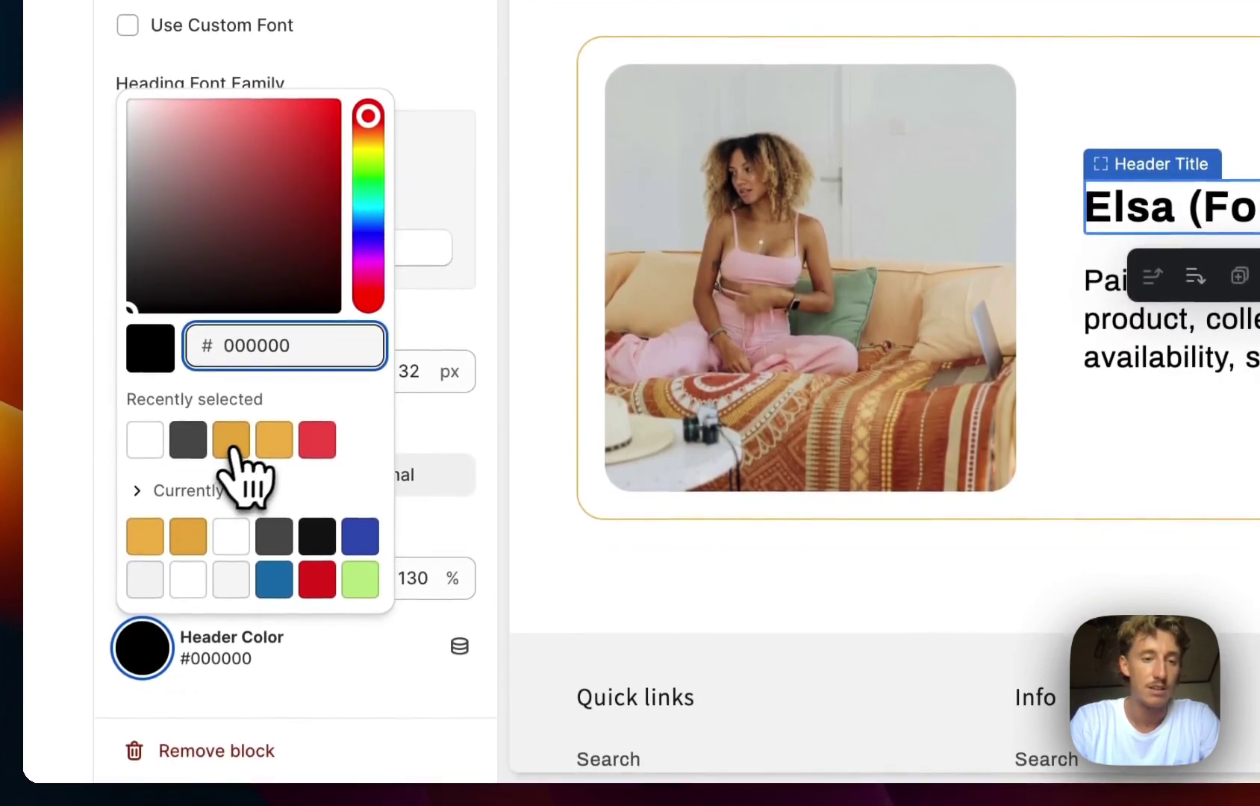
{"action": "left_click", "coordinate": [230, 439]}
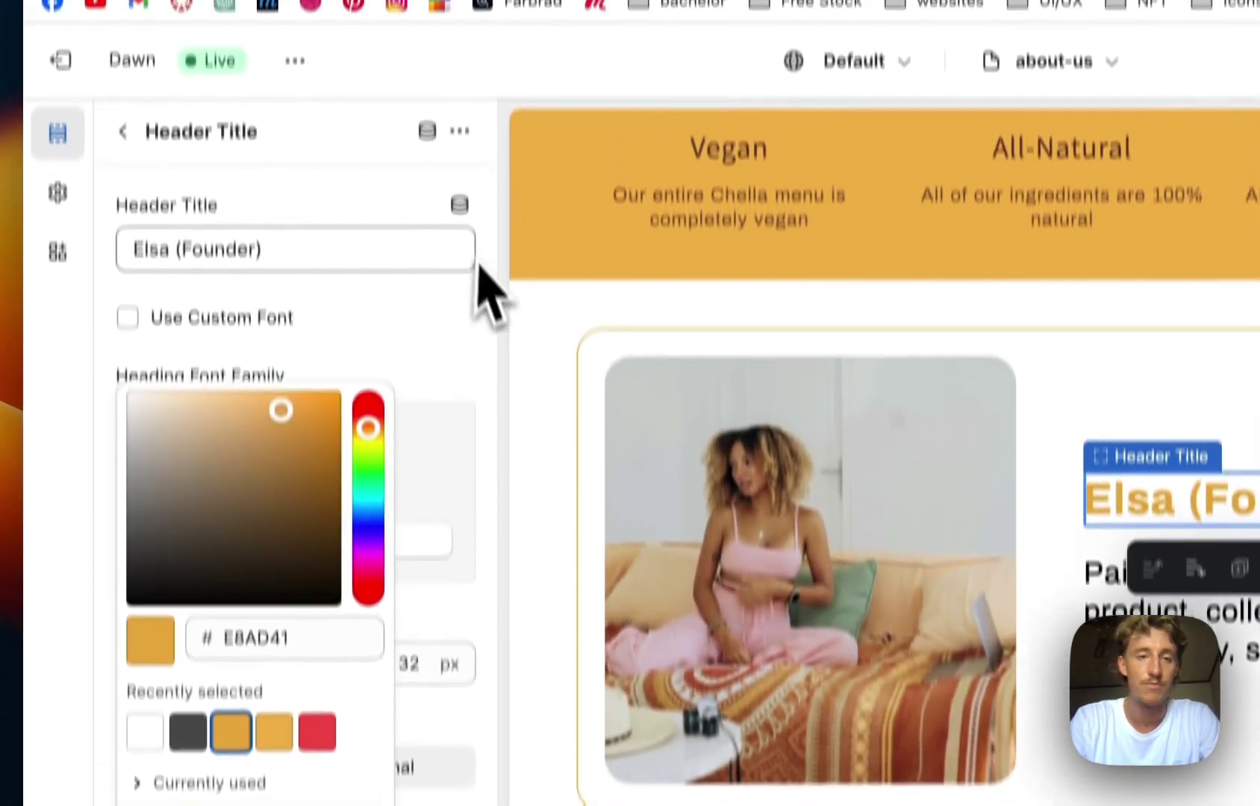
{"action": "left_click", "coordinate": [489, 52]}
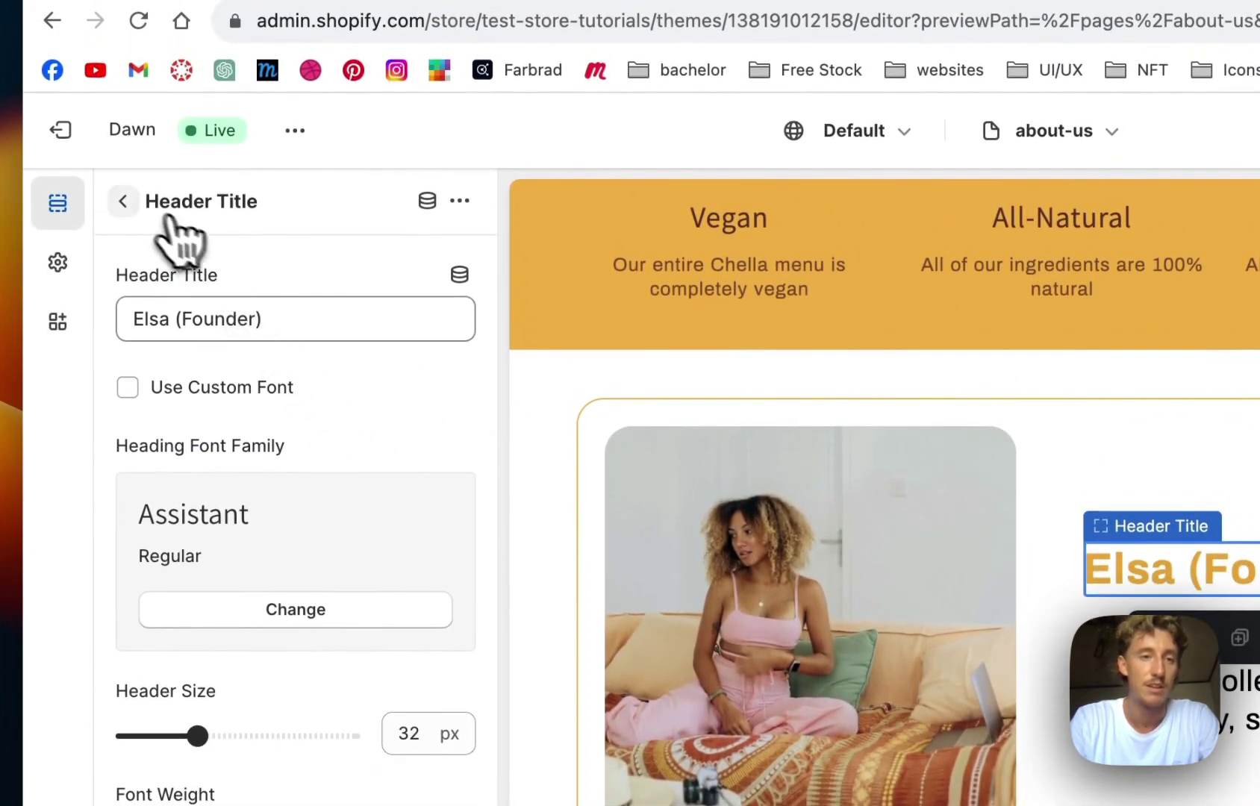
{"action": "left_click", "coordinate": [123, 201]}
- Style the section's text block with an 18 px text size, 180% line height and text color #505050, and save the template
{"action": "left_click", "coordinate": [267, 638]}
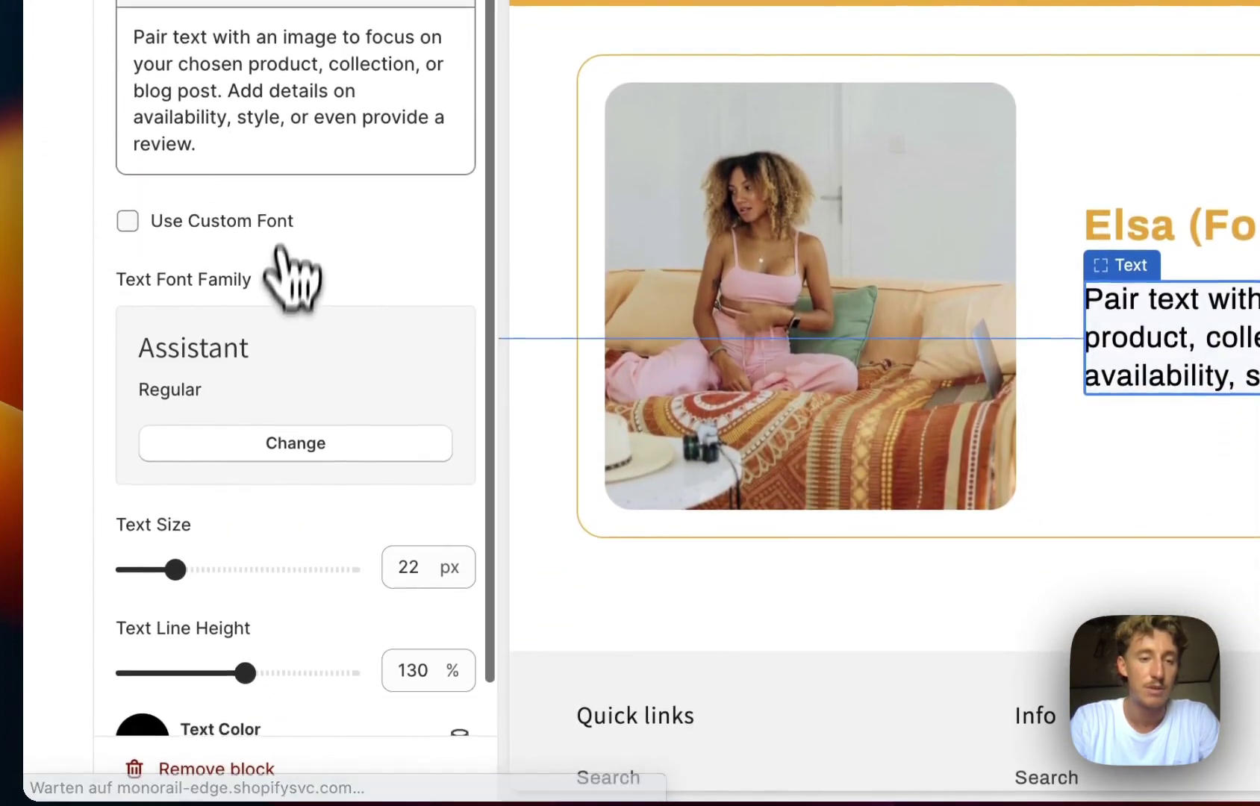
{"action": "scroll", "coordinate": [282, 231], "scroll_direction": "down", "scroll_amount": 2}
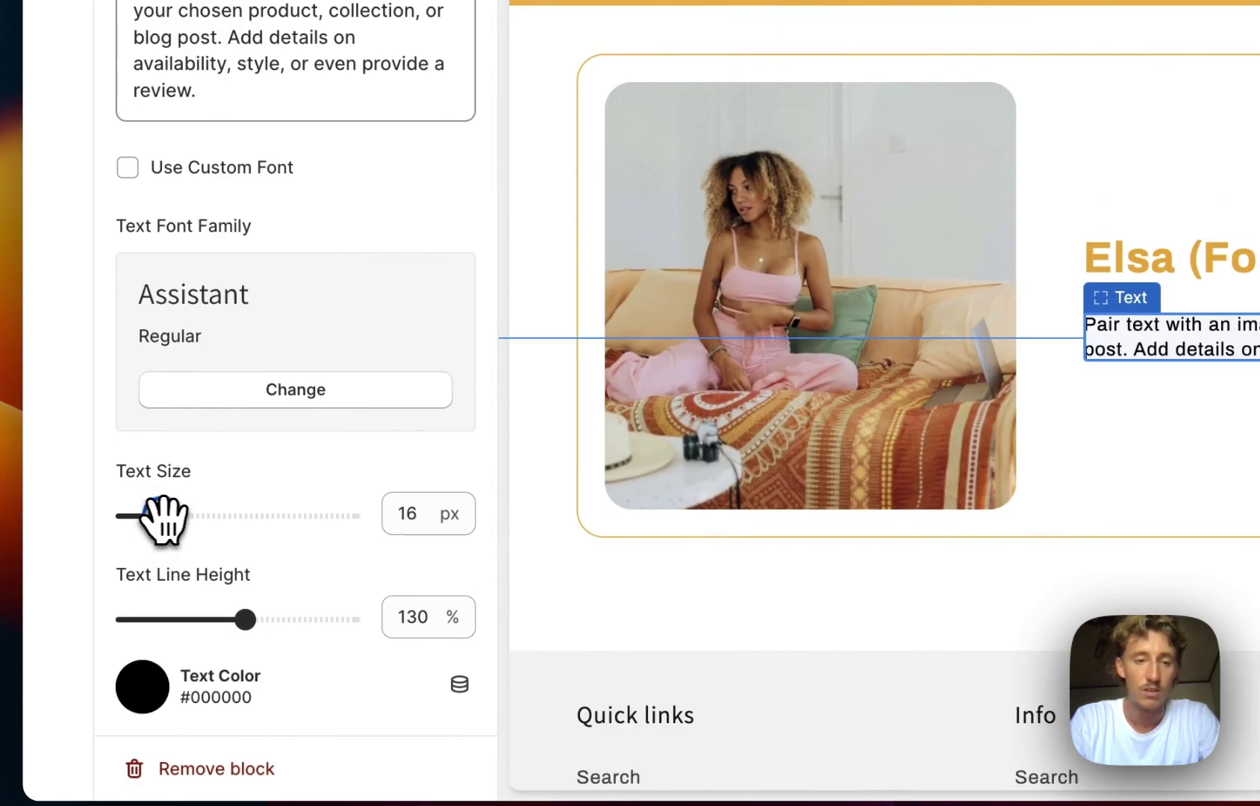
{"action": "left_click_drag", "start_coordinate": [254, 614], "coordinate": [302, 618]}
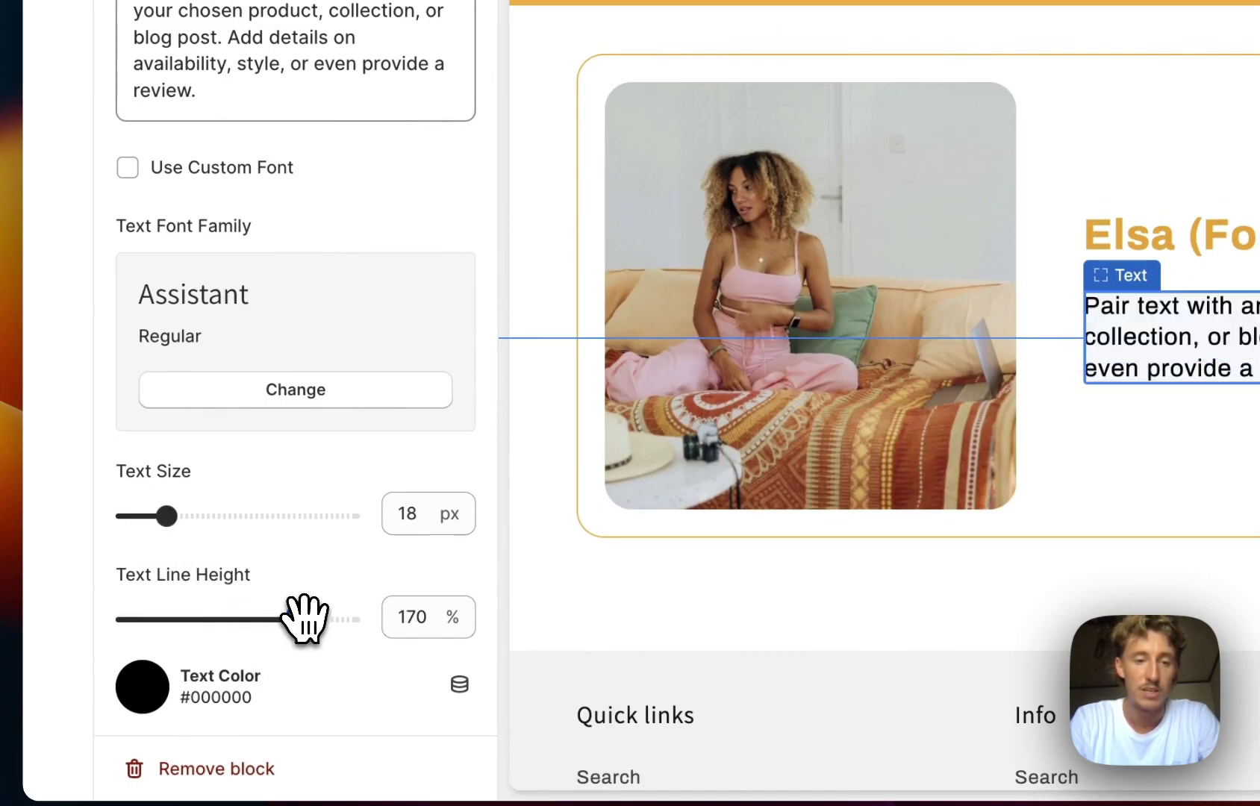
{"action": "left_click", "coordinate": [151, 705]}
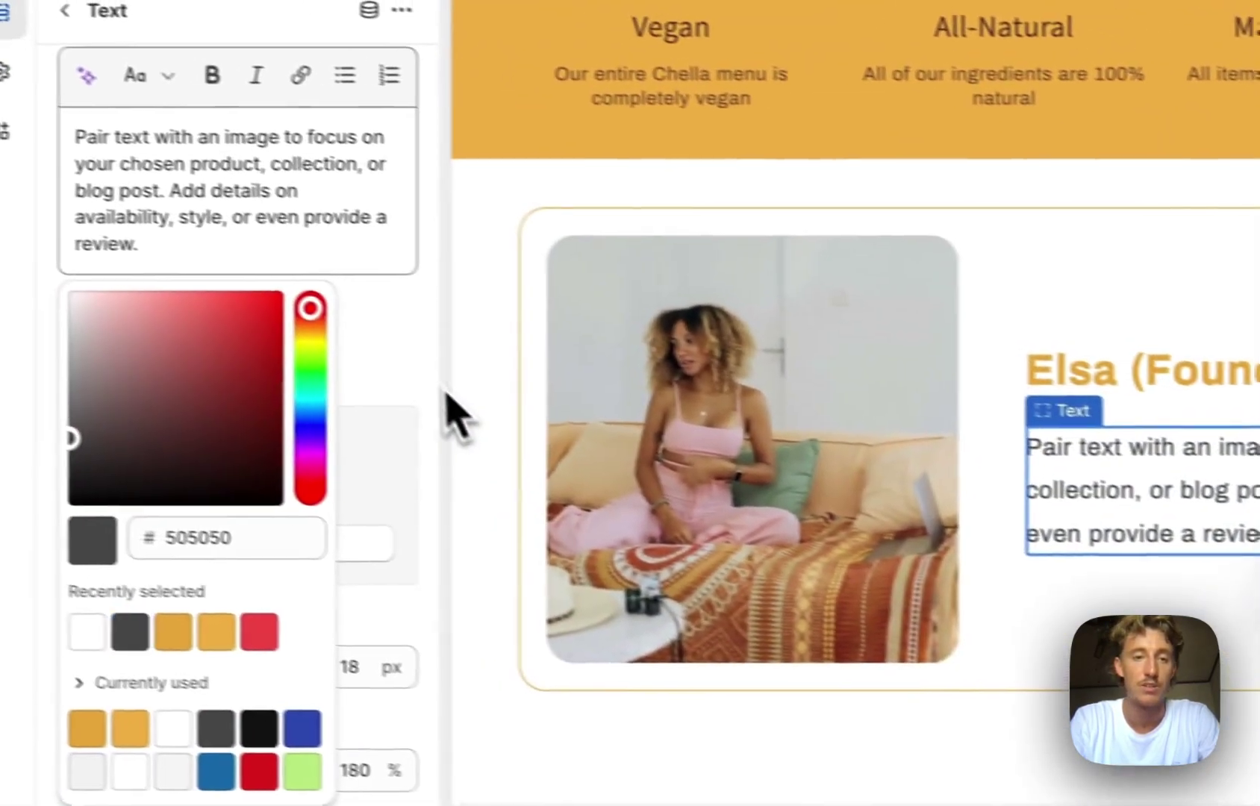
{"action": "left_click", "coordinate": [489, 215]}
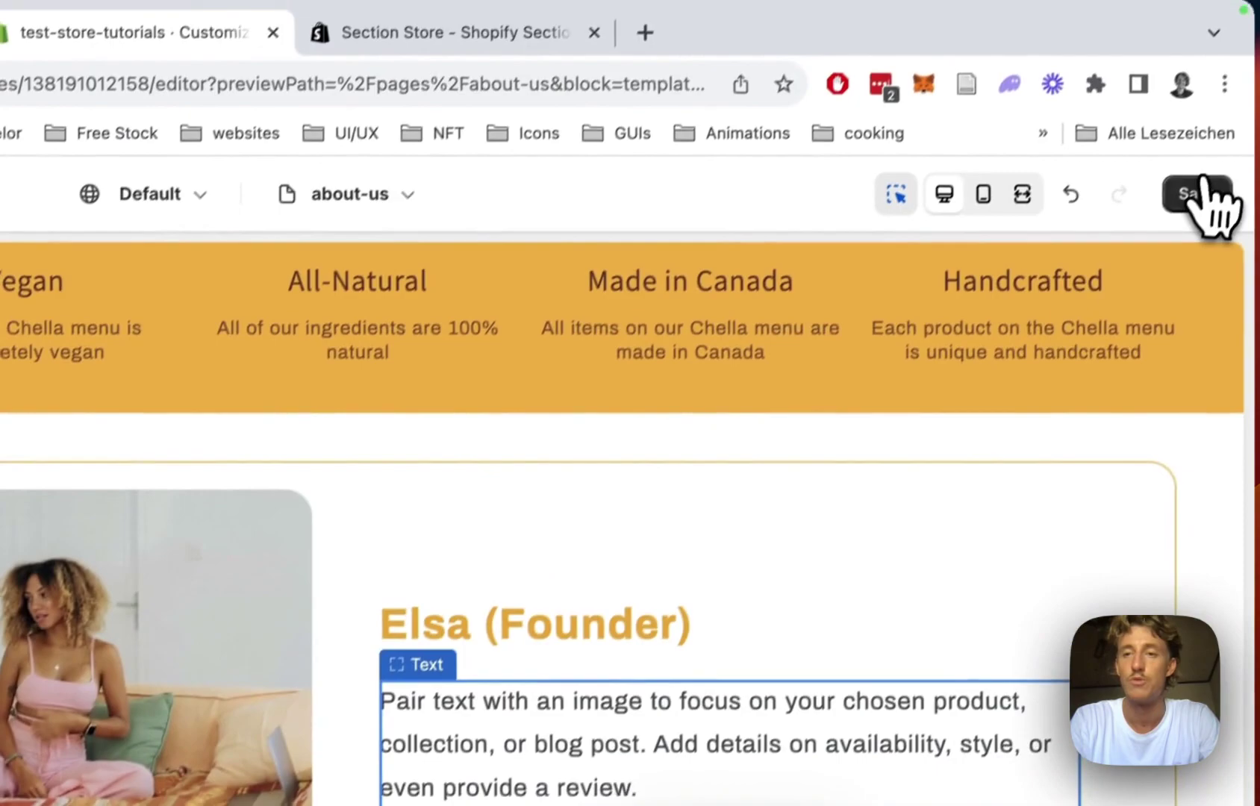
{"action": "left_click", "coordinate": [1198, 194]}
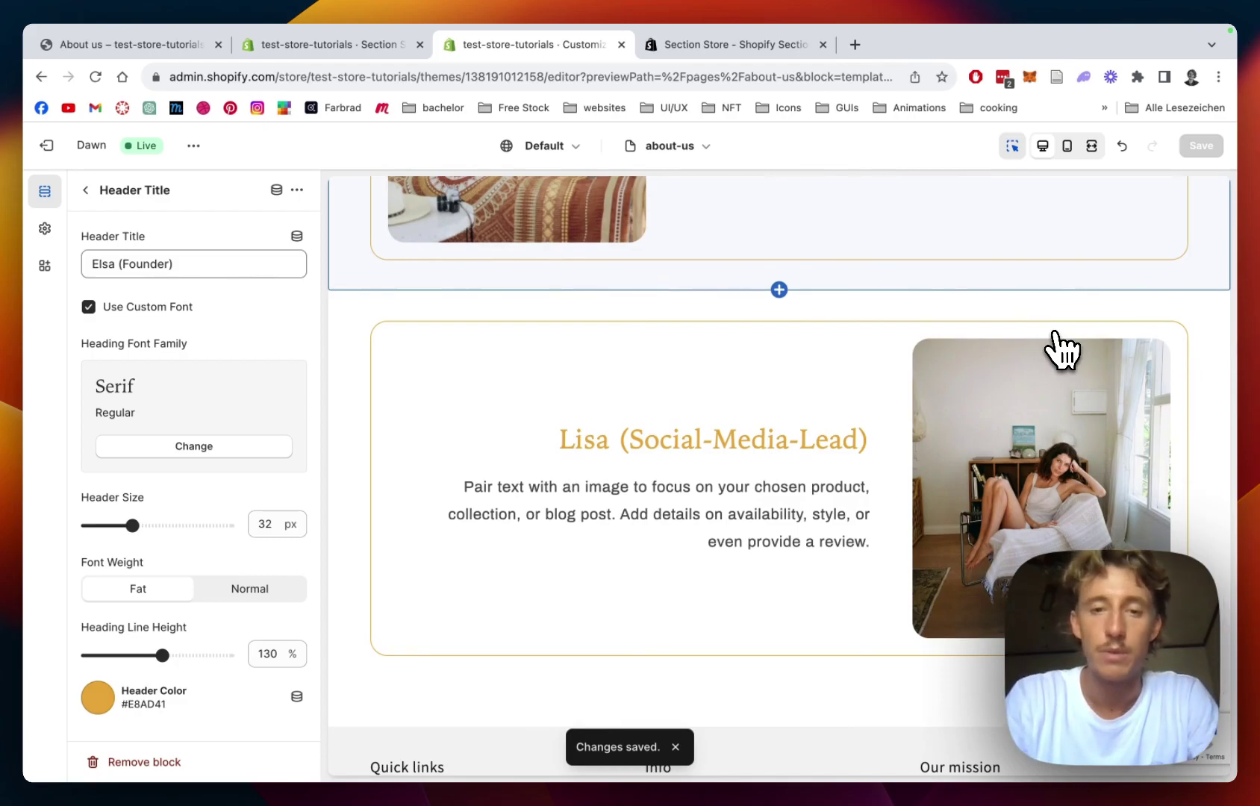
- Set the image height of both visible SS - Image with text sections, Social-Media-Lead and Founder, to Small
{"action": "scroll", "coordinate": [1060, 350], "scroll_direction": "down", "scroll_amount": 1}
{"action": "scroll", "coordinate": [738, 456], "scroll_direction": "up", "scroll_amount": 2}
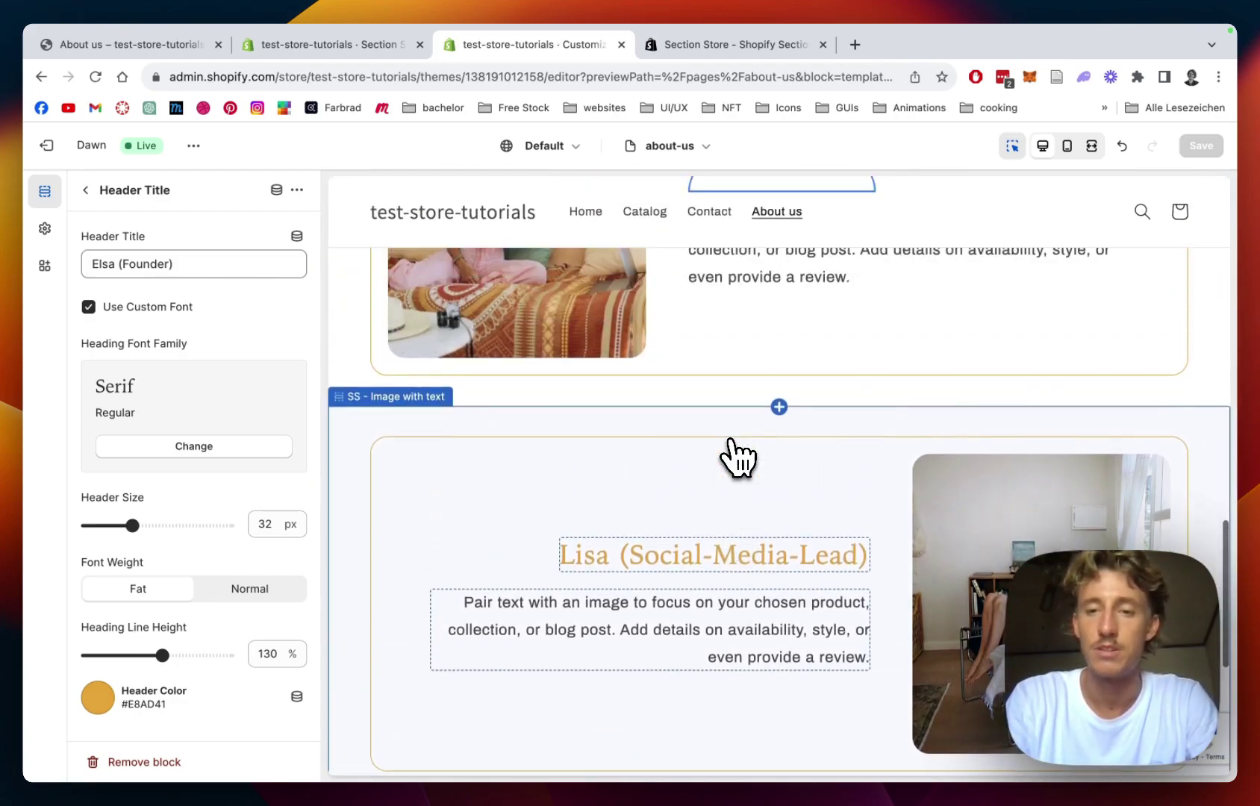
{"action": "scroll", "coordinate": [738, 456], "scroll_direction": "up", "scroll_amount": 3}
{"action": "scroll", "coordinate": [738, 456], "scroll_direction": "down", "scroll_amount": 3}
{"action": "left_click", "coordinate": [83, 191]}
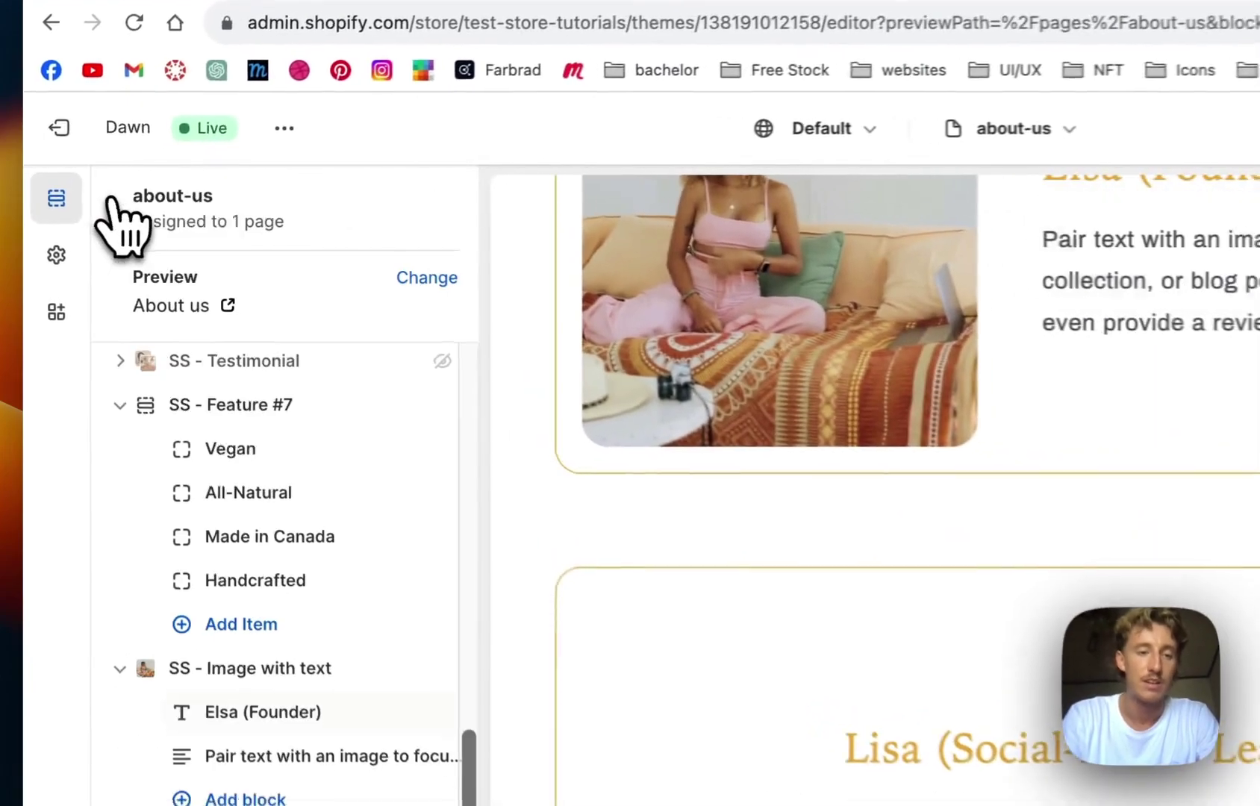
{"action": "left_click", "coordinate": [263, 552]}
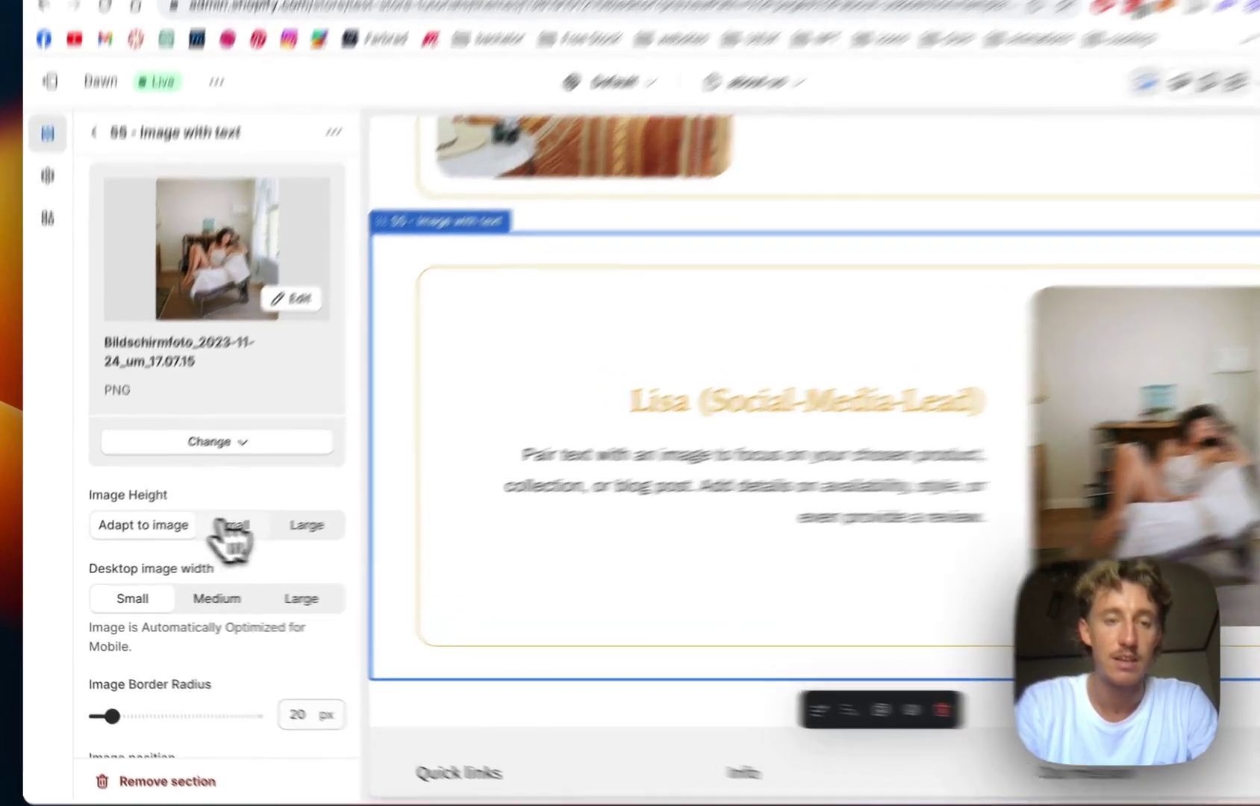
{"action": "left_click", "coordinate": [197, 534]}
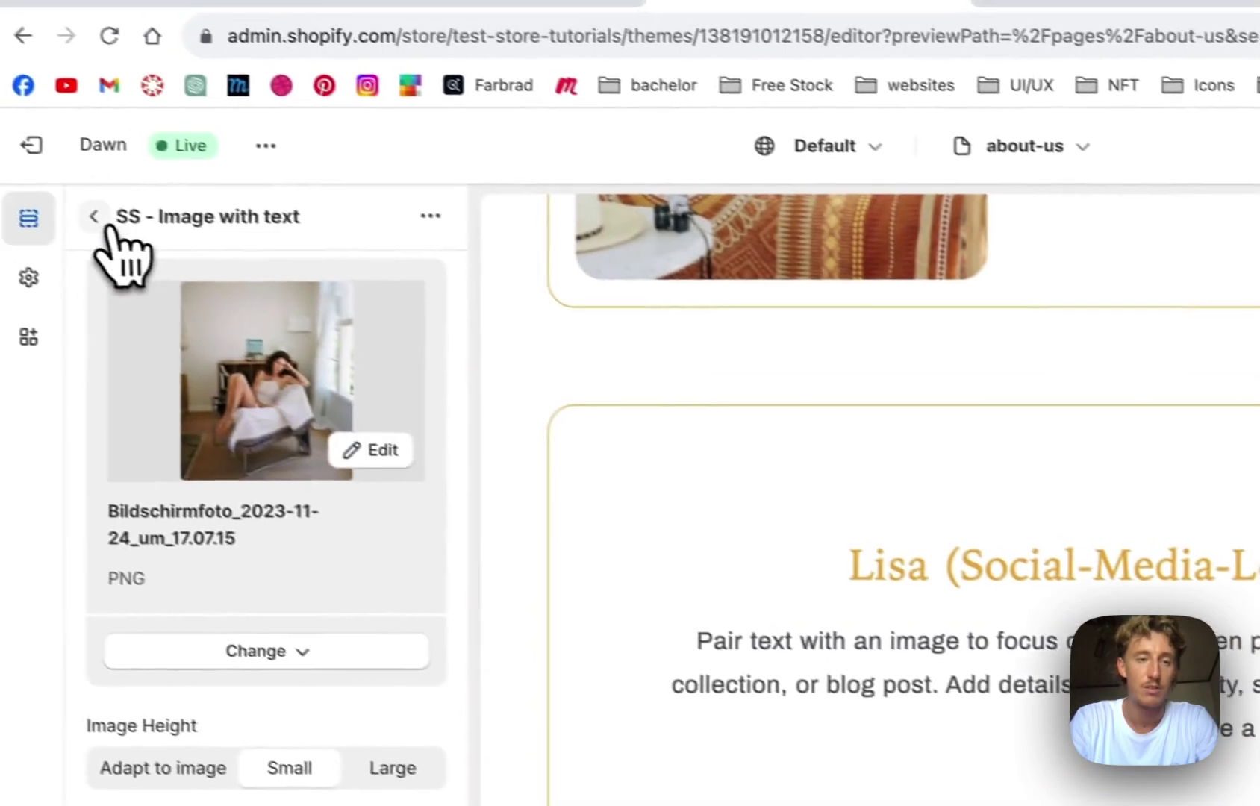
{"action": "left_click", "coordinate": [96, 218]}
{"action": "left_click", "coordinate": [277, 571]}
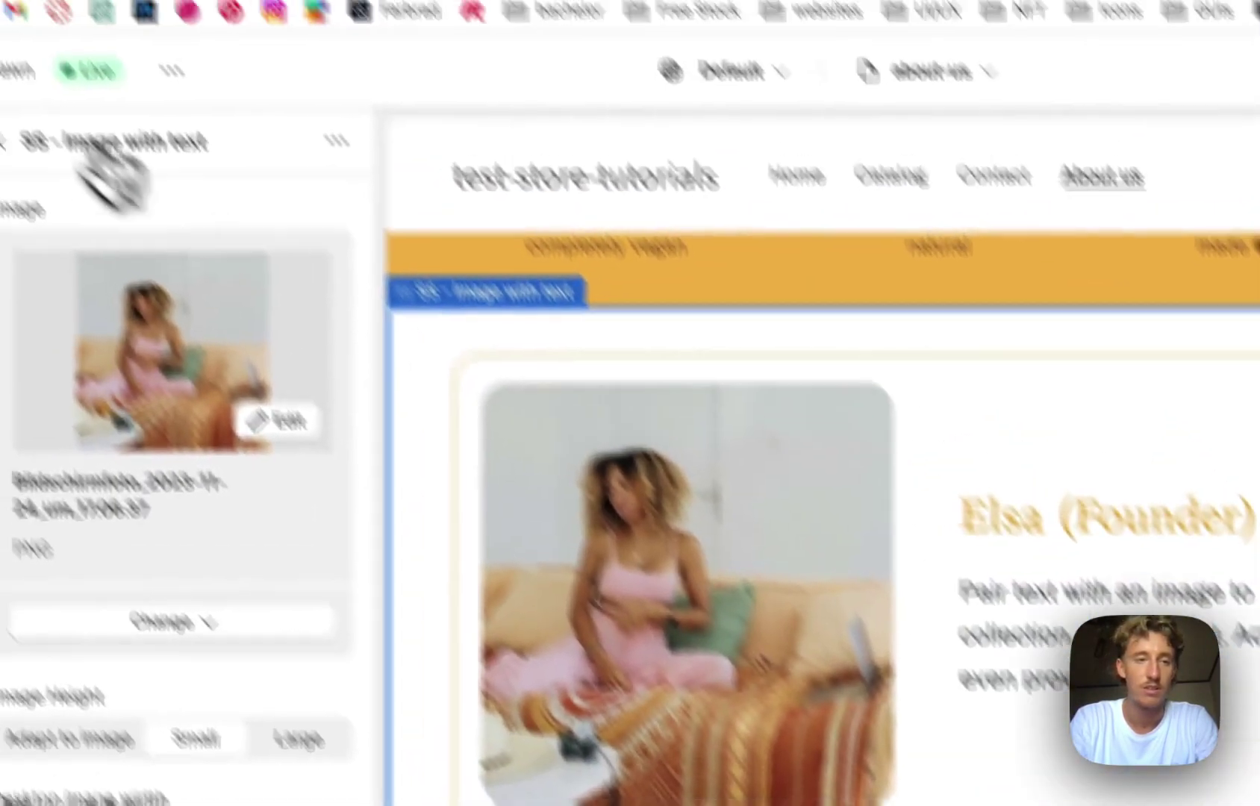
{"action": "left_click", "coordinate": [104, 164]}
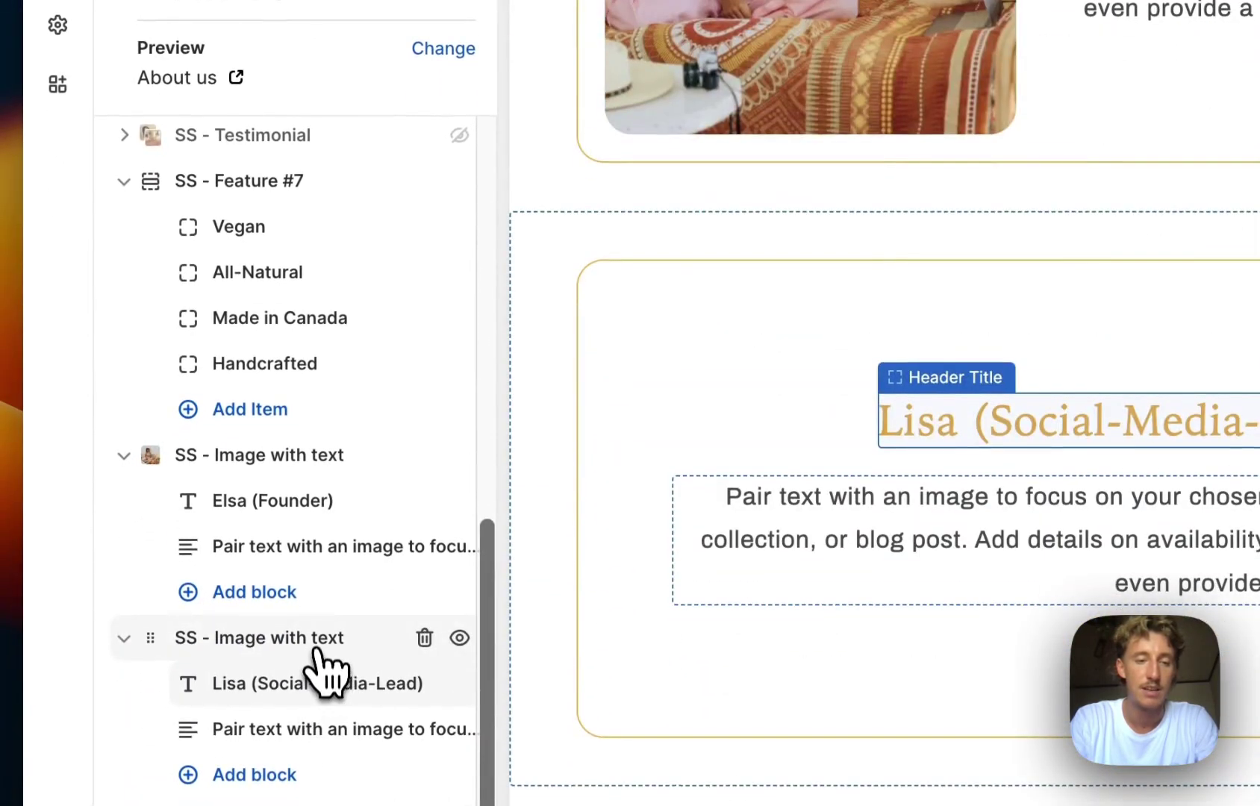
- Review the Social-Media-Lead section's image position and content alignment settings and check both team sections in the preview
{"action": "left_click", "coordinate": [315, 697]}
{"action": "scroll", "coordinate": [358, 427], "scroll_direction": "down", "scroll_amount": 3}
{"action": "scroll", "coordinate": [369, 403], "scroll_direction": "down", "scroll_amount": 7}
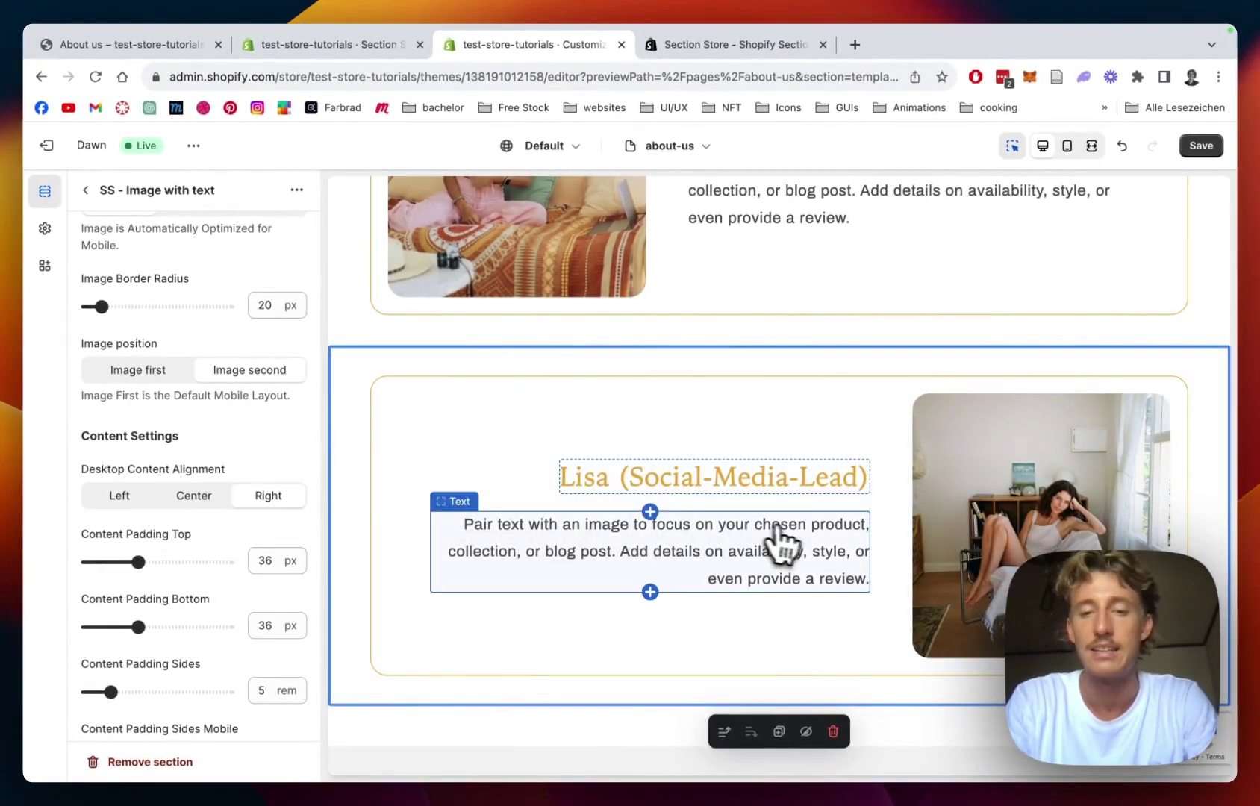
{"action": "scroll", "coordinate": [805, 535], "scroll_direction": "up", "scroll_amount": 4}
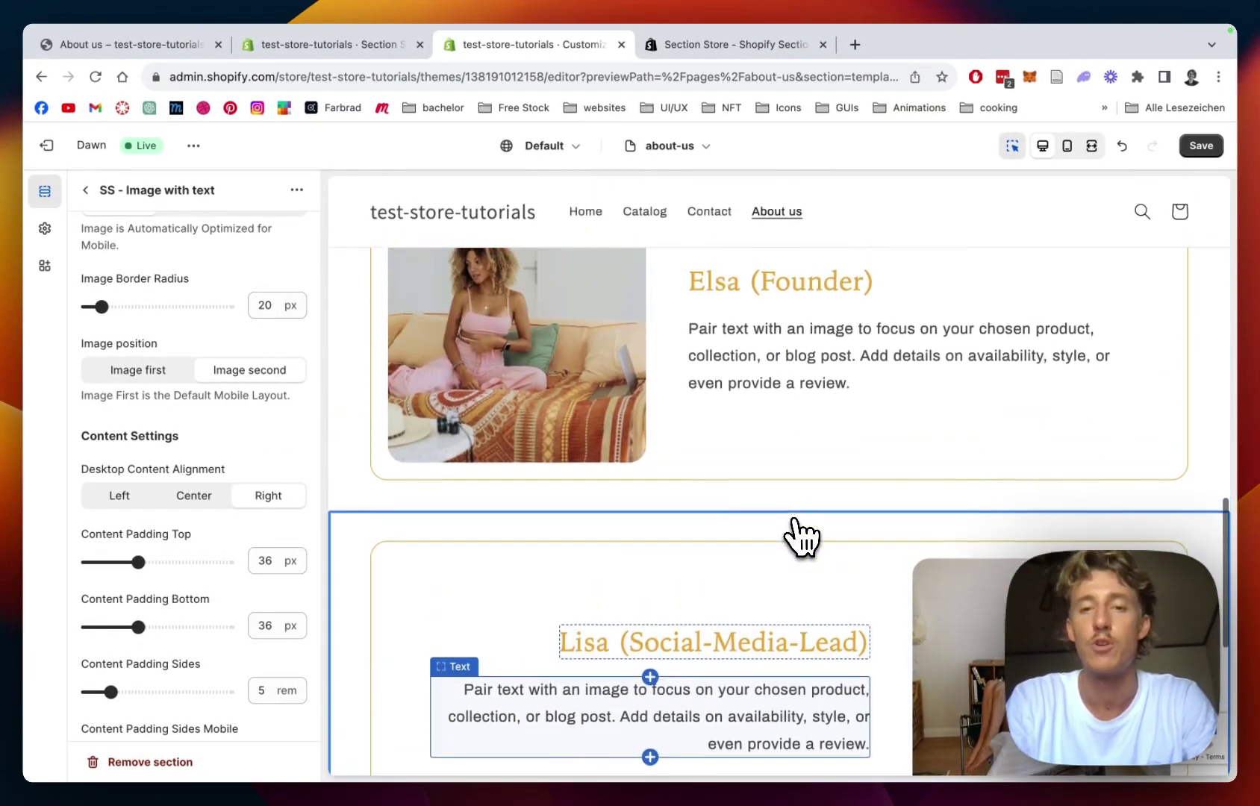
{"action": "scroll", "coordinate": [805, 535], "scroll_direction": "down", "scroll_amount": 4}
{"action": "scroll", "coordinate": [735, 583], "scroll_direction": "down", "scroll_amount": 3}
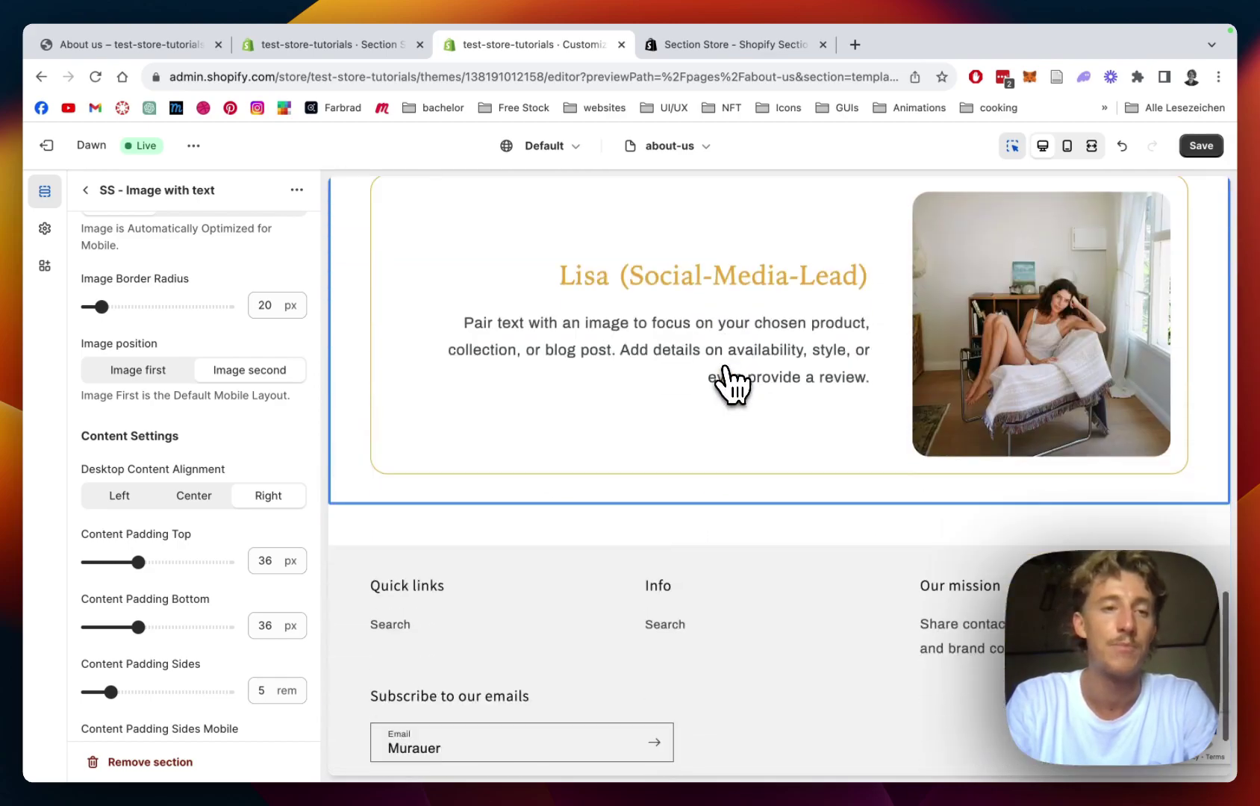
{"action": "left_click", "coordinate": [112, 191]}
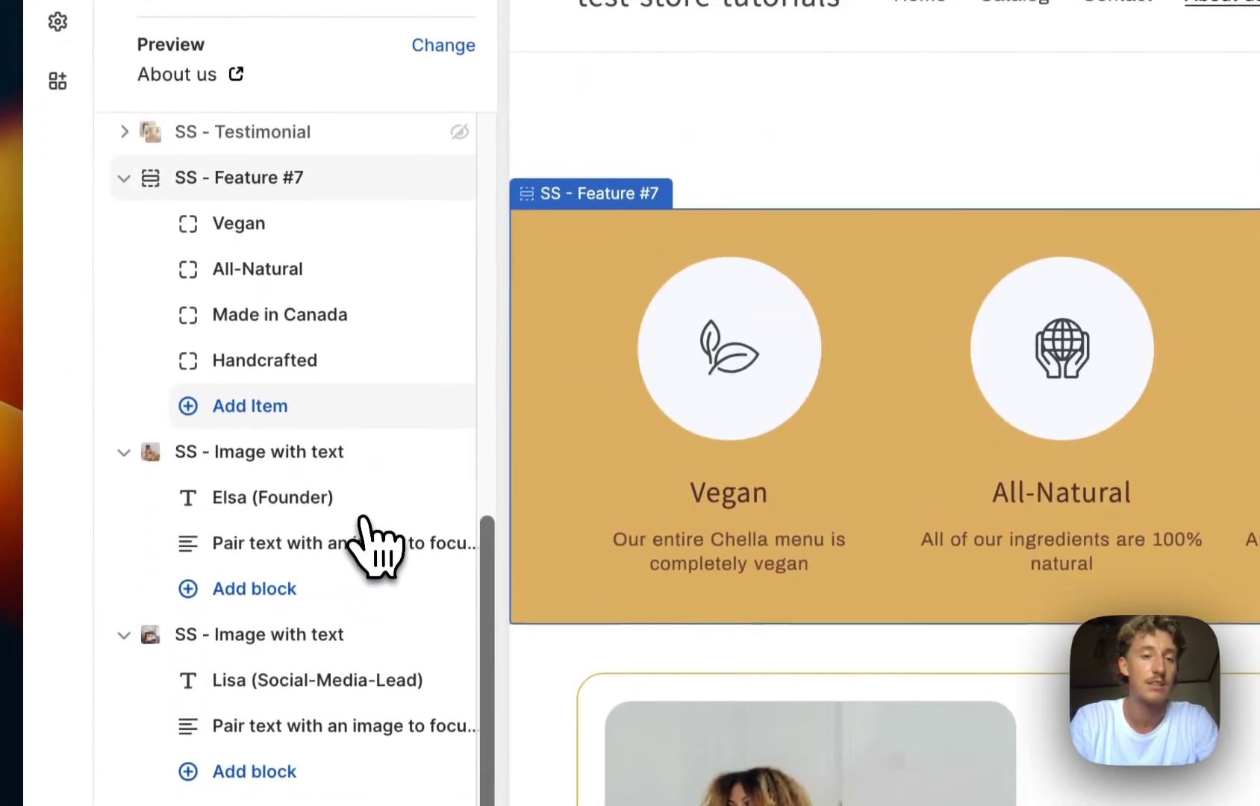
- Add an SS - Masonry section below the last SS - Image with text section and save the template
{"action": "scroll", "coordinate": [317, 702], "scroll_direction": "down", "scroll_amount": 1}
{"action": "scroll", "coordinate": [298, 575], "scroll_direction": "up", "scroll_amount": 2}
{"action": "scroll", "coordinate": [239, 437], "scroll_direction": "up", "scroll_amount": 2}
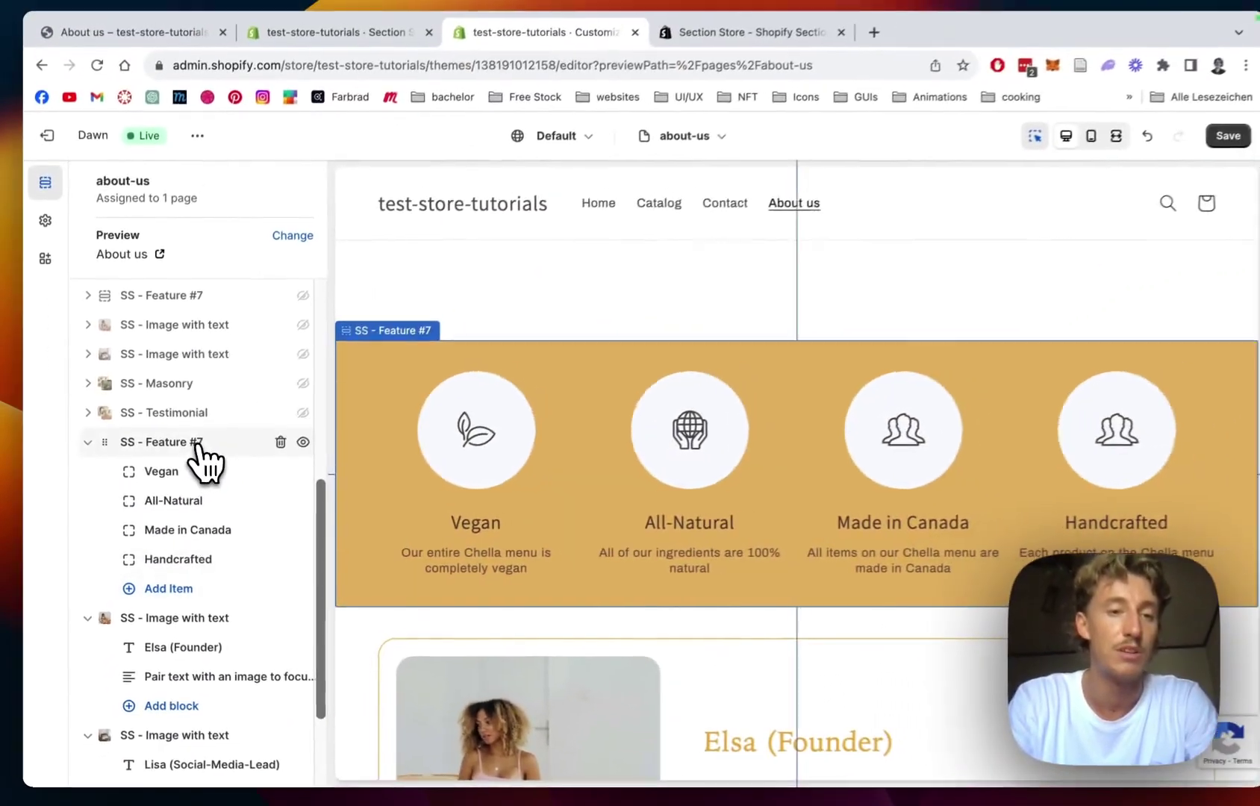
{"action": "scroll", "coordinate": [239, 437], "scroll_direction": "down", "scroll_amount": 1}
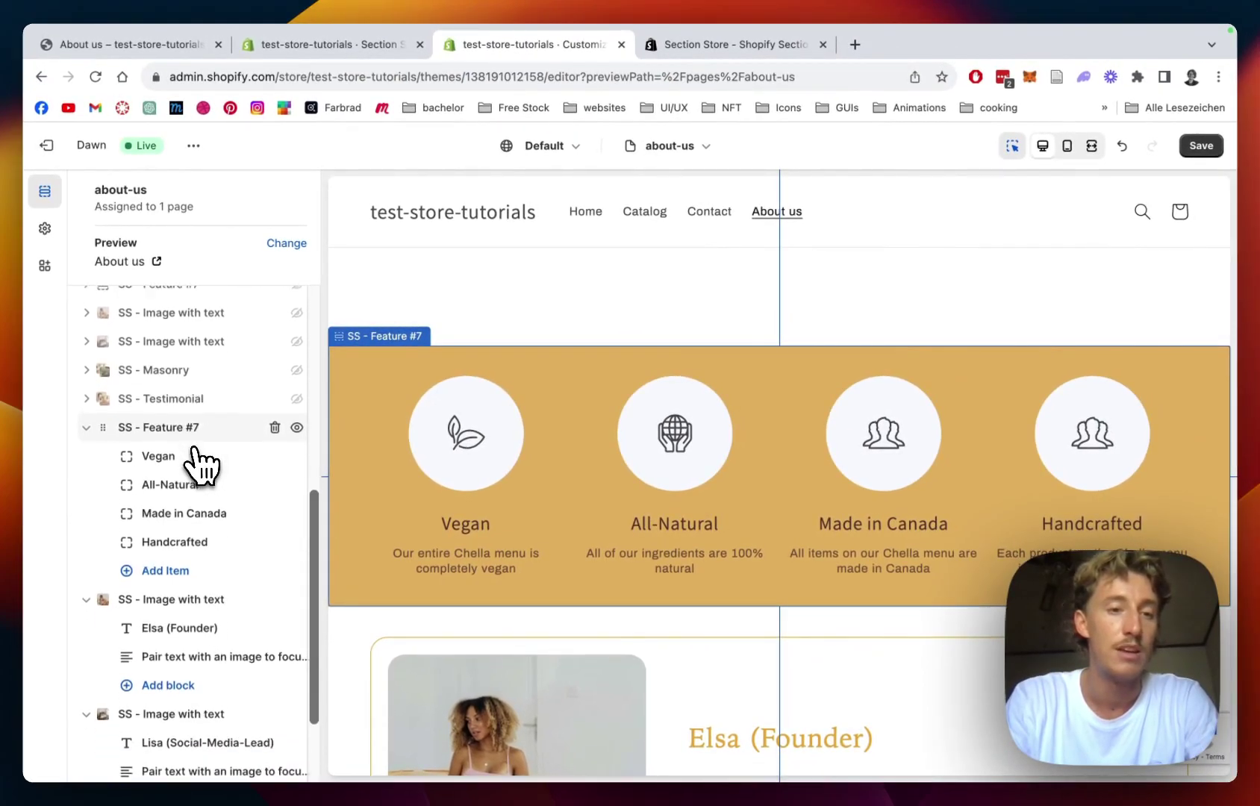
{"action": "scroll", "coordinate": [196, 459], "scroll_direction": "up", "scroll_amount": 1}
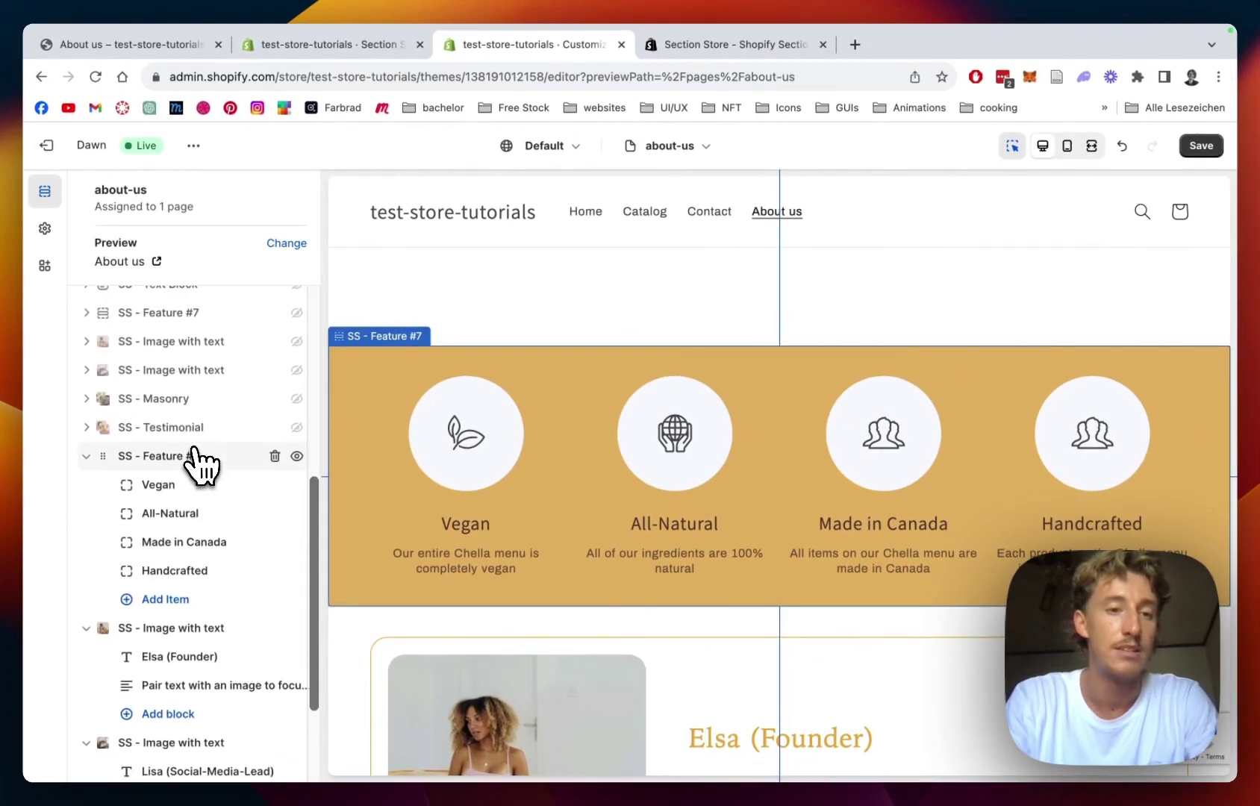
{"action": "scroll", "coordinate": [196, 464], "scroll_direction": "down", "scroll_amount": 5}
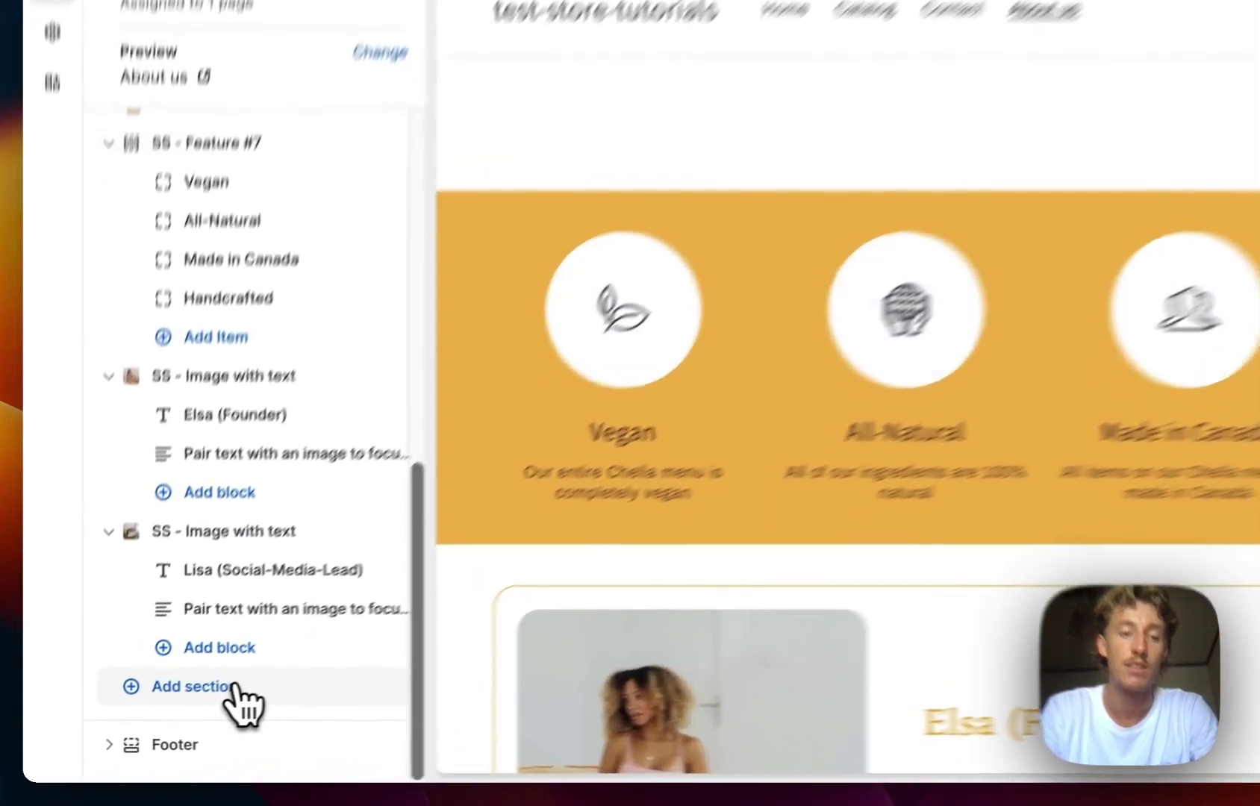
{"action": "left_click", "coordinate": [179, 709]}
{"action": "type", "text": "mason"}
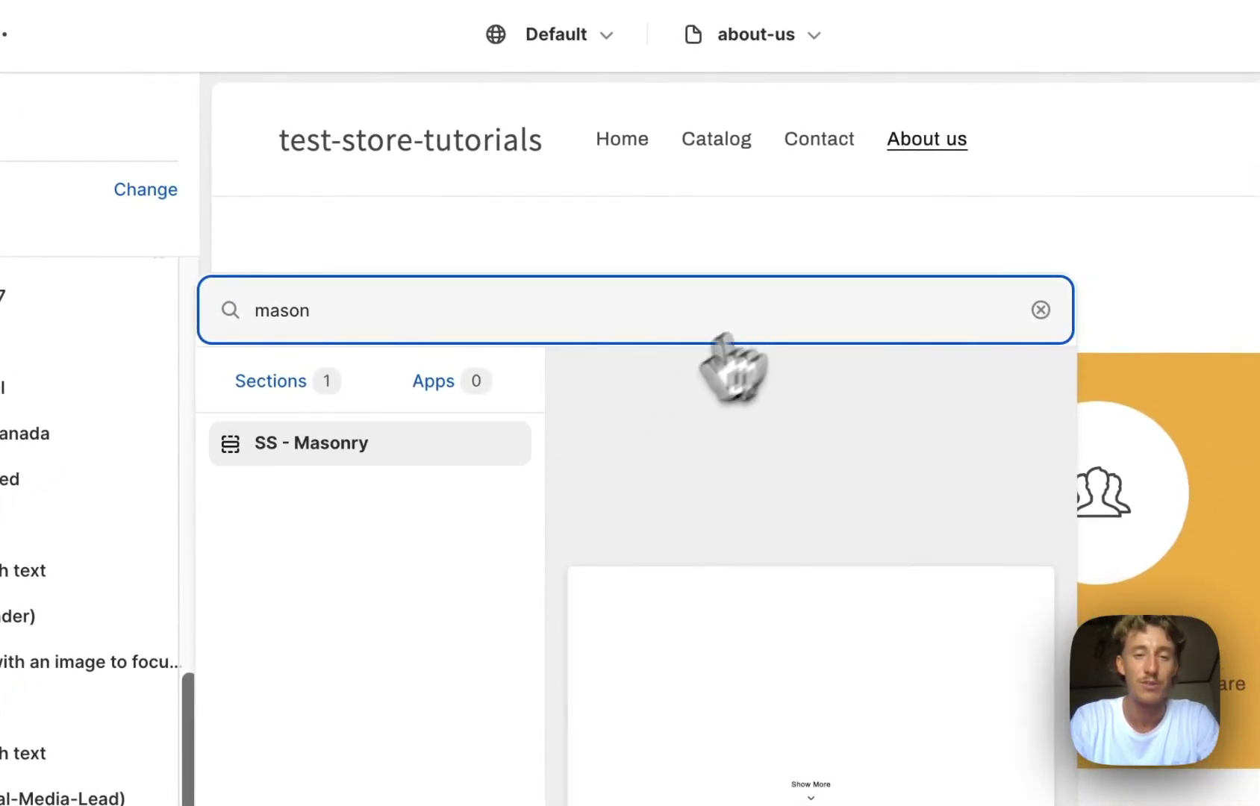
{"action": "left_click", "coordinate": [347, 448]}
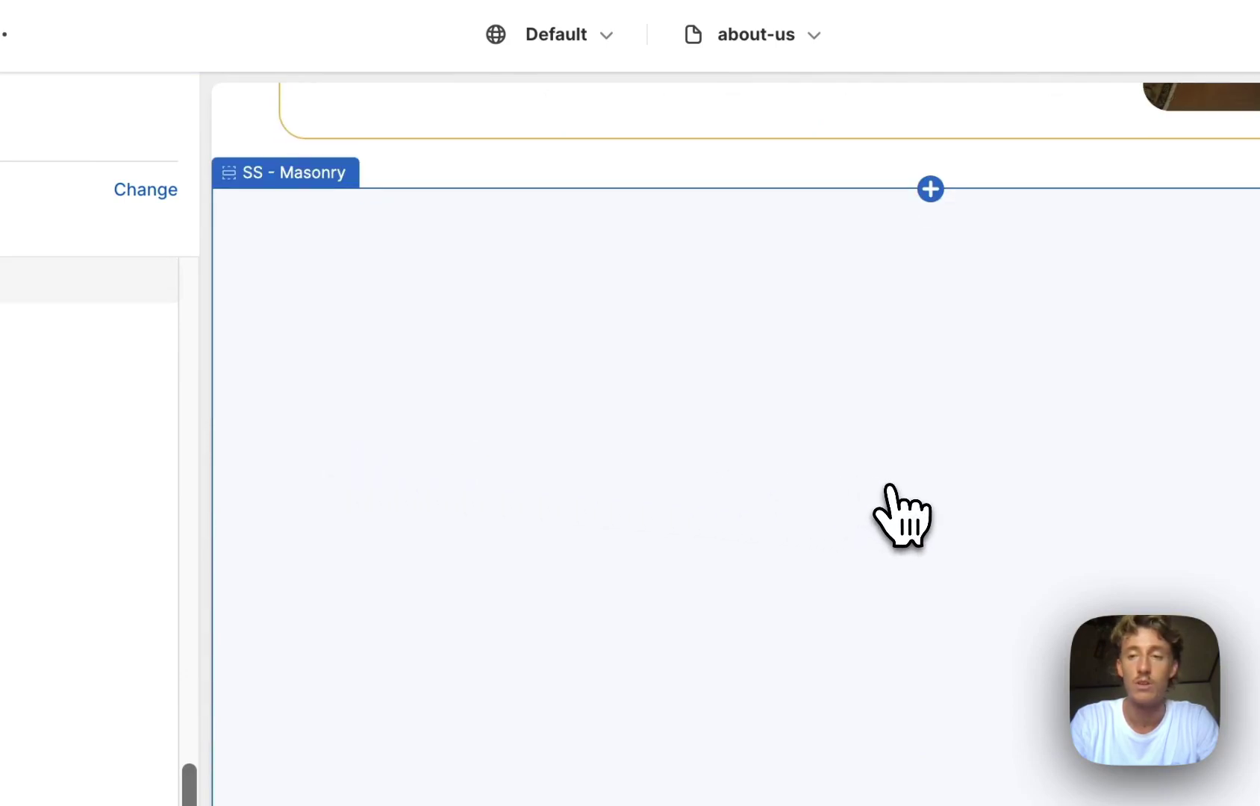
{"action": "left_click", "coordinate": [1182, 174]}
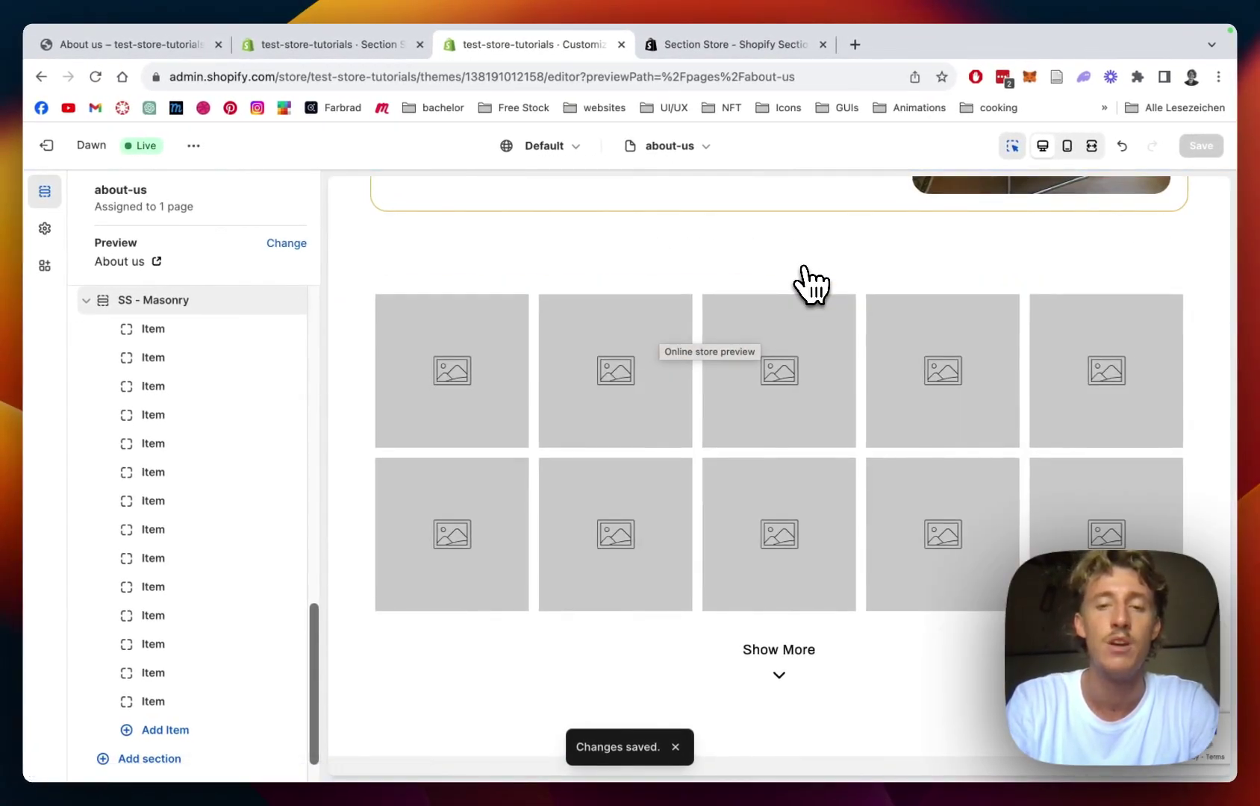
- Give the first item of the SS - Masonry section the image Bildschirmfoto_2023-11-24_um_17.22.59, the living room with the orange sofa throw
{"action": "scroll", "coordinate": [810, 283], "scroll_direction": "up", "scroll_amount": 10}
{"action": "scroll", "coordinate": [810, 284], "scroll_direction": "down", "scroll_amount": 6}
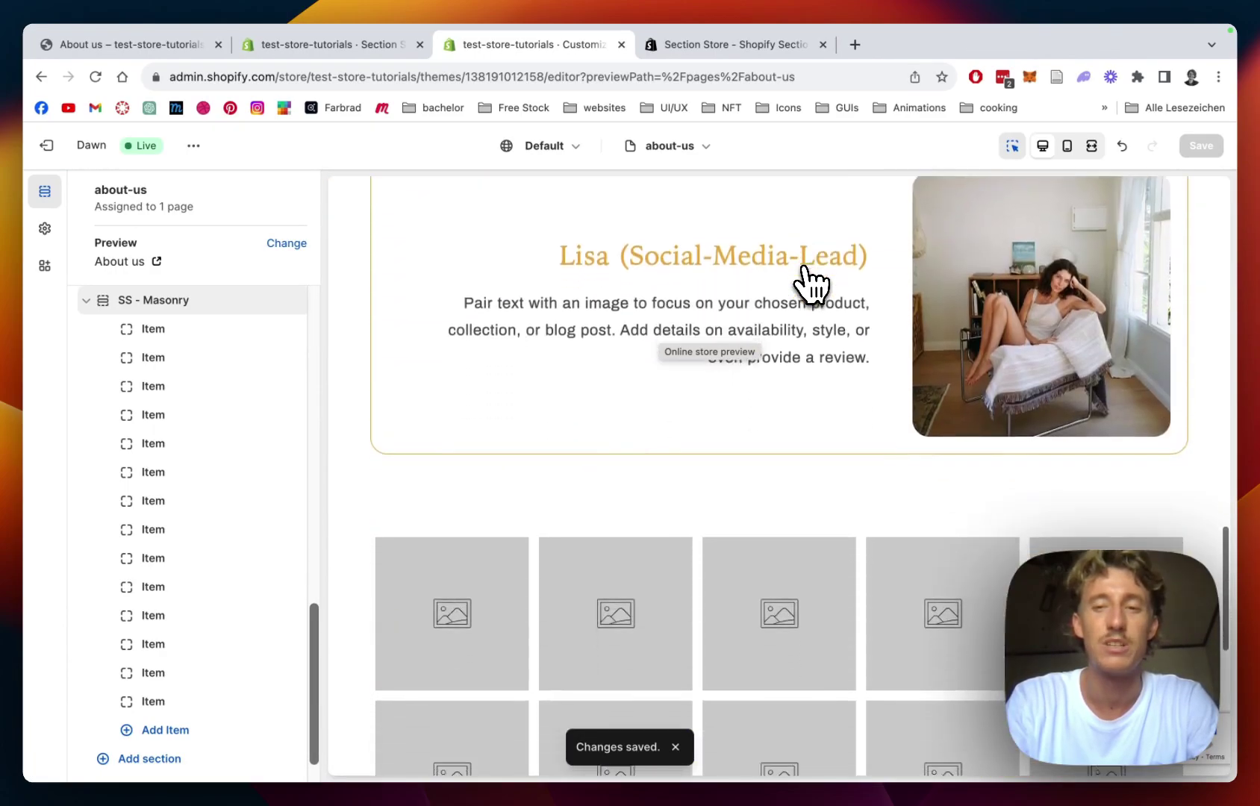
{"action": "scroll", "coordinate": [810, 283], "scroll_direction": "down", "scroll_amount": 5}
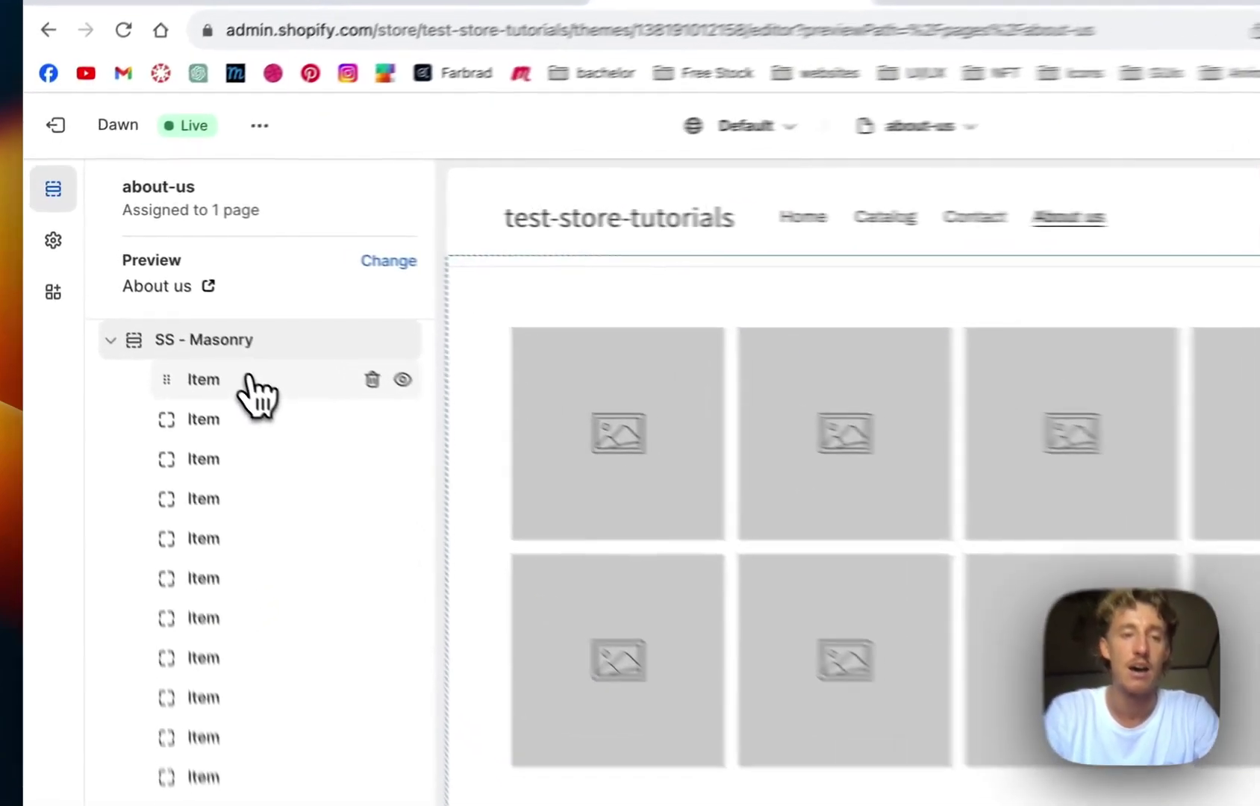
{"action": "left_click", "coordinate": [188, 332]}
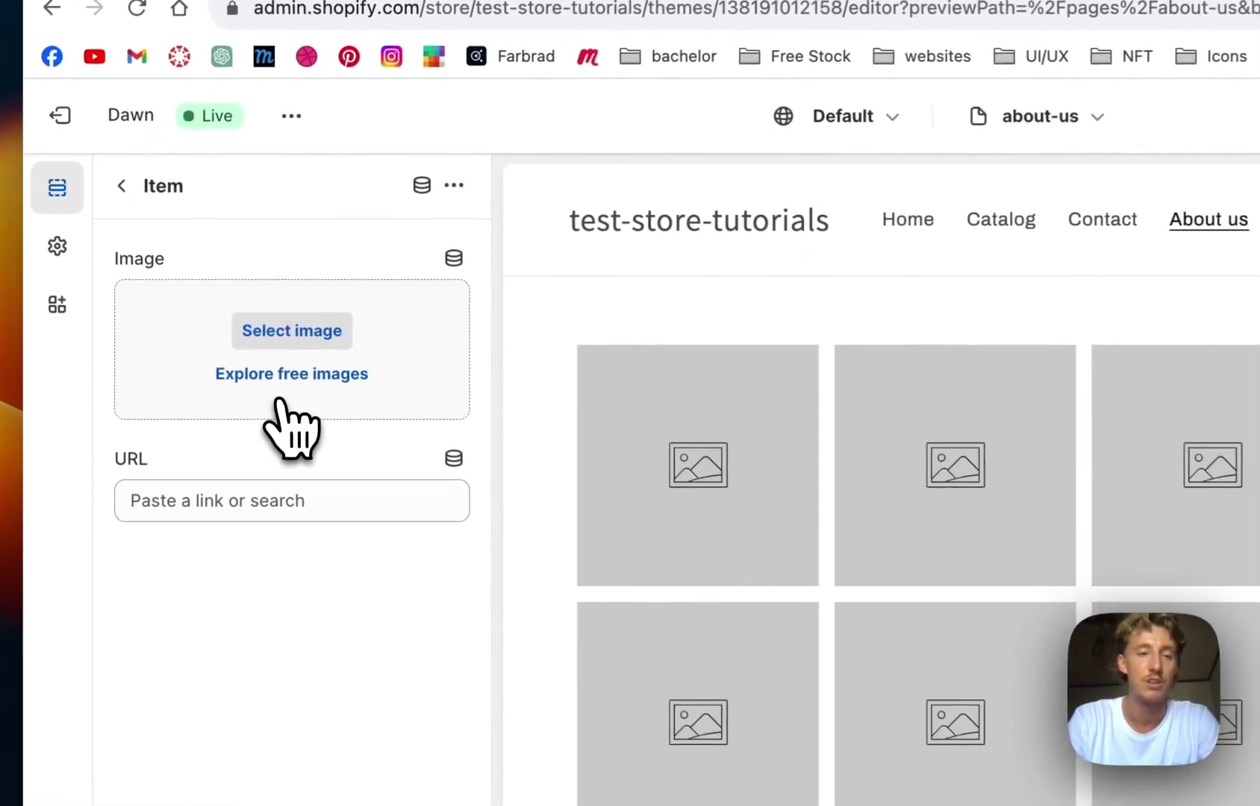
{"action": "left_click", "coordinate": [310, 336]}
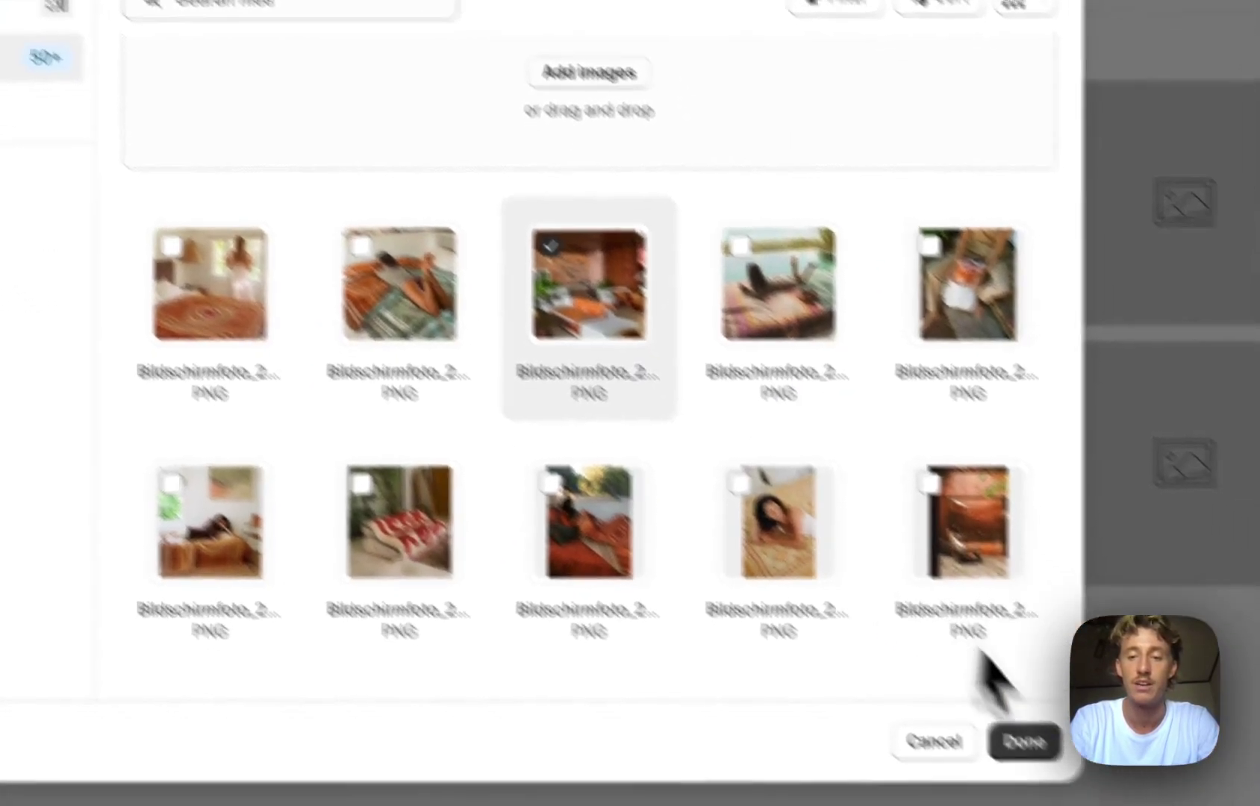
{"action": "left_click", "coordinate": [1120, 804]}
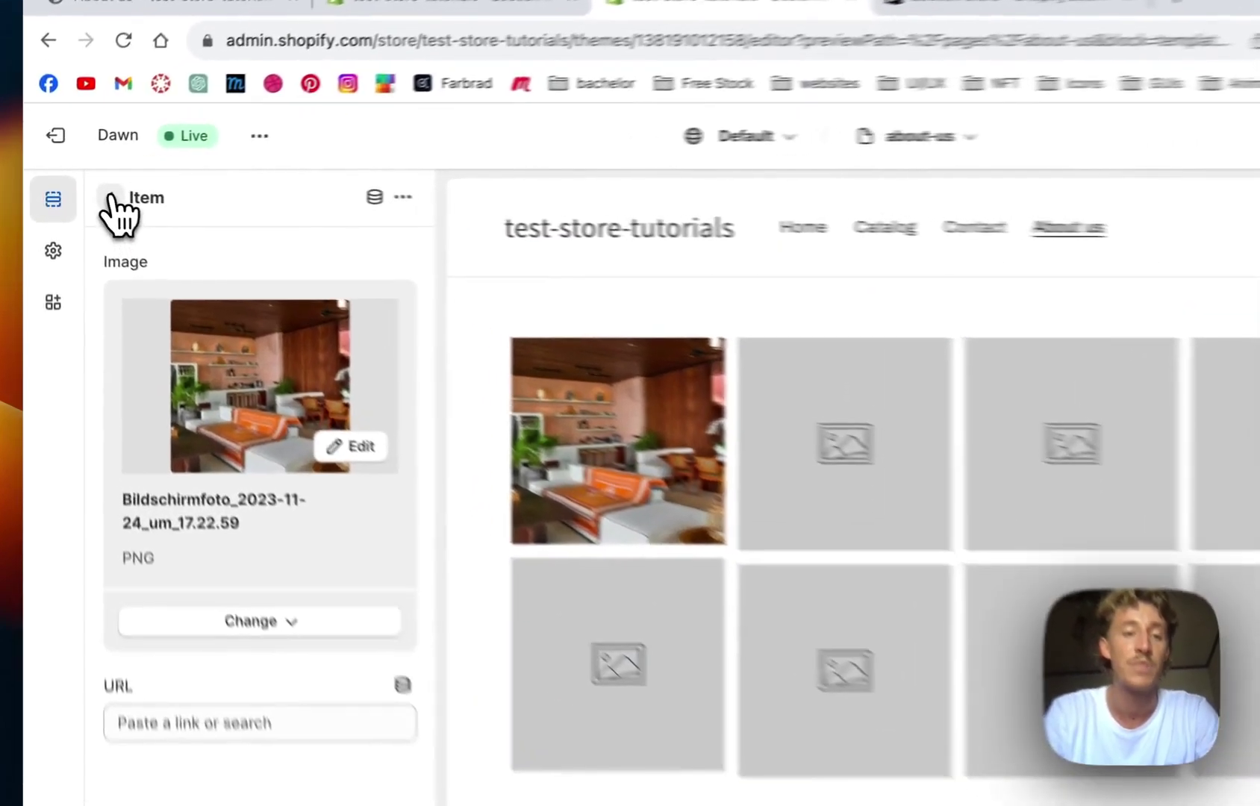
{"action": "left_click", "coordinate": [86, 191]}
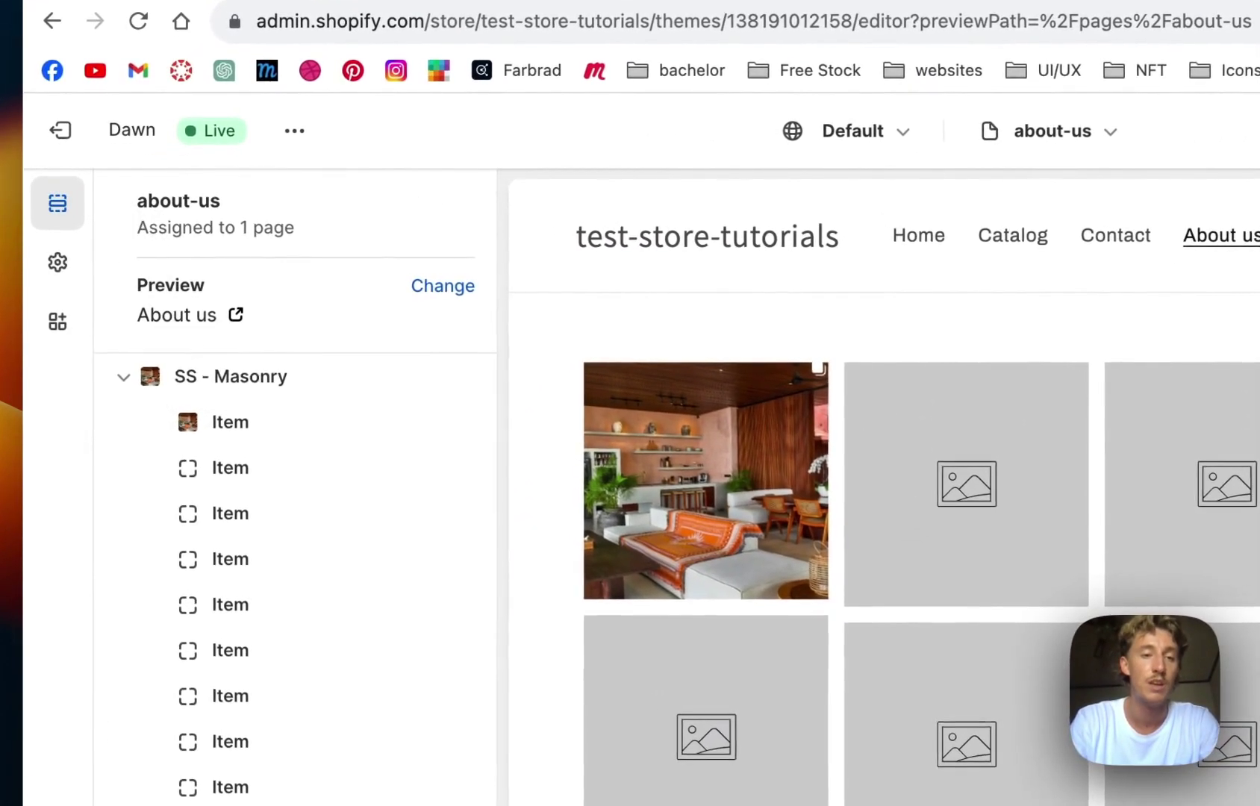
- Try different desktop items-per-row values for the SS - Masonry section and return the setting to 5
{"action": "left_click", "coordinate": [232, 380]}
{"action": "scroll", "coordinate": [230, 397], "scroll_direction": "down", "scroll_amount": 10}
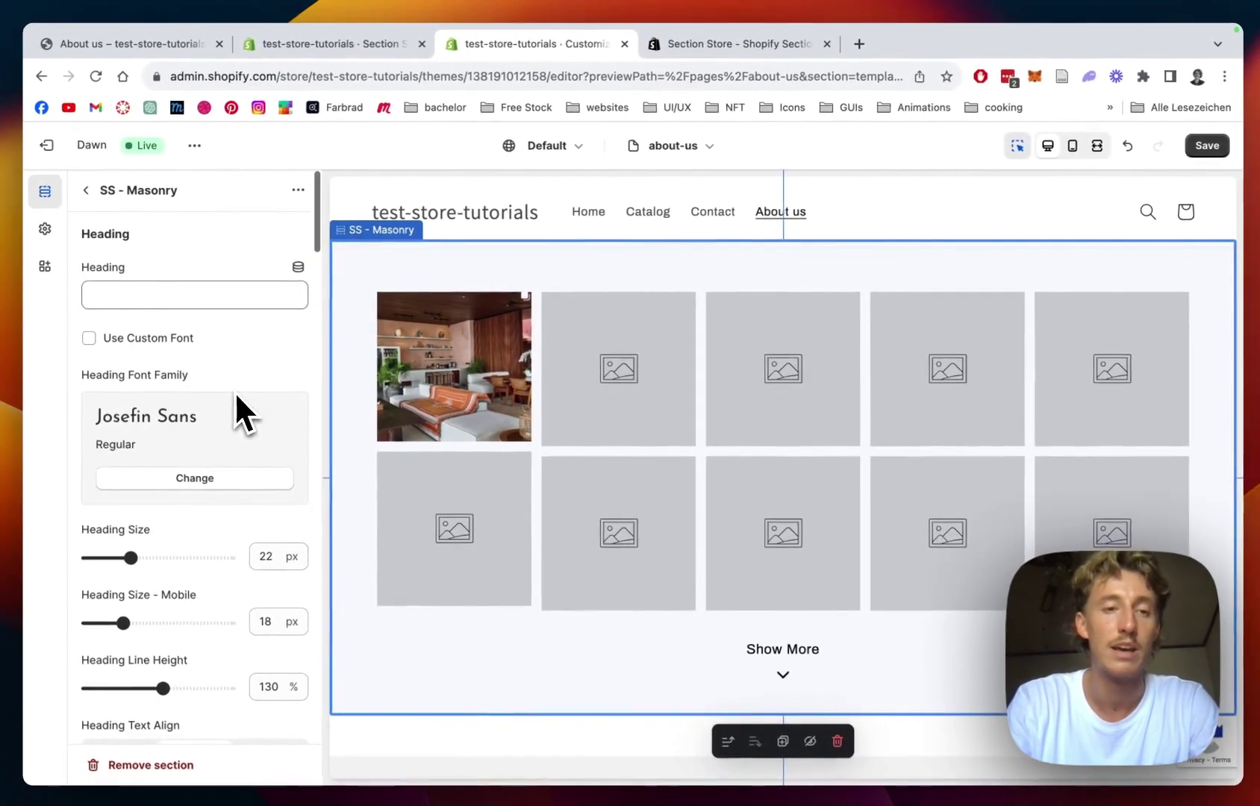
{"action": "scroll", "coordinate": [234, 391], "scroll_direction": "down", "scroll_amount": 10}
{"action": "scroll", "coordinate": [212, 442], "scroll_direction": "down", "scroll_amount": 5}
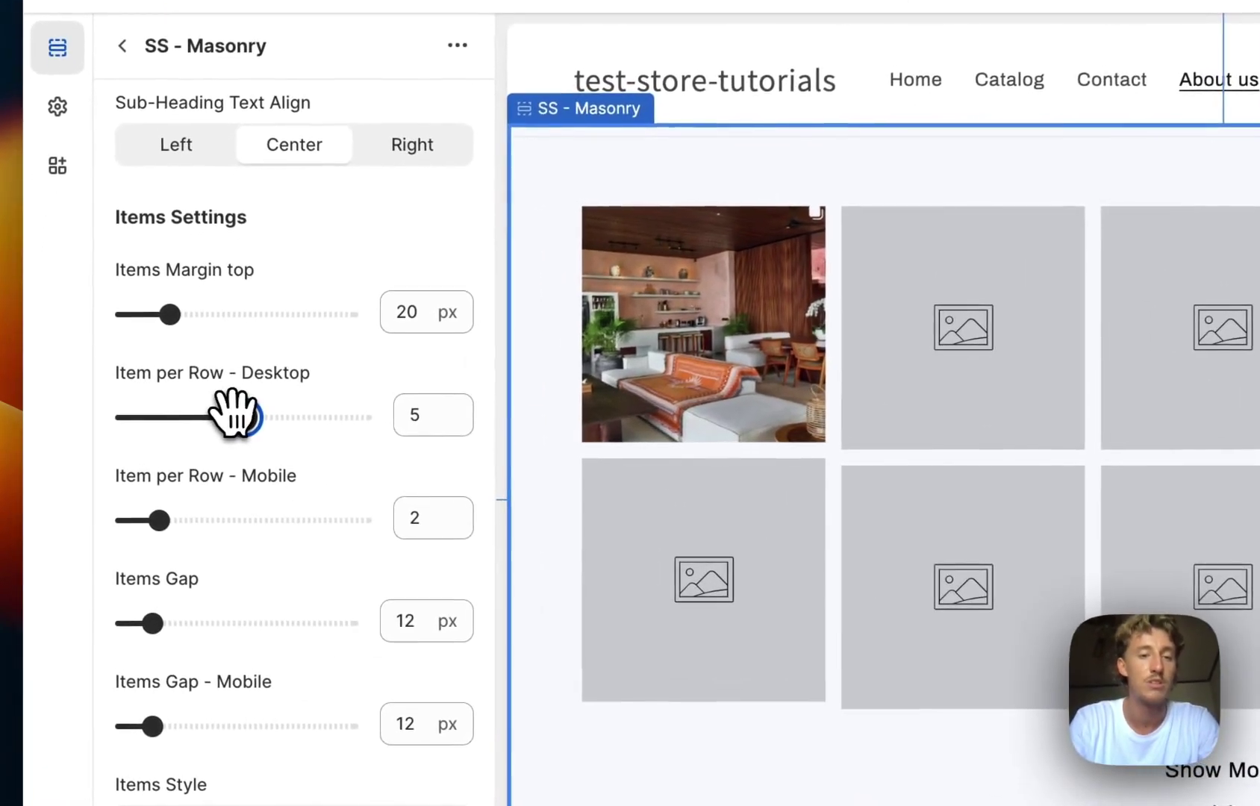
{"action": "left_click_drag", "start_coordinate": [237, 415], "coordinate": [204, 415]}
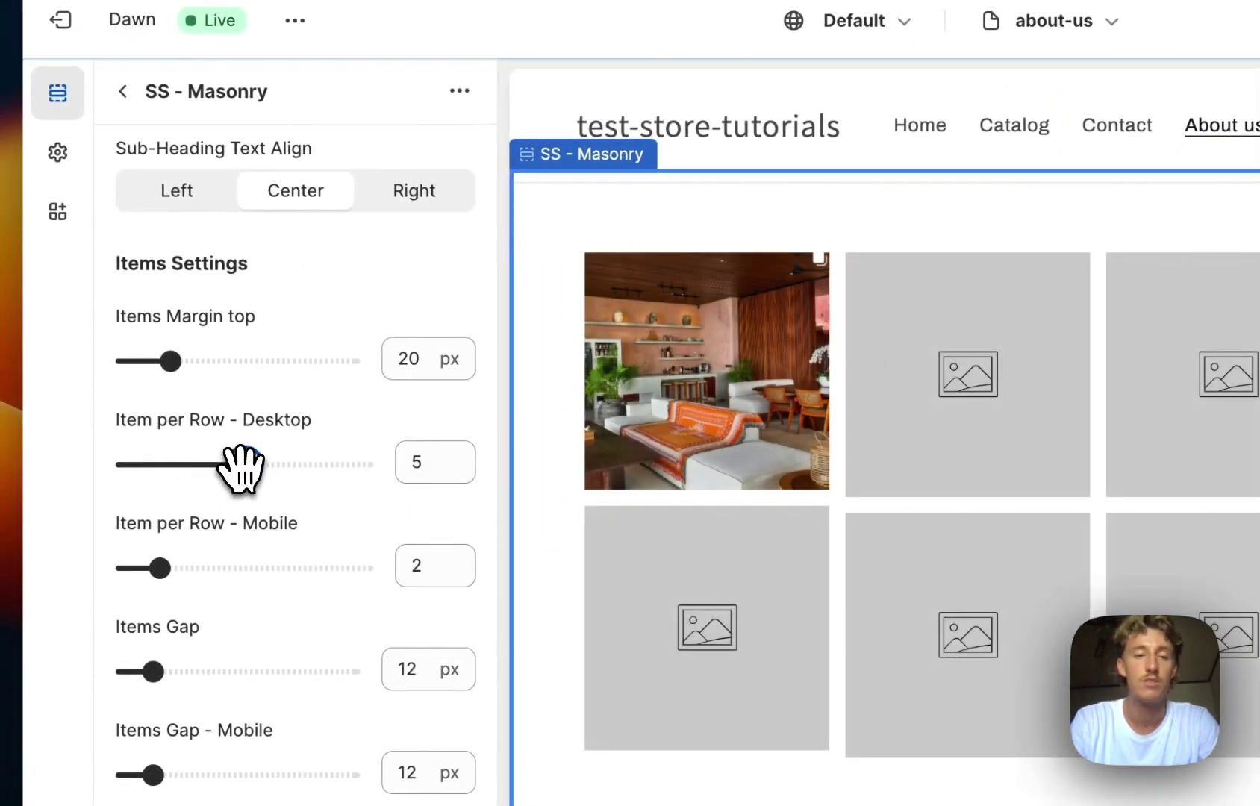
{"action": "left_click_drag", "start_coordinate": [220, 467], "coordinate": [258, 464]}
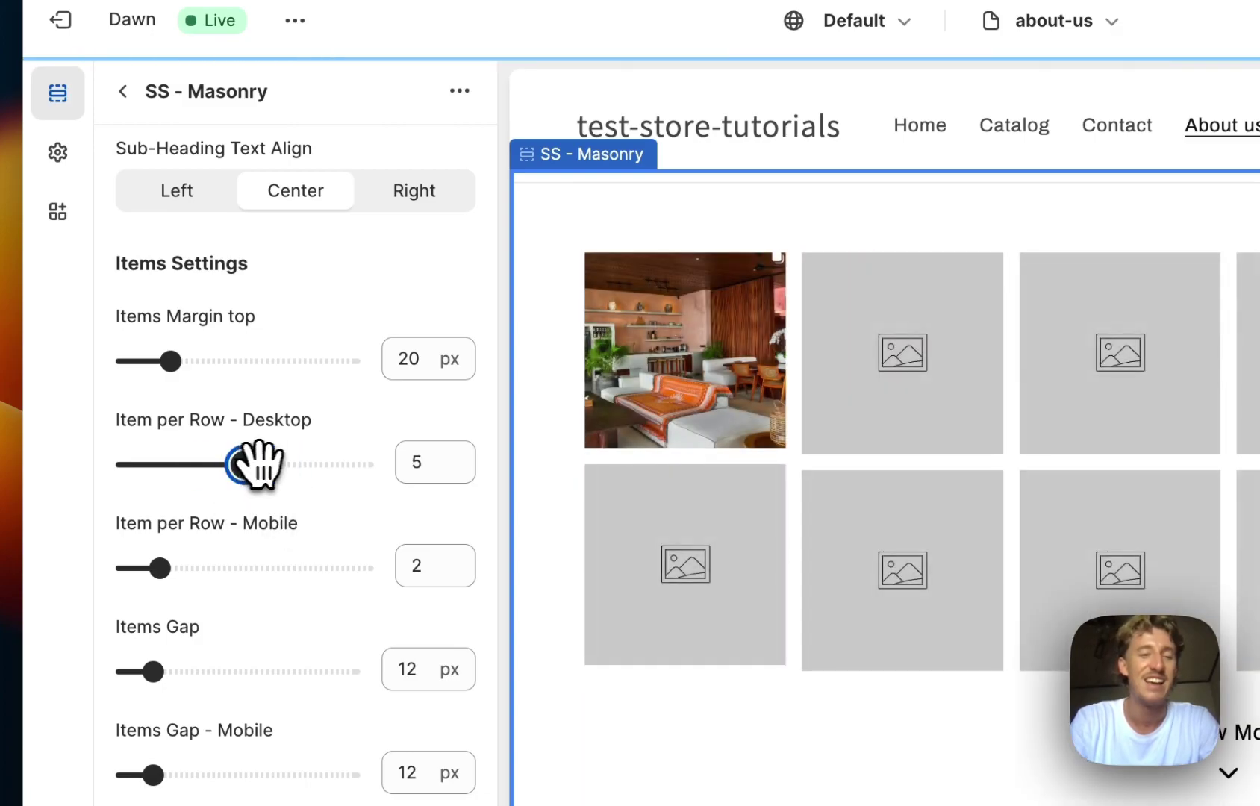
- Review the SS - Masonry section's item gap, item style, show-more, load button and color settings
{"action": "scroll", "coordinate": [246, 464], "scroll_direction": "down", "scroll_amount": 5}
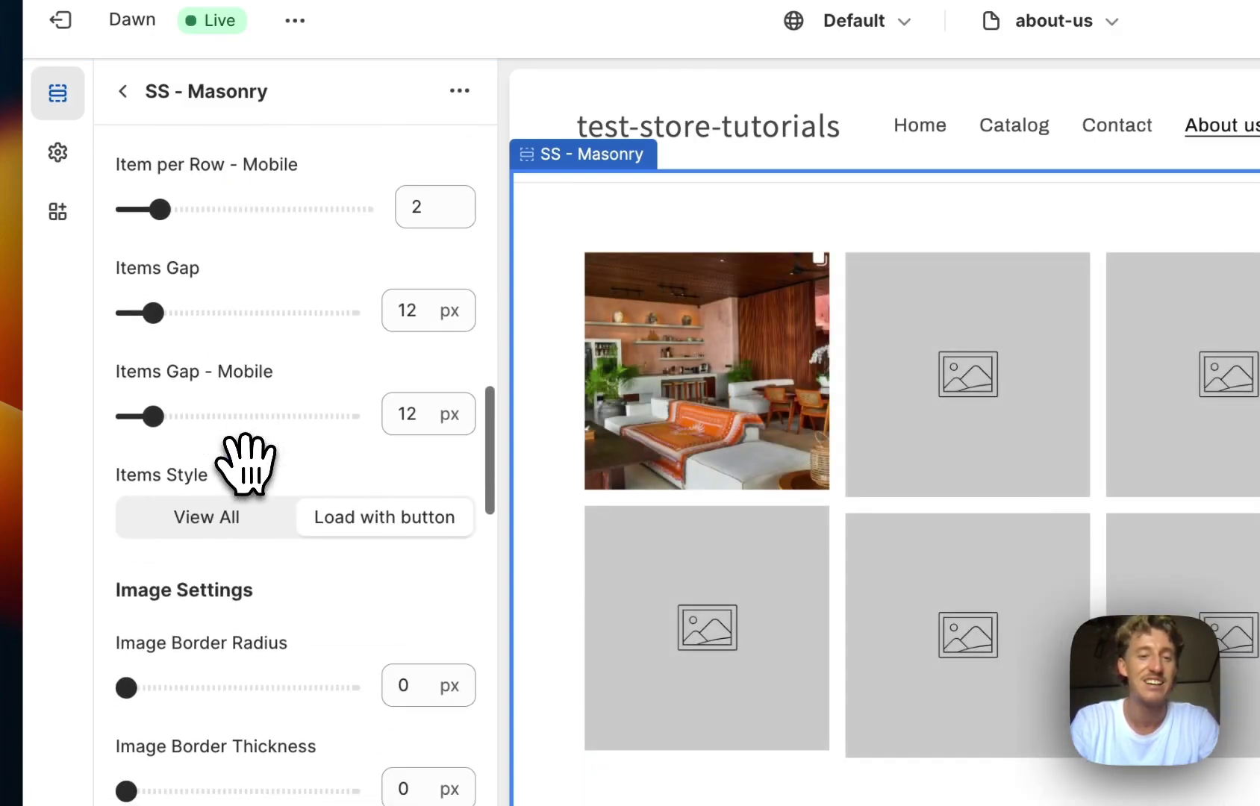
{"action": "scroll", "coordinate": [246, 465], "scroll_direction": "up", "scroll_amount": 5}
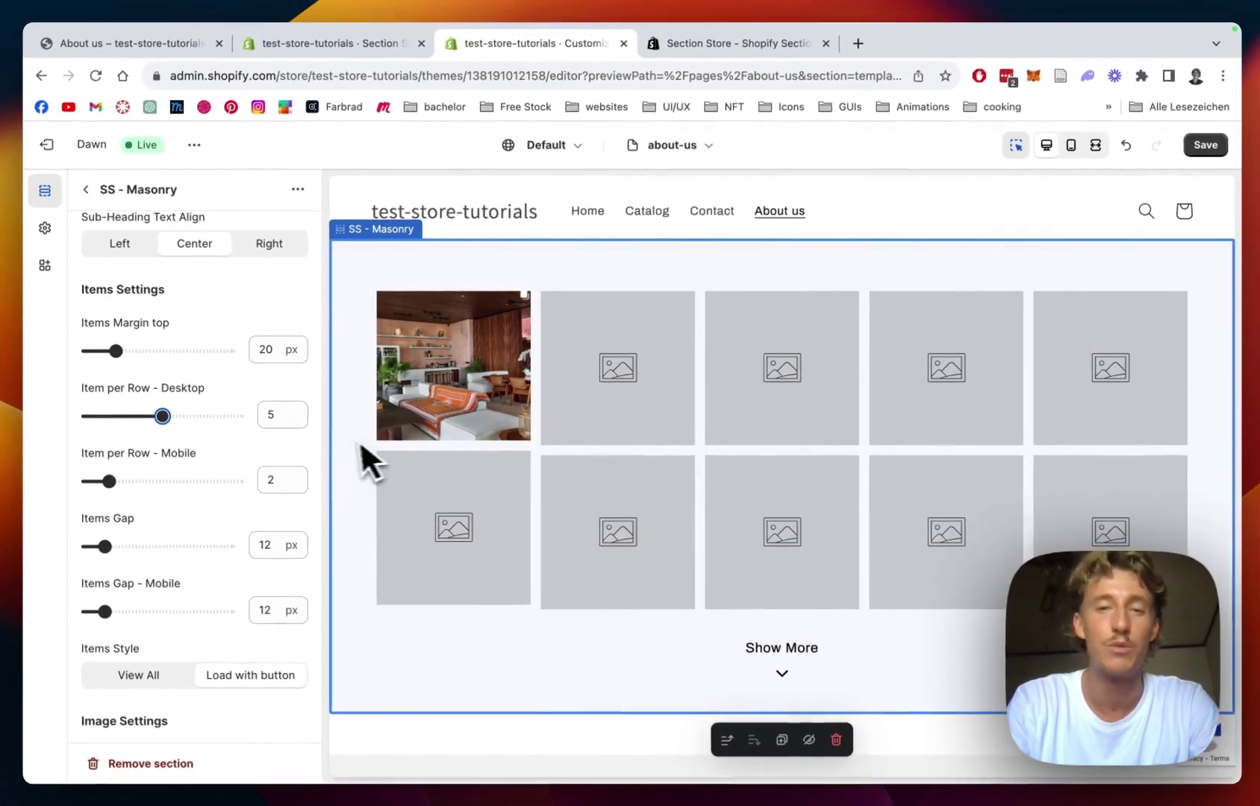
{"action": "scroll", "coordinate": [276, 443], "scroll_direction": "down", "scroll_amount": 2}
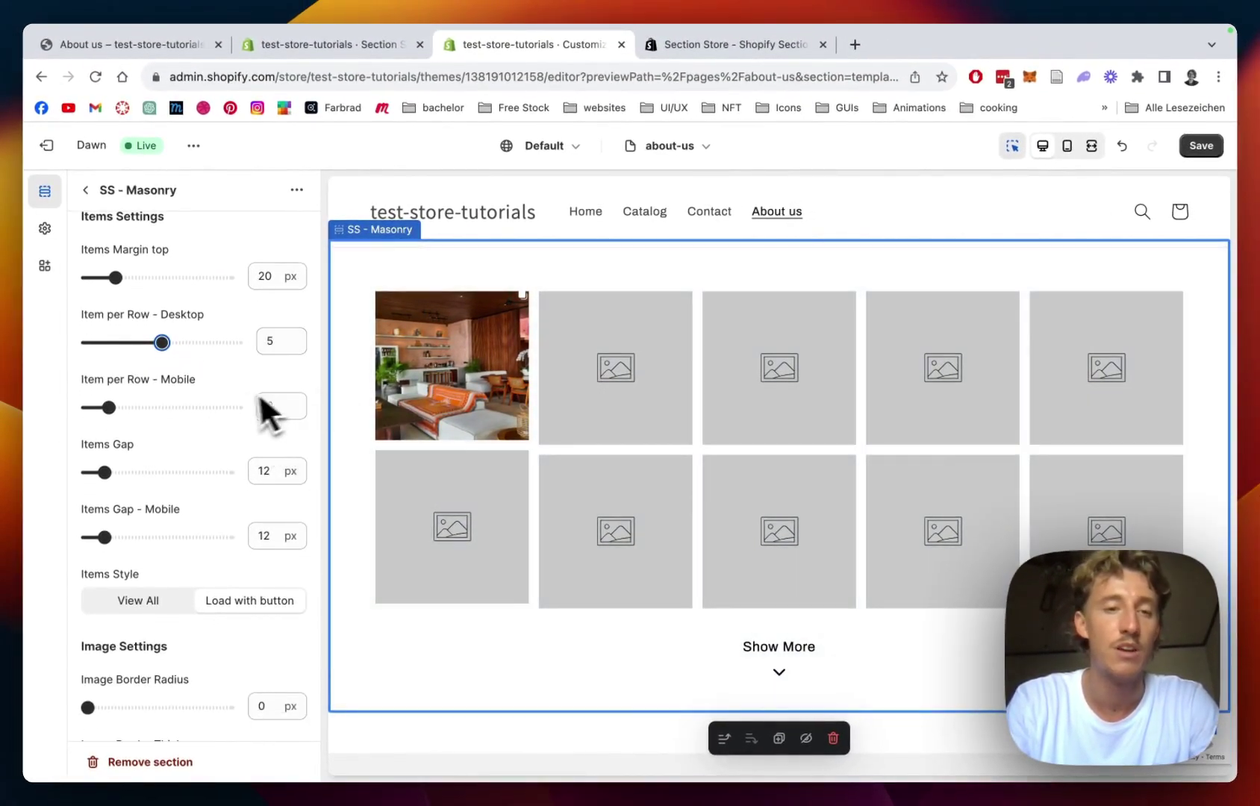
{"action": "scroll", "coordinate": [214, 324], "scroll_direction": "down", "scroll_amount": 8}
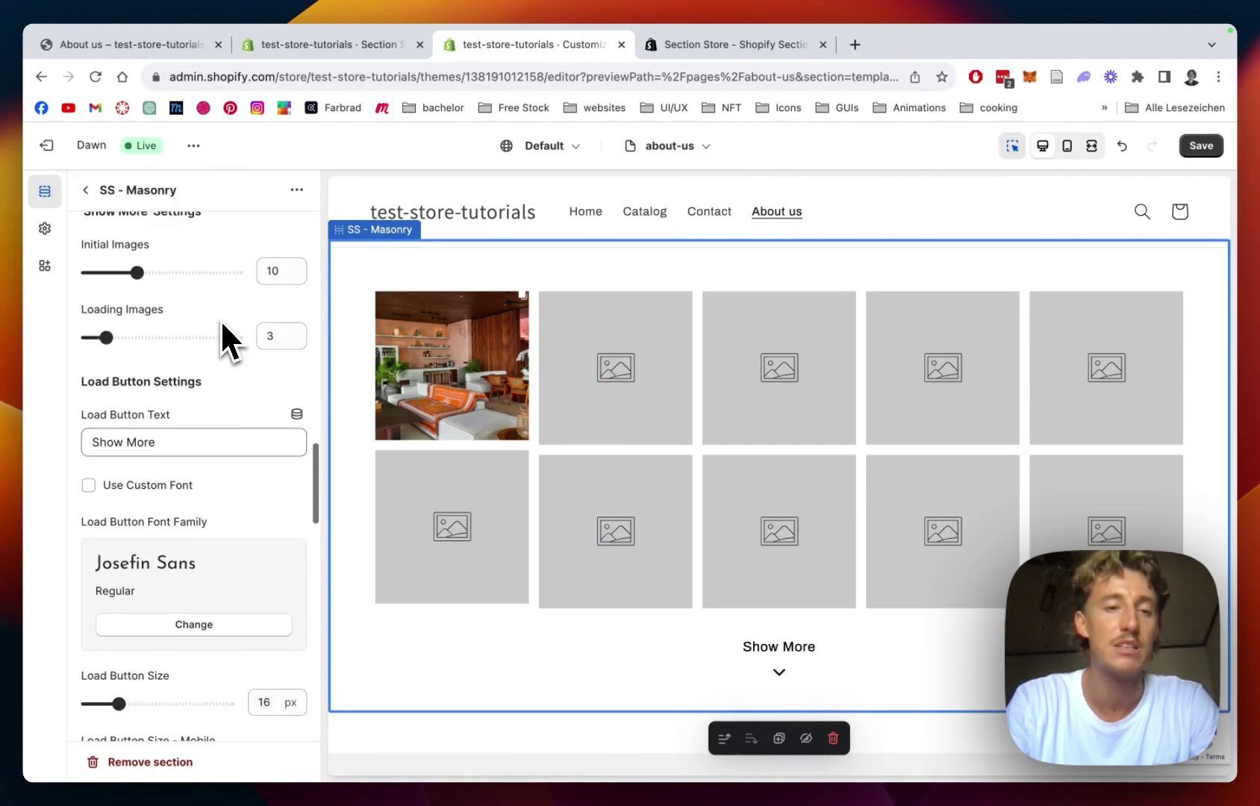
{"action": "scroll", "coordinate": [220, 321], "scroll_direction": "down", "scroll_amount": 5}
{"action": "scroll", "coordinate": [221, 320], "scroll_direction": "up", "scroll_amount": 5}
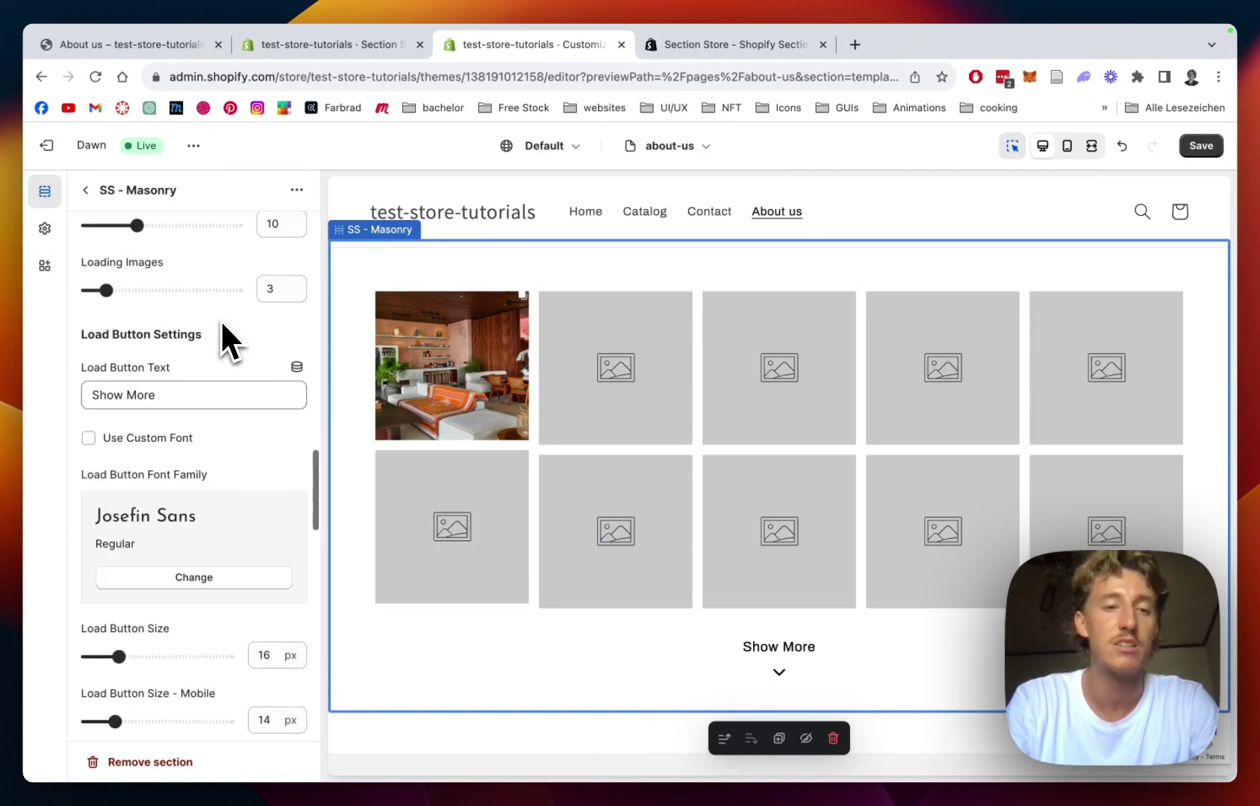
{"action": "scroll", "coordinate": [249, 352], "scroll_direction": "down", "scroll_amount": 10}
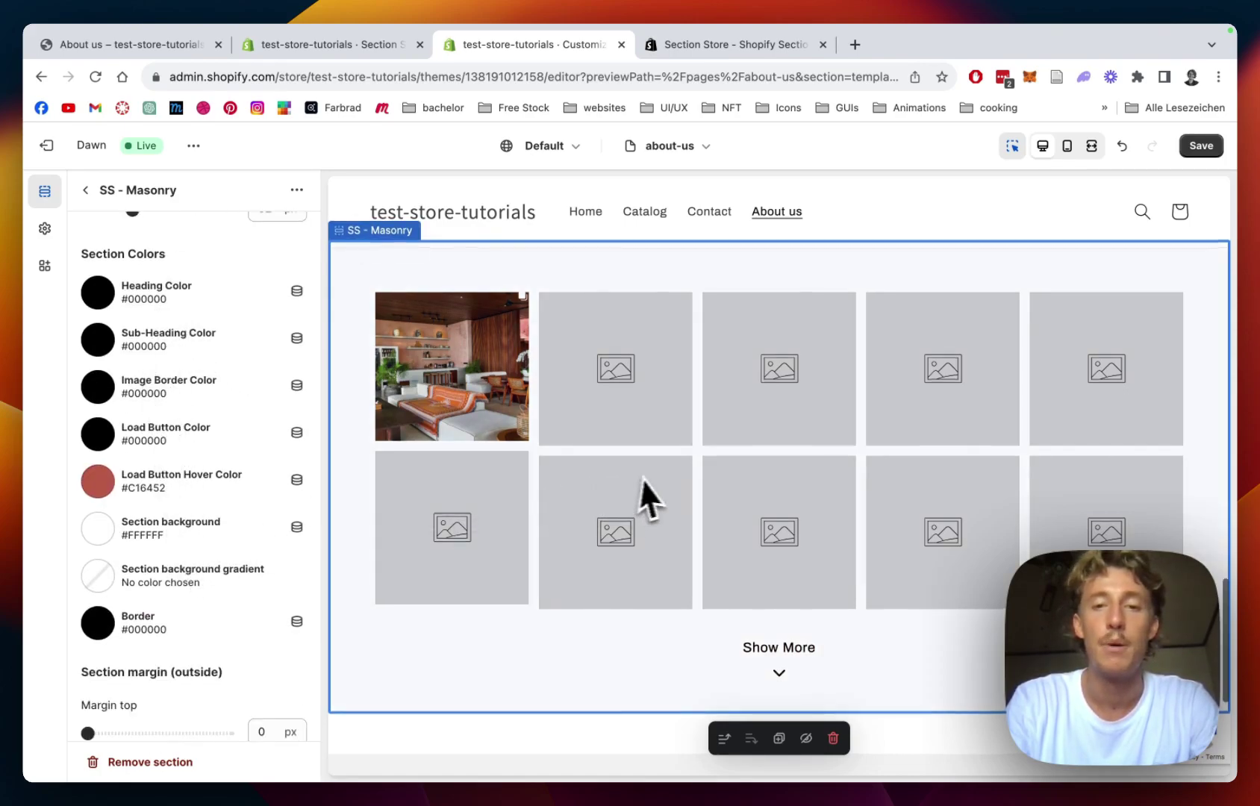
{"action": "scroll", "coordinate": [649, 485], "scroll_direction": "up", "scroll_amount": 2}
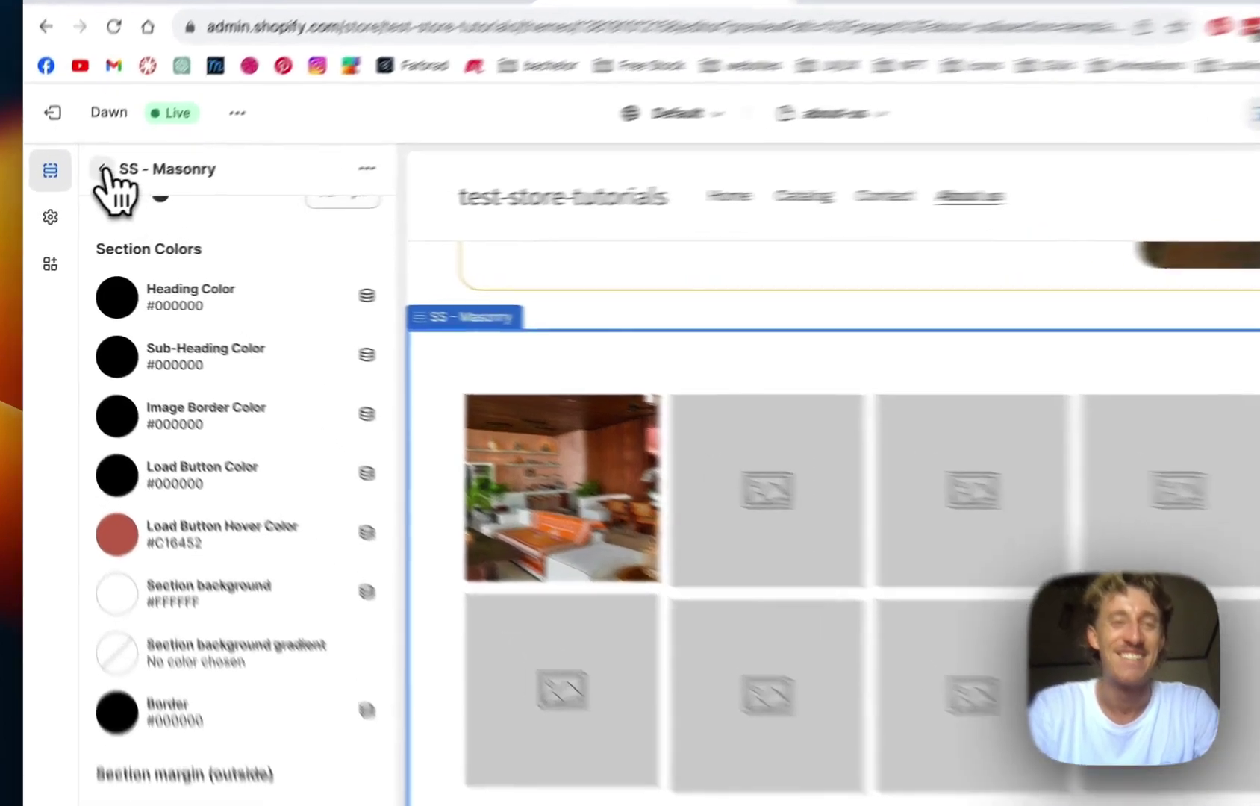
{"action": "left_click", "coordinate": [85, 190]}
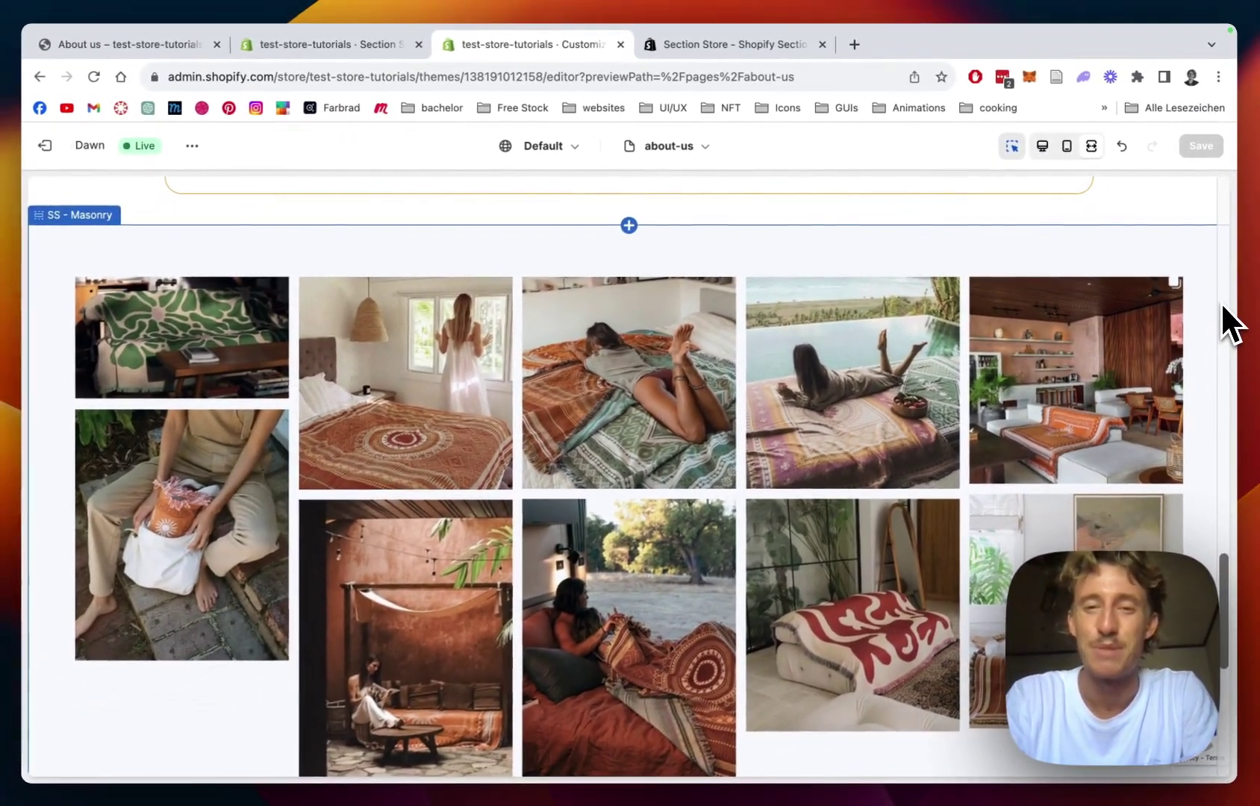
- Review the filled masonry gallery and the whole About us page, from the Our story banner to the team sections, in the full-width preview
{"action": "scroll", "coordinate": [1222, 340], "scroll_direction": "down", "scroll_amount": 1}
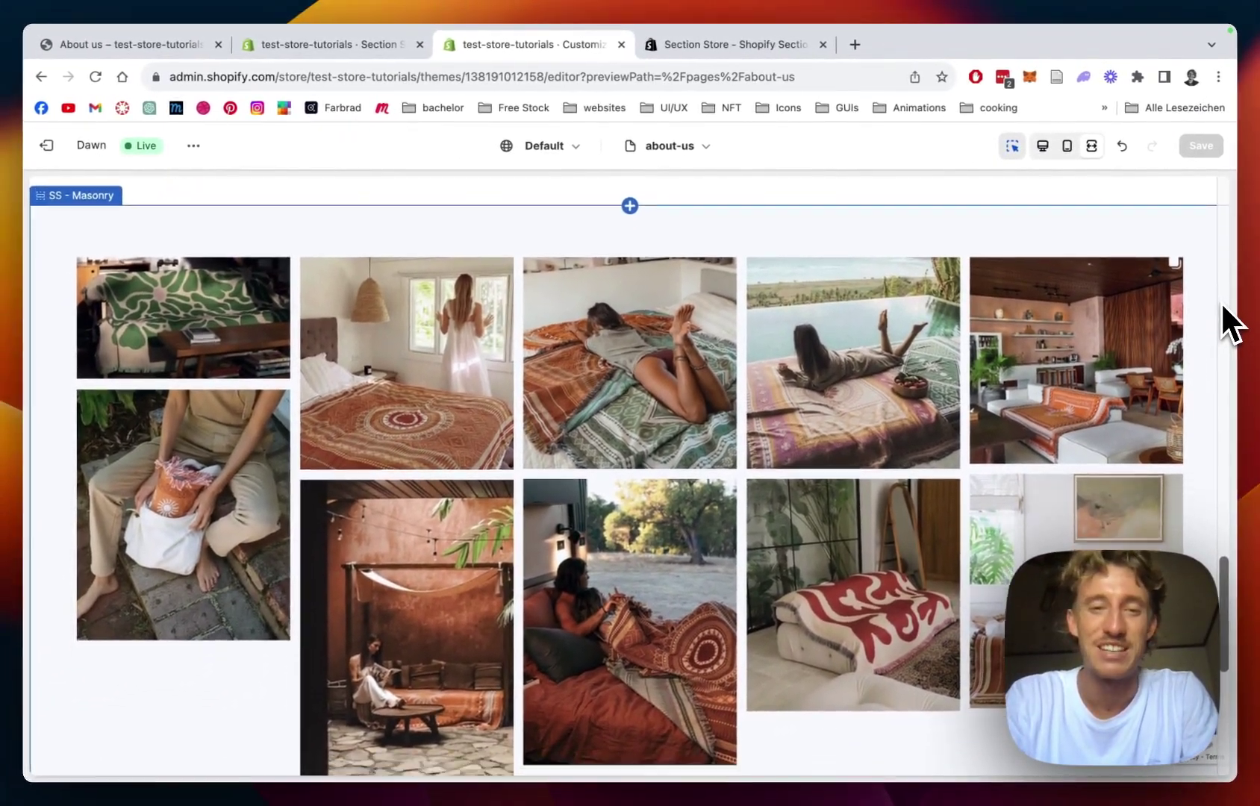
{"action": "scroll", "coordinate": [808, 504], "scroll_direction": "up", "scroll_amount": 4}
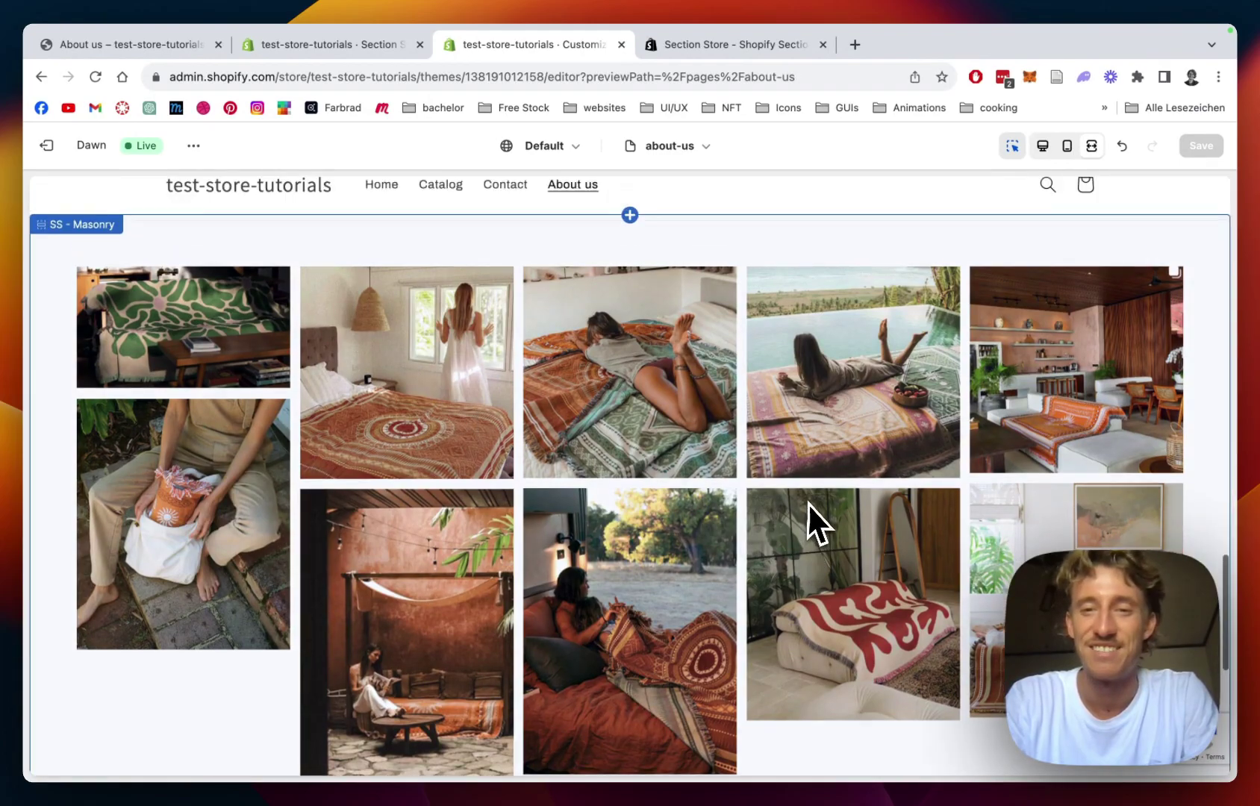
{"action": "scroll", "coordinate": [809, 502], "scroll_direction": "down", "scroll_amount": 5}
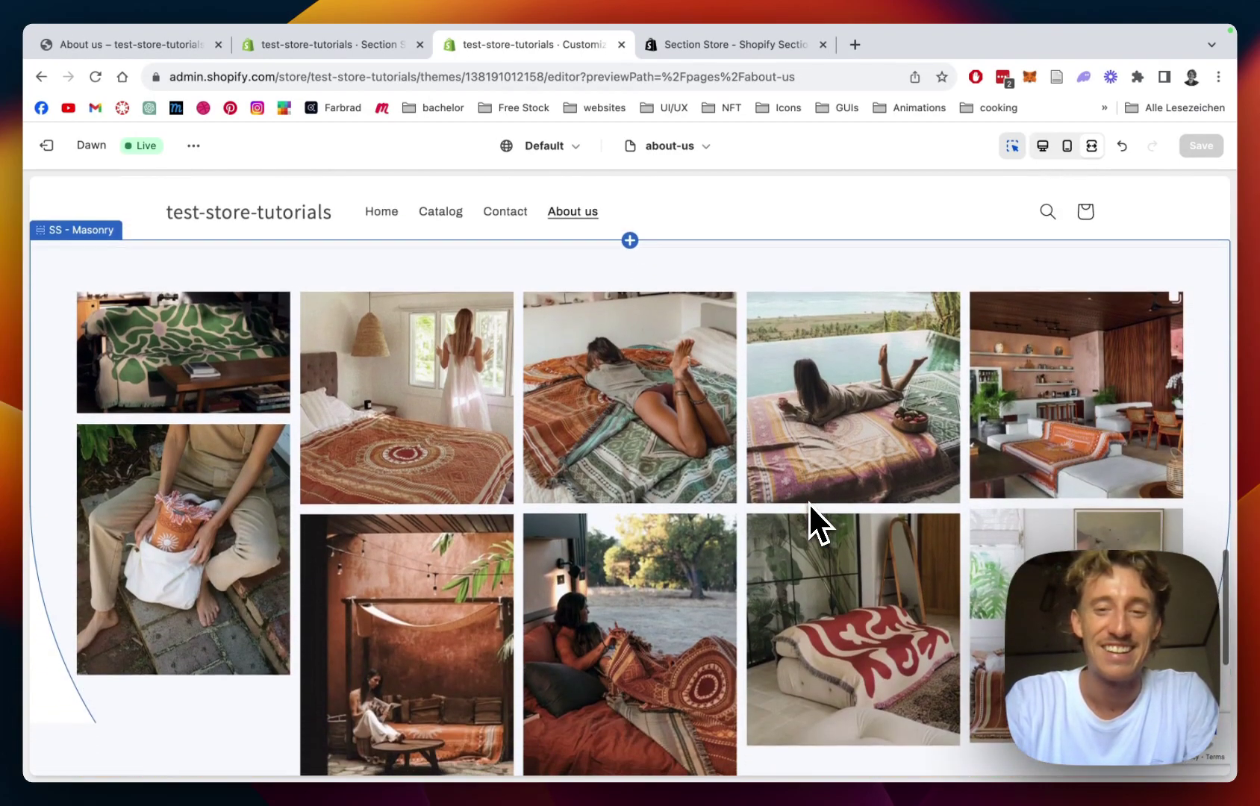
{"action": "scroll", "coordinate": [809, 502], "scroll_direction": "down", "scroll_amount": 1}
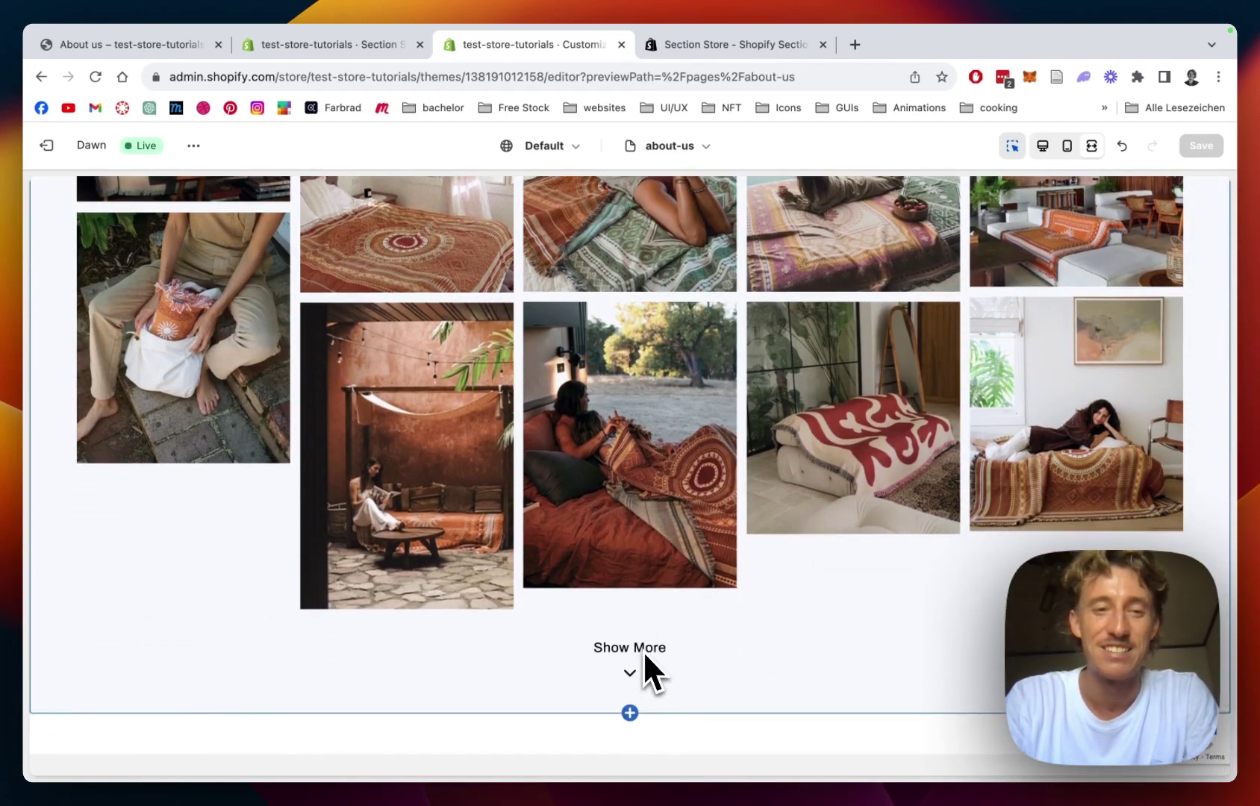
{"action": "scroll", "coordinate": [643, 649], "scroll_direction": "up", "scroll_amount": 2}
{"action": "scroll", "coordinate": [644, 650], "scroll_direction": "up", "scroll_amount": 3}
{"action": "scroll", "coordinate": [625, 631], "scroll_direction": "down", "scroll_amount": 4}
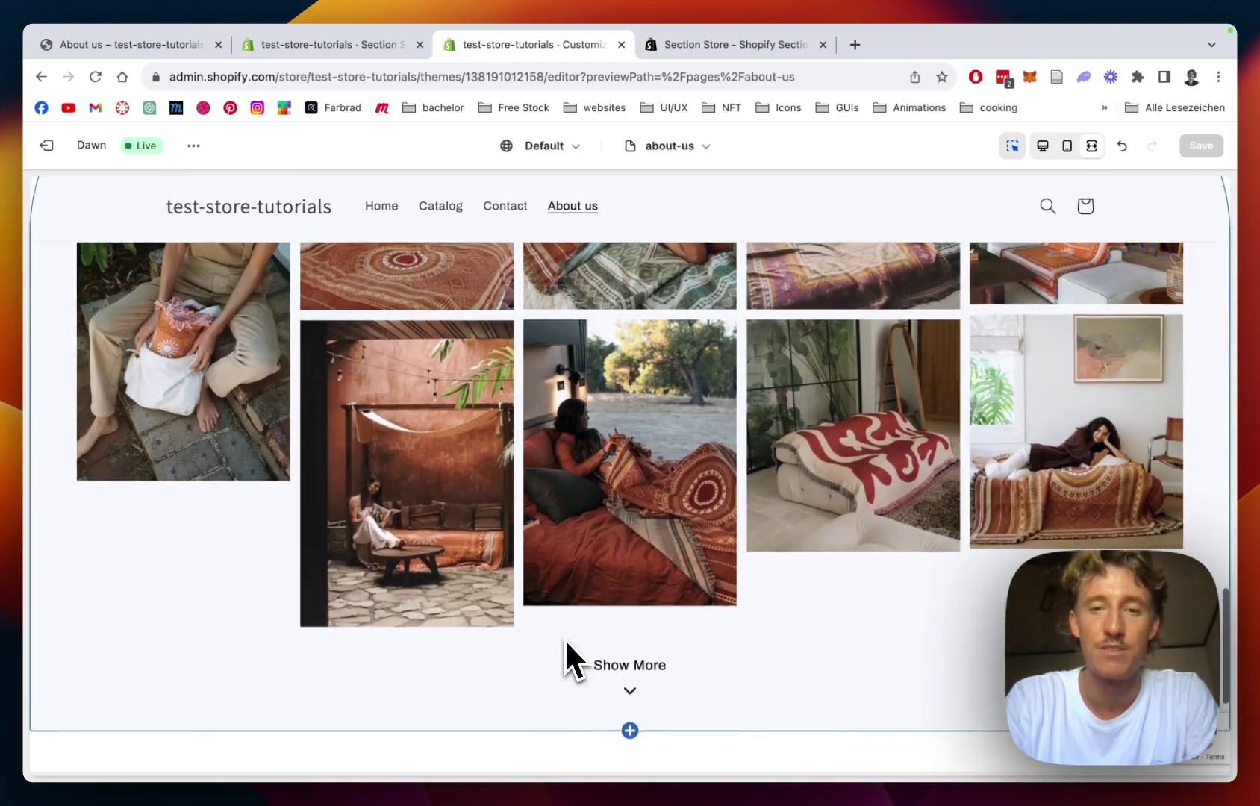
{"action": "scroll", "coordinate": [565, 639], "scroll_direction": "up", "scroll_amount": 5}
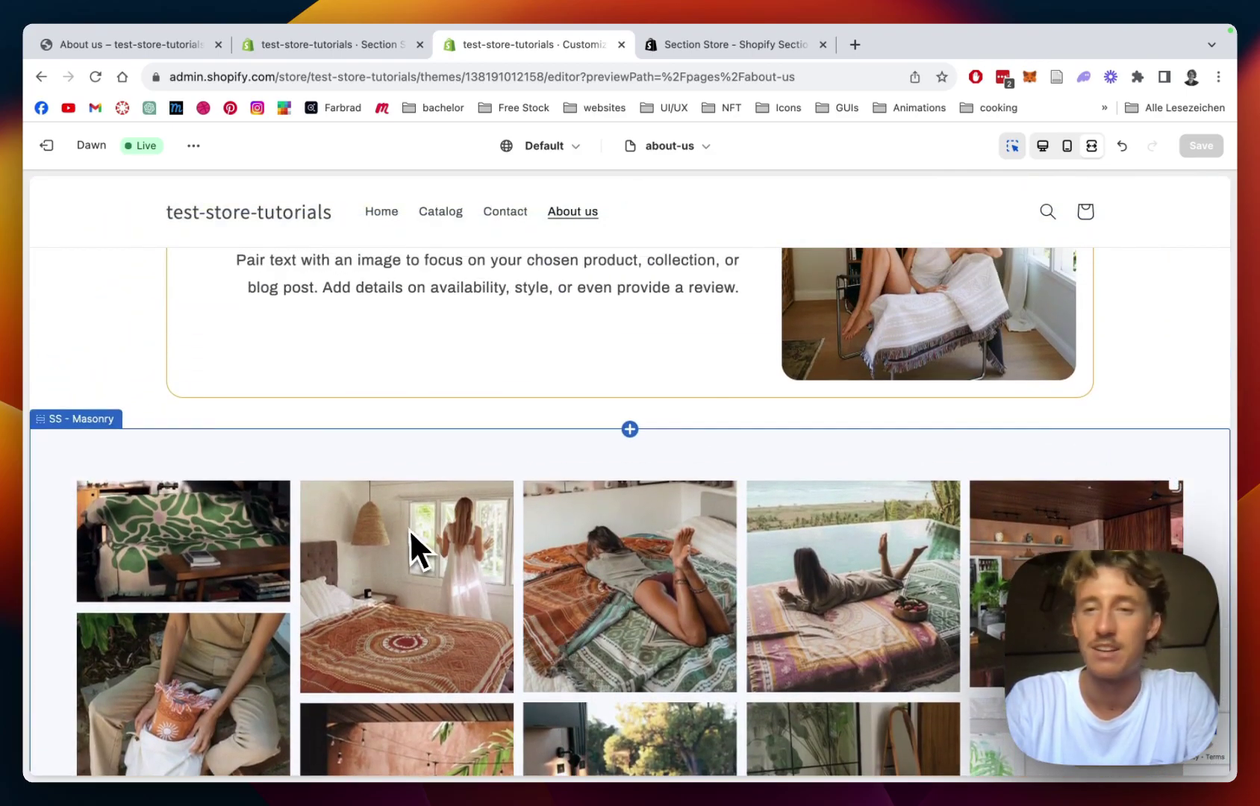
{"action": "scroll", "coordinate": [407, 528], "scroll_direction": "up", "scroll_amount": 10}
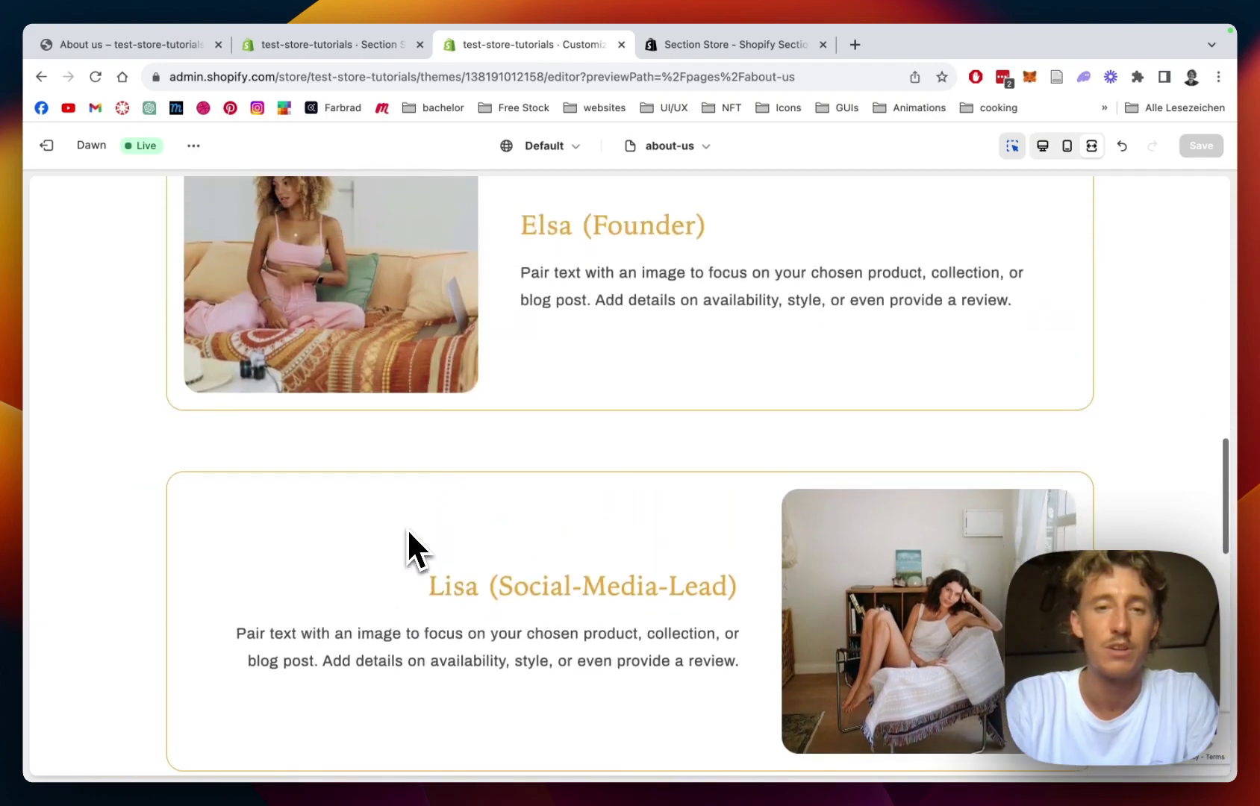
{"action": "scroll", "coordinate": [407, 528], "scroll_direction": "up", "scroll_amount": 5}
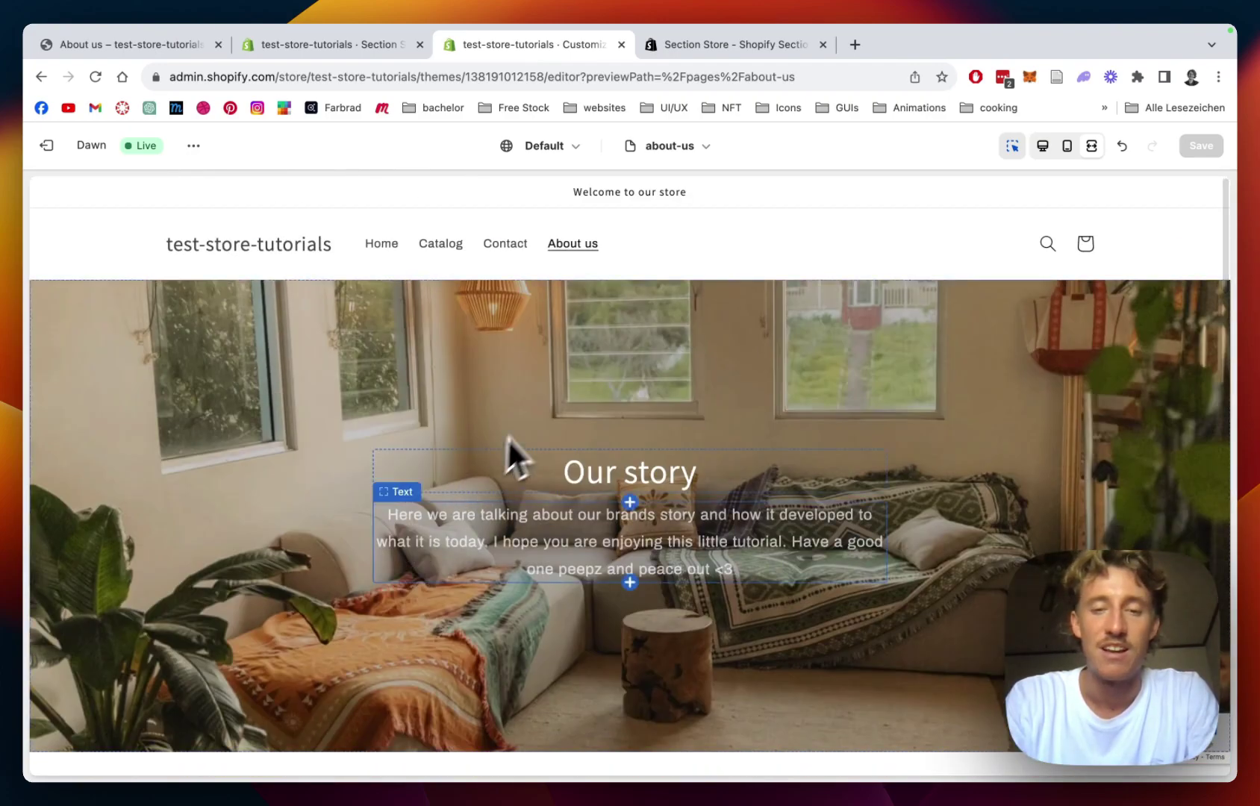
{"action": "scroll", "coordinate": [533, 414], "scroll_direction": "down", "scroll_amount": 6}
{"action": "scroll", "coordinate": [532, 415], "scroll_direction": "down", "scroll_amount": 12}
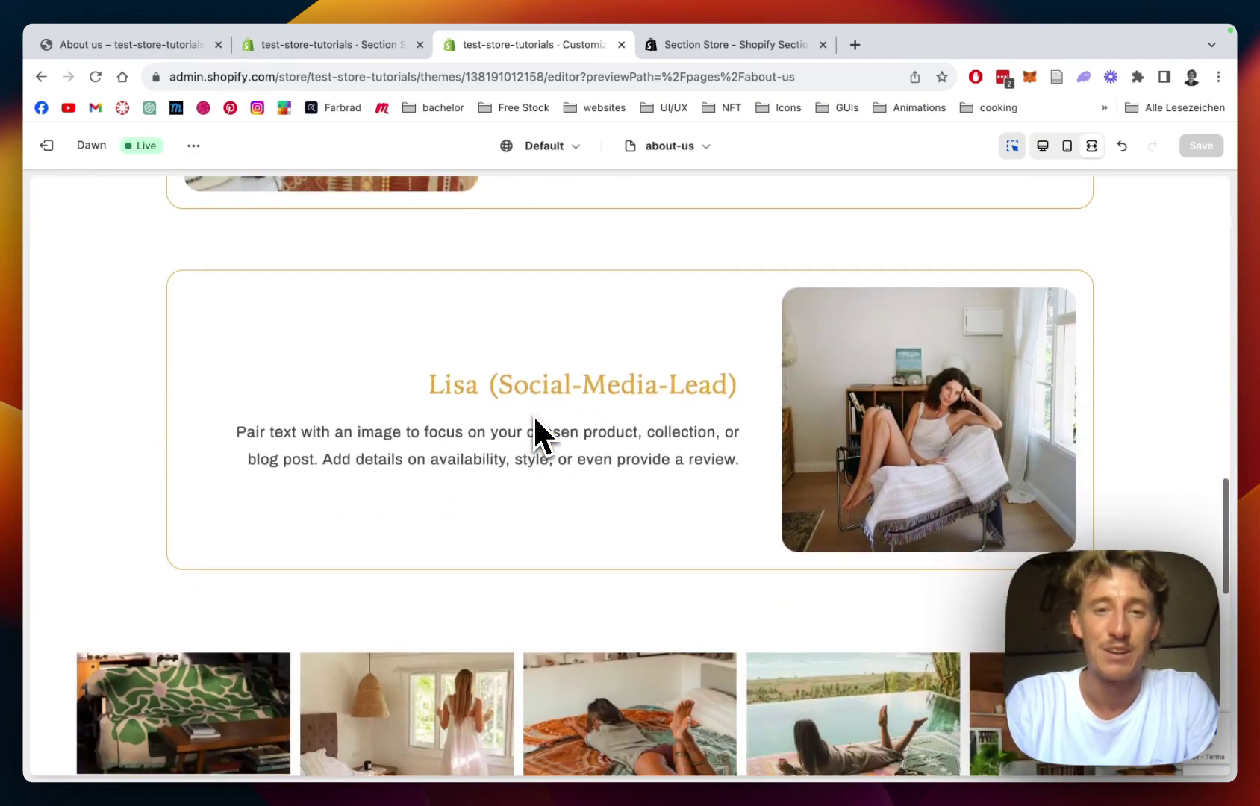
- Search the sections for "ss testi" and add an SS - Testimonial section below SS - Masonry
{"action": "scroll", "coordinate": [533, 415], "scroll_direction": "down", "scroll_amount": 5}
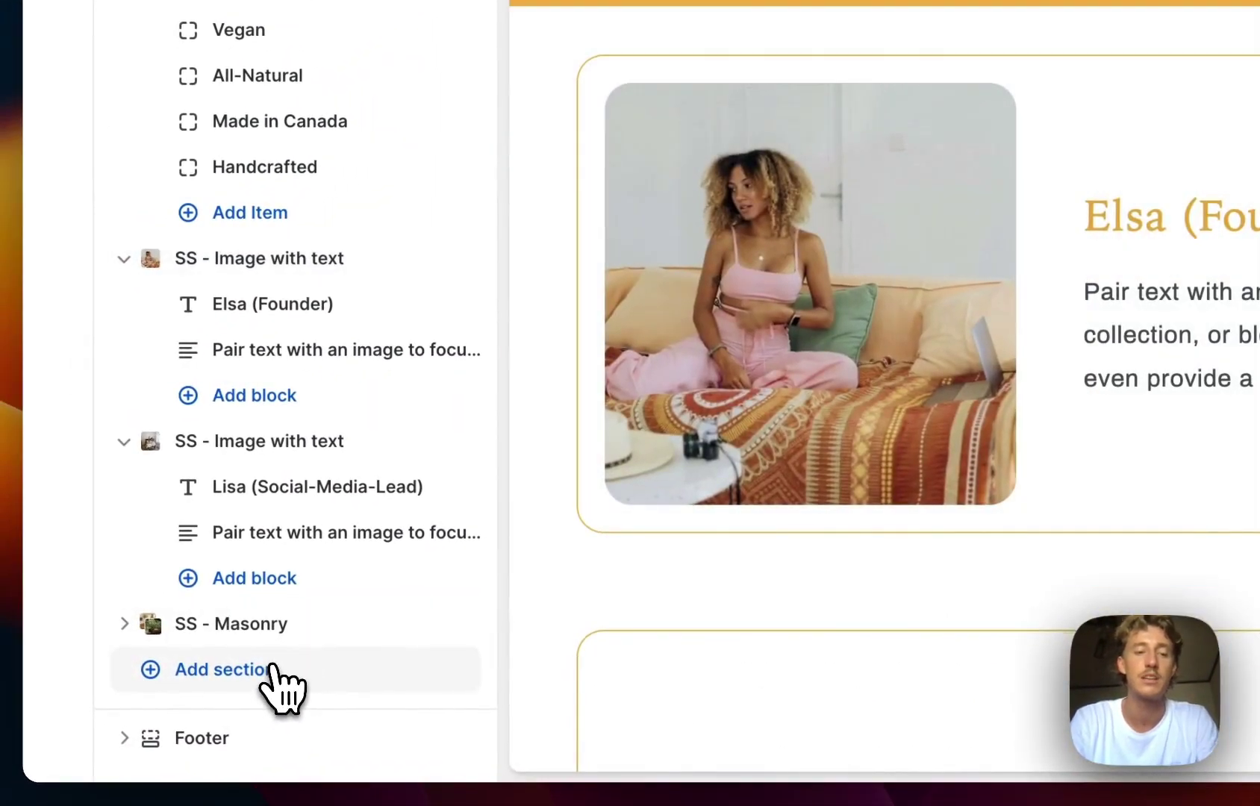
{"action": "left_click", "coordinate": [254, 677]}
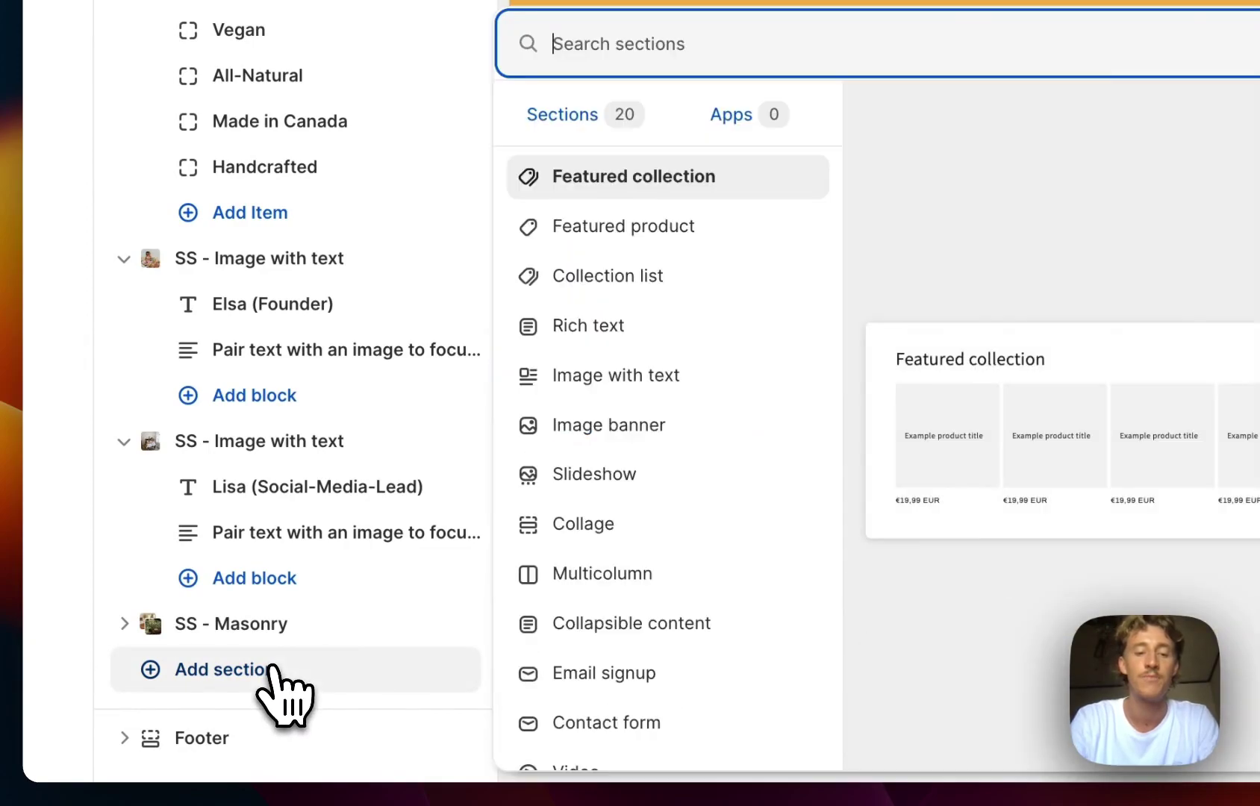
{"action": "type", "text": "ss testi"}
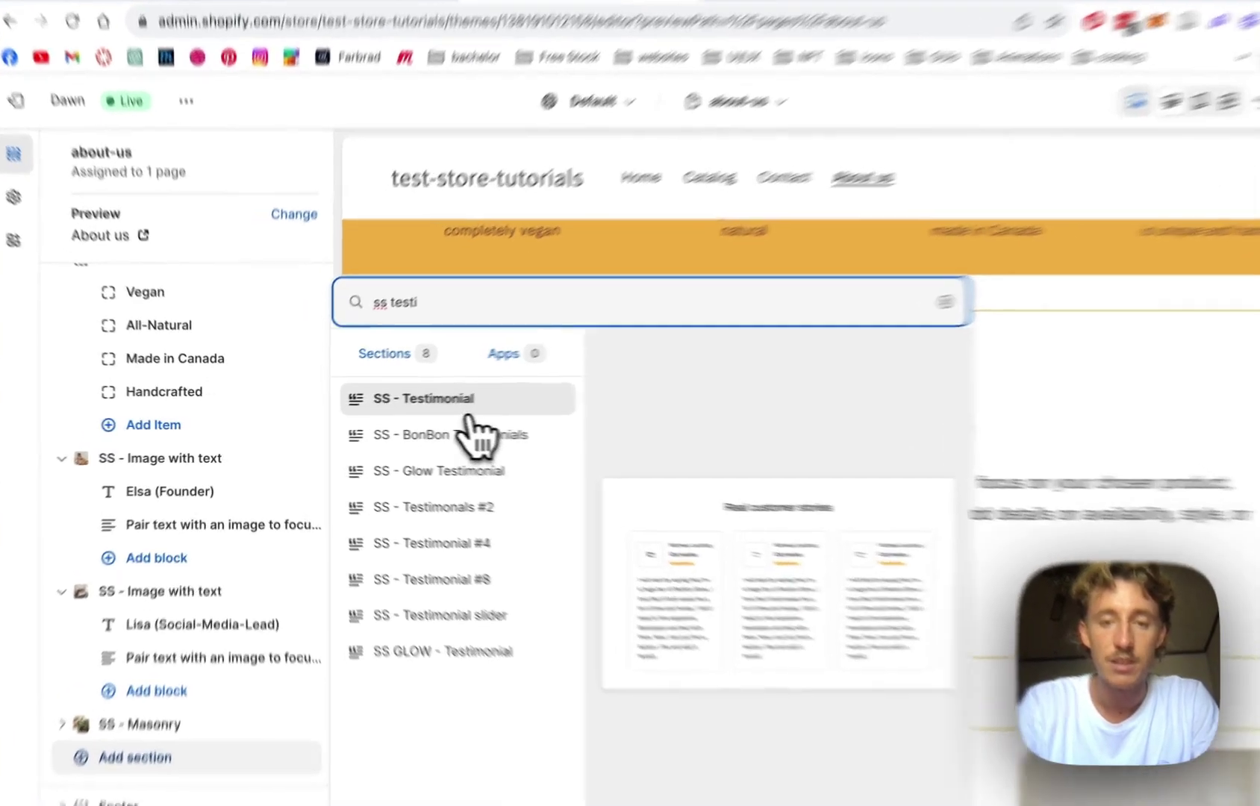
{"action": "left_click", "coordinate": [423, 404]}
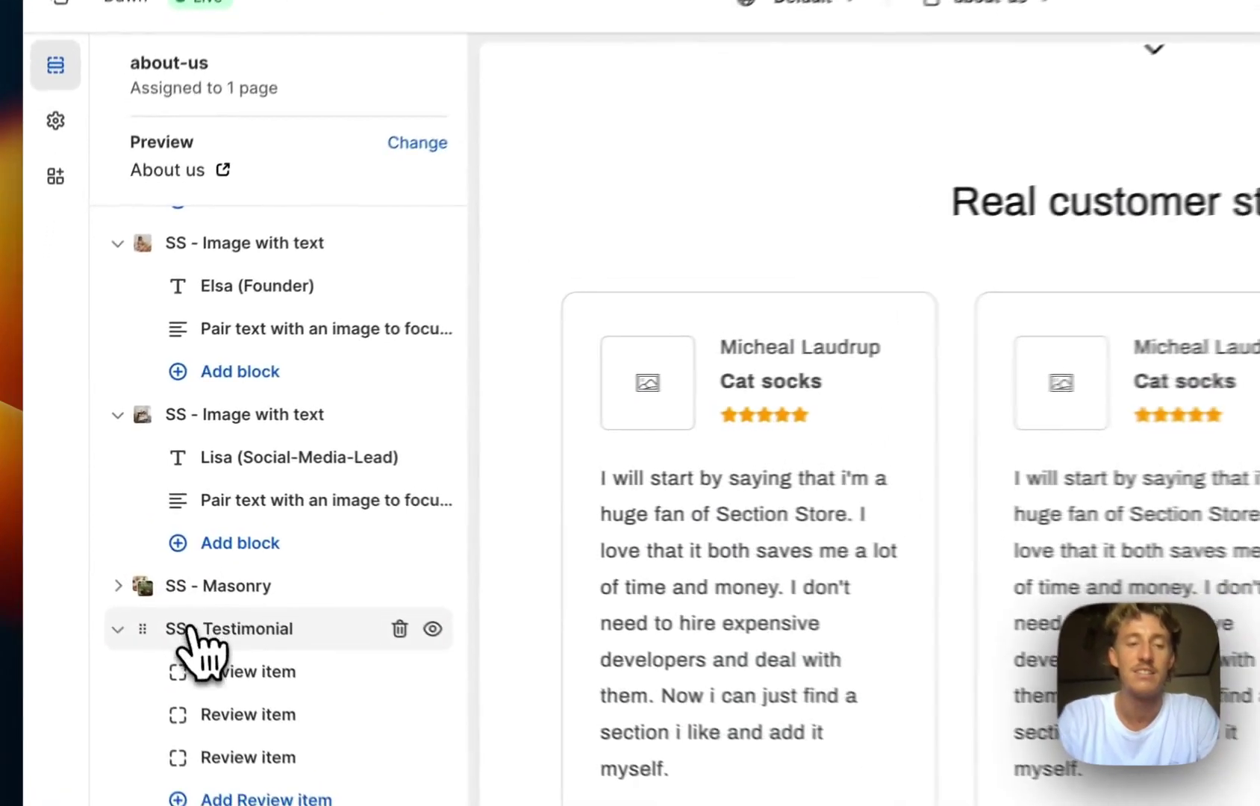
- Set the SS - Testimonial section's border color to the recently used #F0B64C
{"action": "left_click", "coordinate": [137, 572]}
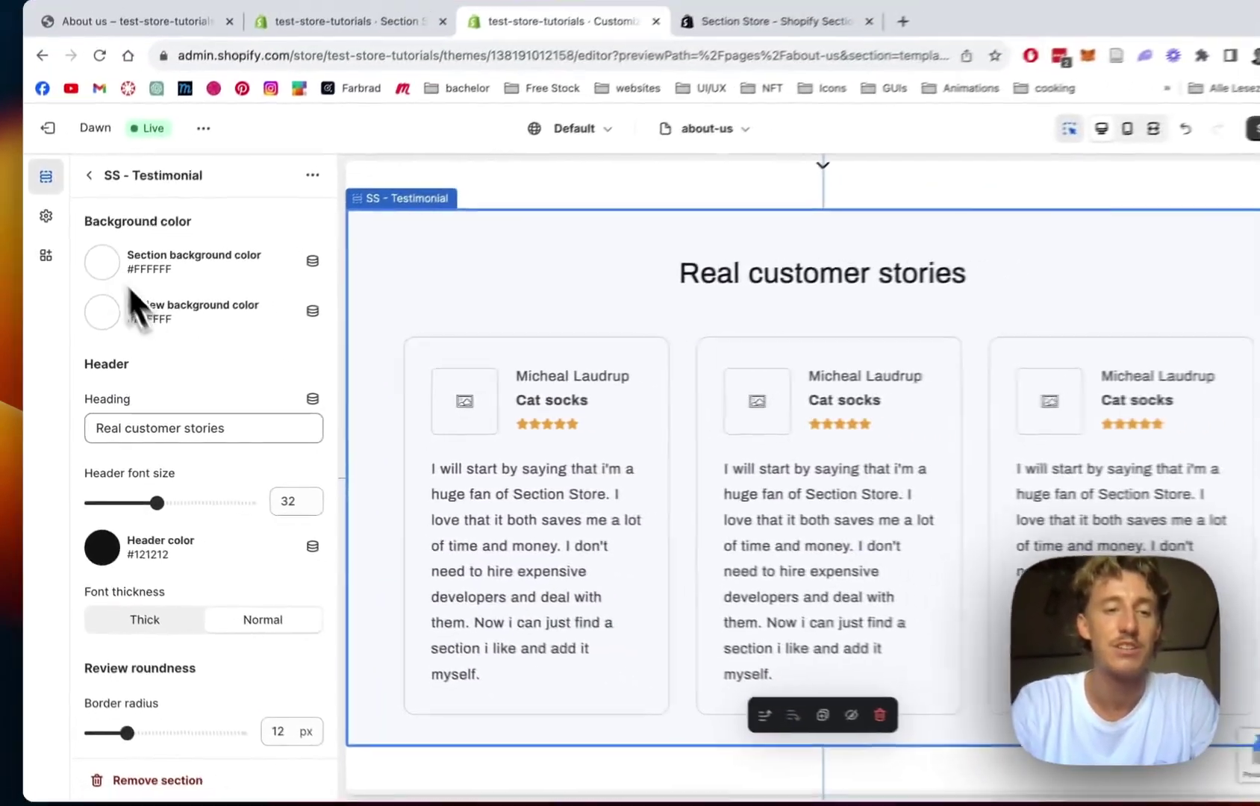
{"action": "scroll", "coordinate": [243, 290], "scroll_direction": "down", "scroll_amount": 5}
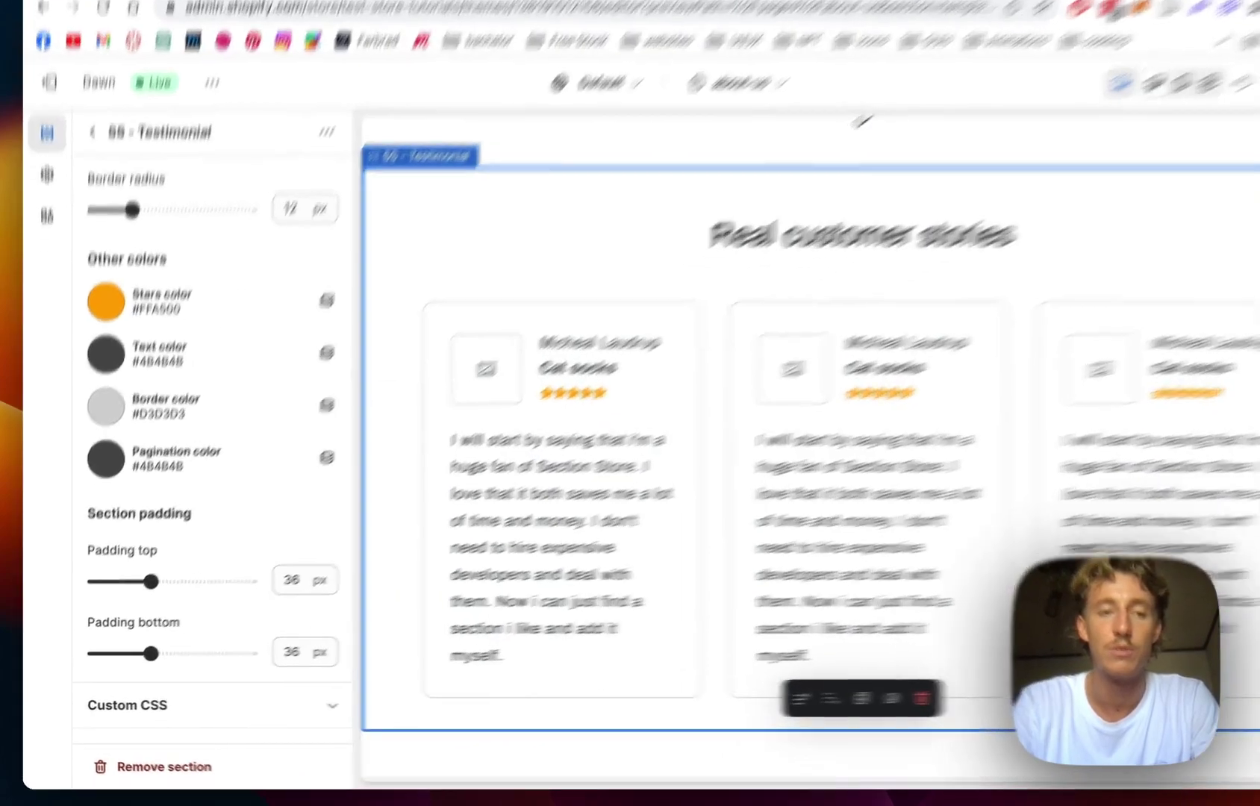
{"action": "left_click", "coordinate": [97, 437]}
{"action": "left_click", "coordinate": [273, 656]}
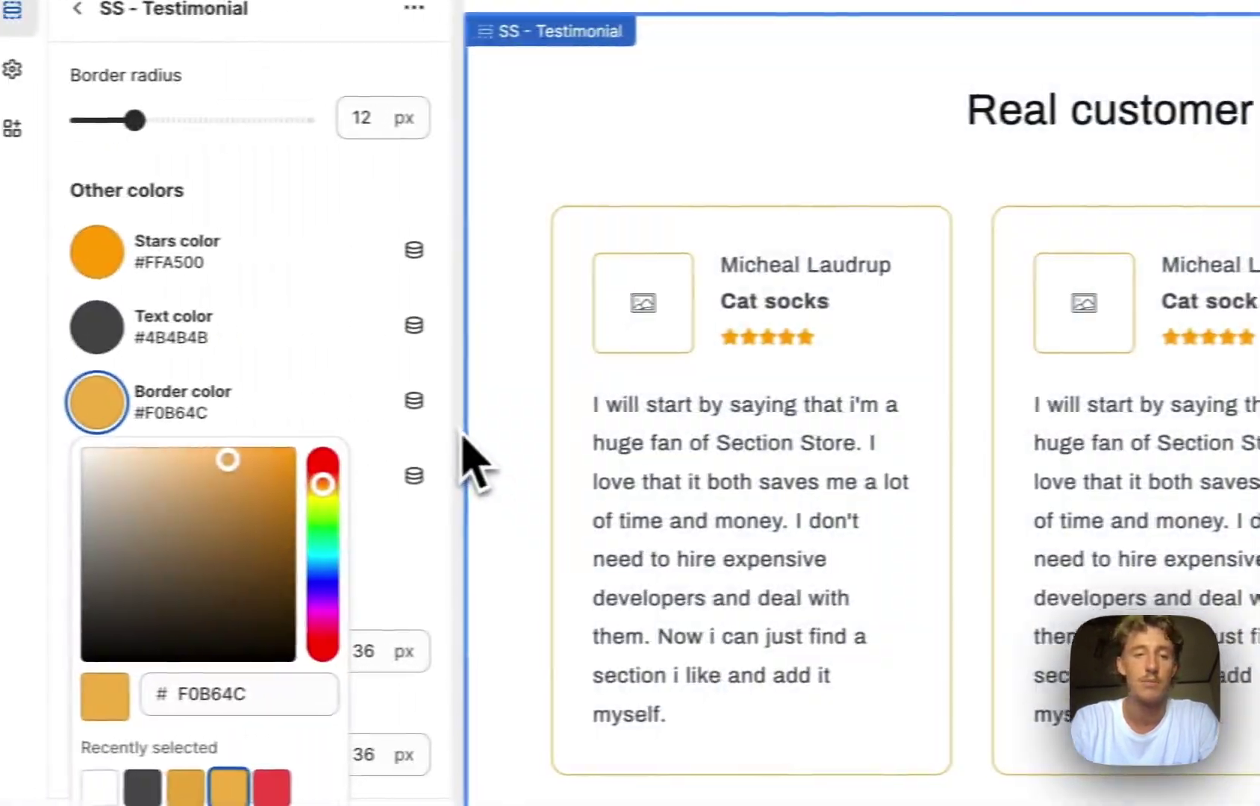
{"action": "left_click", "coordinate": [178, 572]}
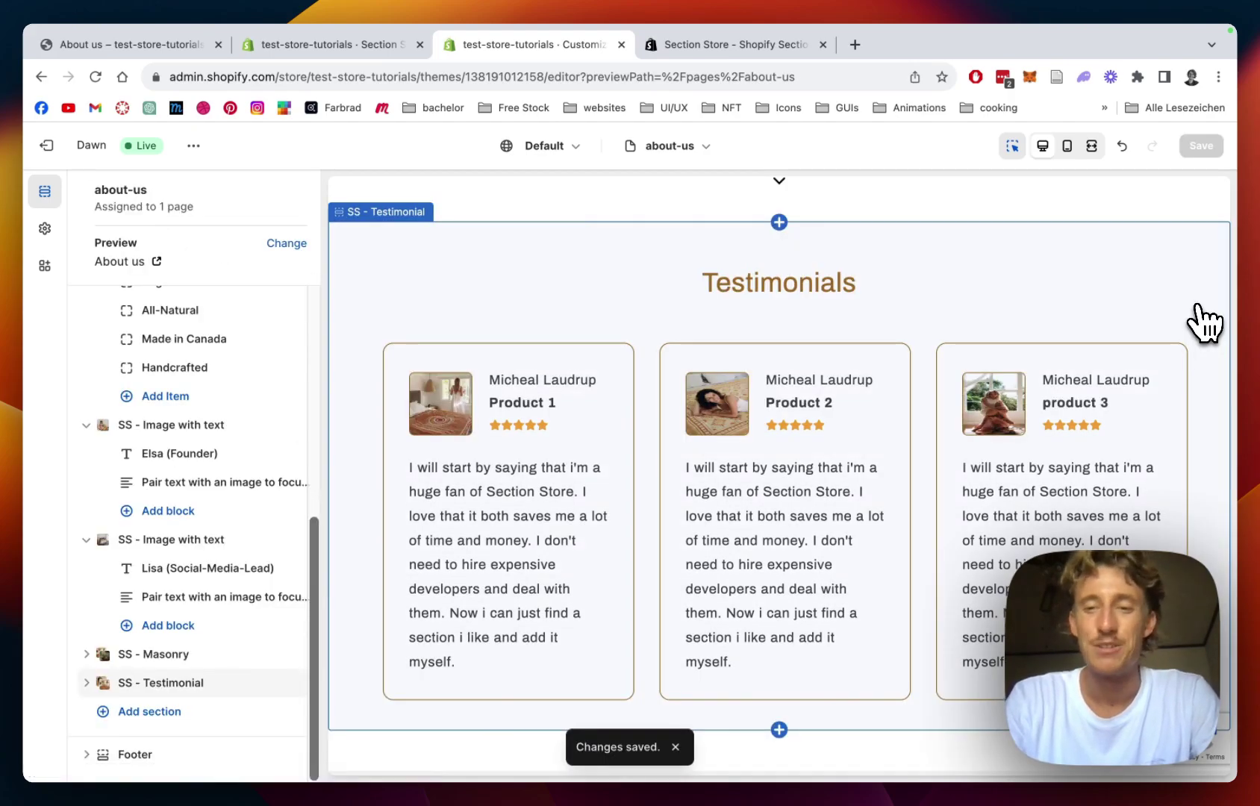
- Set the SS - Testimonial heading's font thickness to Thick and its header color to the recently selected #E8AD41
{"action": "scroll", "coordinate": [1204, 322], "scroll_direction": "down", "scroll_amount": 1}
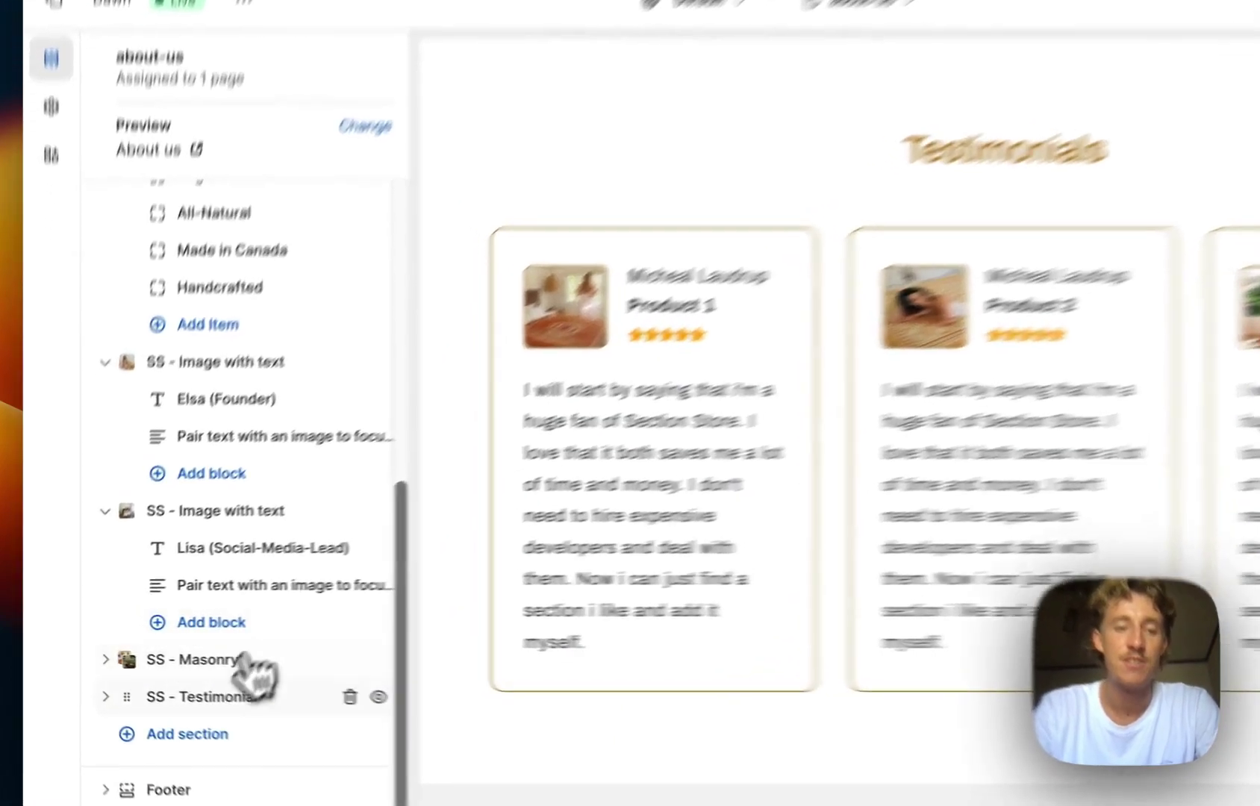
{"action": "left_click", "coordinate": [186, 682]}
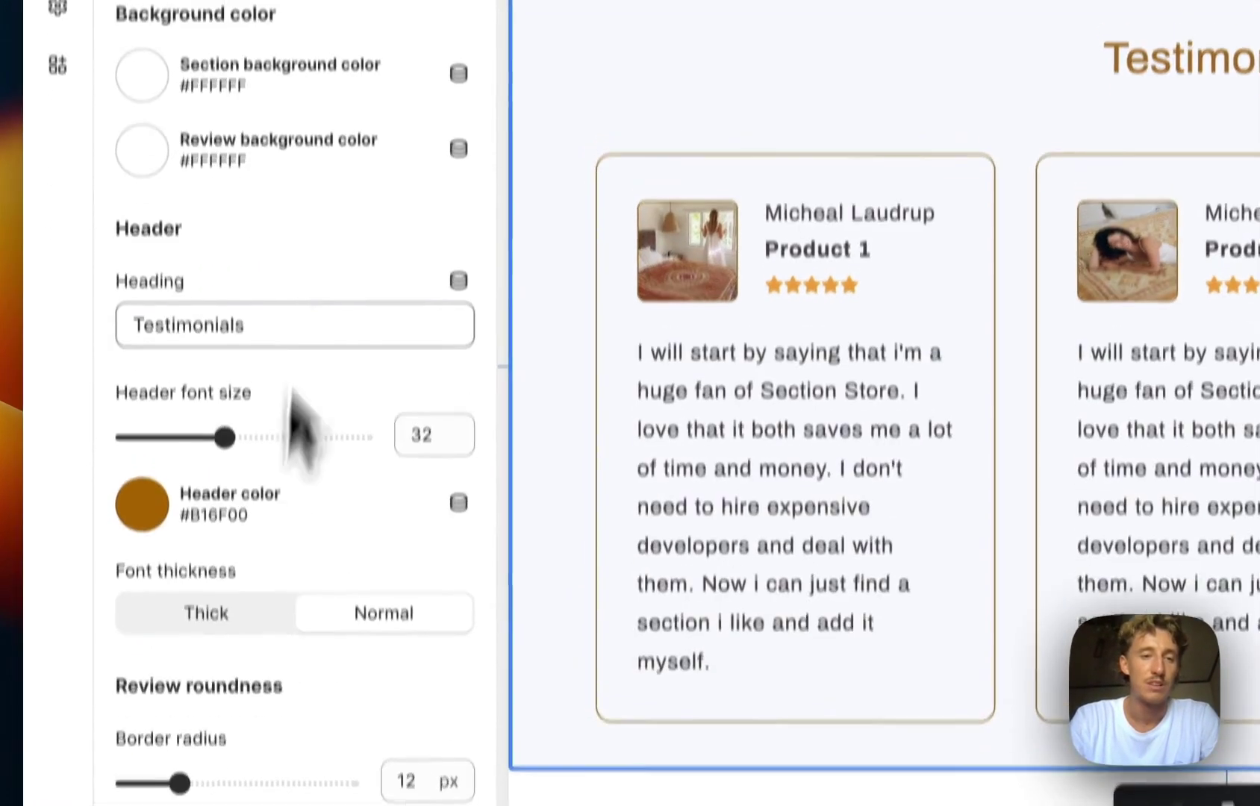
{"action": "scroll", "coordinate": [332, 306], "scroll_direction": "down", "scroll_amount": 3}
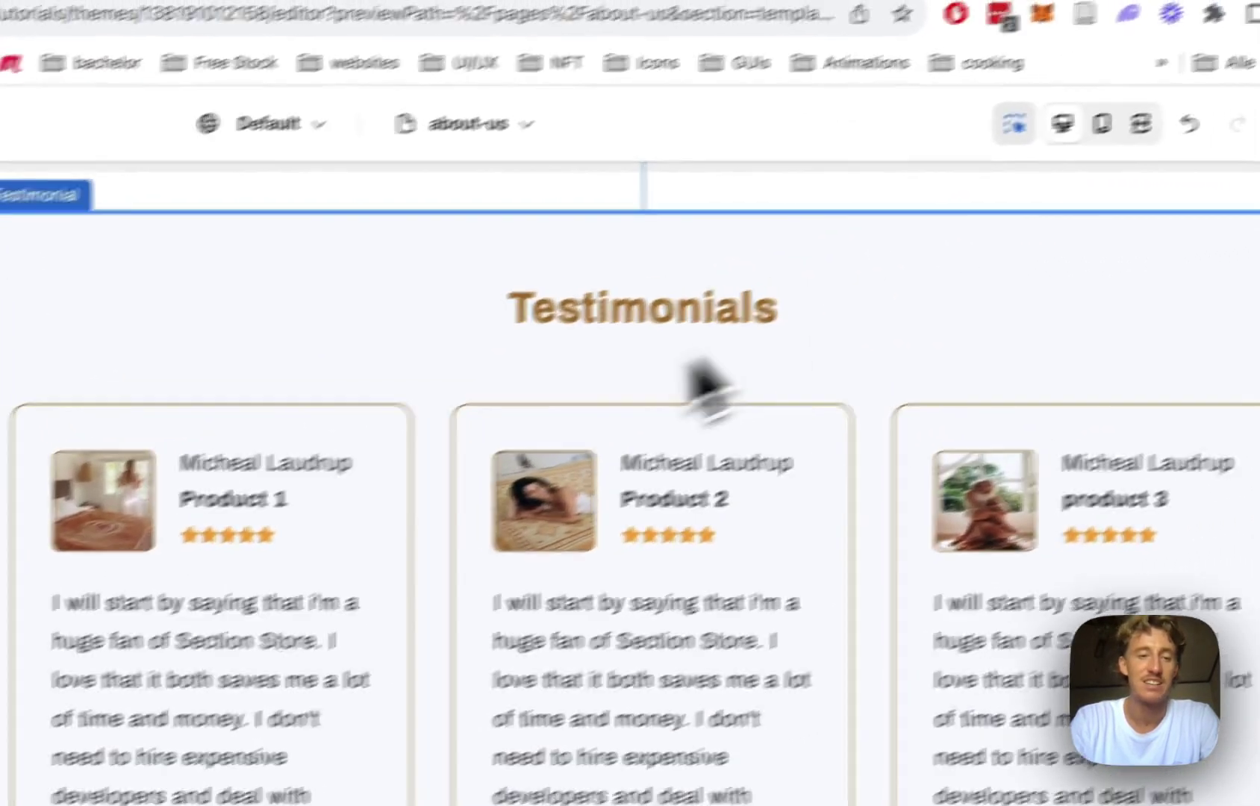
{"action": "scroll", "coordinate": [246, 567], "scroll_direction": "down", "scroll_amount": 2}
{"action": "left_click", "coordinate": [79, 298]}
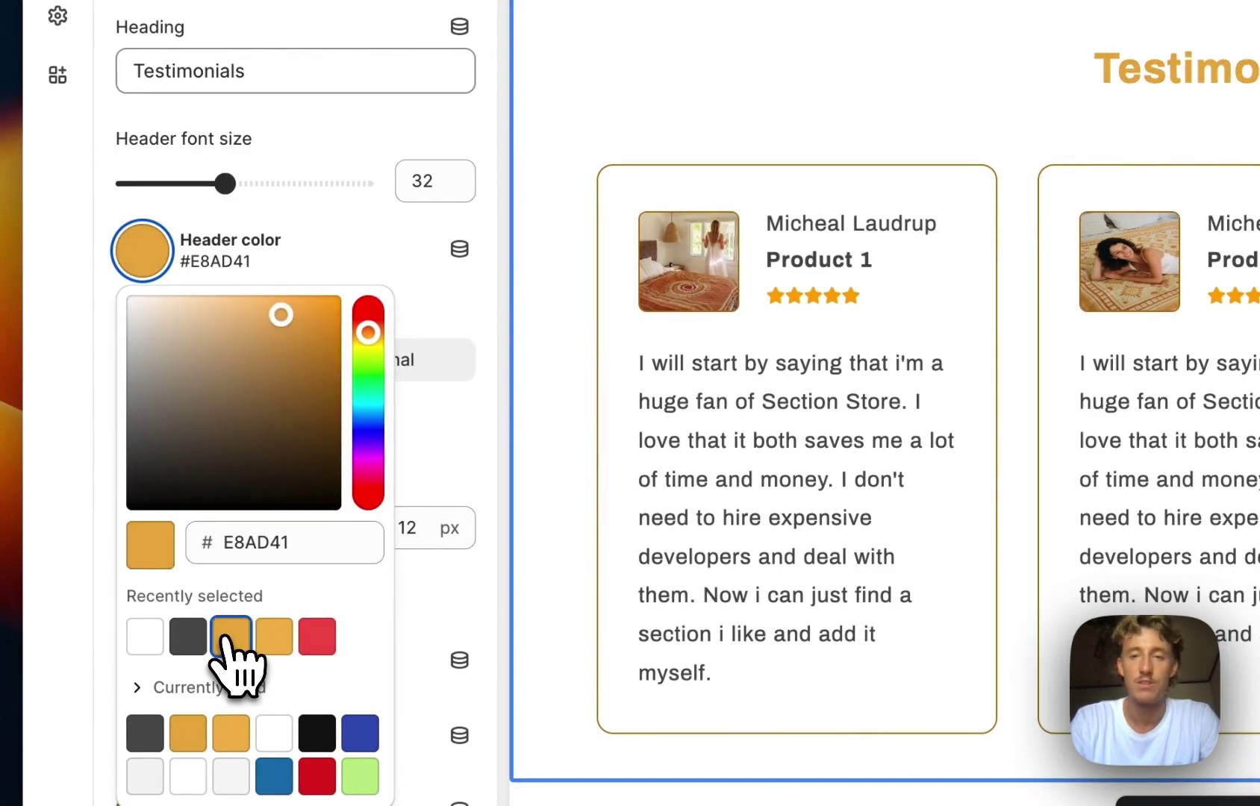
{"action": "left_click", "coordinate": [489, 336]}
- Set the border color of the SS - Testimonial section to the recently selected #E8AD41
{"action": "scroll", "coordinate": [492, 321], "scroll_direction": "down", "scroll_amount": 4}
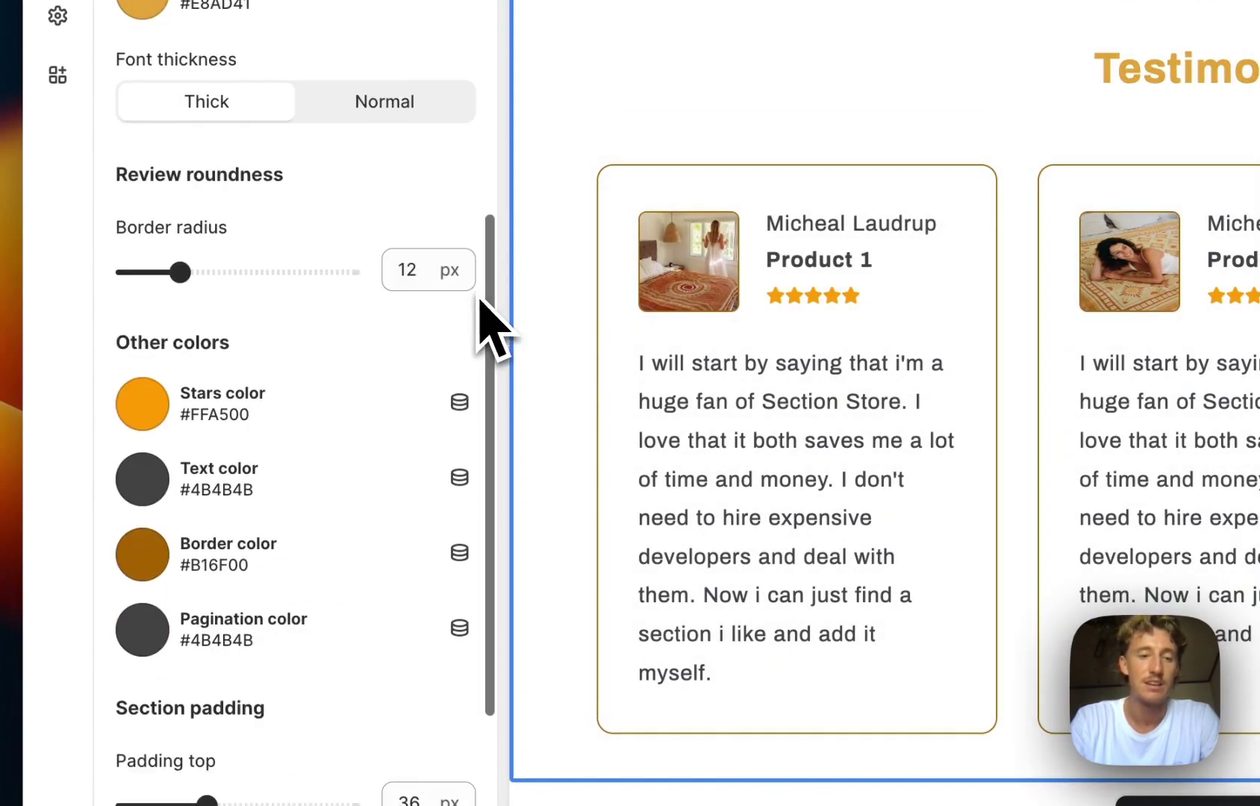
{"action": "left_click", "coordinate": [149, 561]}
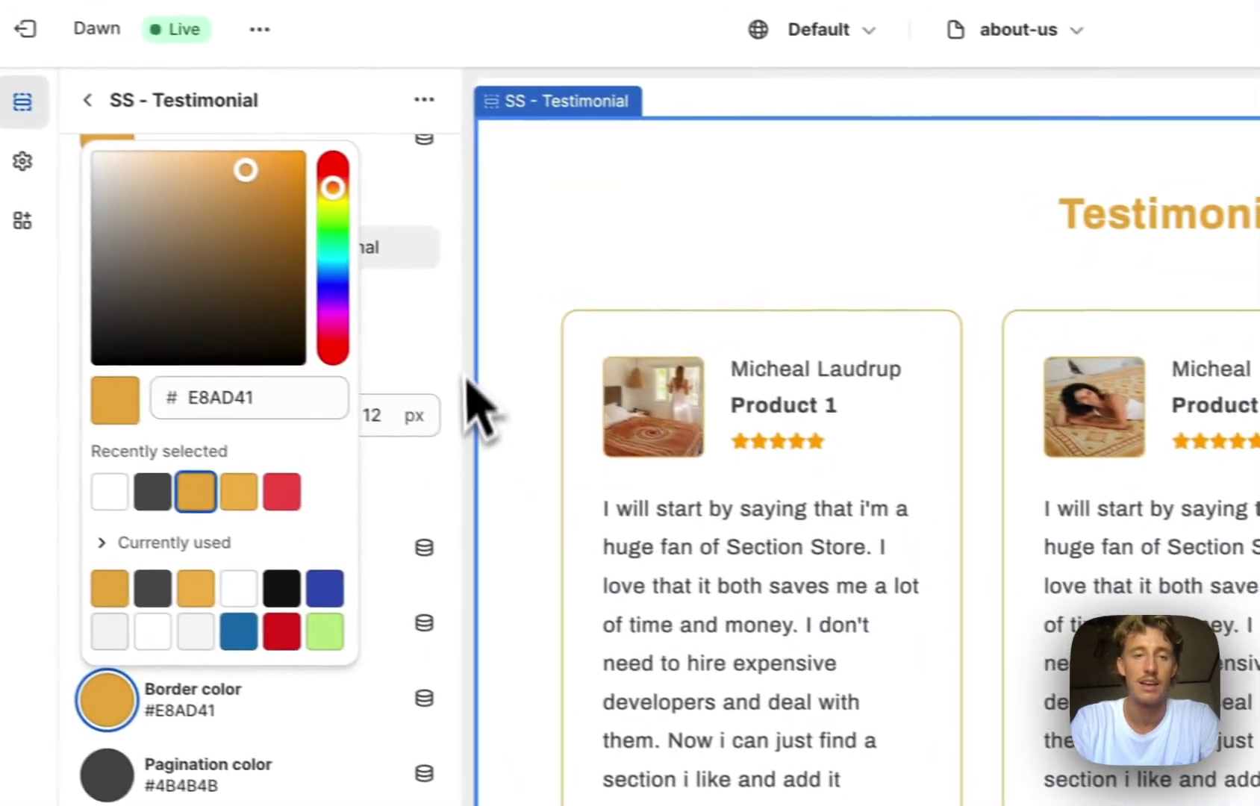
{"action": "left_click", "coordinate": [515, 246]}
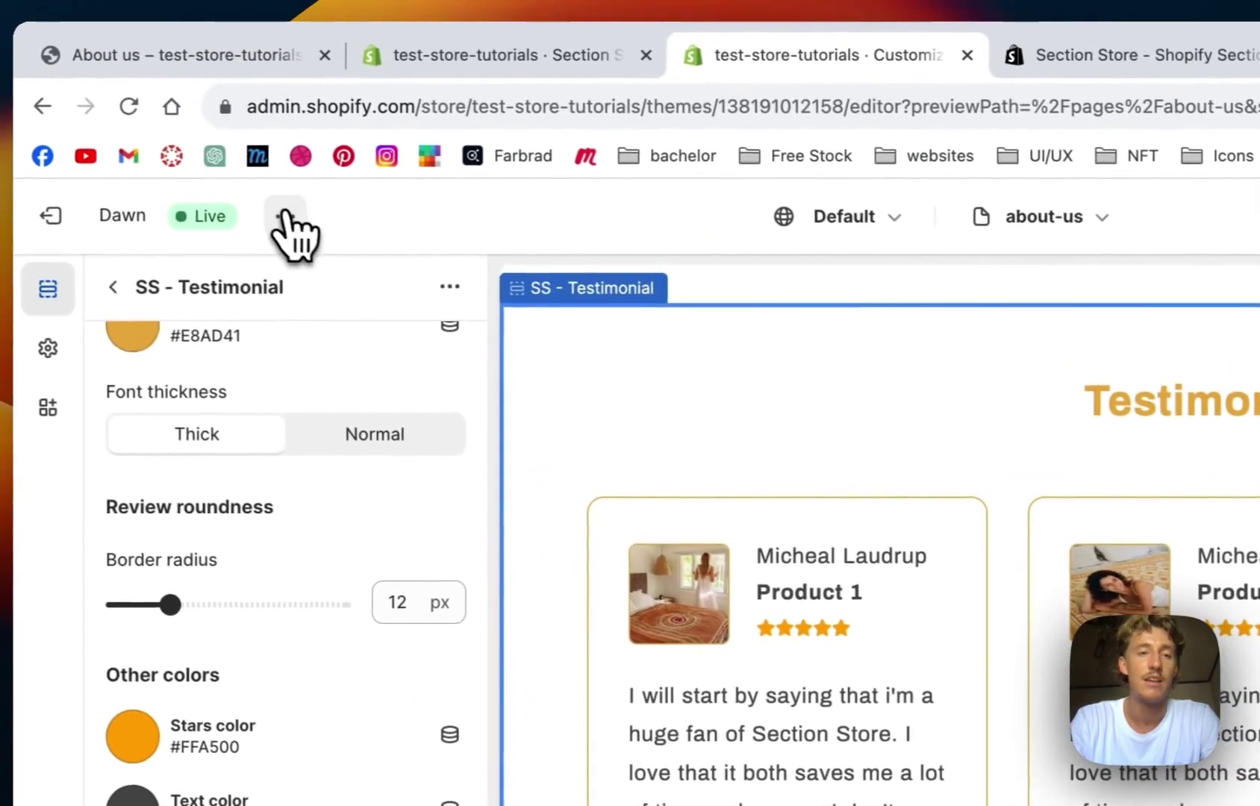
- View the live About us page and review its sections from the Our story banner down to the testimonials
{"action": "left_click", "coordinate": [61, 169]}
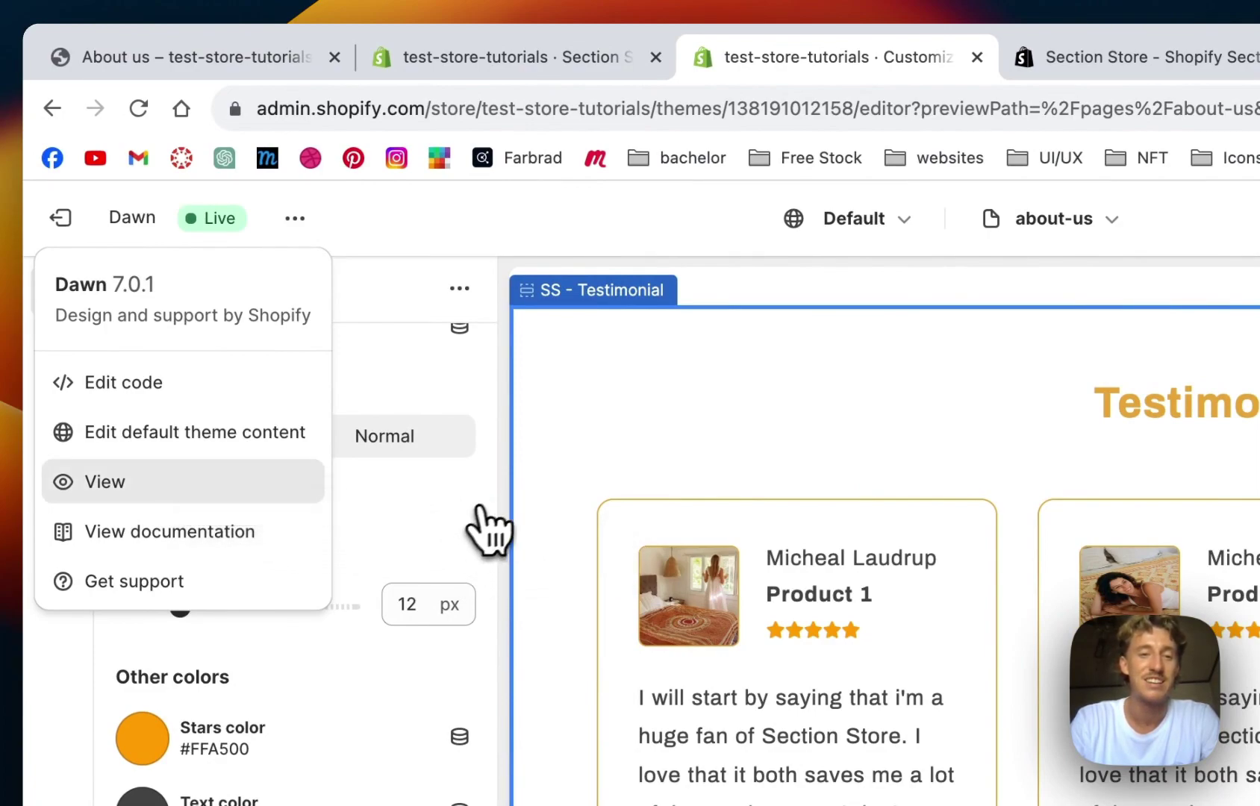
{"action": "left_click", "coordinate": [104, 482]}
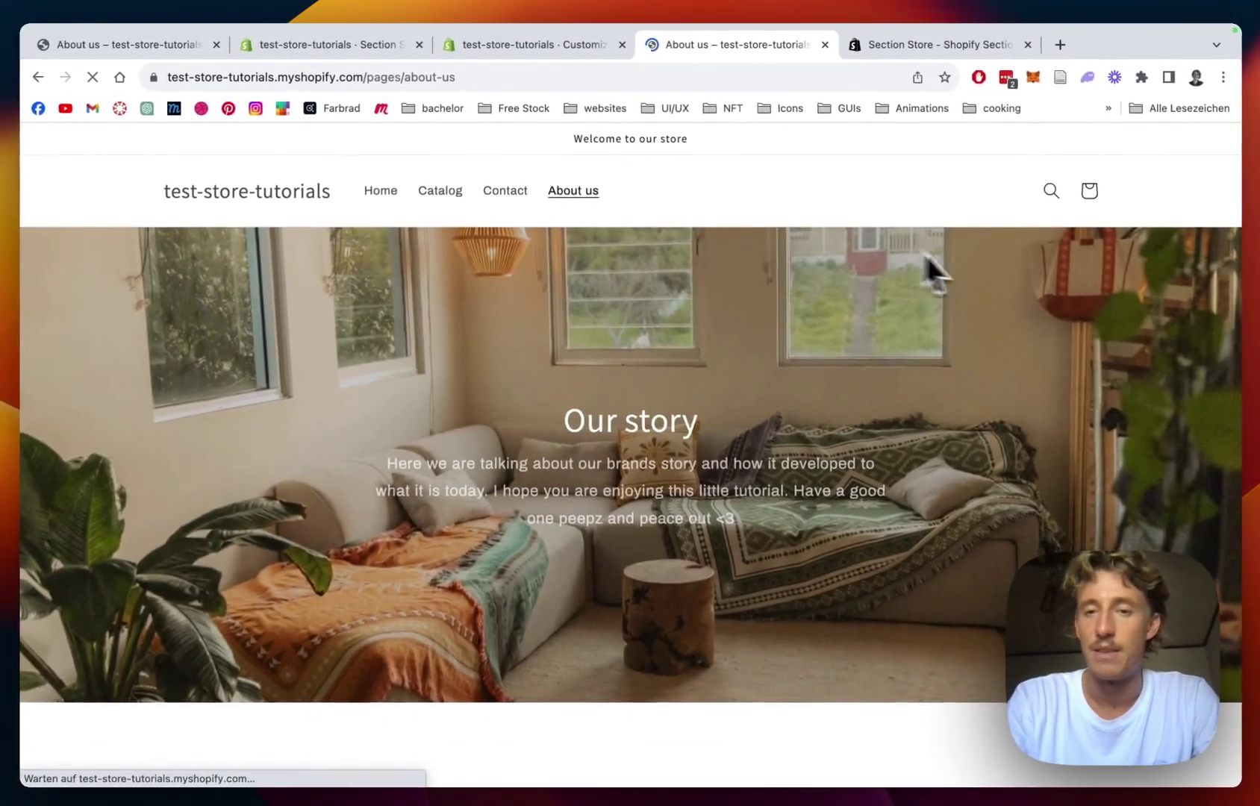
{"action": "scroll", "coordinate": [983, 267], "scroll_direction": "down", "scroll_amount": 5}
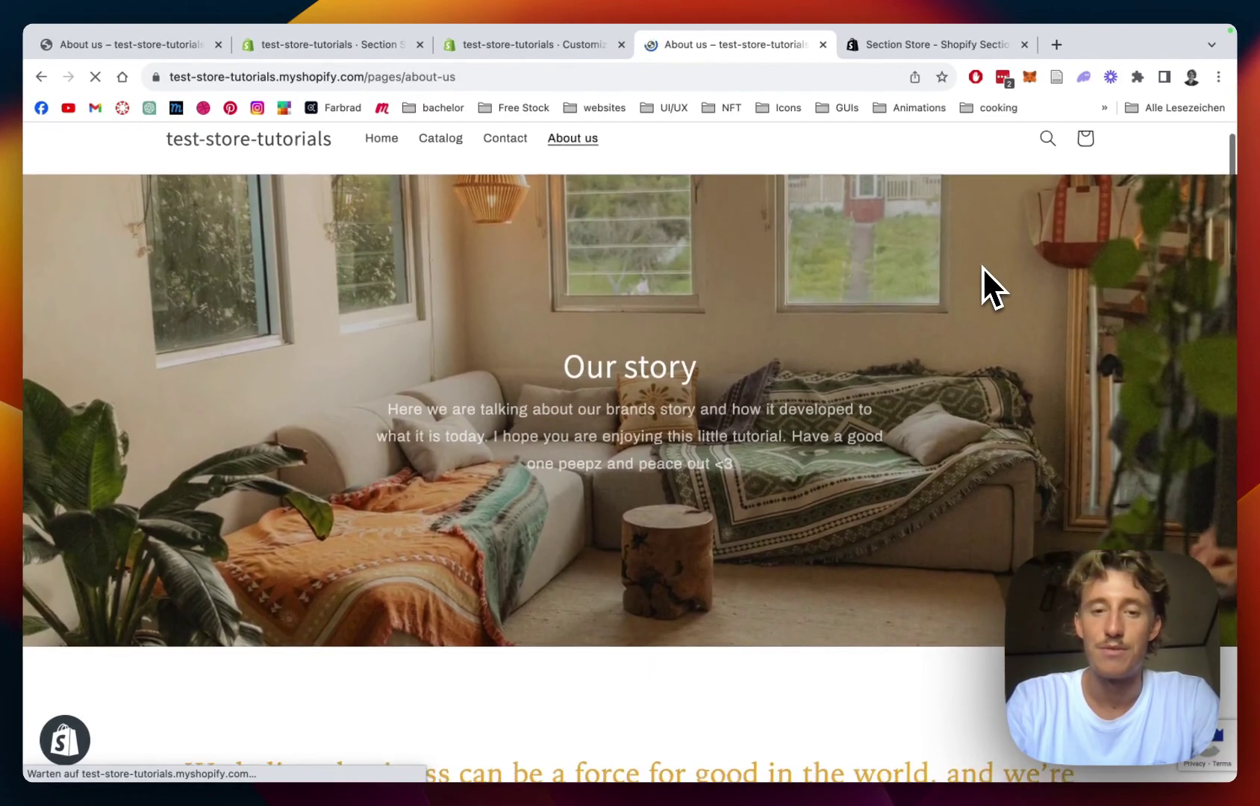
{"action": "scroll", "coordinate": [983, 267], "scroll_direction": "down", "scroll_amount": 5}
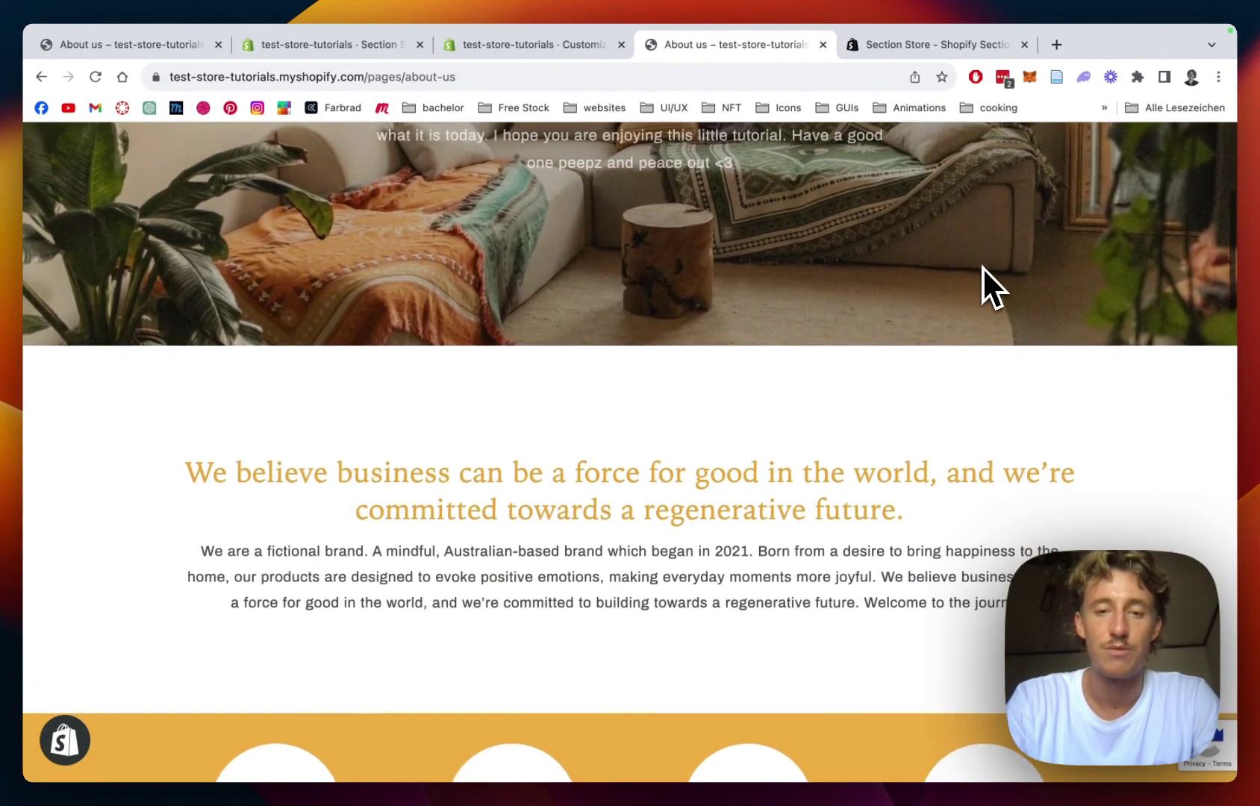
{"action": "scroll", "coordinate": [983, 267], "scroll_direction": "down", "scroll_amount": 5}
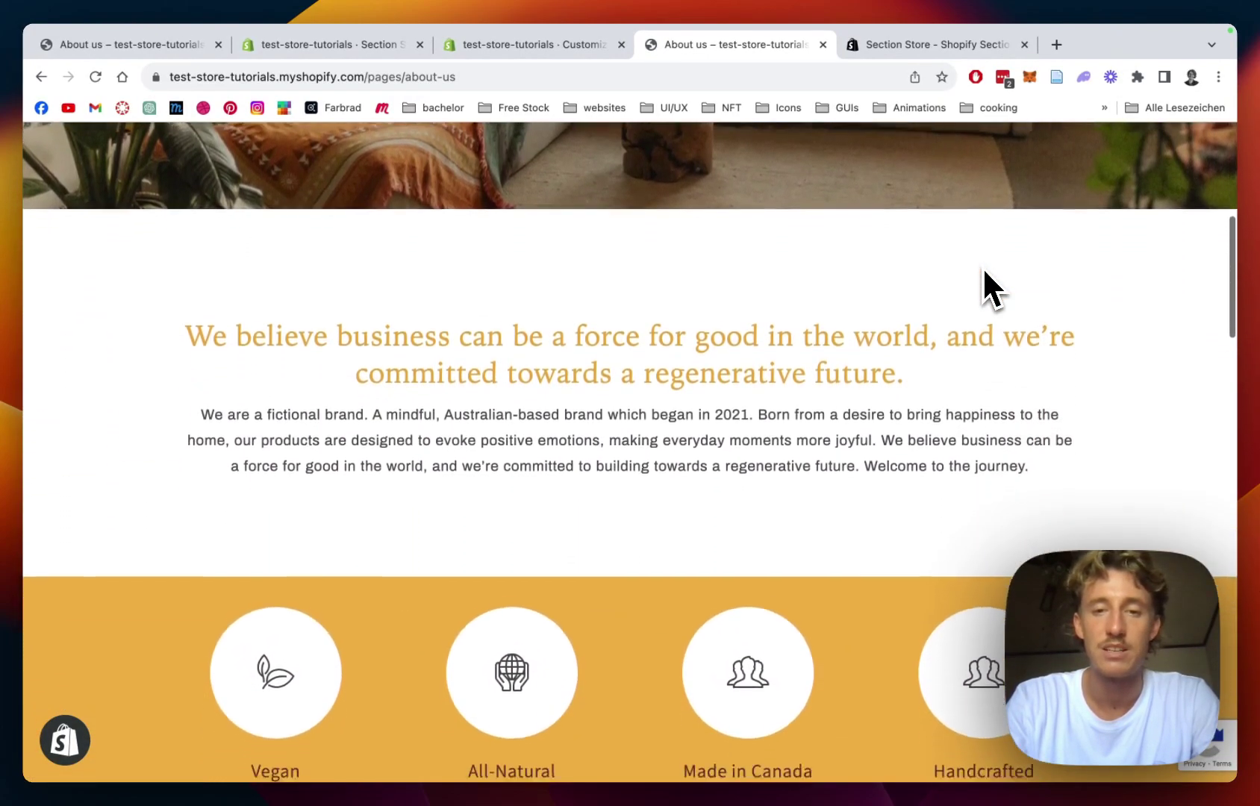
{"action": "scroll", "coordinate": [984, 271], "scroll_direction": "down", "scroll_amount": 10}
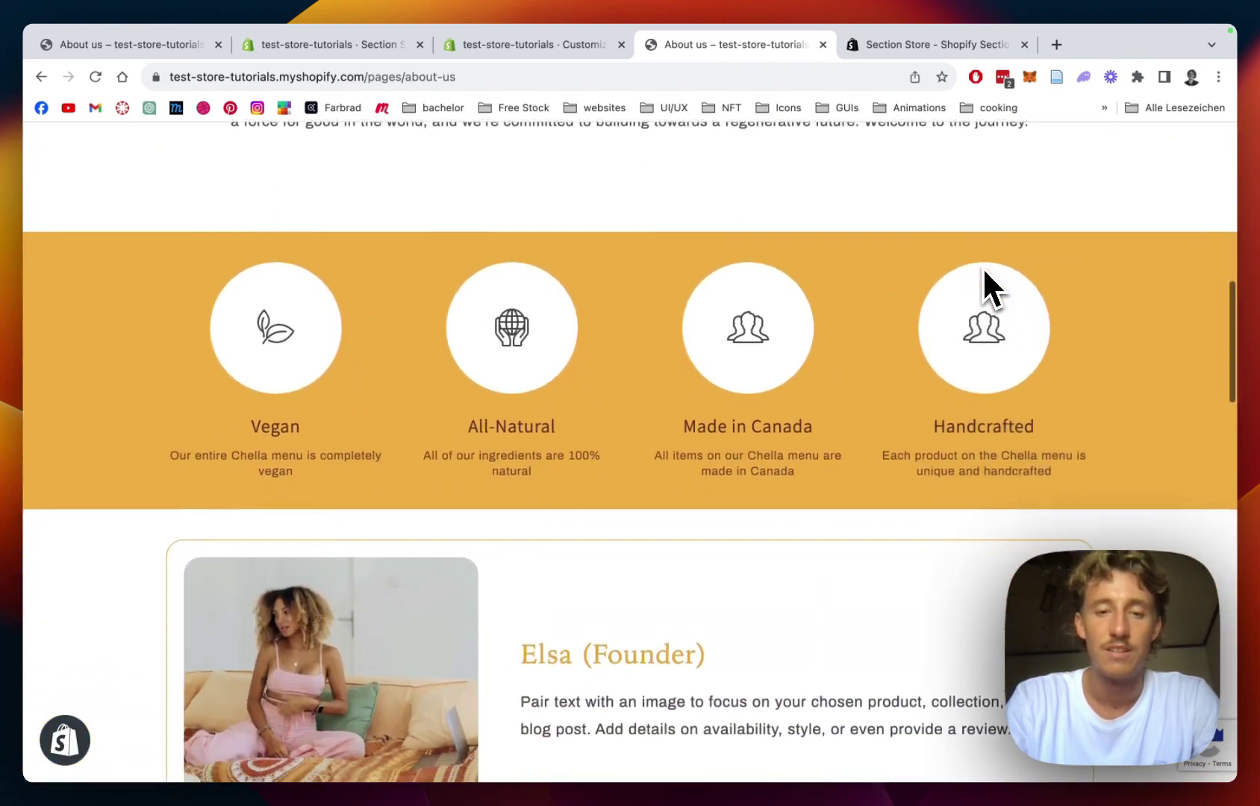
{"action": "scroll", "coordinate": [984, 271], "scroll_direction": "down", "scroll_amount": 6}
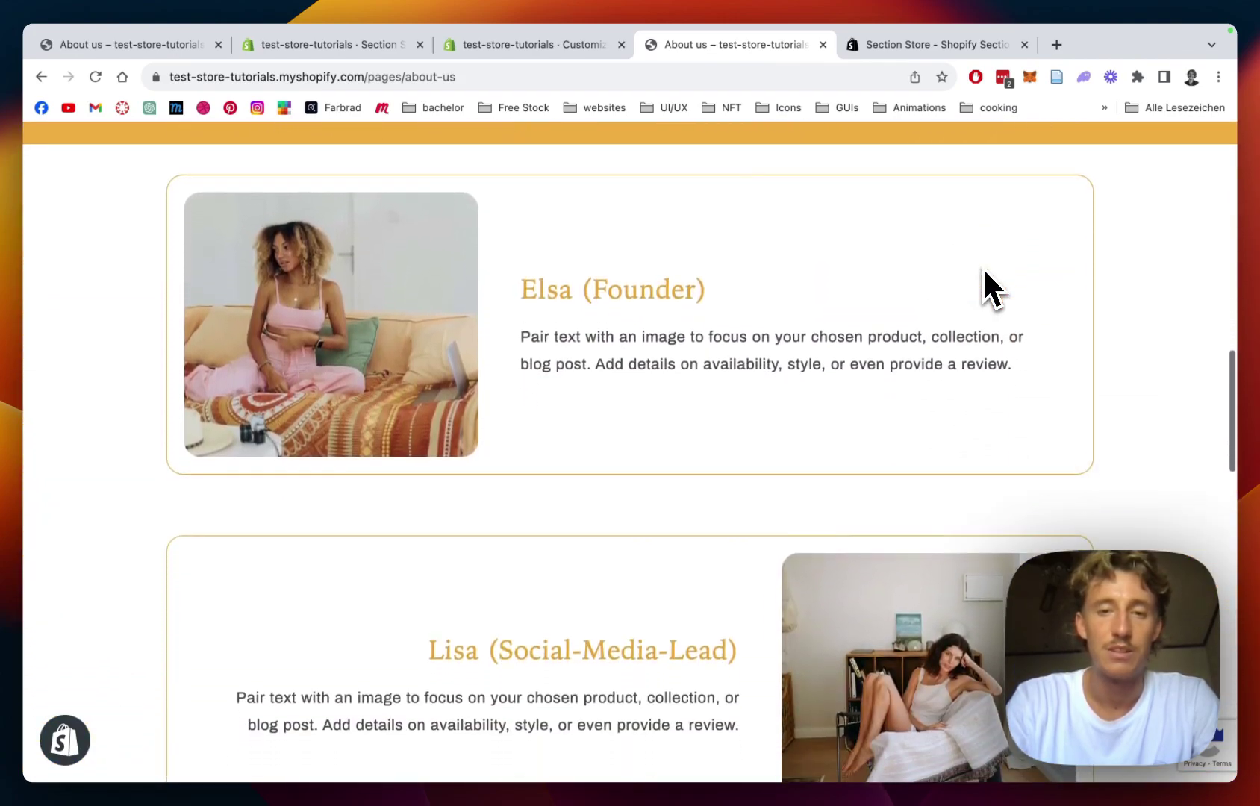
{"action": "scroll", "coordinate": [984, 271], "scroll_direction": "up", "scroll_amount": 5}
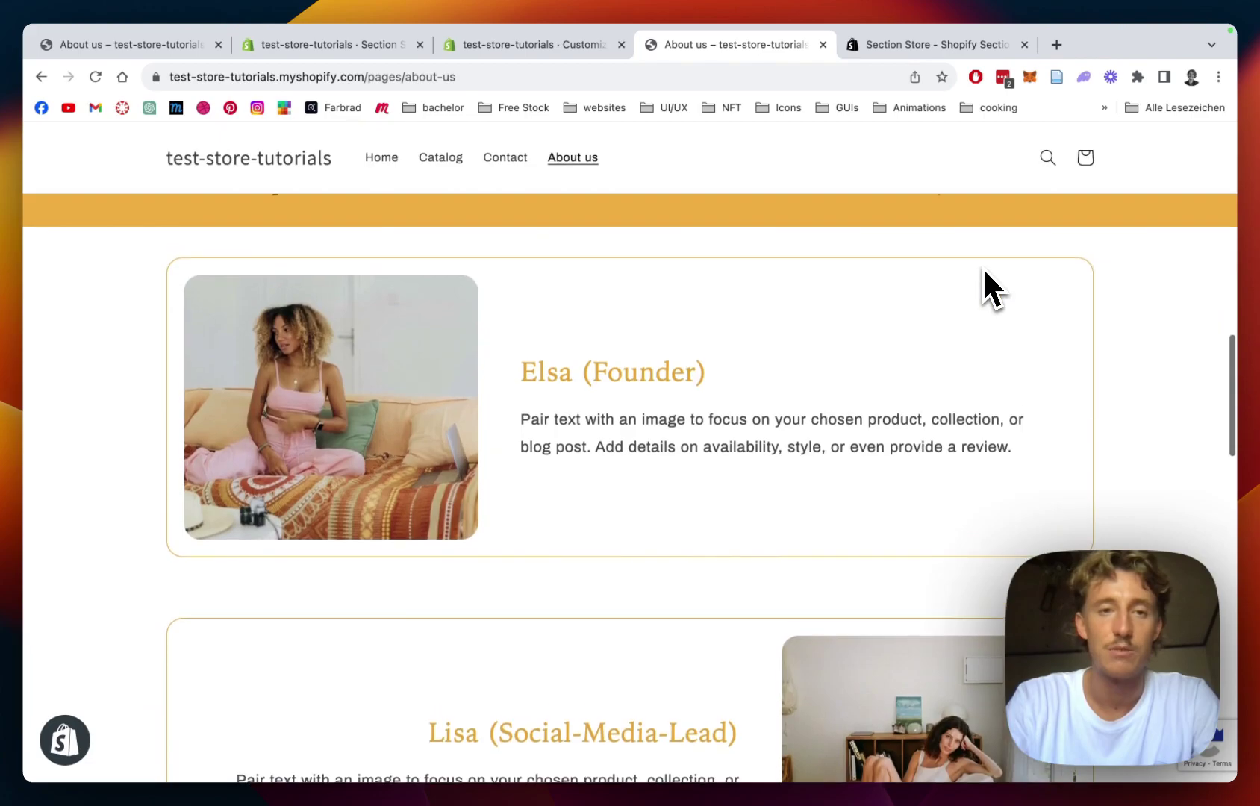
{"action": "scroll", "coordinate": [984, 271], "scroll_direction": "down", "scroll_amount": 4}
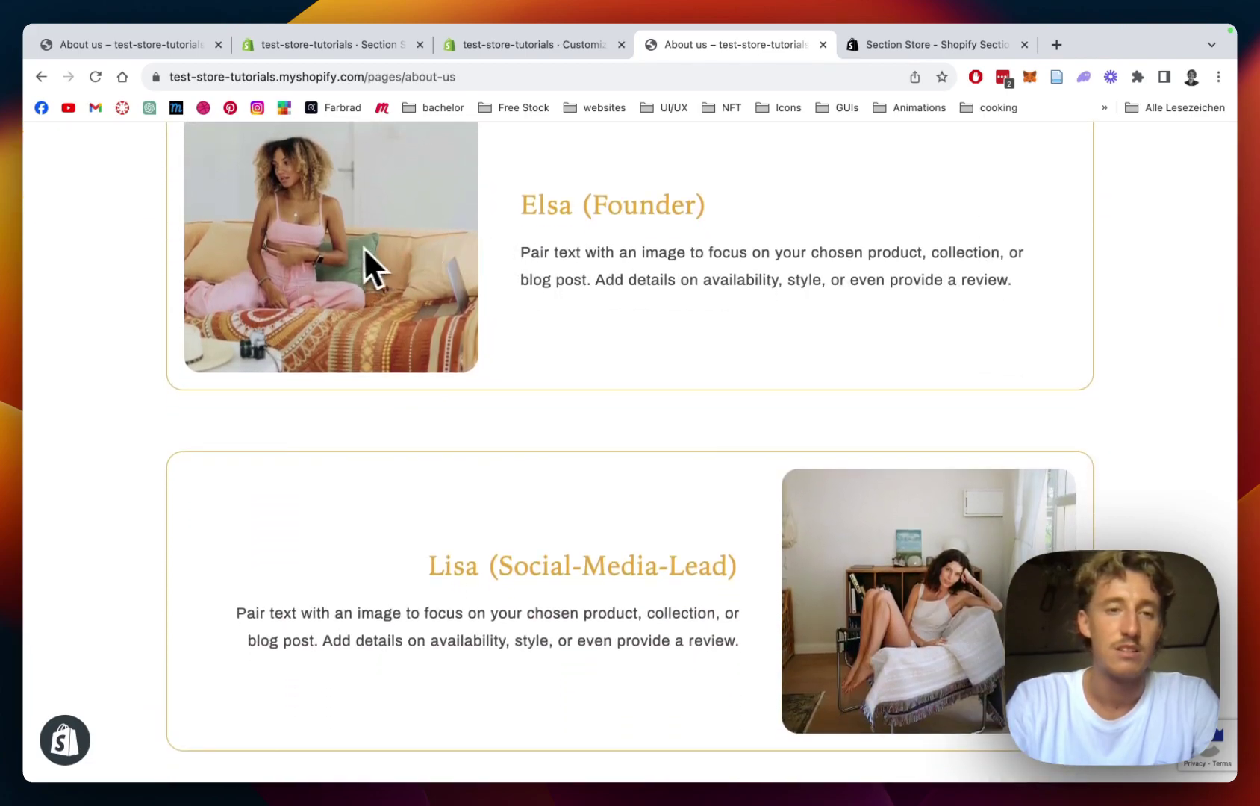
{"action": "scroll", "coordinate": [694, 287], "scroll_direction": "down", "scroll_amount": 1}
{"action": "scroll", "coordinate": [735, 288], "scroll_direction": "up", "scroll_amount": 2}
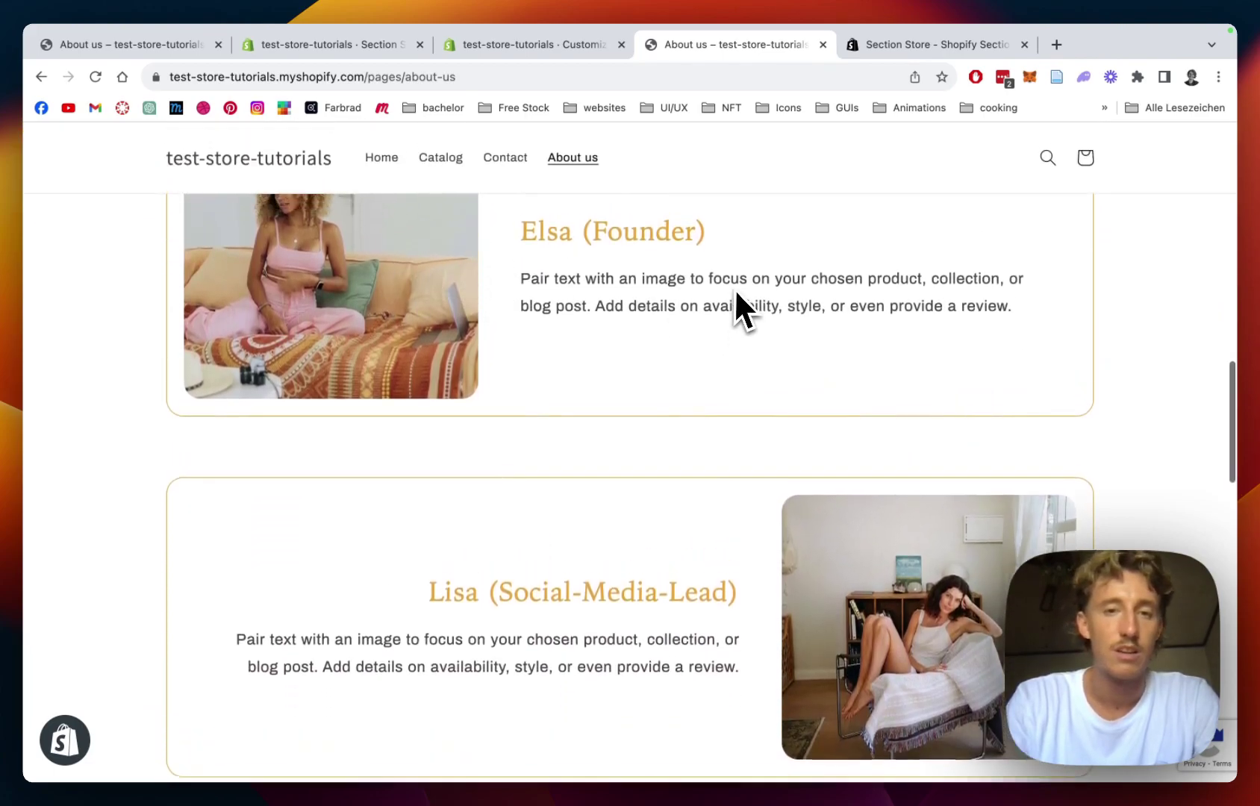
{"action": "scroll", "coordinate": [734, 288], "scroll_direction": "down", "scroll_amount": 10}
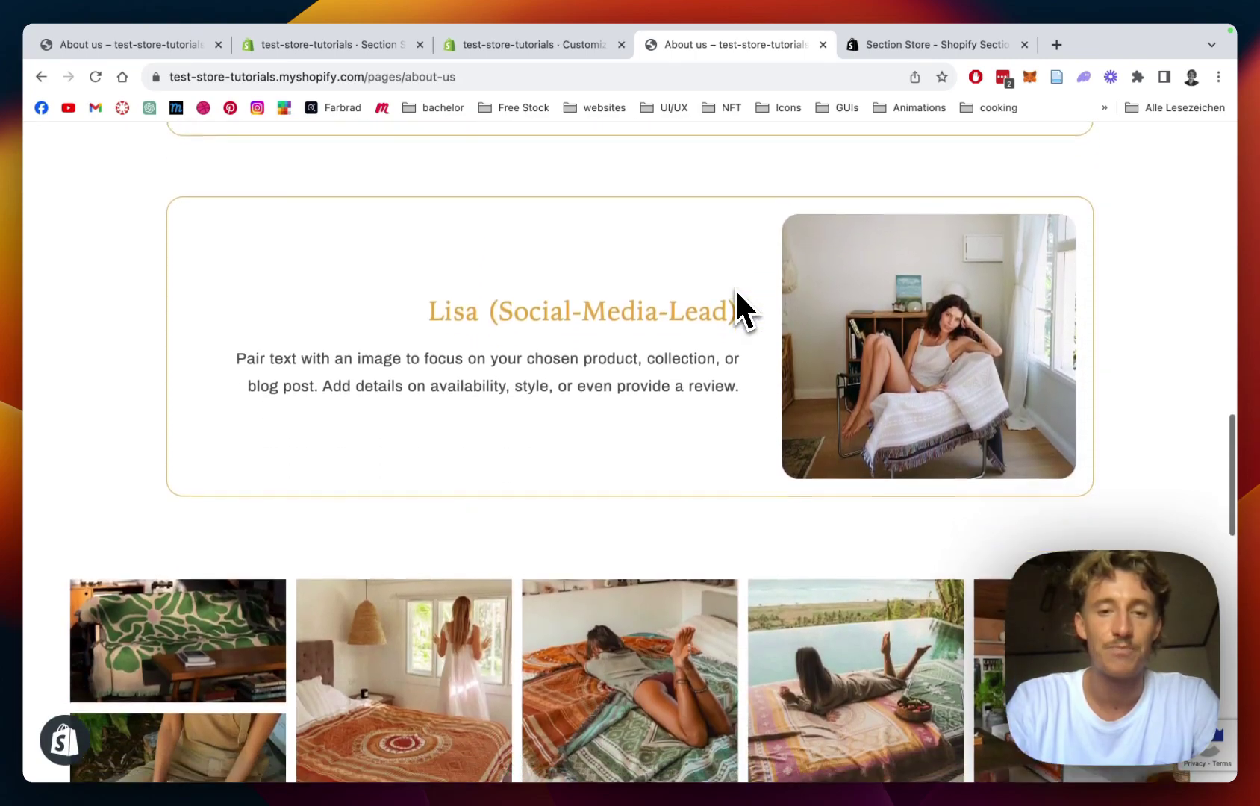
{"action": "scroll", "coordinate": [735, 288], "scroll_direction": "down", "scroll_amount": 4}
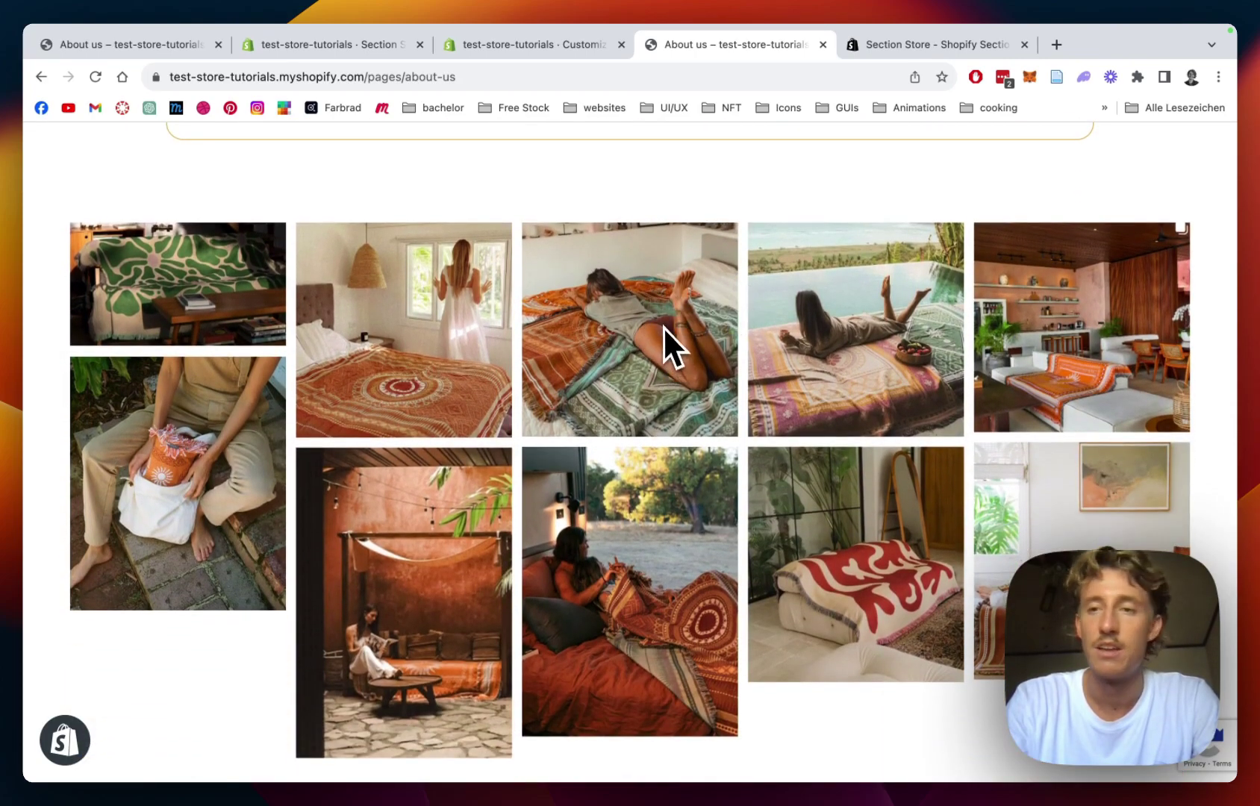
{"action": "scroll", "coordinate": [664, 325], "scroll_direction": "down", "scroll_amount": 5}
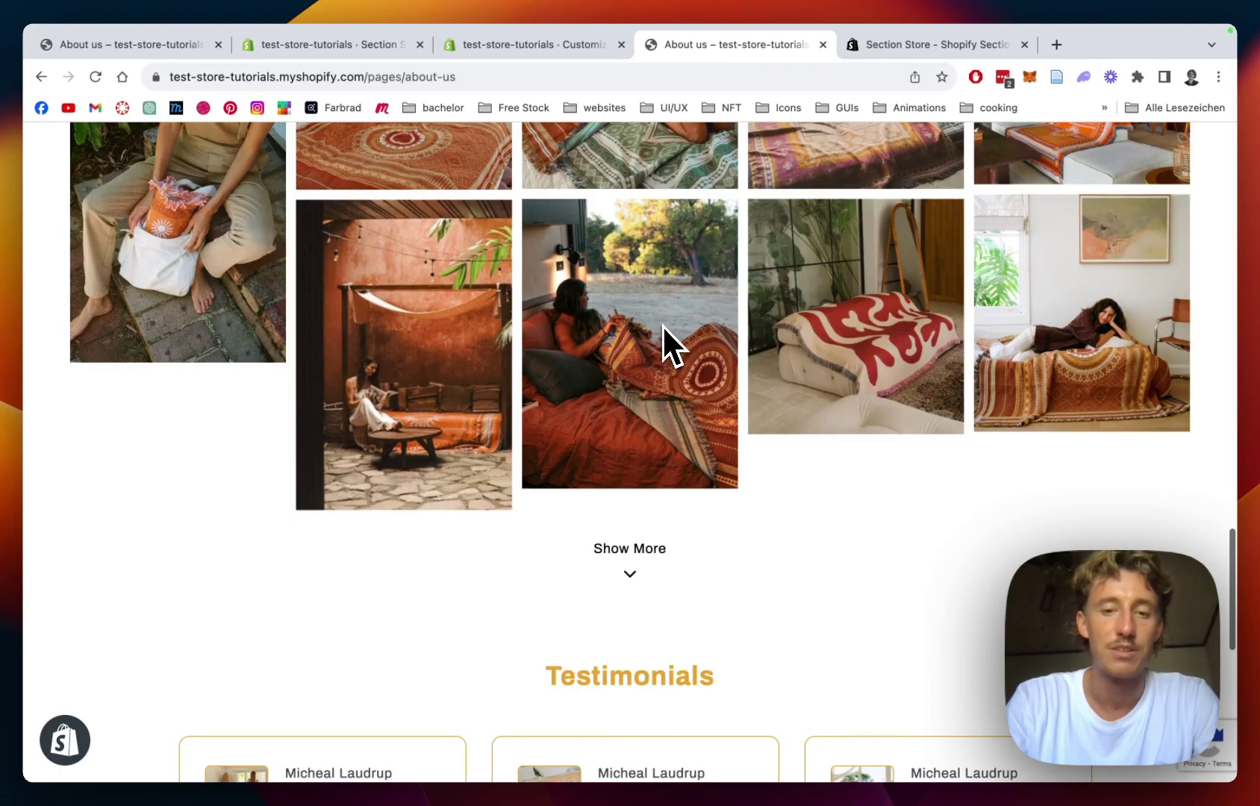
{"action": "scroll", "coordinate": [663, 325], "scroll_direction": "down", "scroll_amount": 5}
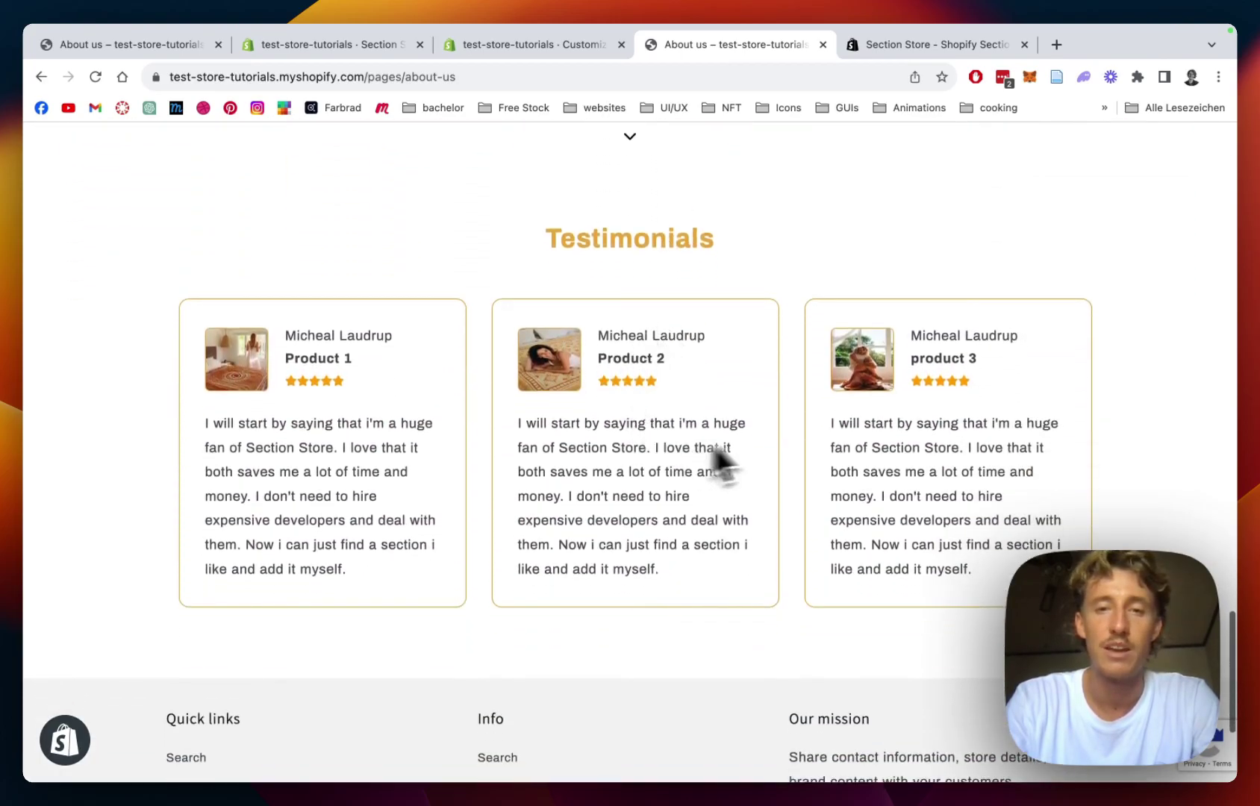
- Check the published page once more, going over the banner, text, feature icons, team, gallery and testimonial sections
{"action": "scroll", "coordinate": [738, 370], "scroll_direction": "up", "scroll_amount": 1}
{"action": "scroll", "coordinate": [738, 370], "scroll_direction": "up", "scroll_amount": 15}
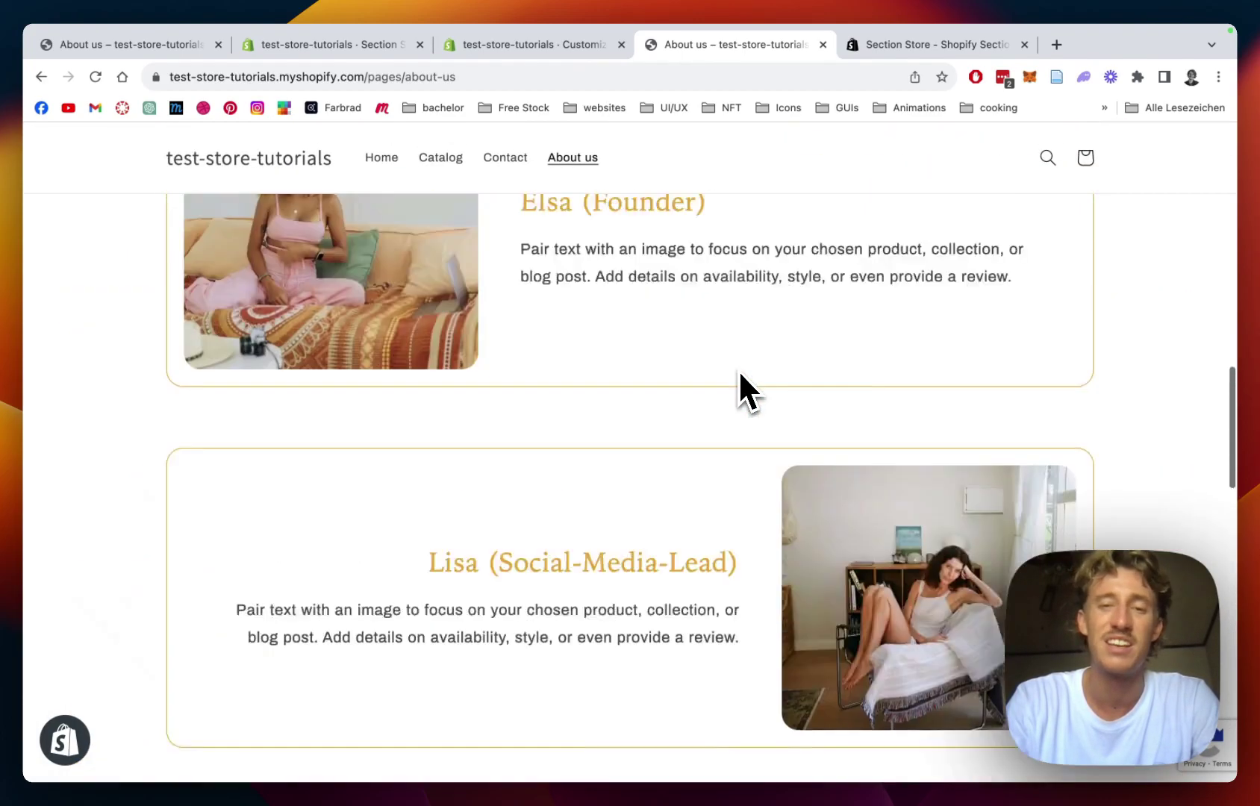
{"action": "scroll", "coordinate": [740, 374], "scroll_direction": "up", "scroll_amount": 10}
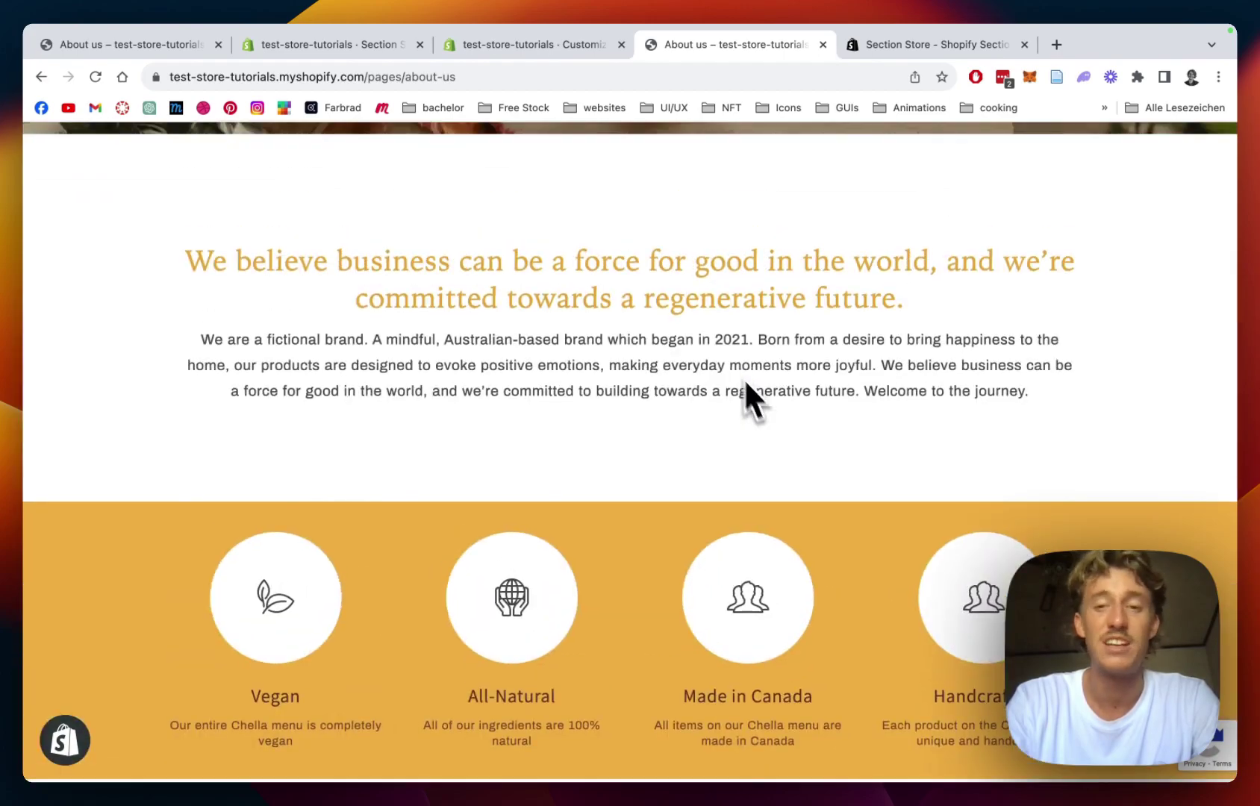
{"action": "scroll", "coordinate": [1069, 442], "scroll_direction": "up", "scroll_amount": 8}
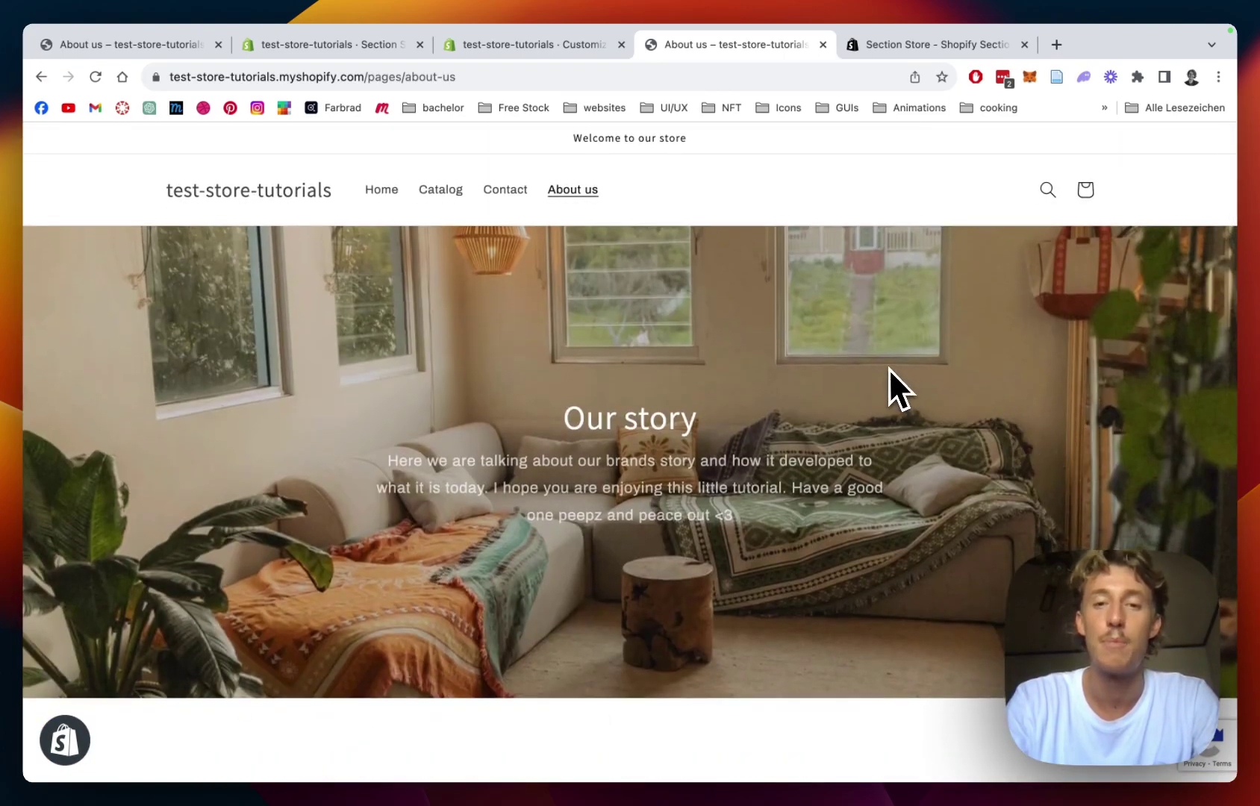
{"action": "scroll", "coordinate": [794, 360], "scroll_direction": "down", "scroll_amount": 10}
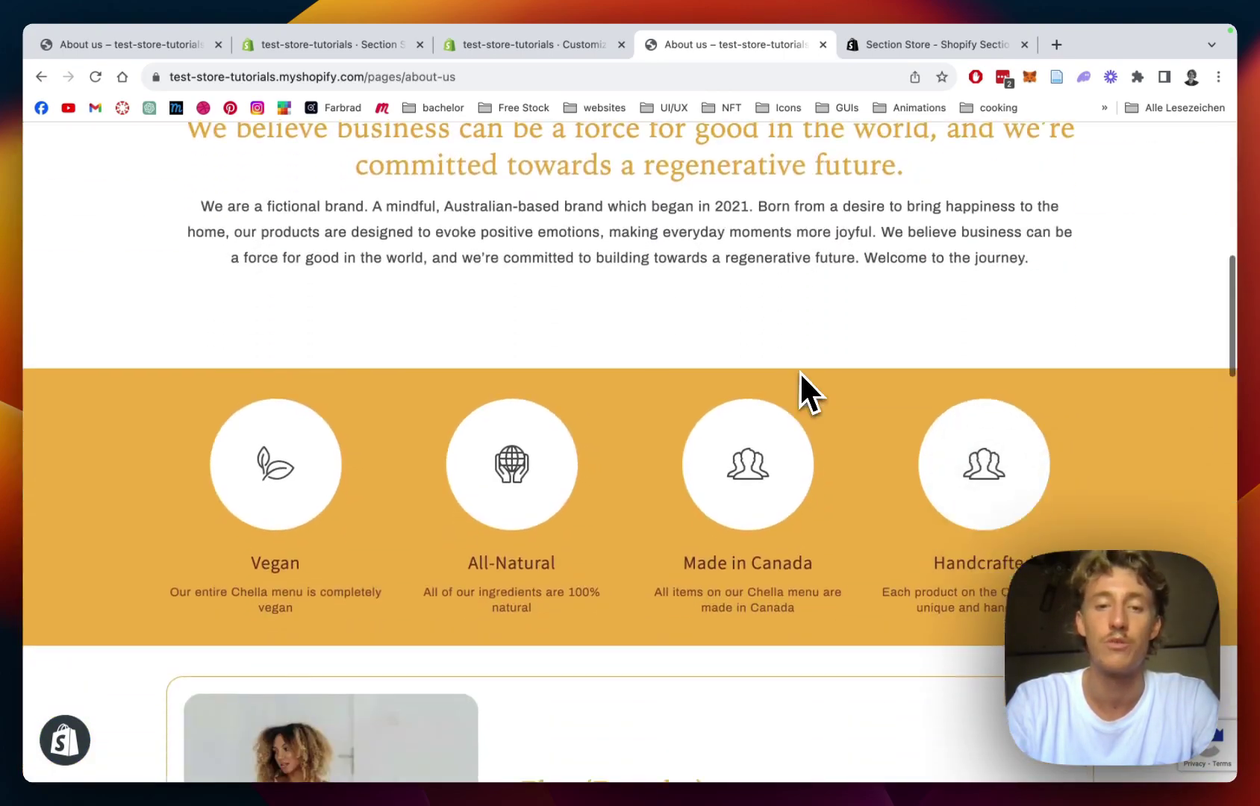
{"action": "scroll", "coordinate": [800, 372], "scroll_direction": "down", "scroll_amount": 5}
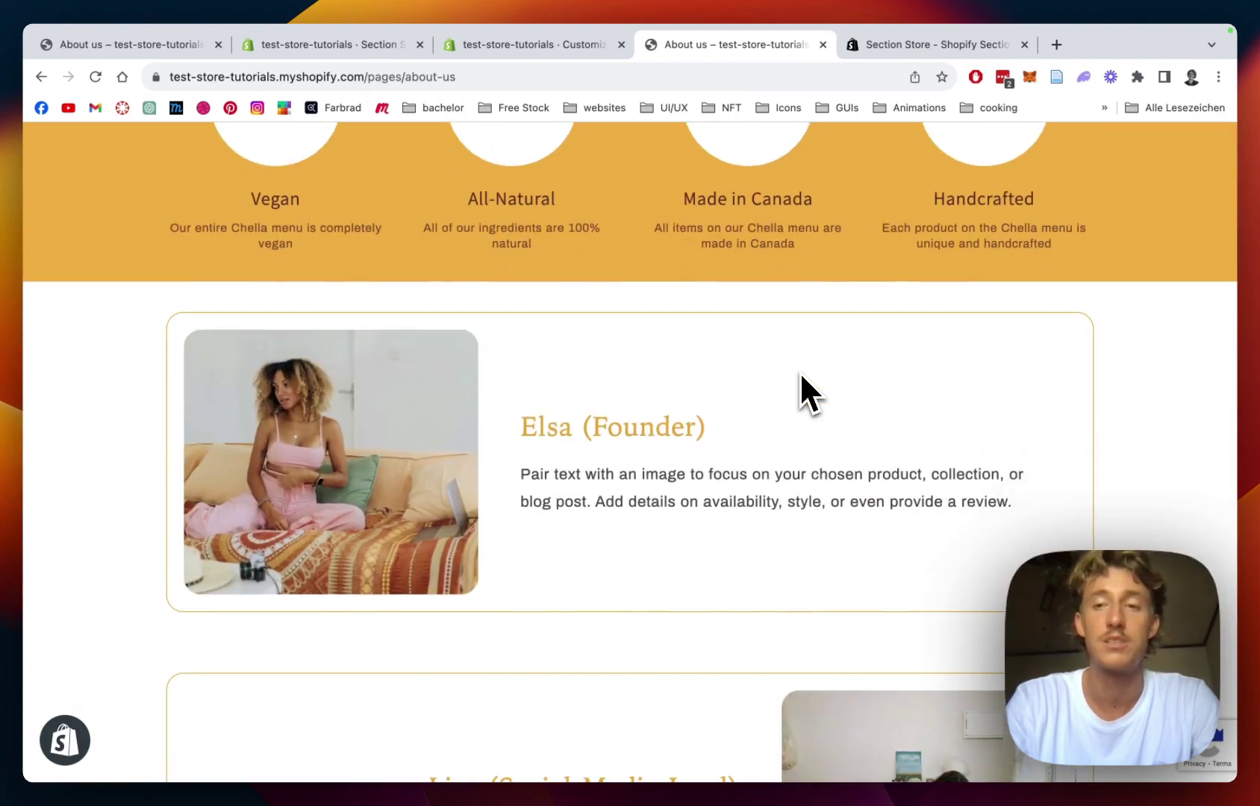
{"action": "scroll", "coordinate": [801, 376], "scroll_direction": "down", "scroll_amount": 15}
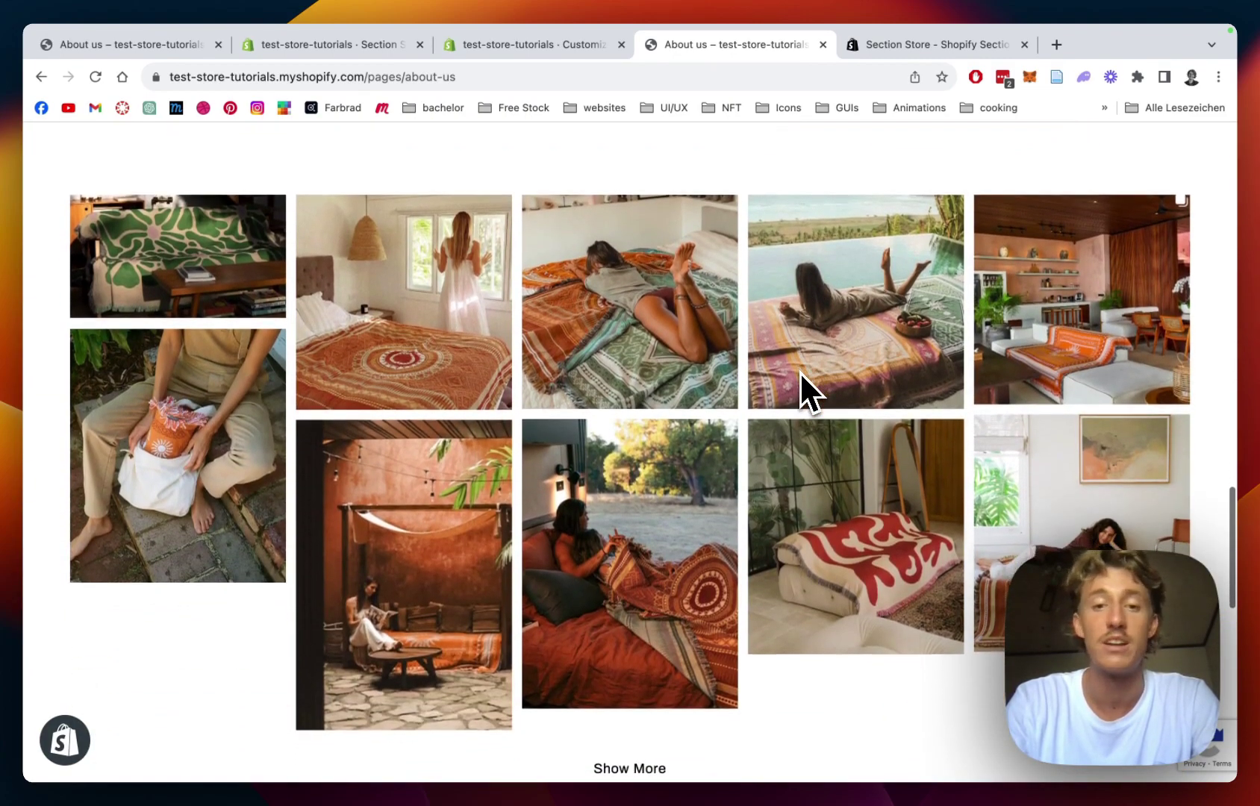
{"action": "scroll", "coordinate": [799, 371], "scroll_direction": "down", "scroll_amount": 8}
{"action": "scroll", "coordinate": [800, 371], "scroll_direction": "up", "scroll_amount": 15}
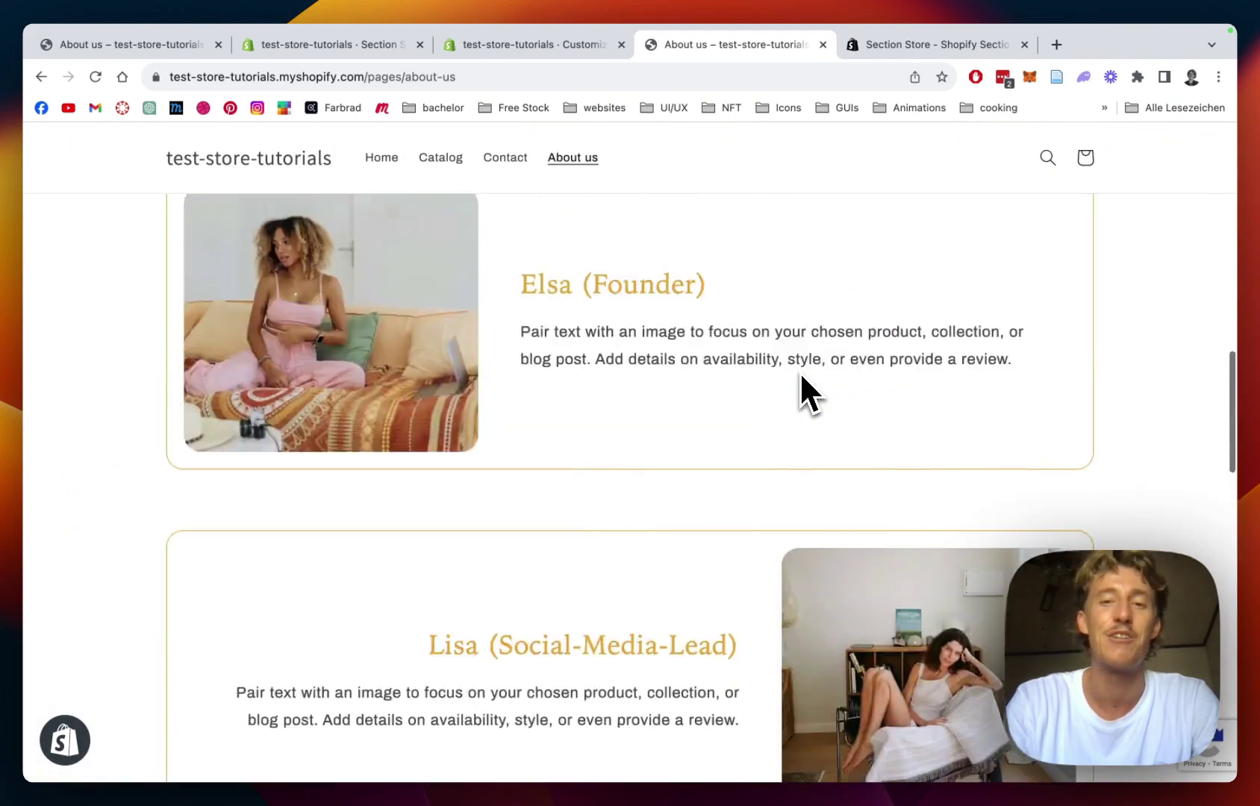
{"action": "scroll", "coordinate": [800, 371], "scroll_direction": "up", "scroll_amount": 10}
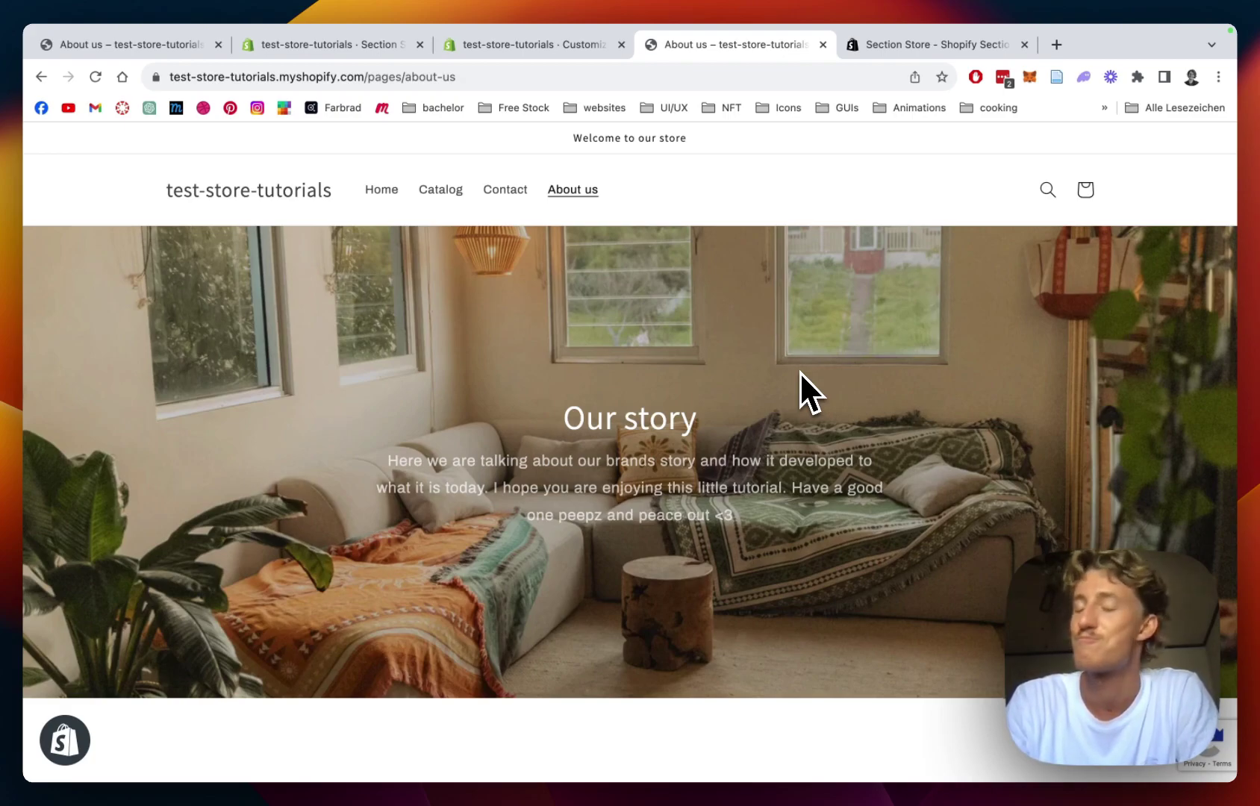
{"action": "scroll", "coordinate": [800, 371], "scroll_direction": "down", "scroll_amount": 1}
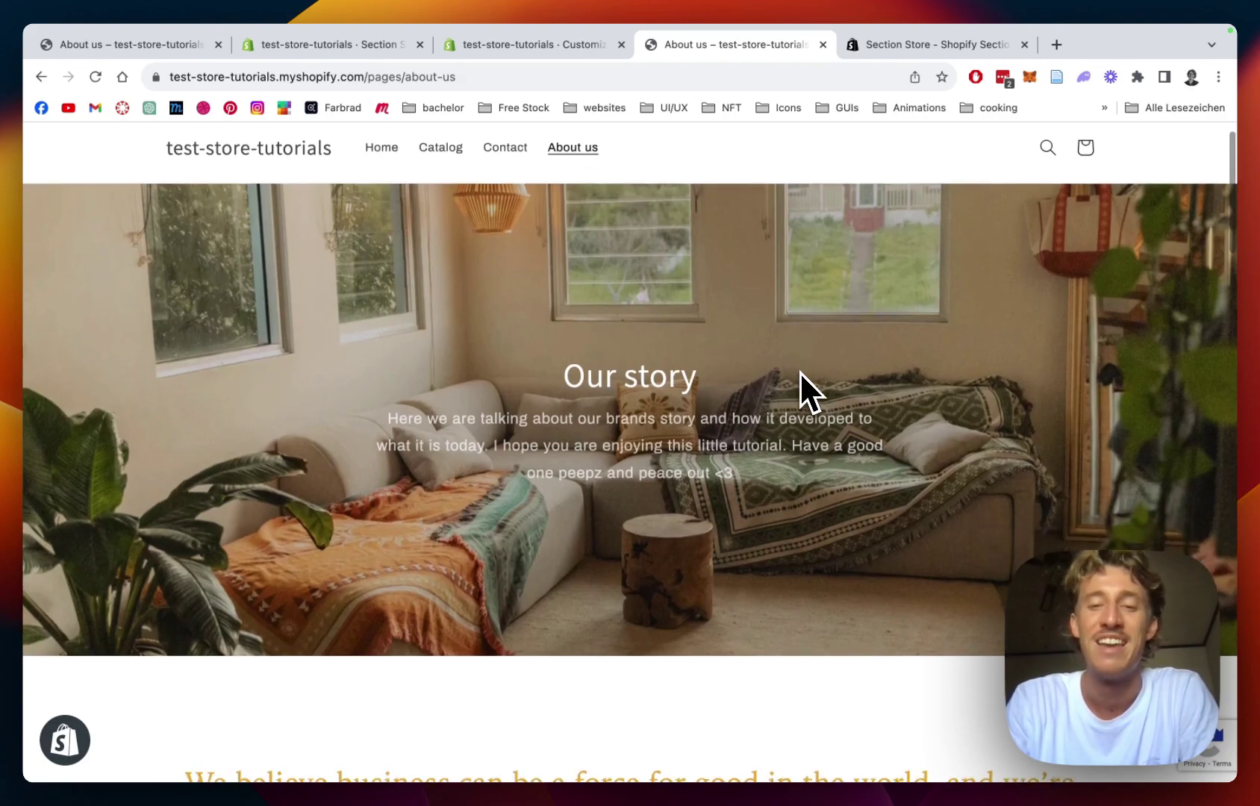
{"action": "scroll", "coordinate": [800, 371], "scroll_direction": "down", "scroll_amount": 2}
{"action": "scroll", "coordinate": [800, 372], "scroll_direction": "down", "scroll_amount": 5}
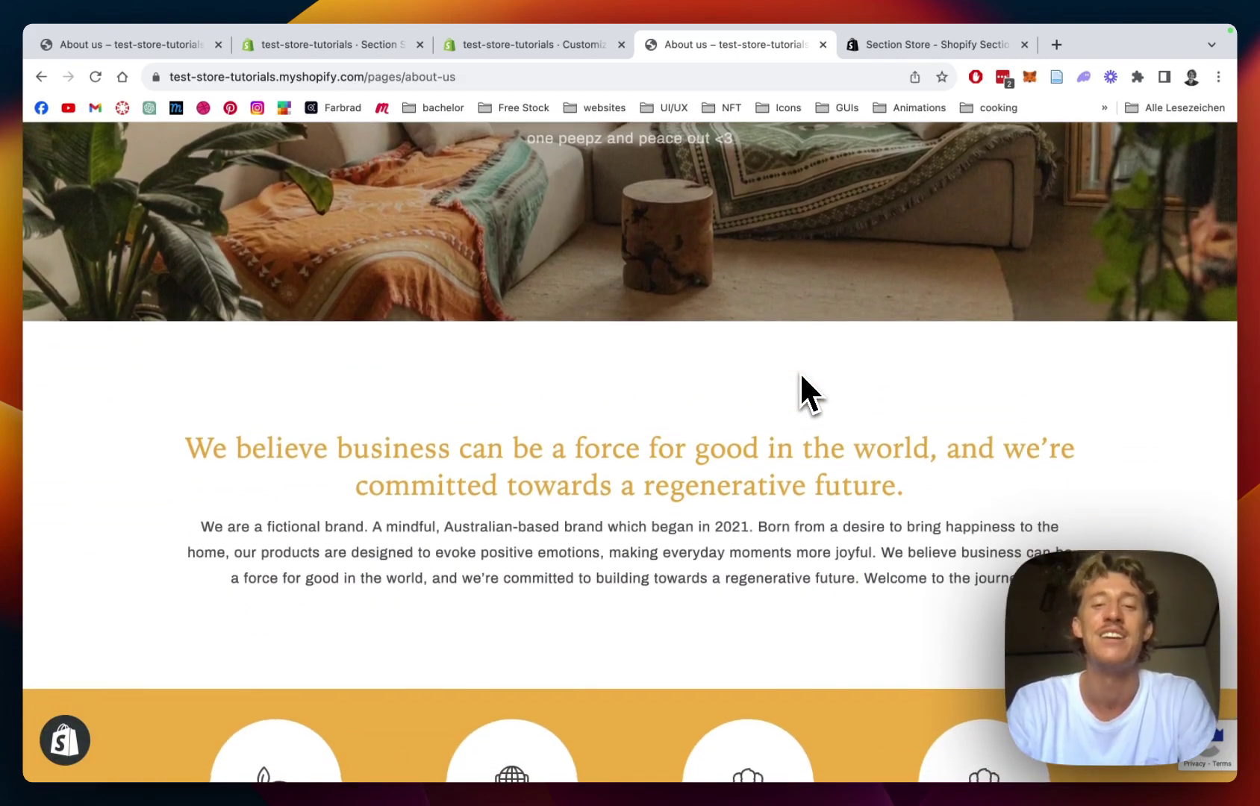
{"action": "scroll", "coordinate": [800, 372], "scroll_direction": "down", "scroll_amount": 2}
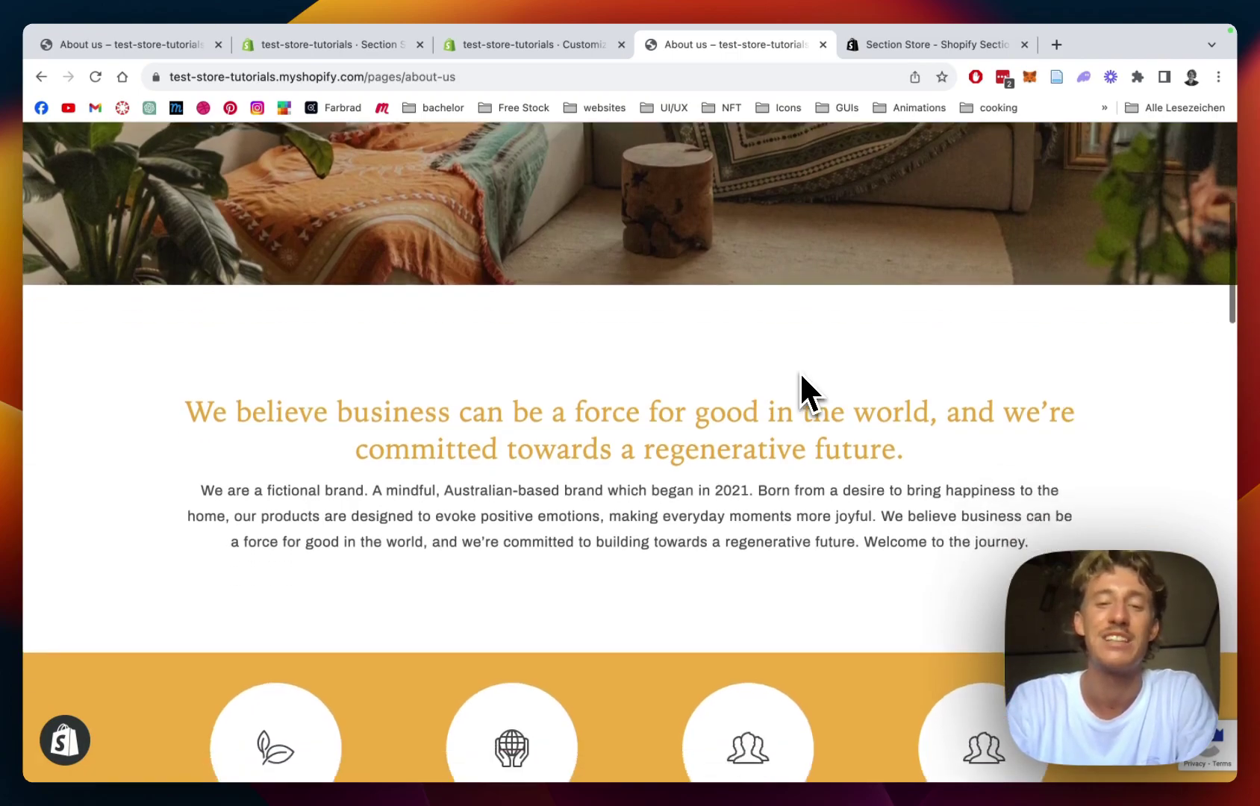
{"action": "scroll", "coordinate": [800, 371], "scroll_direction": "up", "scroll_amount": 10}
{"action": "scroll", "coordinate": [799, 371], "scroll_direction": "down", "scroll_amount": 15}
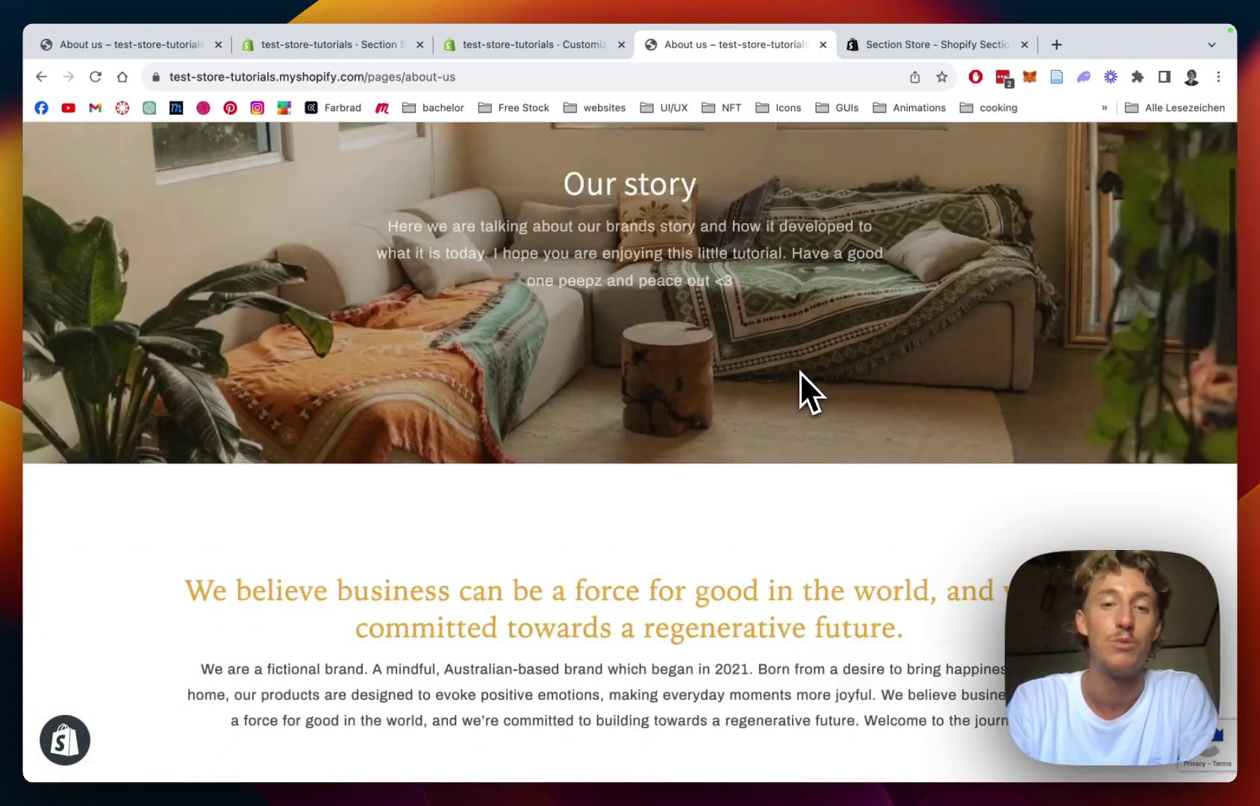
{"action": "scroll", "coordinate": [799, 372], "scroll_direction": "down", "scroll_amount": 5}
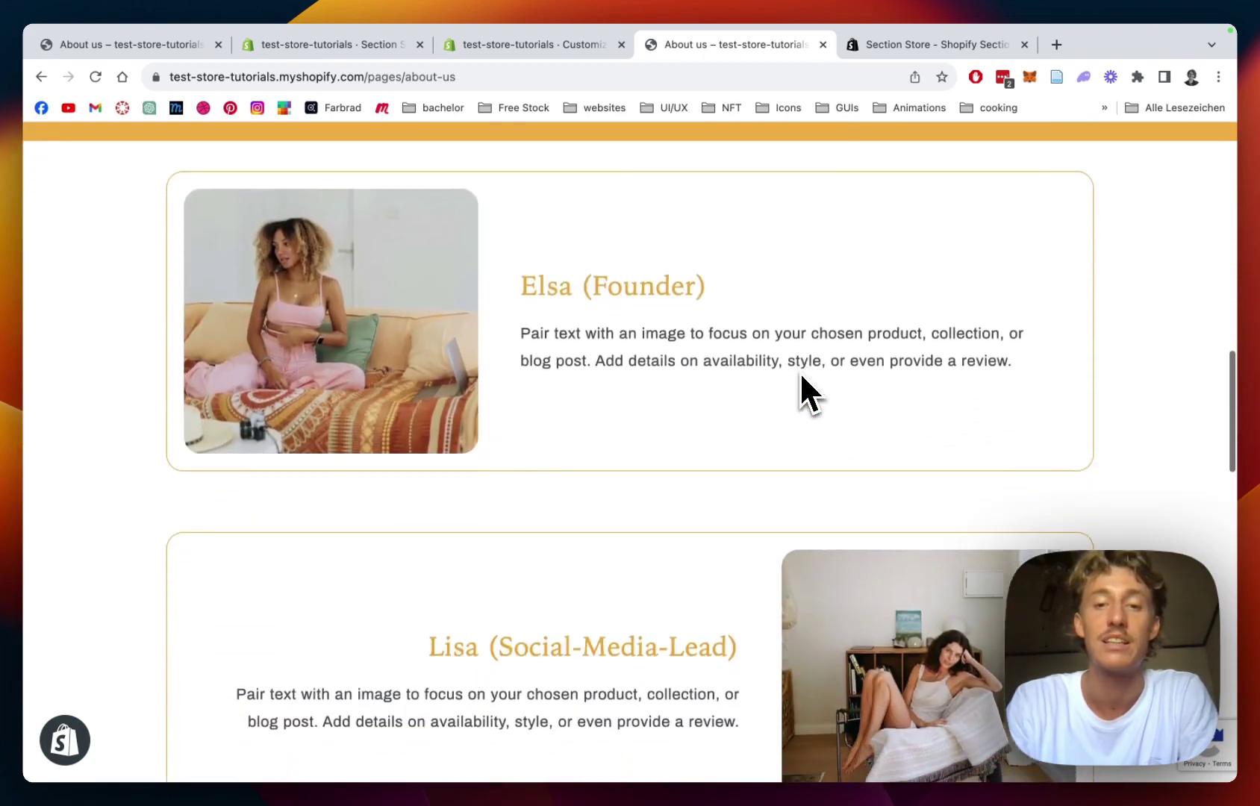